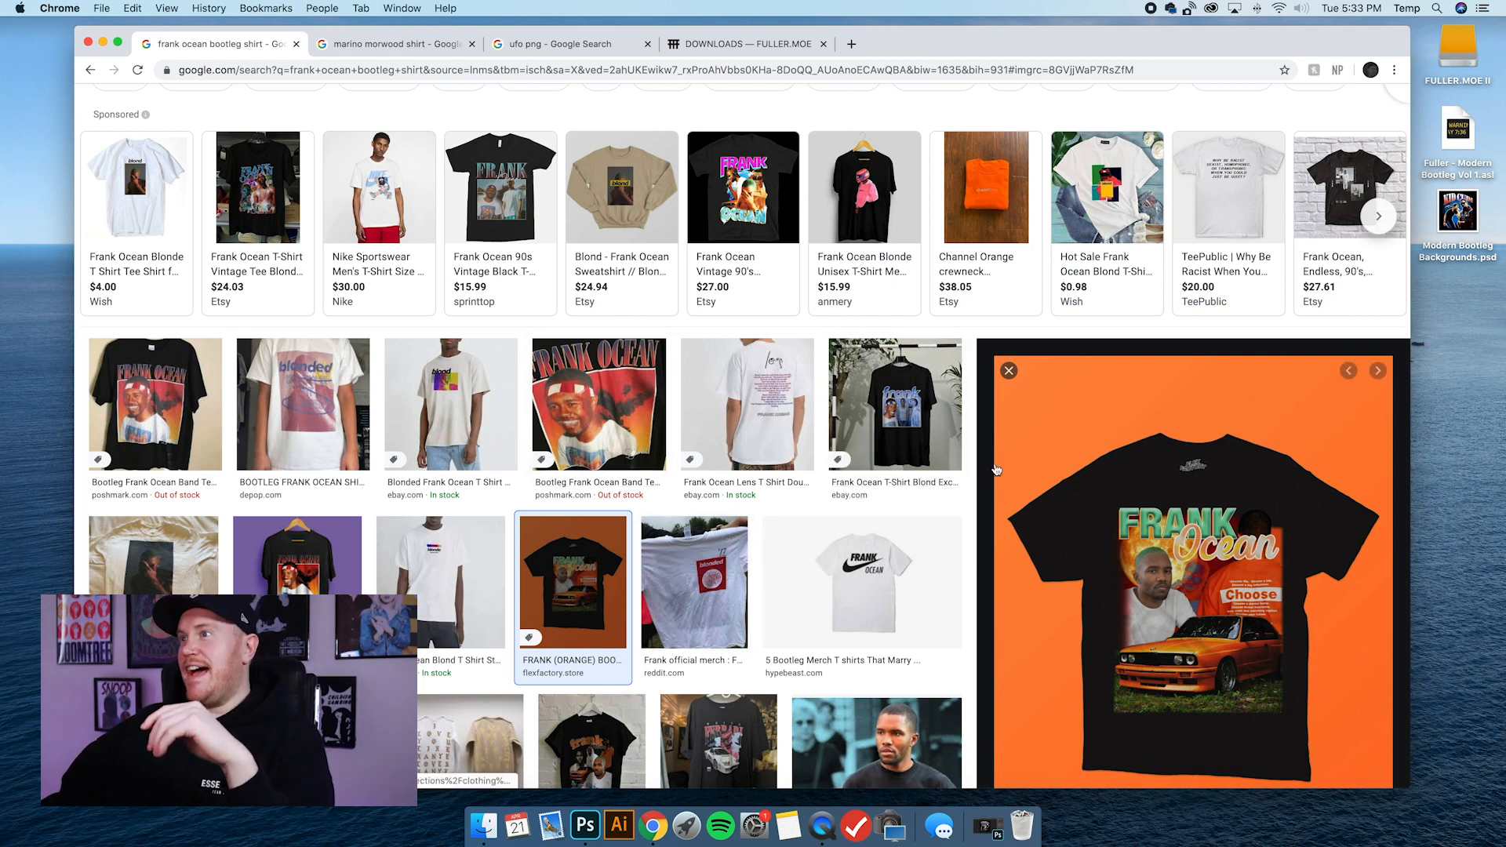
Examine the orange Frank Ocean bootleg T-shirt preview and the surrounding image results for layout, lettering and photo composition.
{"action": "scroll", "coordinate": [987, 465], "scroll_direction": "down", "scroll_amount": 1}
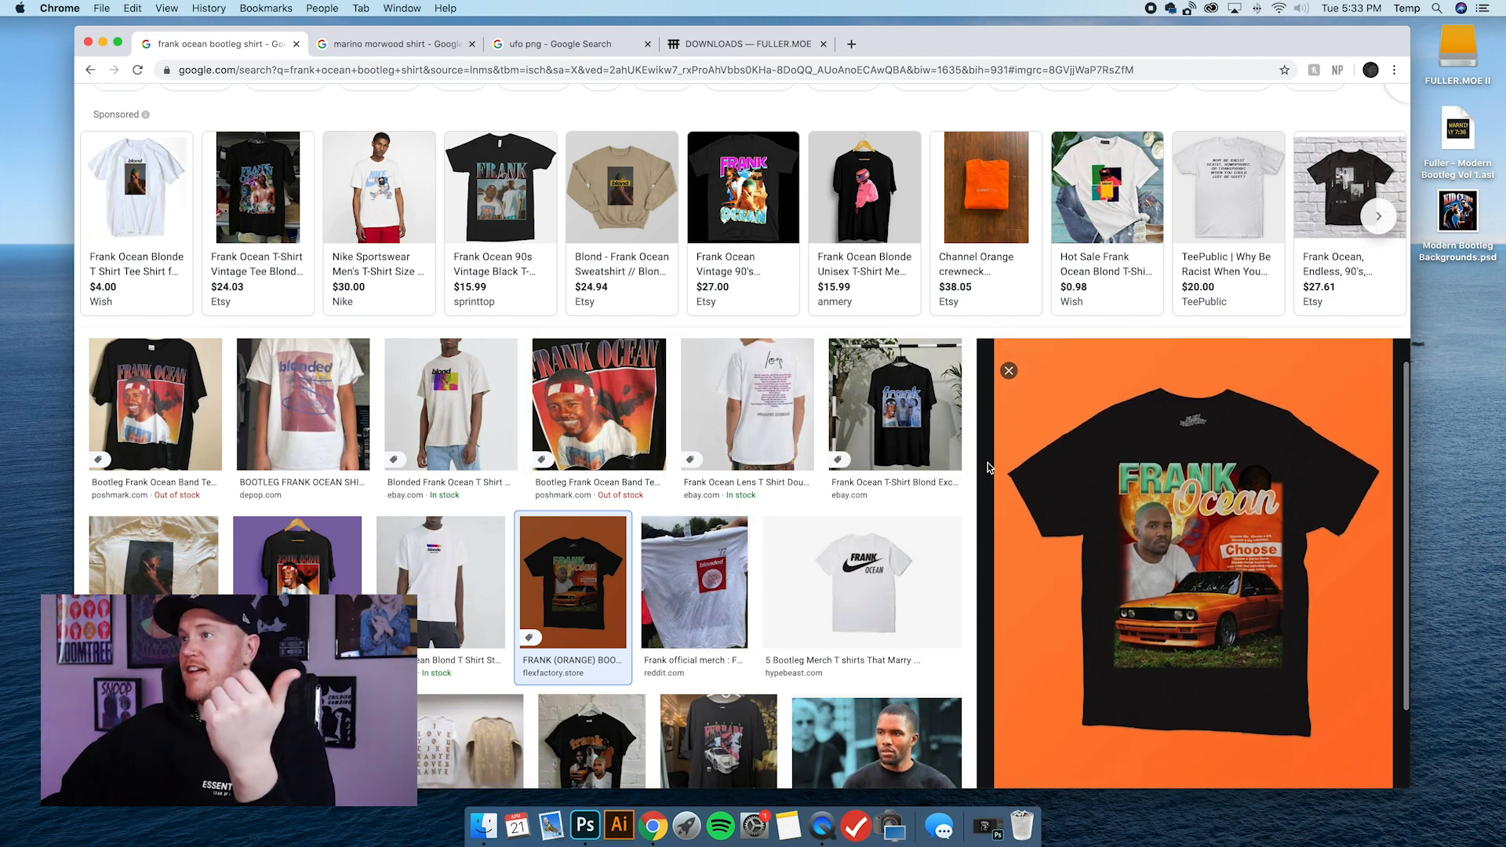
{"action": "scroll", "coordinate": [1191, 501], "scroll_direction": "down", "scroll_amount": 2}
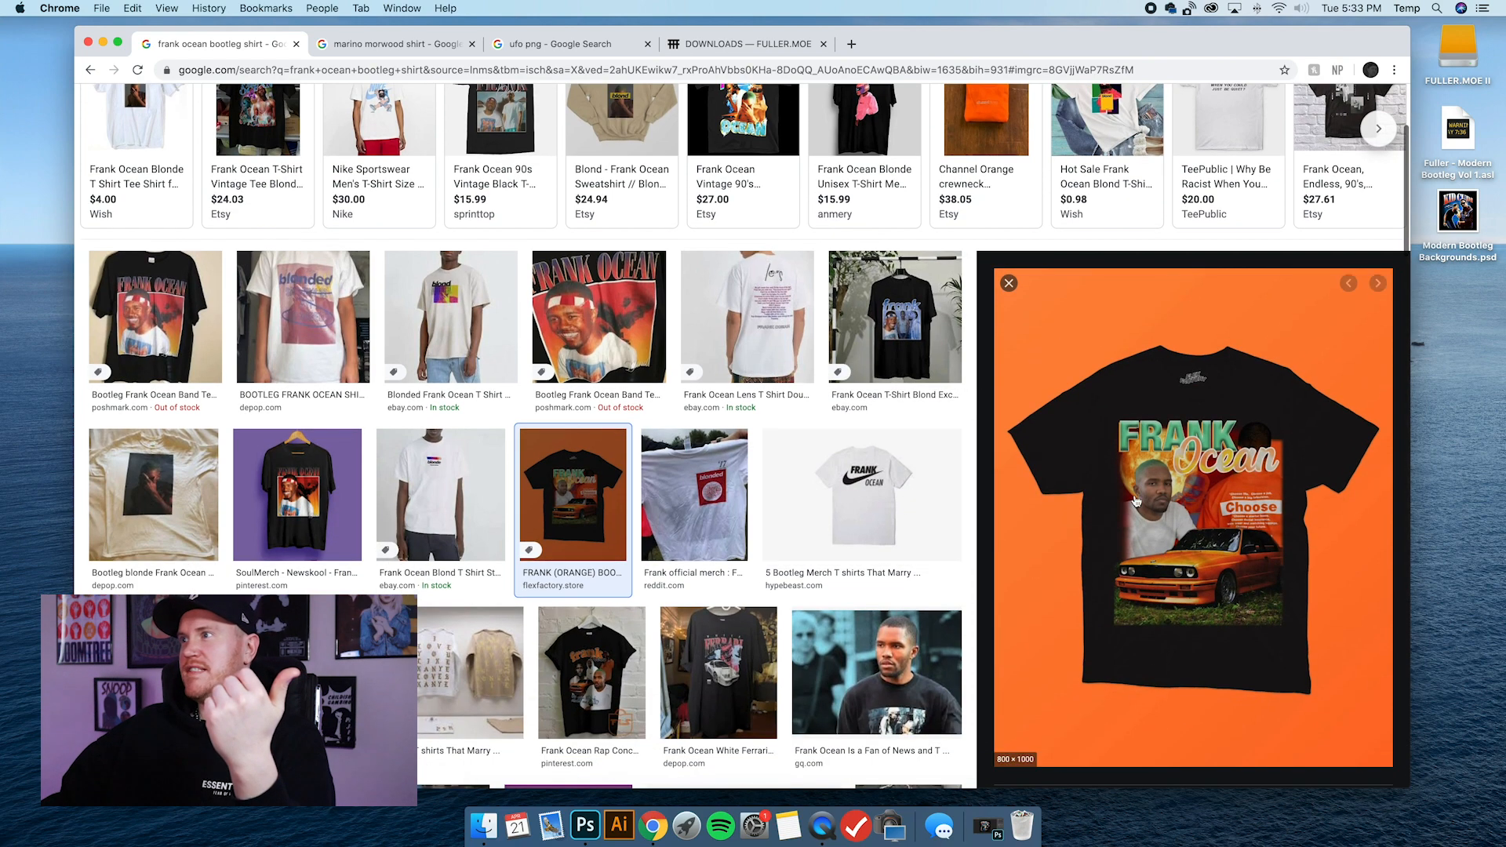
{"action": "scroll", "coordinate": [1118, 503], "scroll_direction": "up", "scroll_amount": 2}
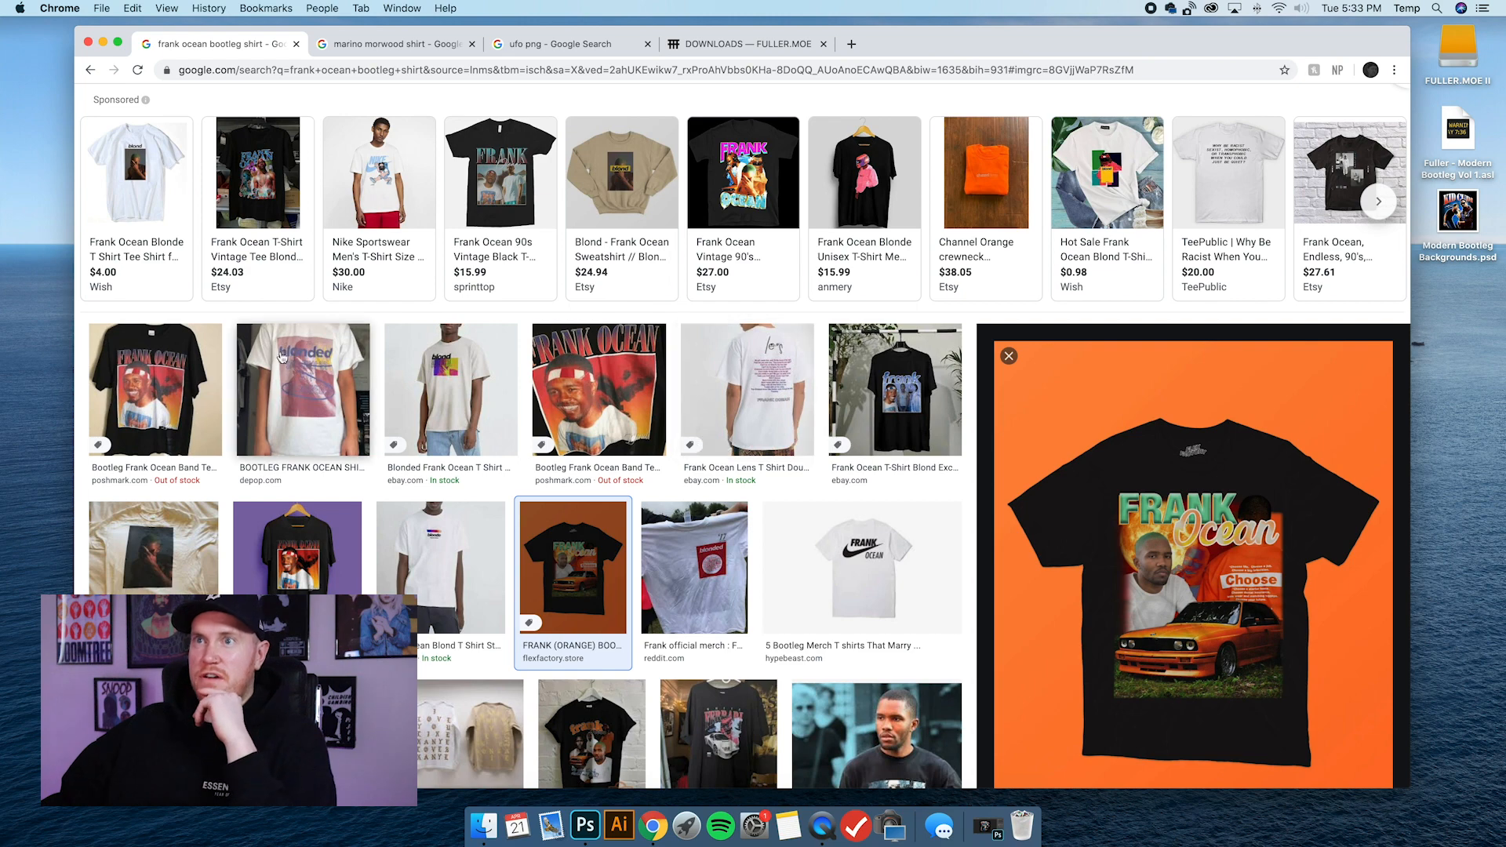
{"action": "scroll", "coordinate": [1039, 542], "scroll_direction": "down", "scroll_amount": 4}
{"action": "scroll", "coordinate": [954, 510], "scroll_direction": "up", "scroll_amount": 1}
{"action": "scroll", "coordinate": [954, 510], "scroll_direction": "up", "scroll_amount": 1}
{"action": "scroll", "coordinate": [916, 600], "scroll_direction": "down", "scroll_amount": 2}
{"action": "scroll", "coordinate": [1085, 555], "scroll_direction": "up", "scroll_amount": 2}
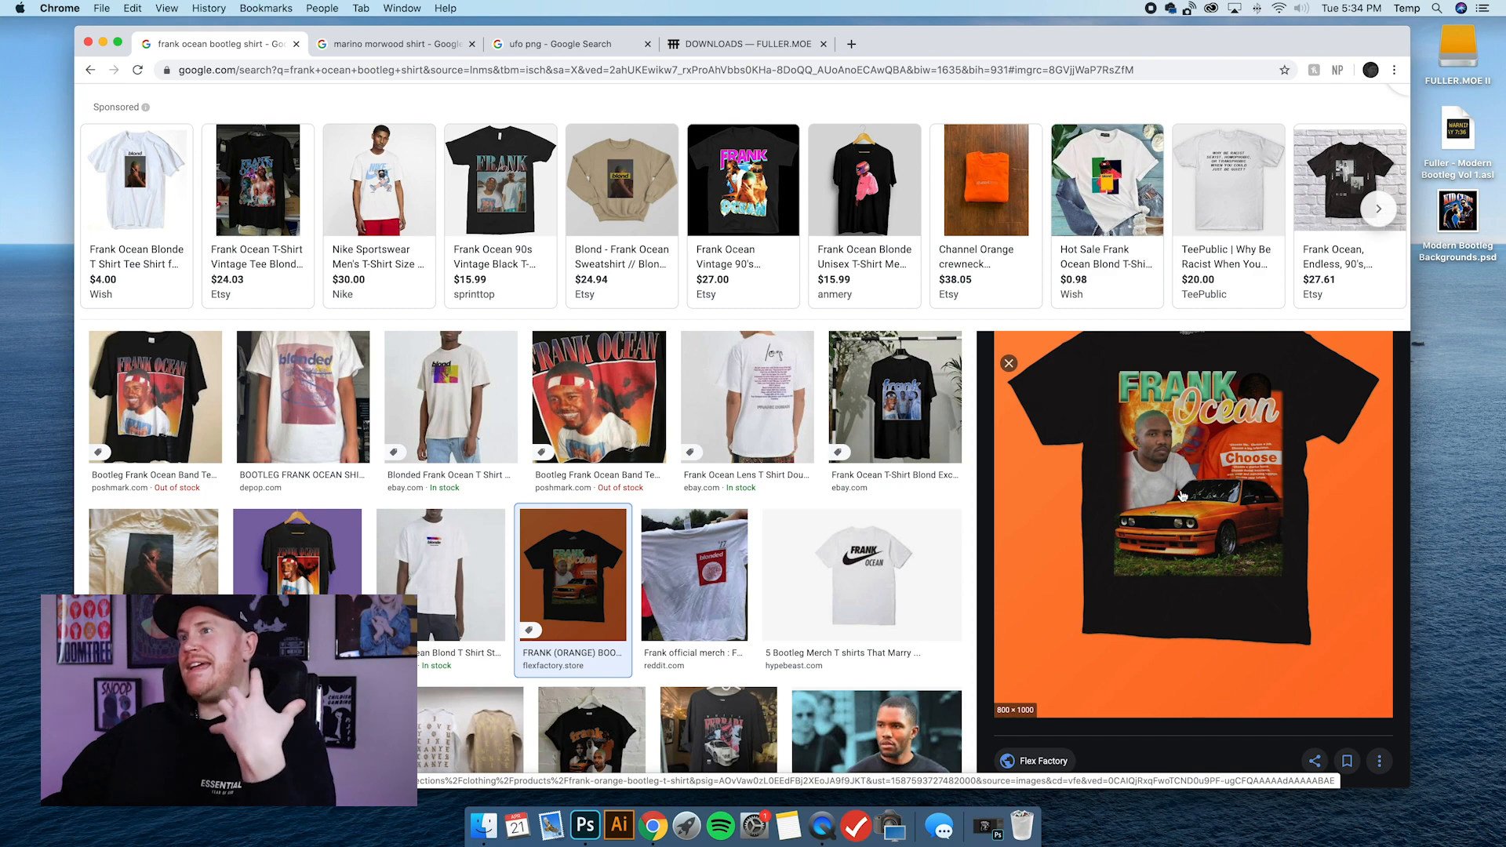
{"action": "scroll", "coordinate": [1221, 510], "scroll_direction": "down", "scroll_amount": 1}
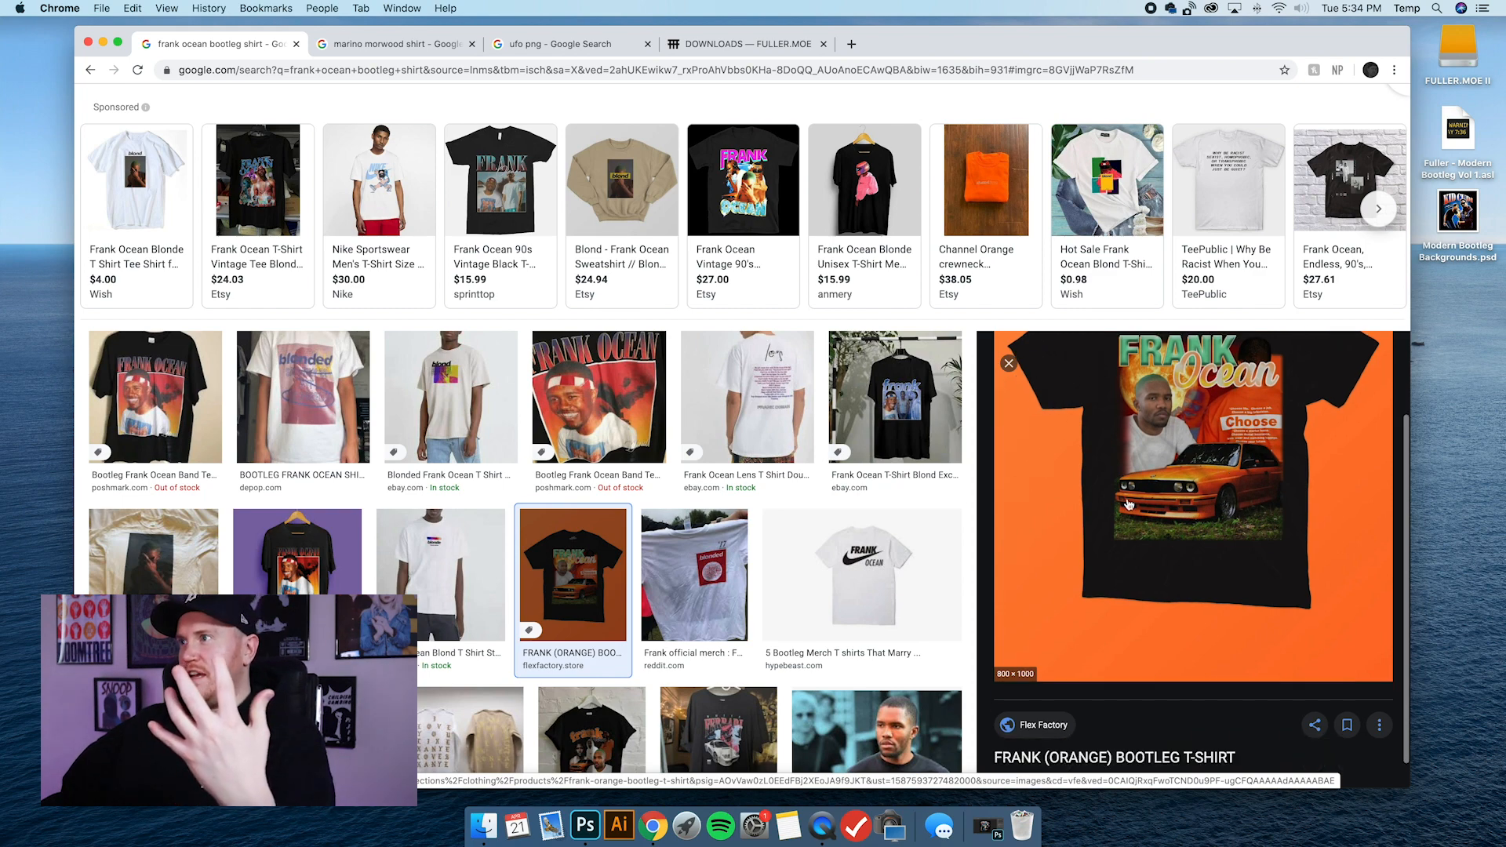
{"action": "scroll", "coordinate": [1038, 538], "scroll_direction": "up", "scroll_amount": 1}
{"action": "scroll", "coordinate": [1038, 539], "scroll_direction": "up", "scroll_amount": 2}
{"action": "scroll", "coordinate": [1114, 471], "scroll_direction": "down", "scroll_amount": 2}
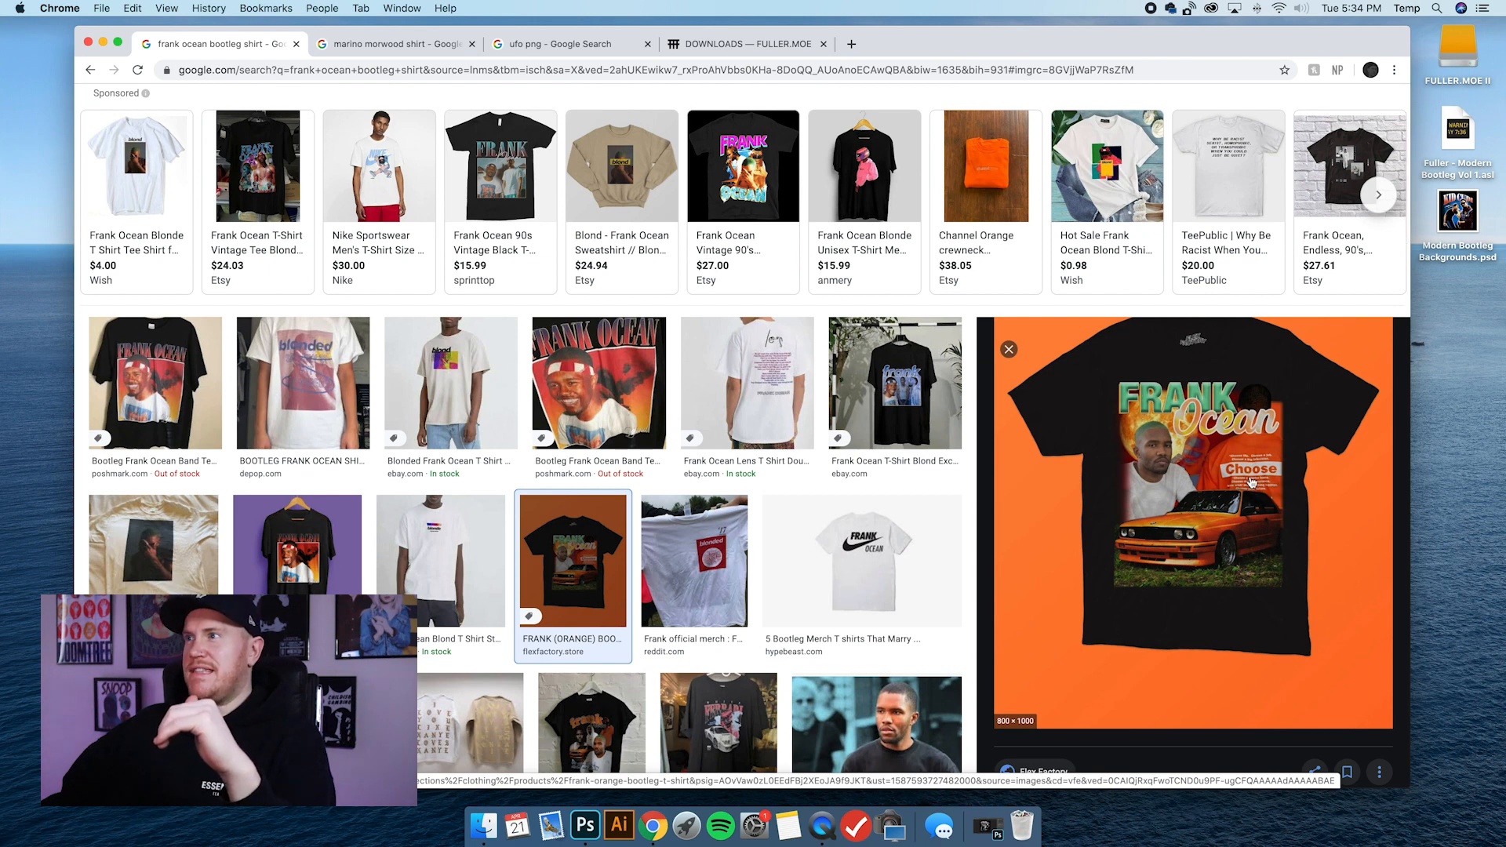
{"action": "scroll", "coordinate": [518, 424], "scroll_direction": "down", "scroll_amount": 1}
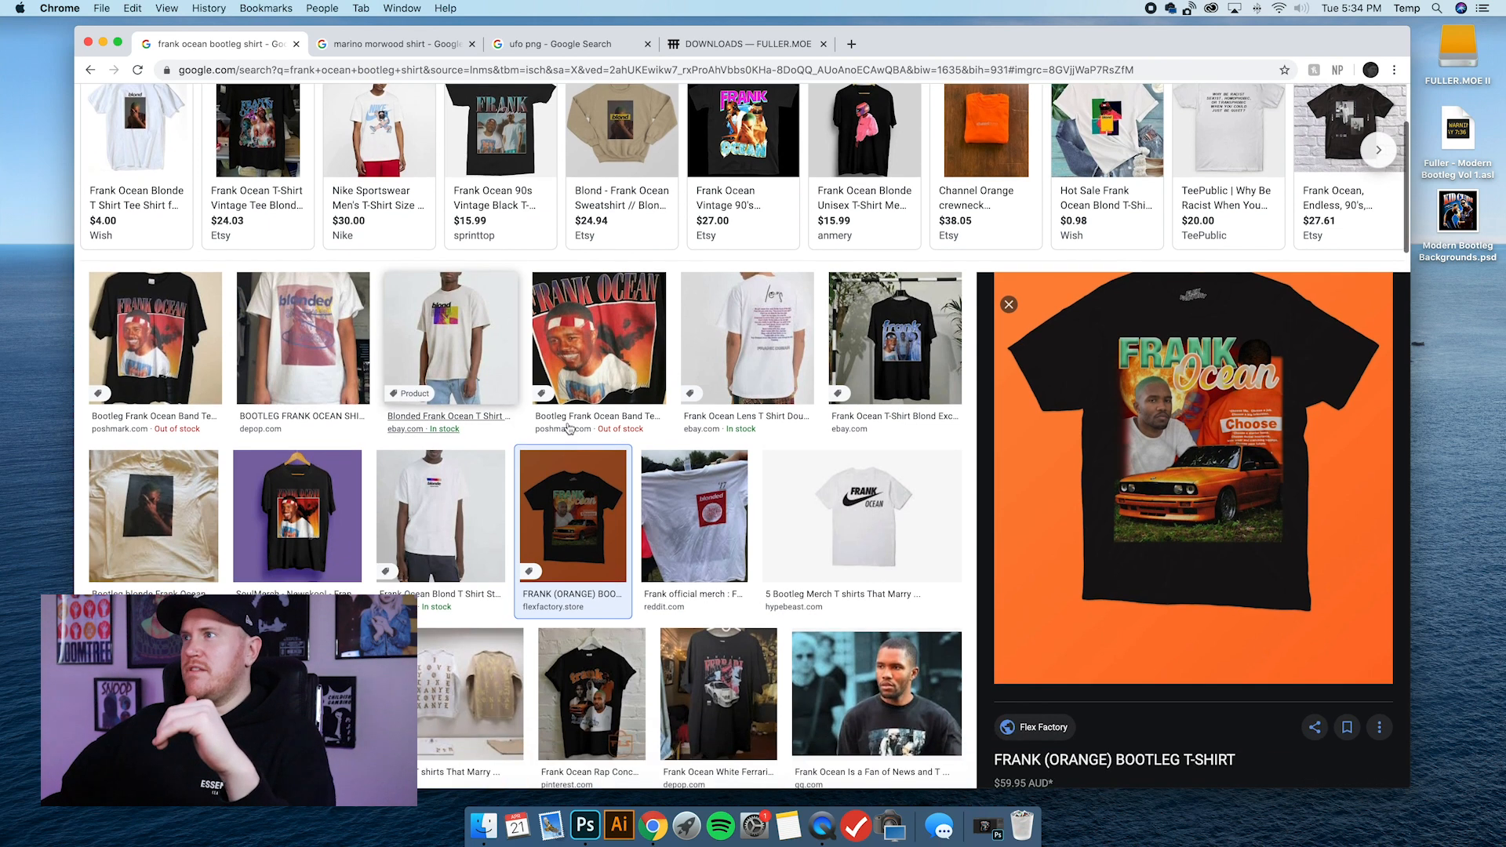
Preview the Bootleg Vintage Frank Ocean Band Tee, then return to the FRANK (ORANGE) BOOTLEG T-SHIRT for comparison.
{"action": "left_click", "coordinate": [617, 411]}
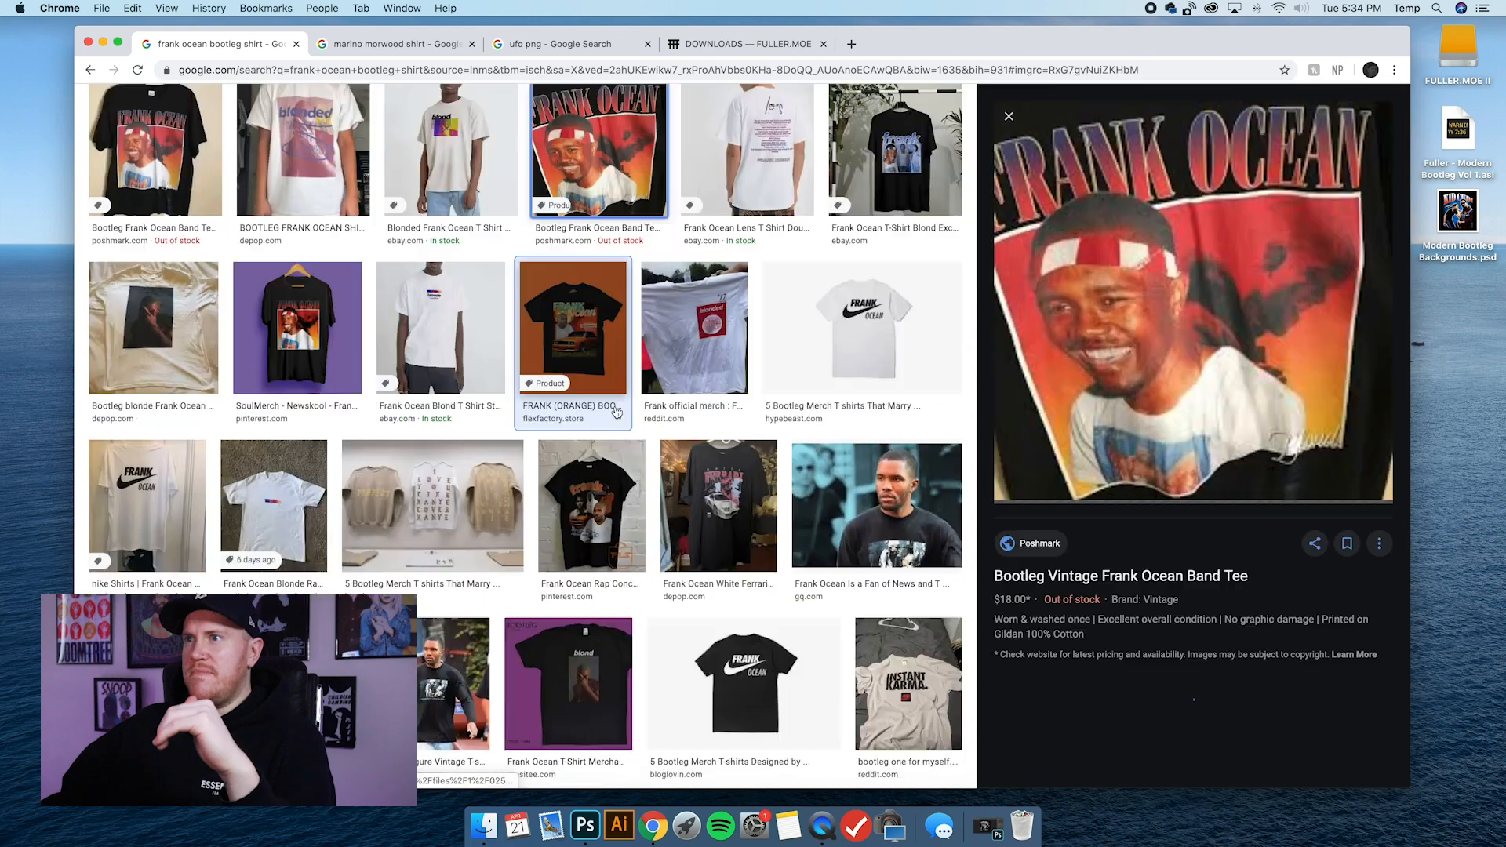
{"action": "scroll", "coordinate": [1102, 408], "scroll_direction": "up", "scroll_amount": 2}
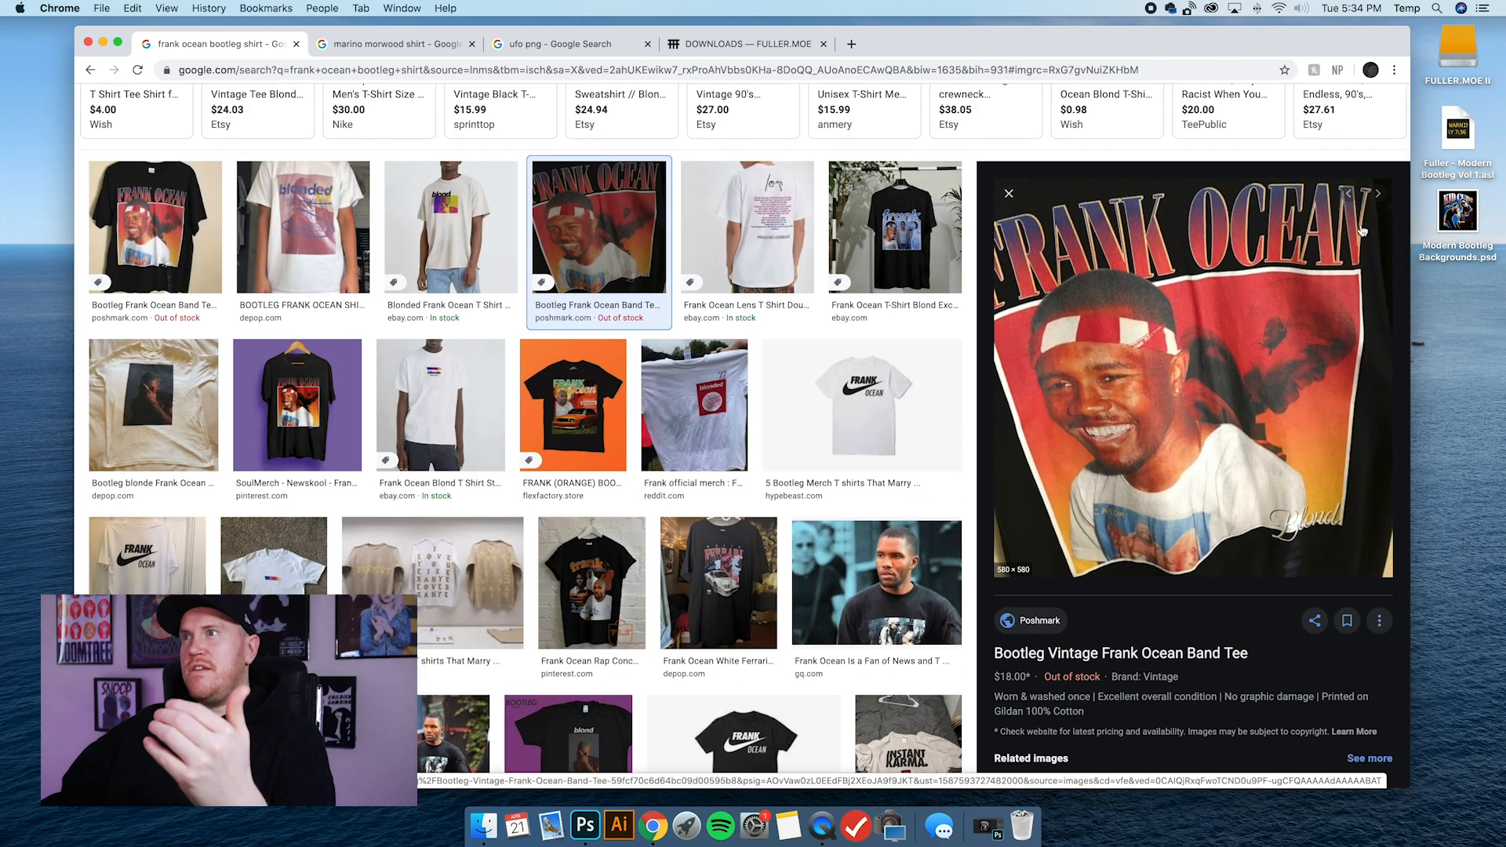
{"action": "left_click", "coordinate": [584, 400]}
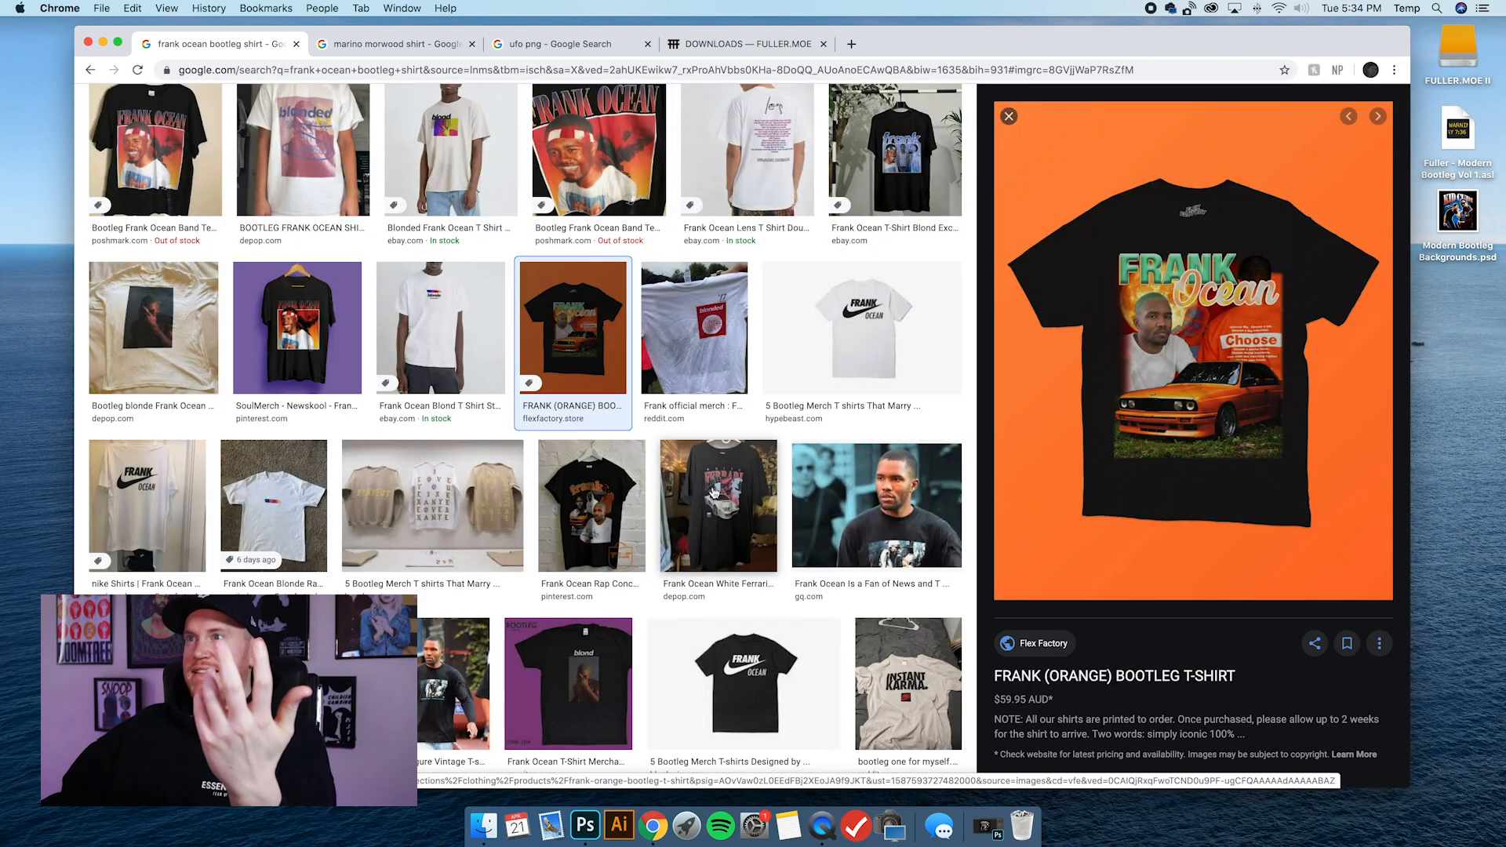
Preview the Frank Ocean Rap Concert T Shirt from Pinterest and examine its arrangement of photos and text.
{"action": "left_click", "coordinate": [640, 499]}
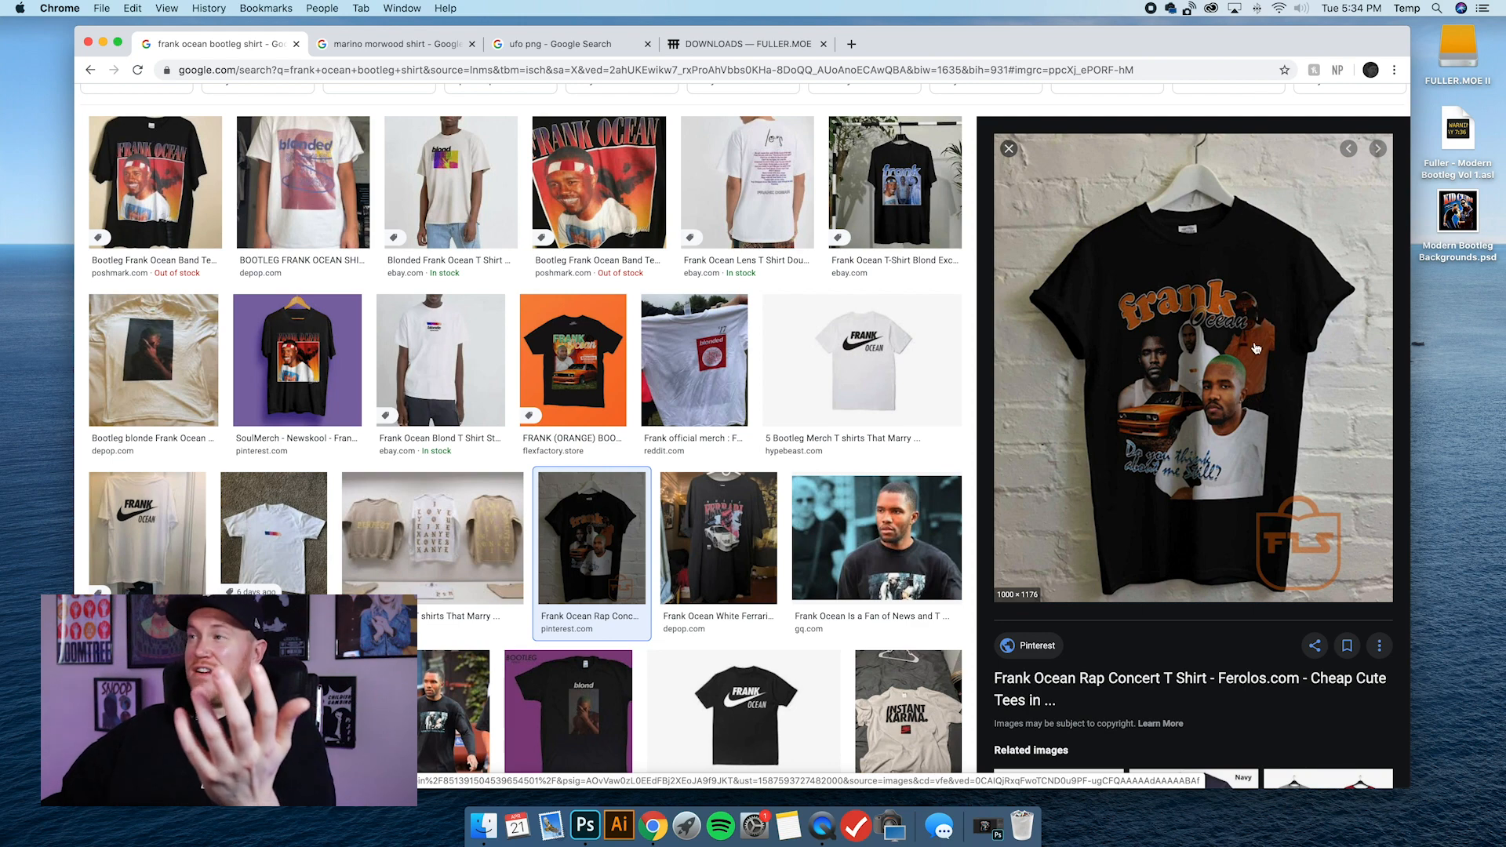
{"action": "scroll", "coordinate": [597, 314], "scroll_direction": "up", "scroll_amount": 3}
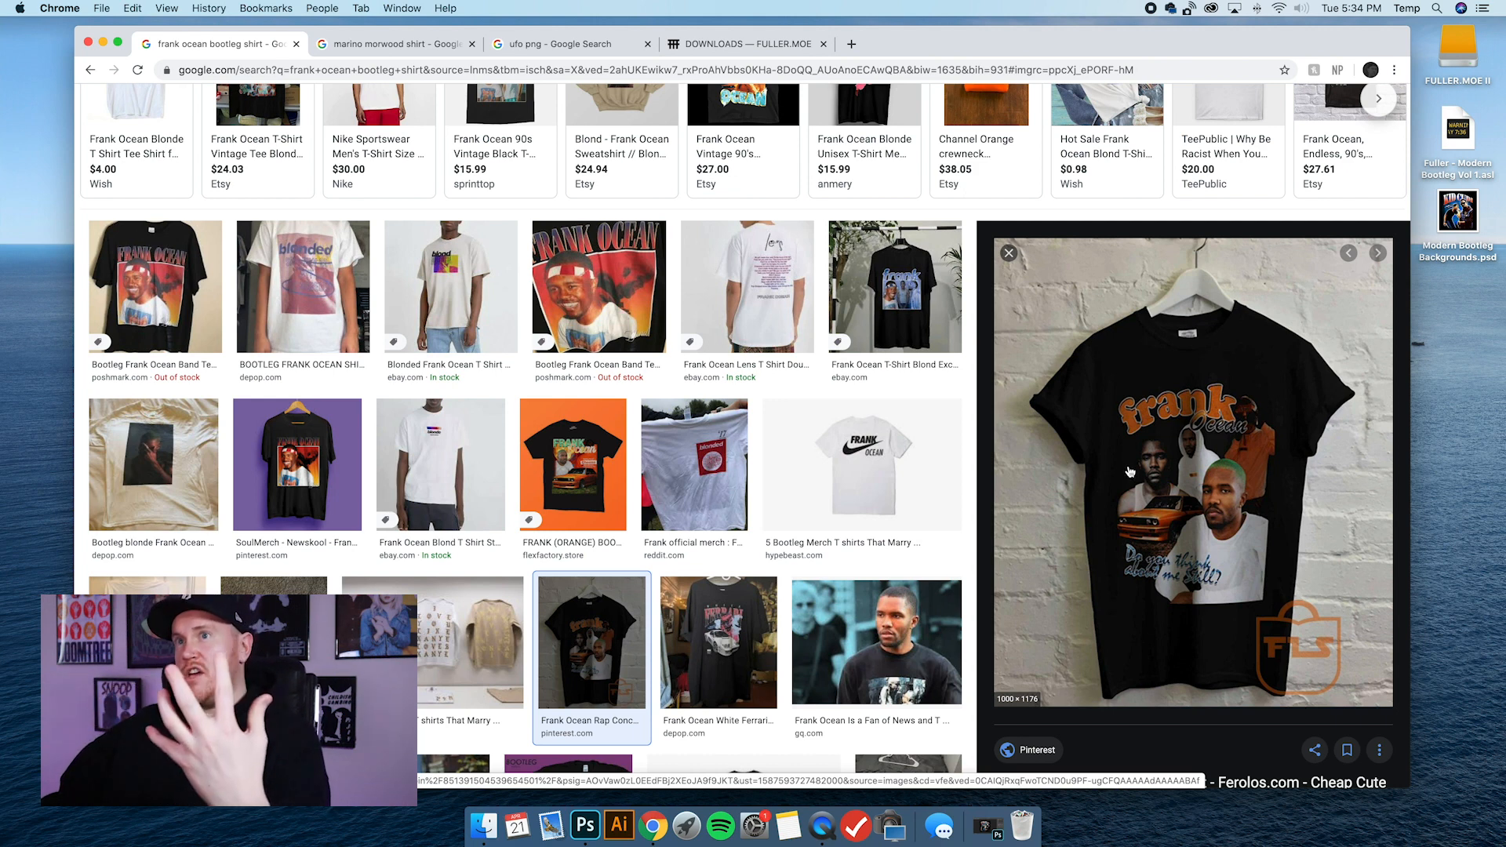
{"action": "scroll", "coordinate": [1133, 472], "scroll_direction": "up", "scroll_amount": 1}
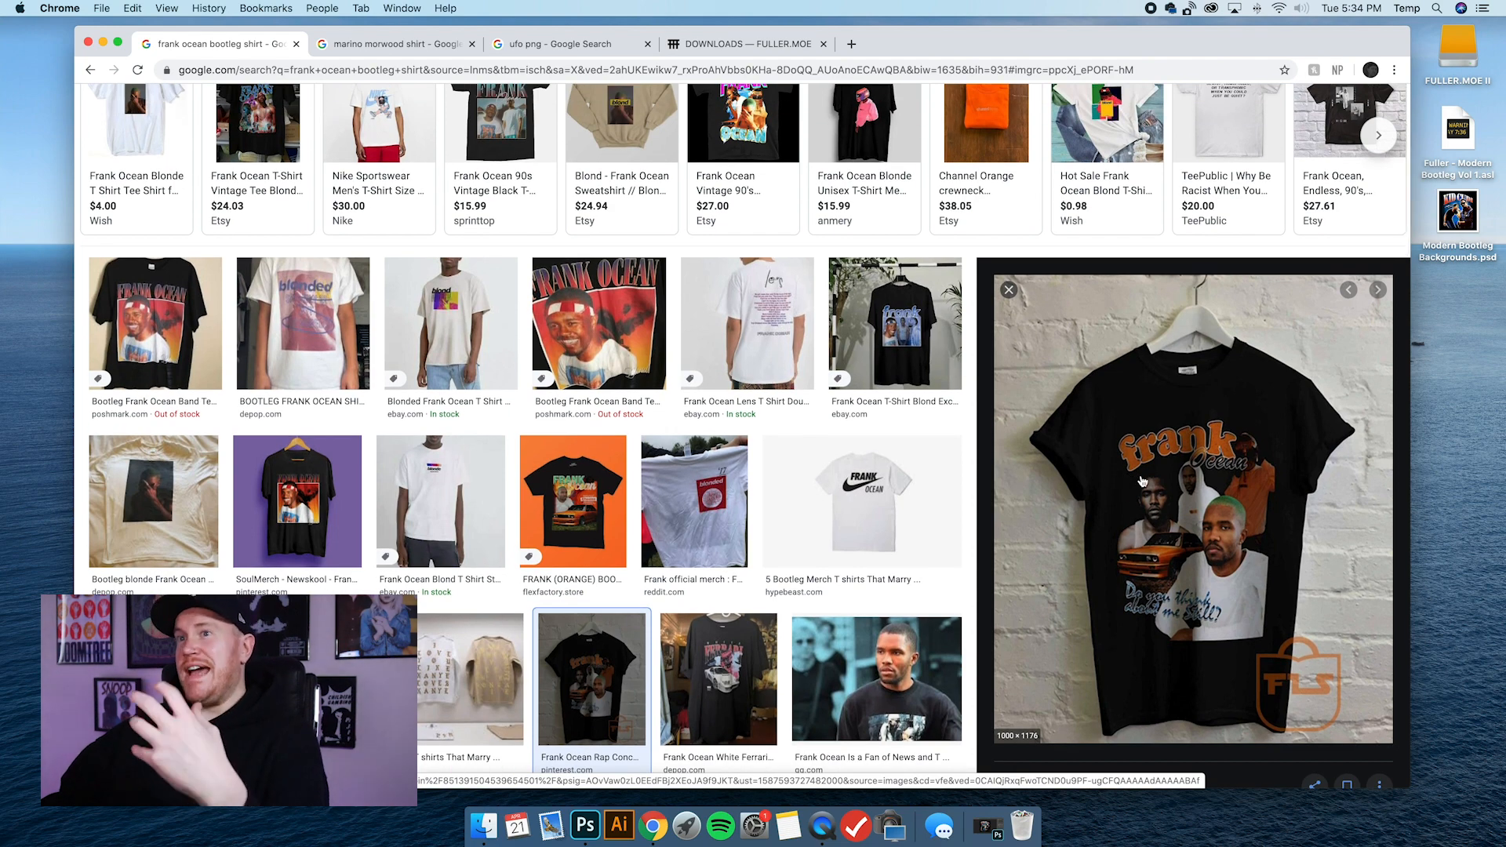
{"action": "scroll", "coordinate": [1118, 466], "scroll_direction": "down", "scroll_amount": 3}
{"action": "scroll", "coordinate": [904, 504], "scroll_direction": "down", "scroll_amount": 5}
{"action": "scroll", "coordinate": [905, 503], "scroll_direction": "up", "scroll_amount": 8}
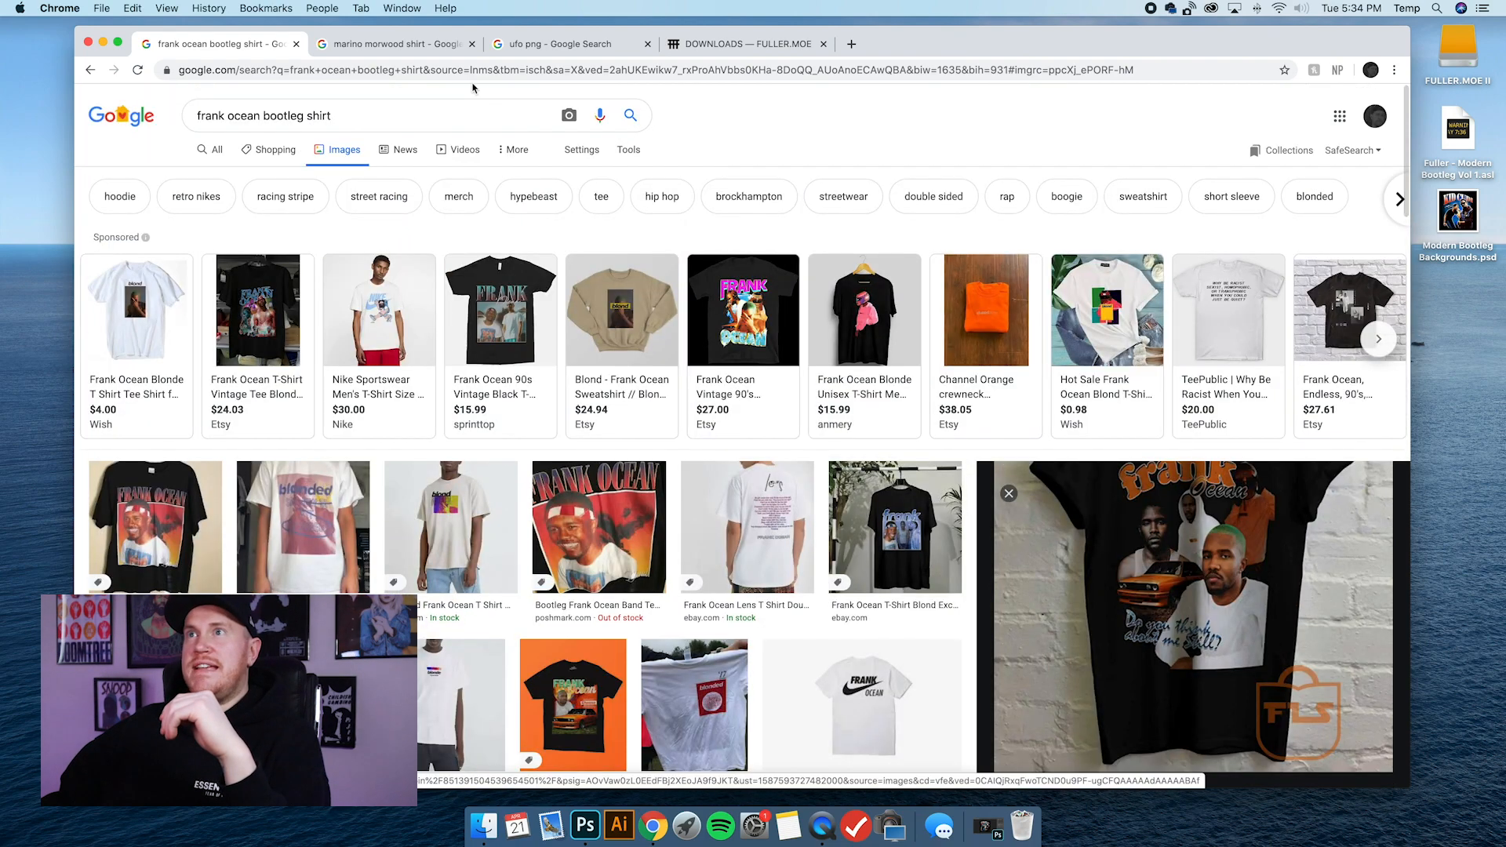
Switch to the marino morwood shirt image search and browse the shirt designs.
{"action": "left_click", "coordinate": [423, 44]}
{"action": "mouse_move", "coordinate": [512, 400]}
{"action": "scroll", "coordinate": [550, 439], "scroll_direction": "down", "scroll_amount": 3}
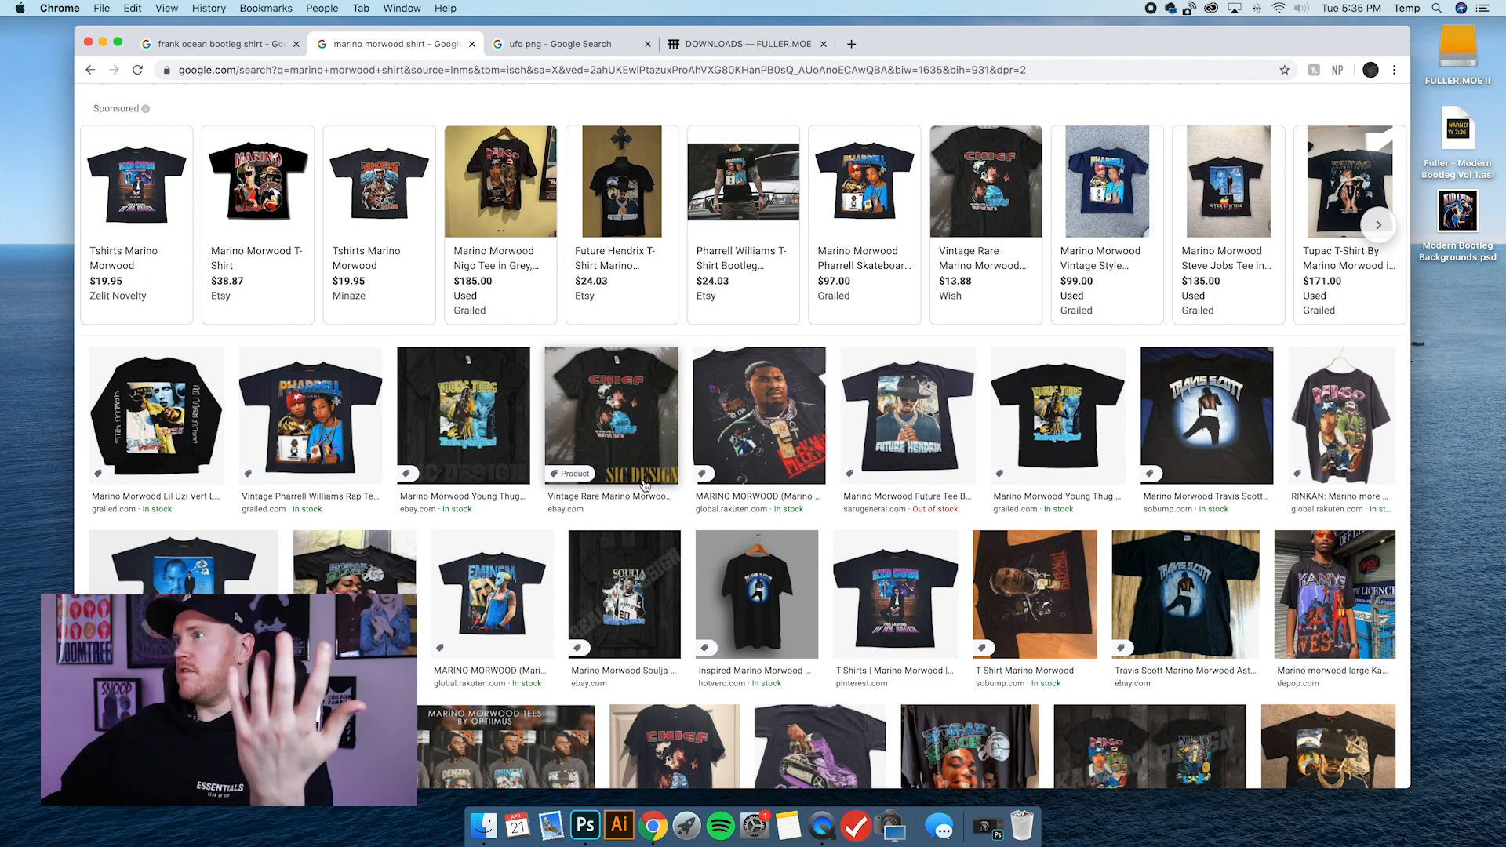
{"action": "scroll", "coordinate": [706, 471], "scroll_direction": "down", "scroll_amount": 2}
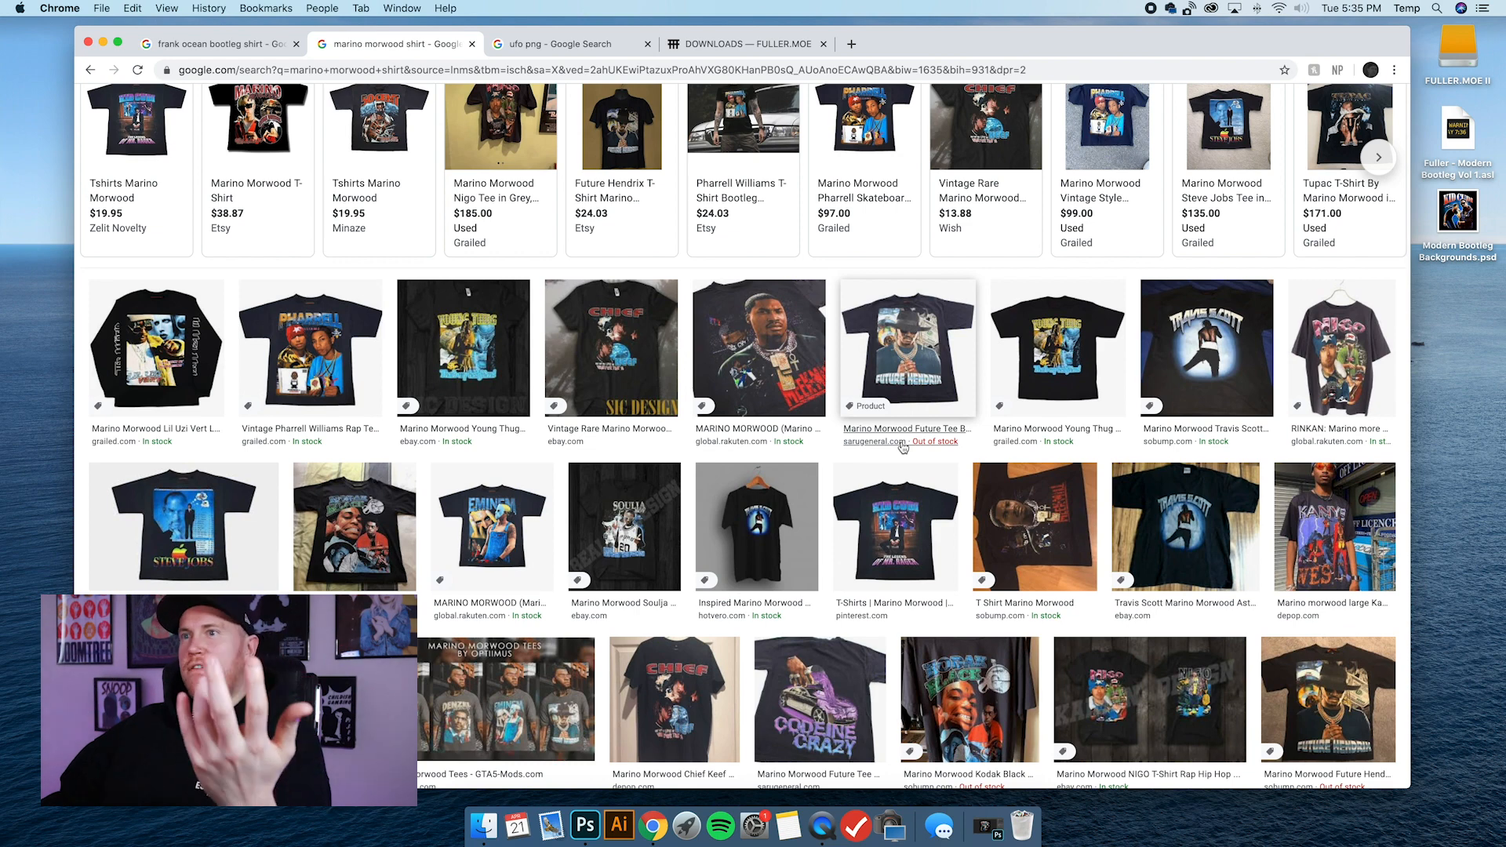
{"action": "scroll", "coordinate": [903, 447], "scroll_direction": "down", "scroll_amount": 1}
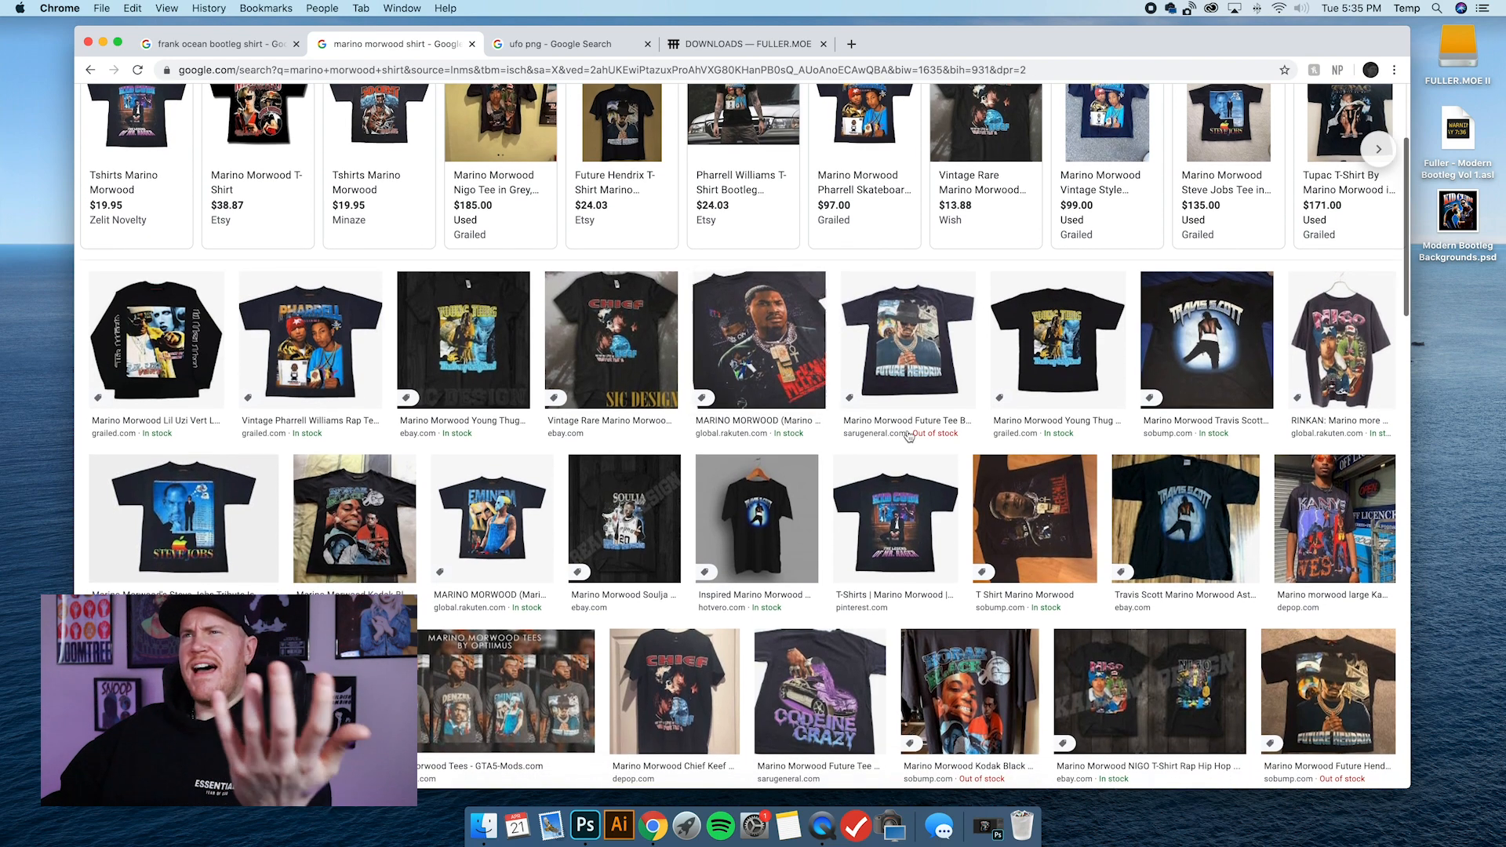
Preview the Marino Morwood Lil Uzi Vert longsleeve, the Pharrell Williams rap tee and the Chief Keef T-shirt in turn.
{"action": "left_click", "coordinate": [162, 339]}
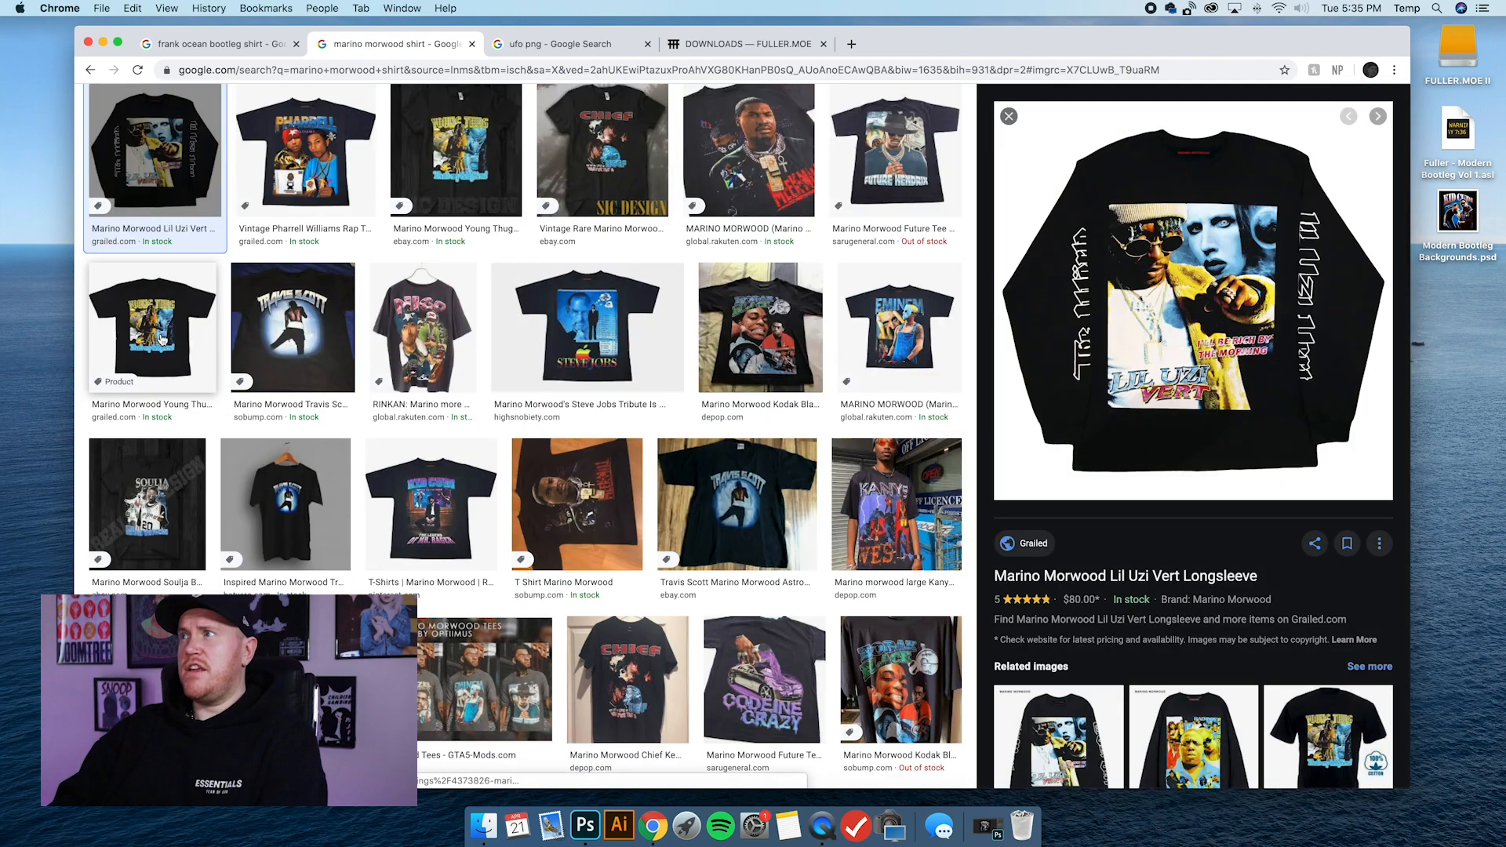
{"action": "key", "text": "Right"}
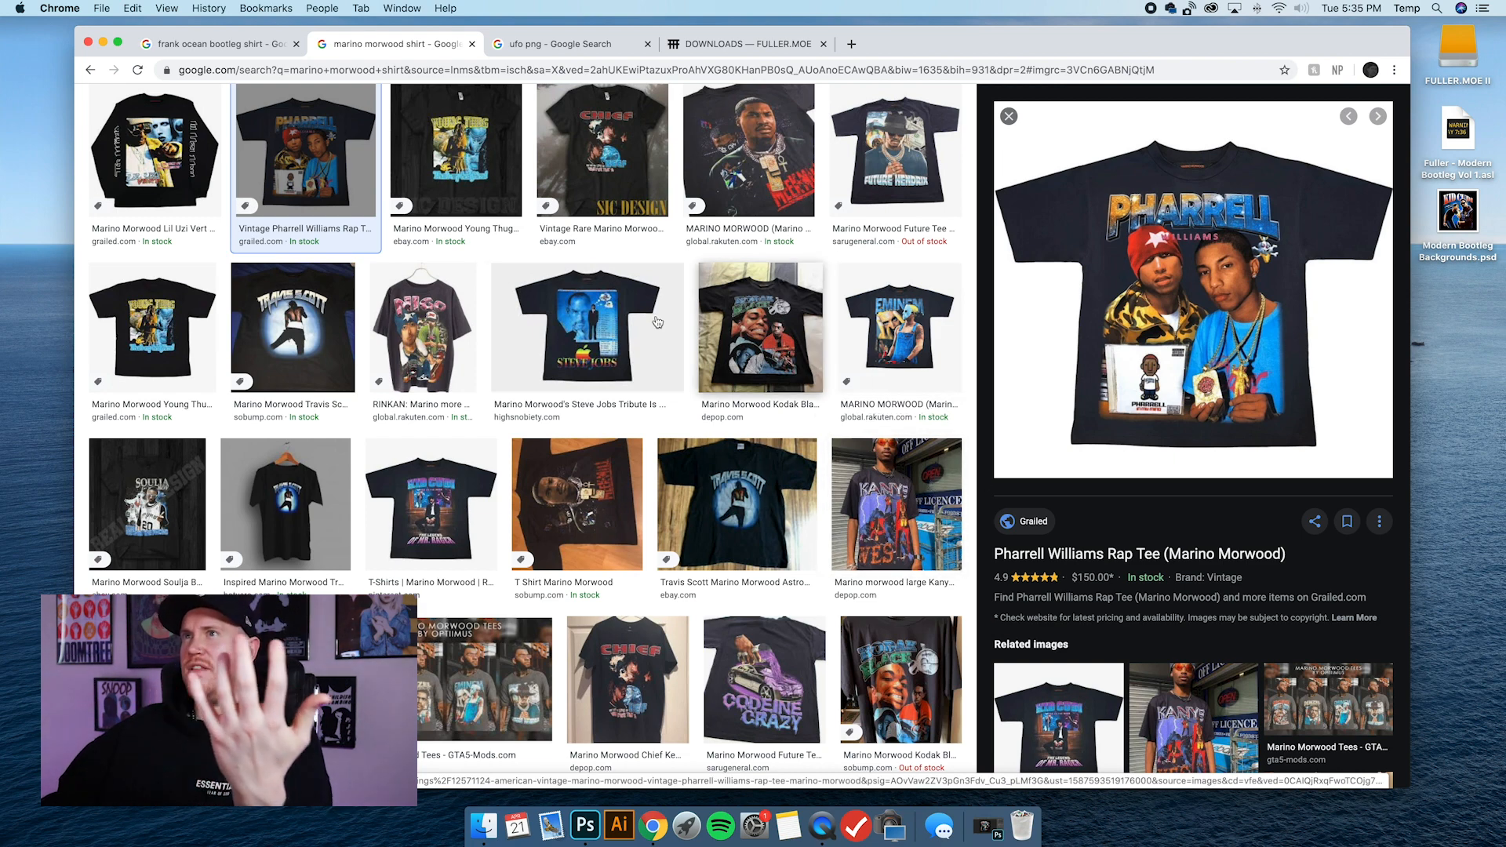
{"action": "scroll", "coordinate": [486, 219], "scroll_direction": "up", "scroll_amount": 2}
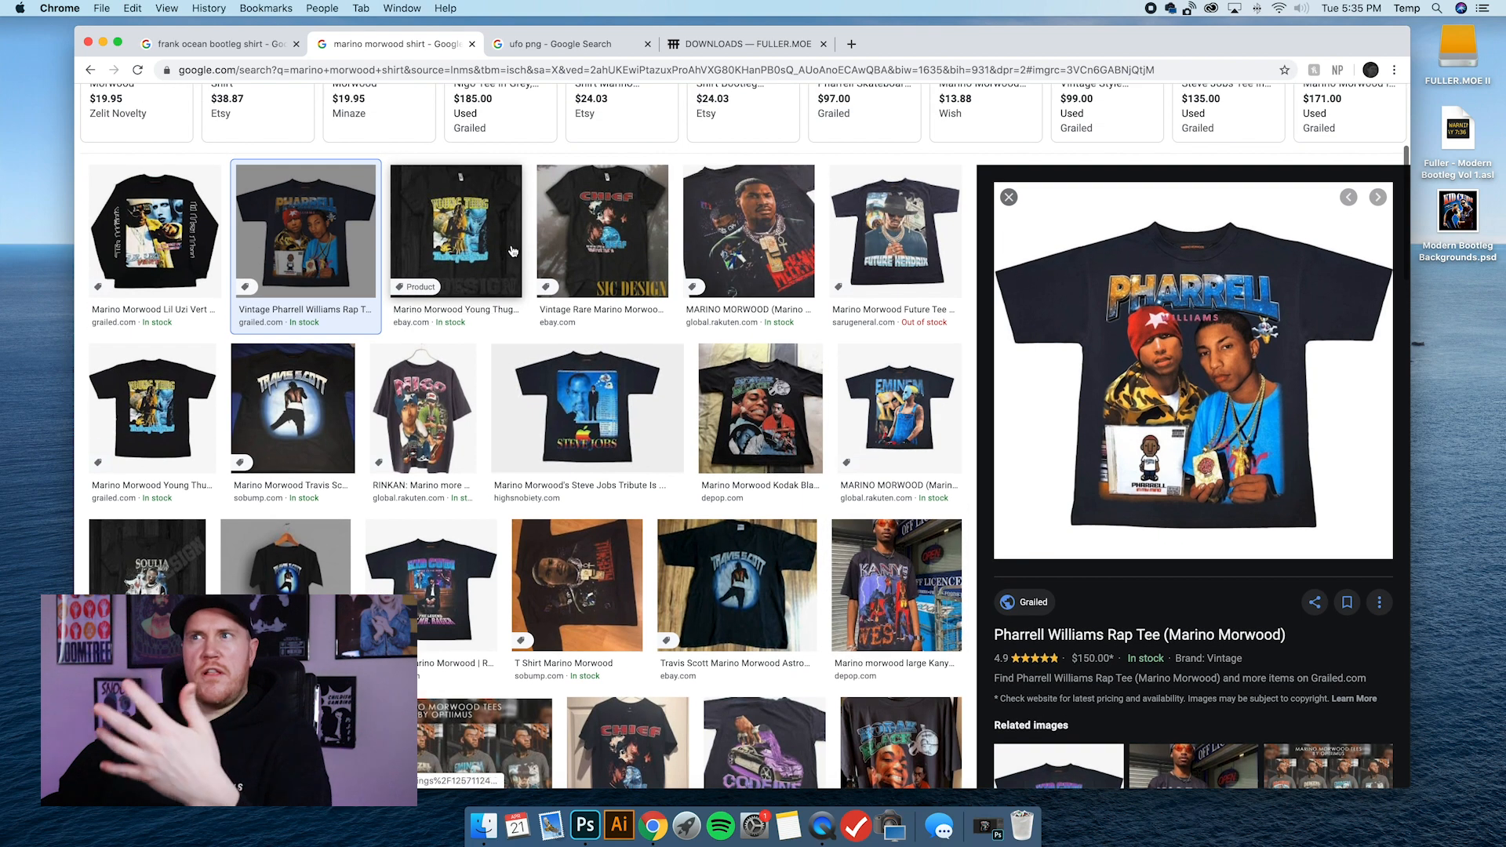
{"action": "left_click", "coordinate": [511, 257]}
{"action": "key", "text": "Right"}
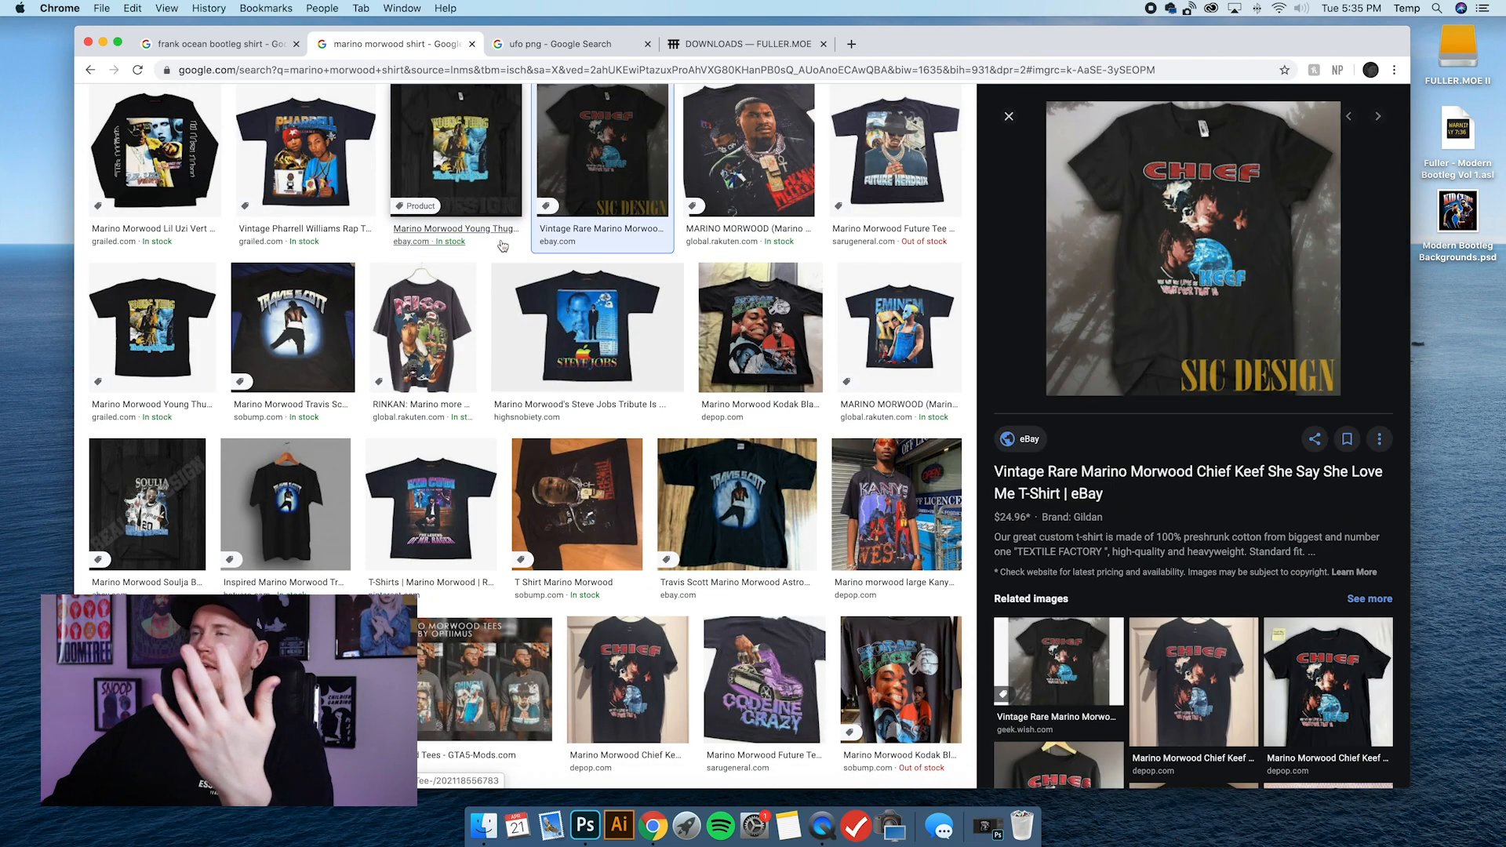
Preview the Marino Morwood Meek Mill, Future Hendrix, Young Thug and Travis Scott shirts to compare their designs.
{"action": "left_click", "coordinate": [750, 208]}
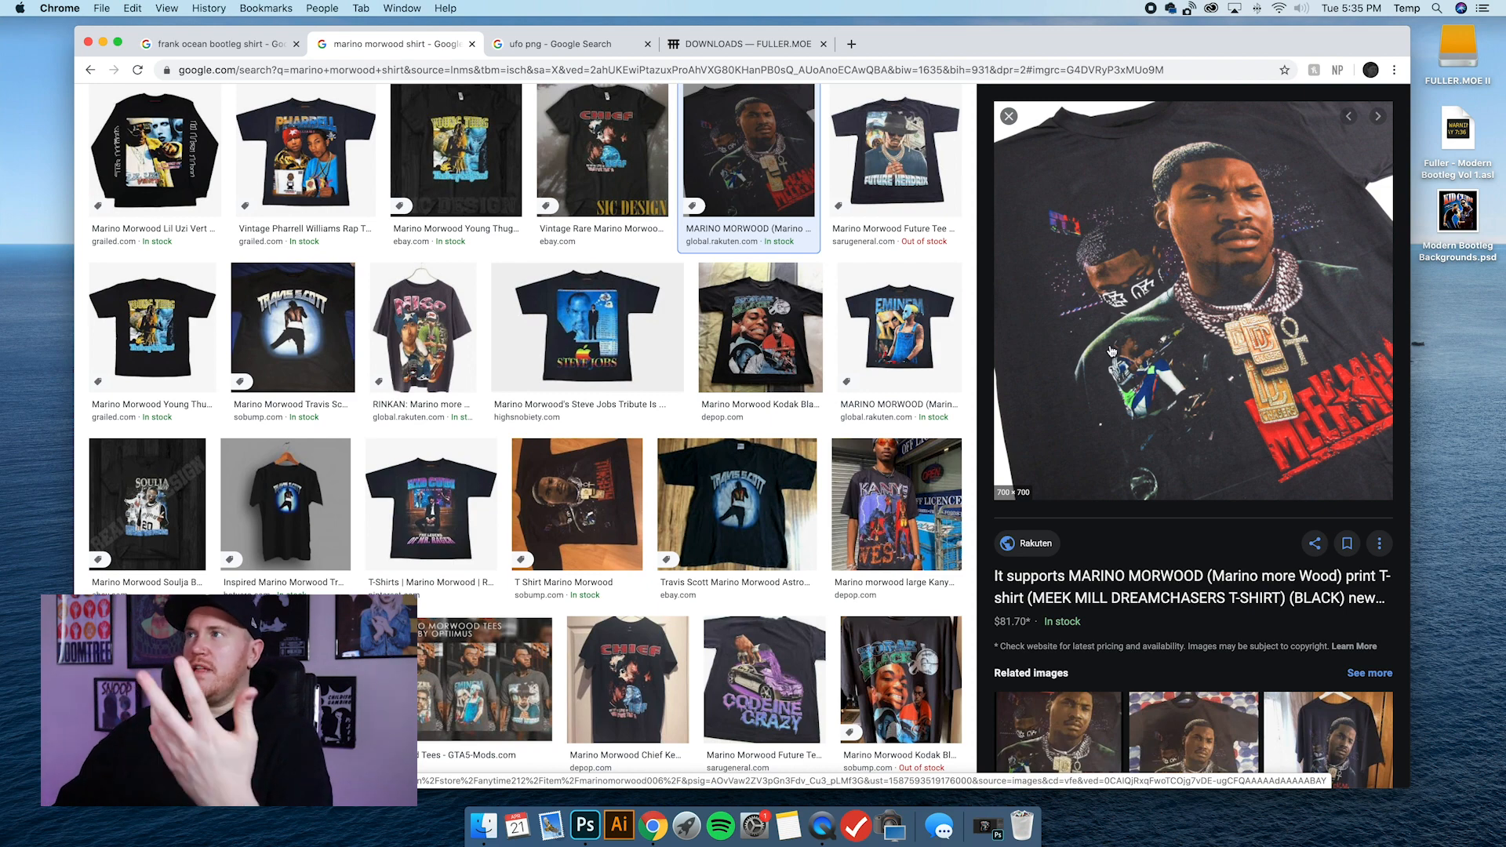
{"action": "key", "text": "Right"}
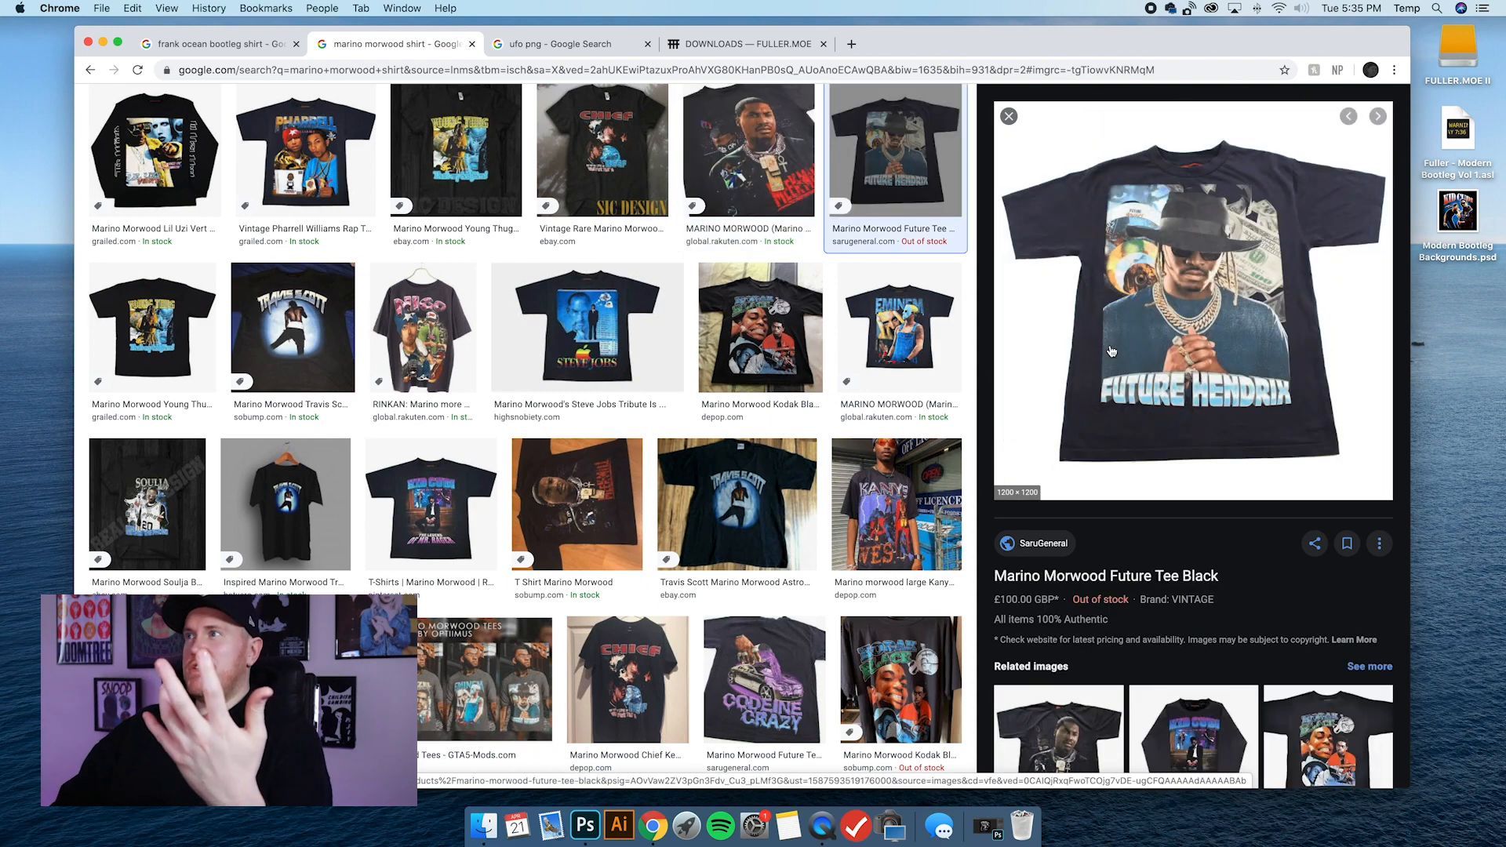
{"action": "key", "text": "Right"}
{"action": "key", "text": "Left"}
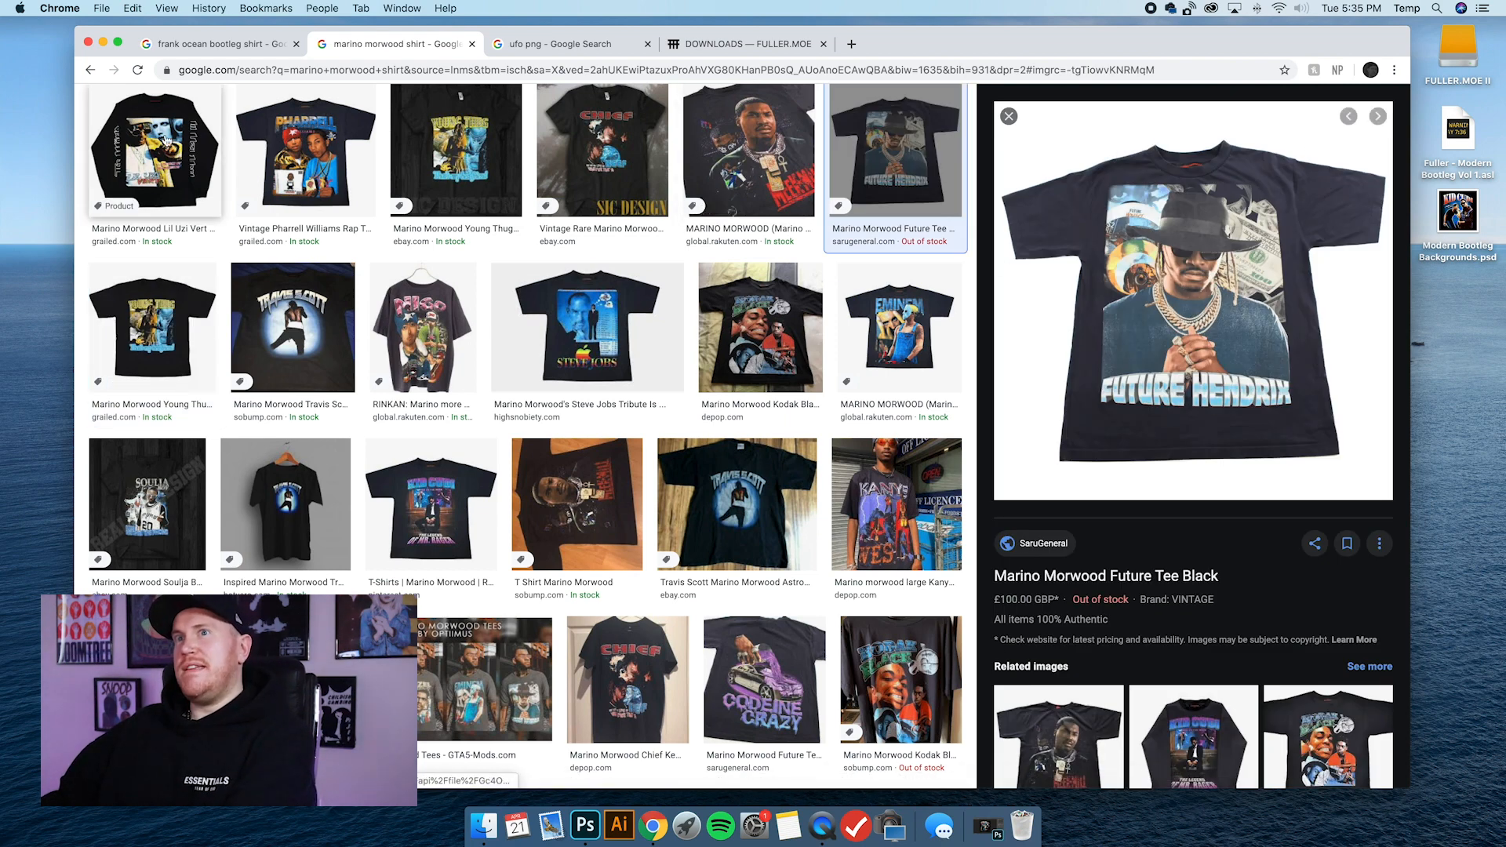
{"action": "left_click", "coordinate": [169, 334]}
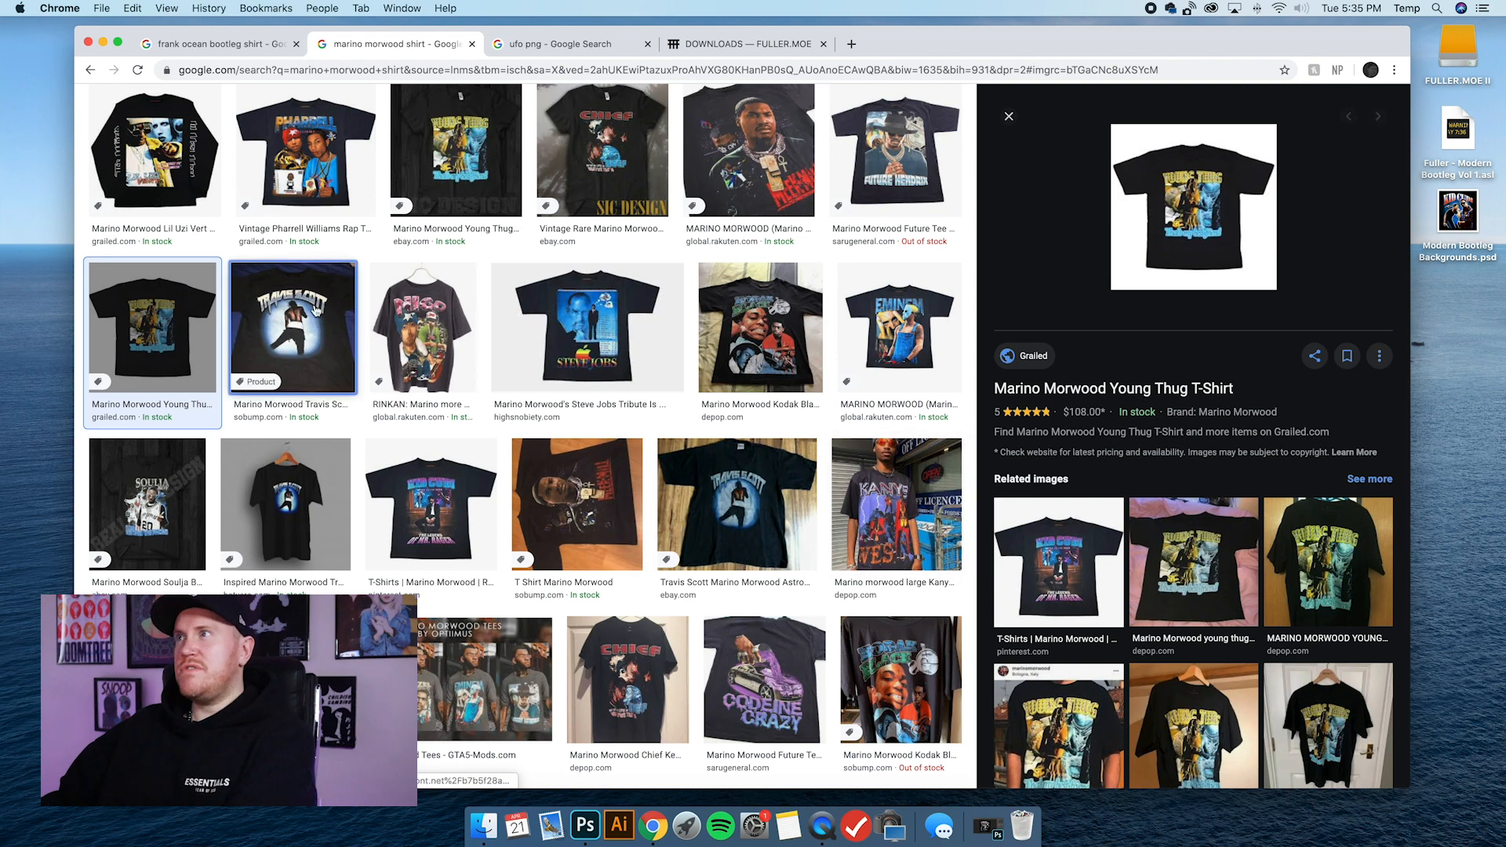
{"action": "left_click", "coordinate": [349, 302]}
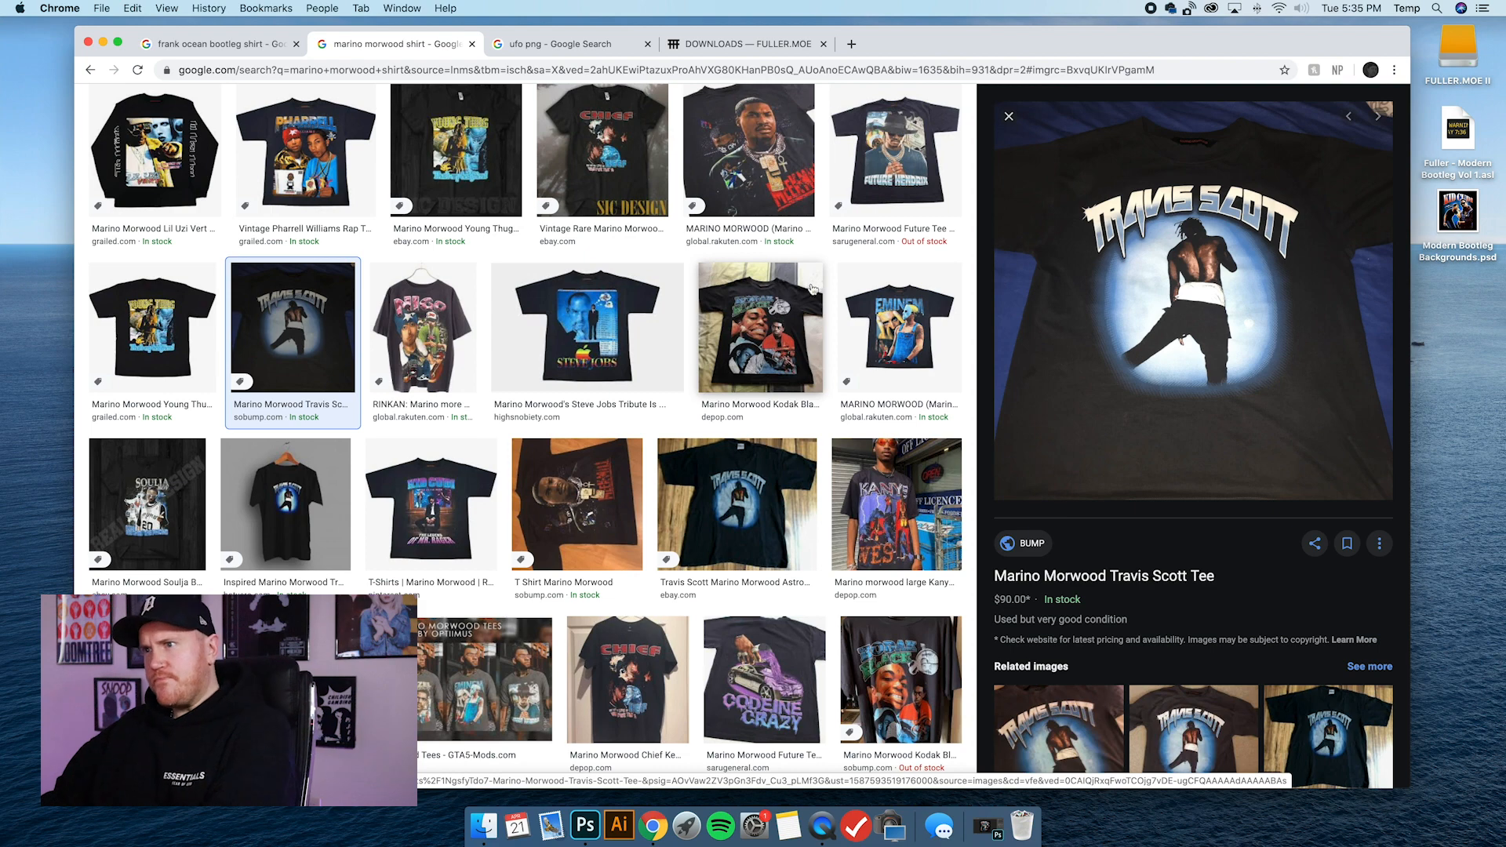
Preview the Codeine Crazy Future tee and examine its artwork, lettering and related images.
{"action": "left_click", "coordinate": [757, 687]}
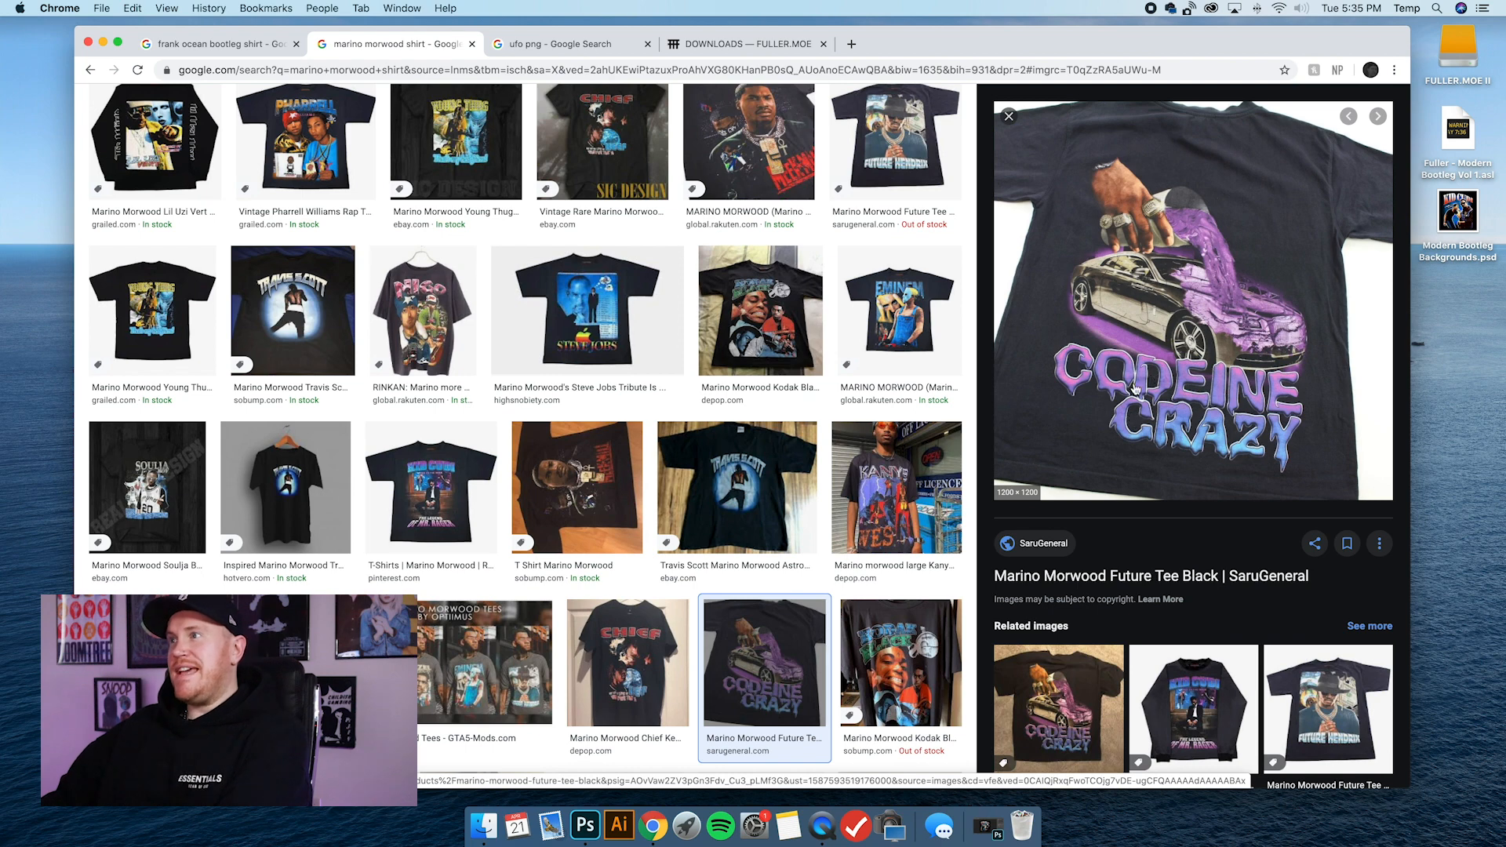
{"action": "scroll", "coordinate": [627, 369], "scroll_direction": "up", "scroll_amount": 5}
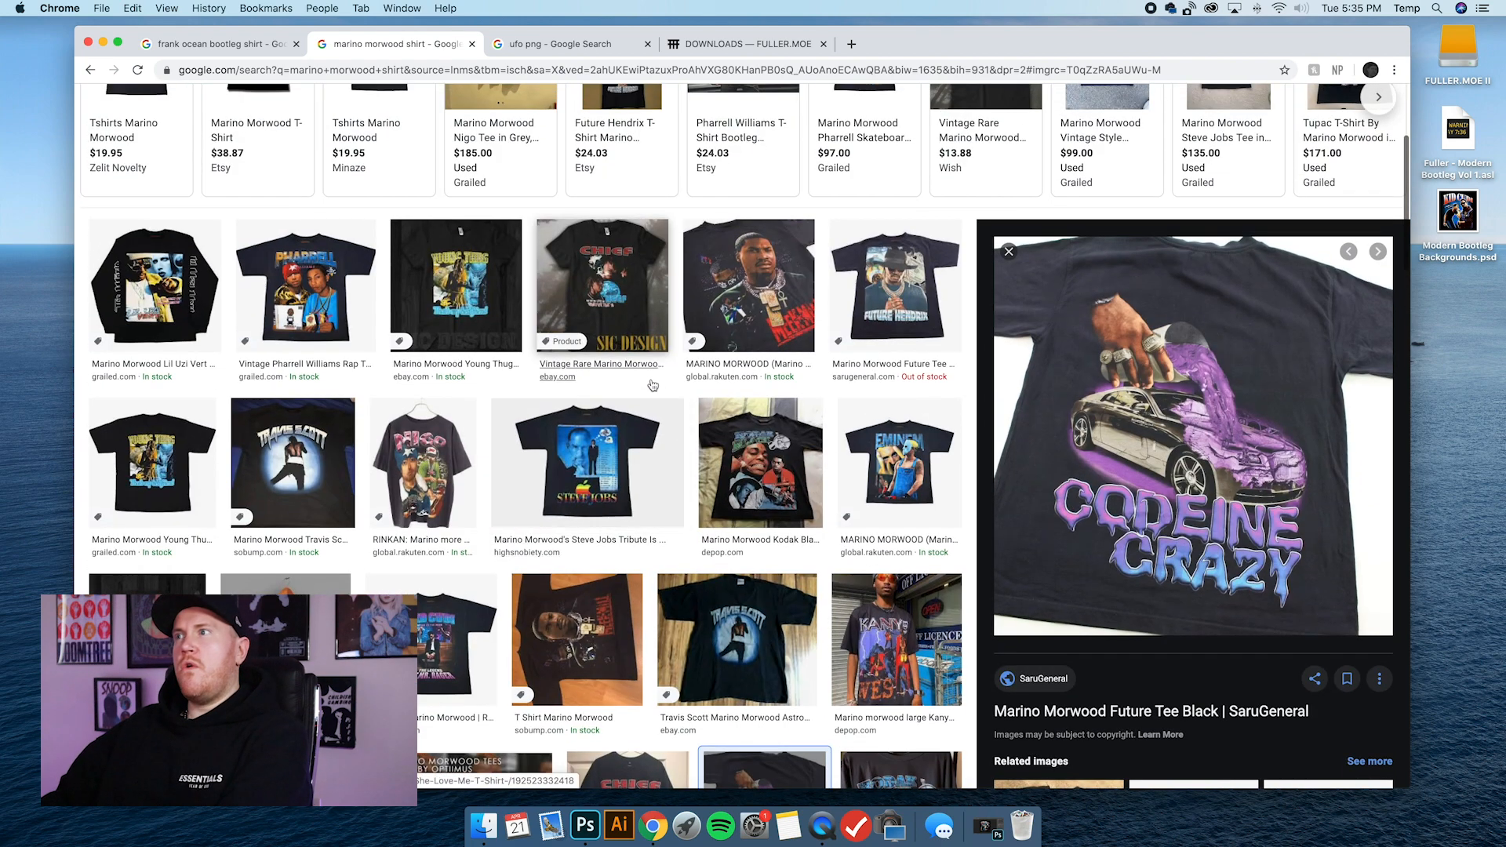
{"action": "scroll", "coordinate": [653, 384], "scroll_direction": "down", "scroll_amount": 2}
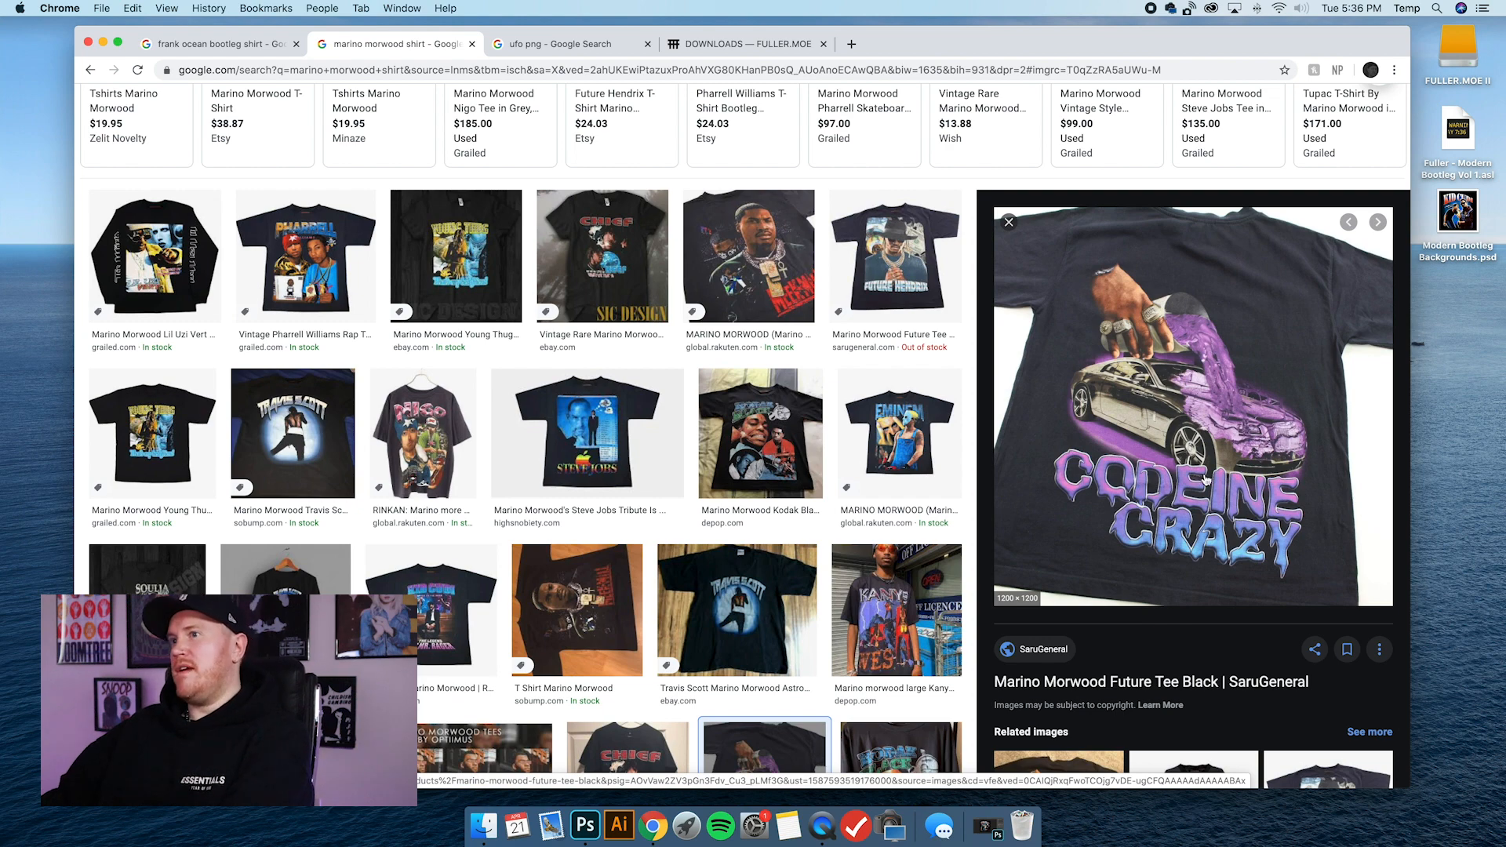
{"action": "scroll", "coordinate": [1191, 471], "scroll_direction": "down", "scroll_amount": 3}
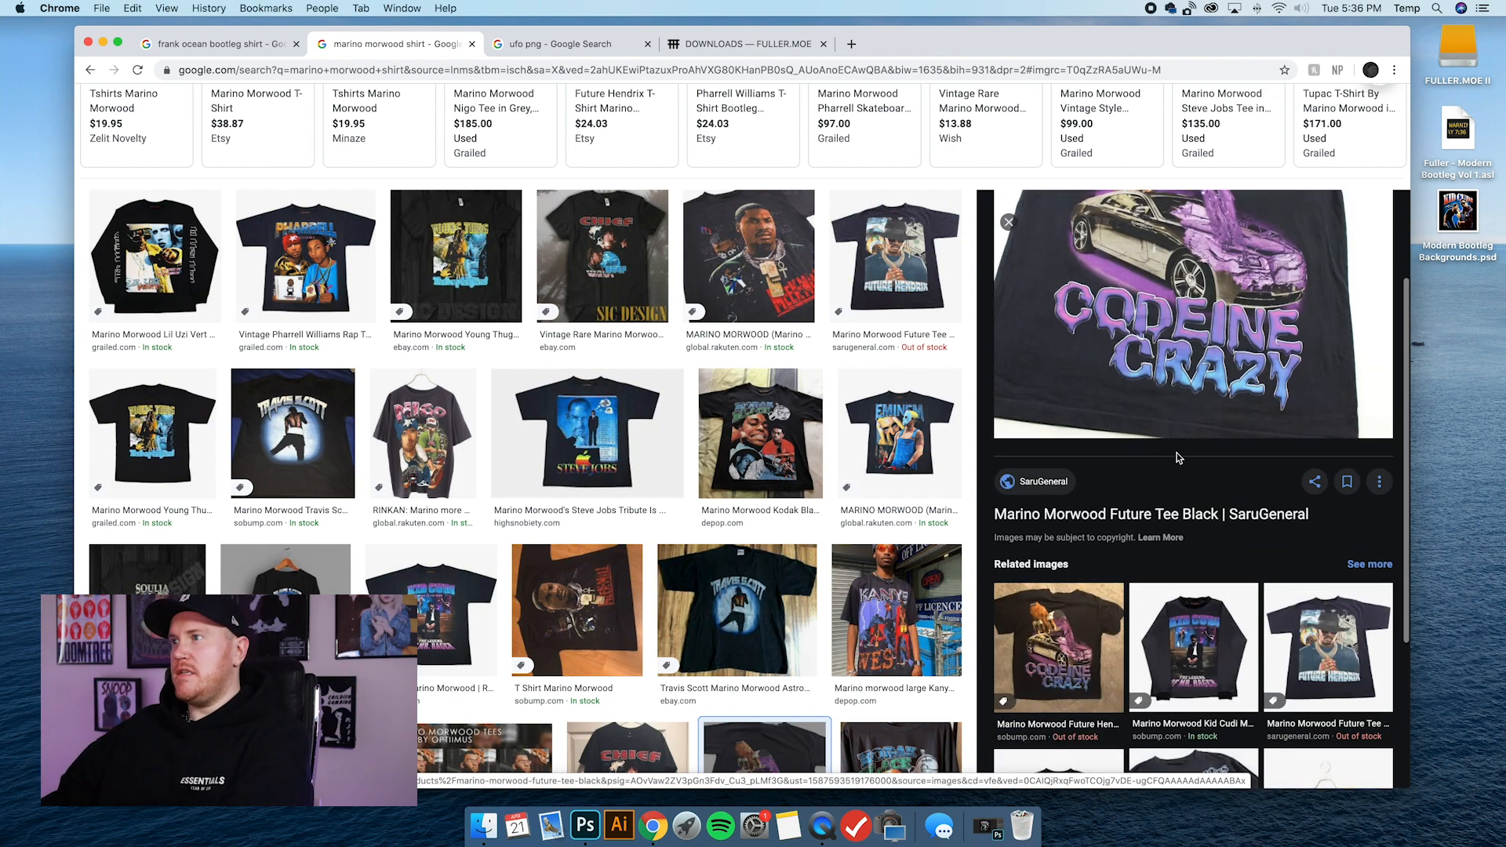
{"action": "scroll", "coordinate": [877, 461], "scroll_direction": "down", "scroll_amount": 3}
{"action": "scroll", "coordinate": [1028, 466], "scroll_direction": "up", "scroll_amount": 5}
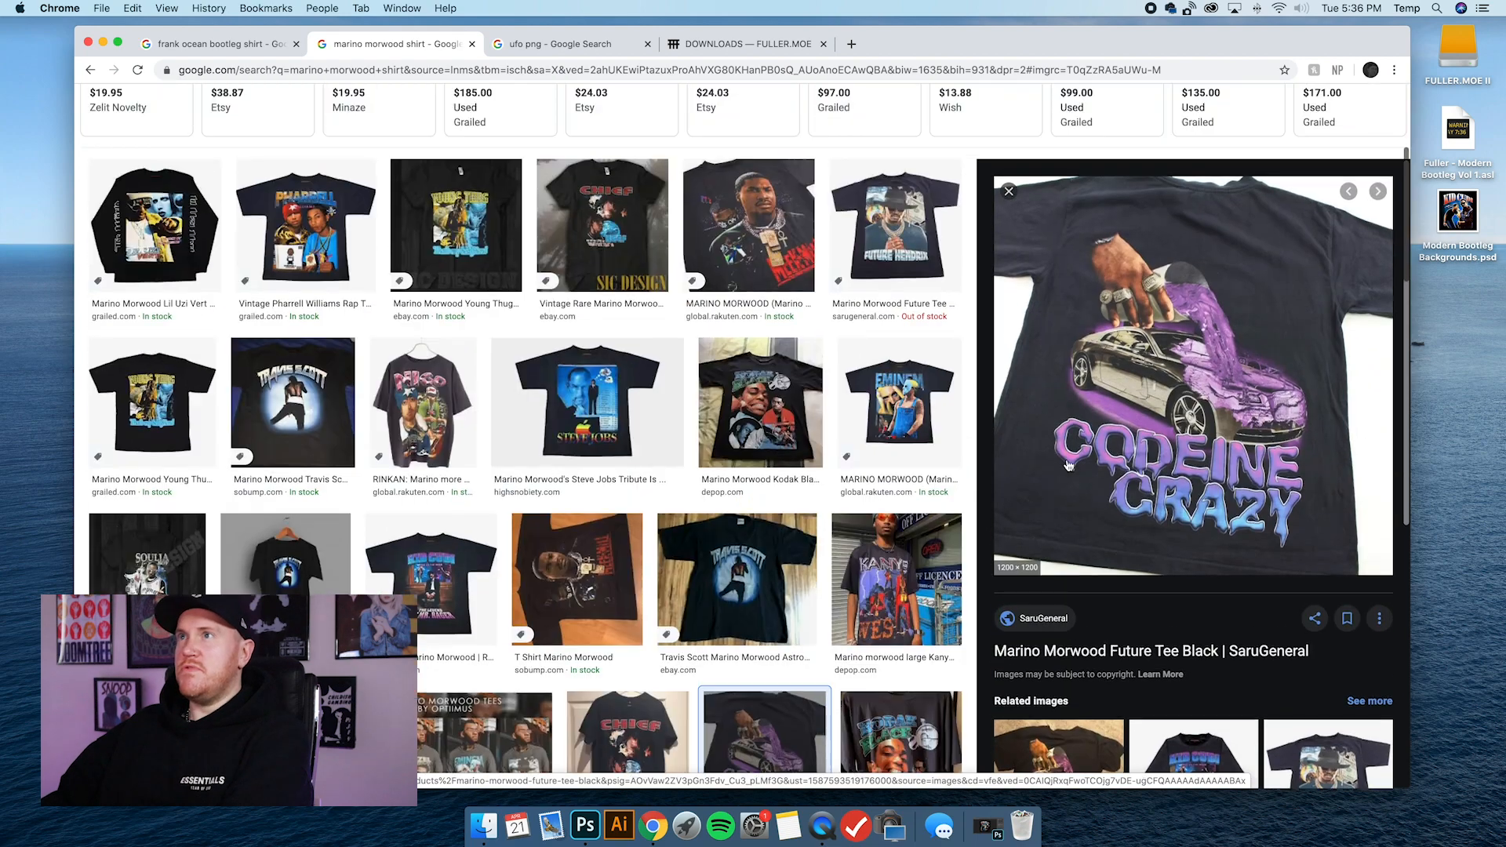
{"action": "scroll", "coordinate": [1068, 465], "scroll_direction": "up", "scroll_amount": 5}
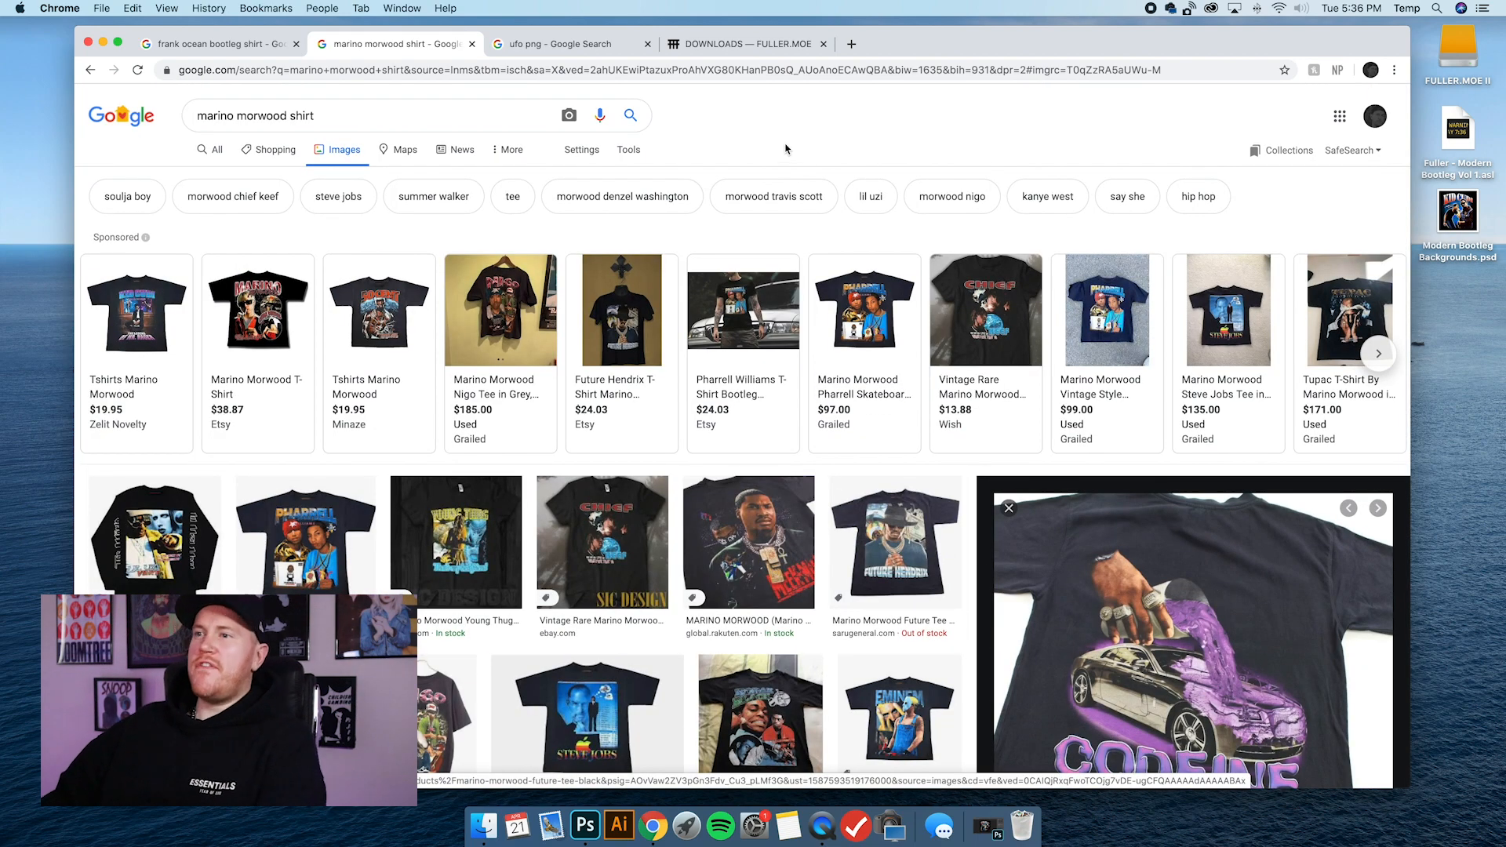
Switch to the Kid Cudi bootleg design in Photoshop, expand the Main Photo group and select its Main Photo layer.
{"action": "left_click", "coordinate": [987, 826]}
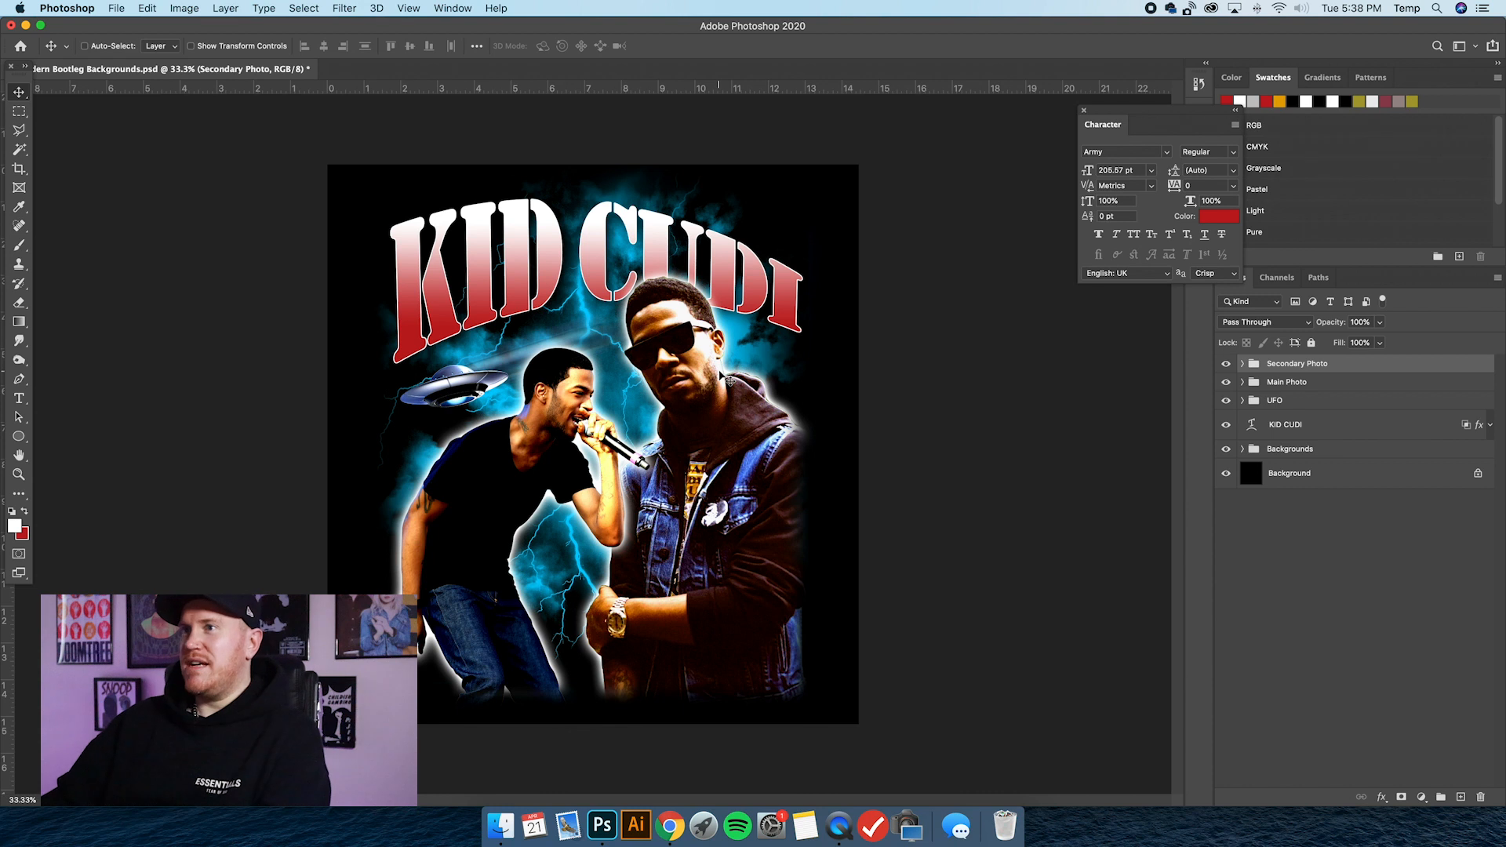
{"action": "left_click", "coordinate": [1242, 382]}
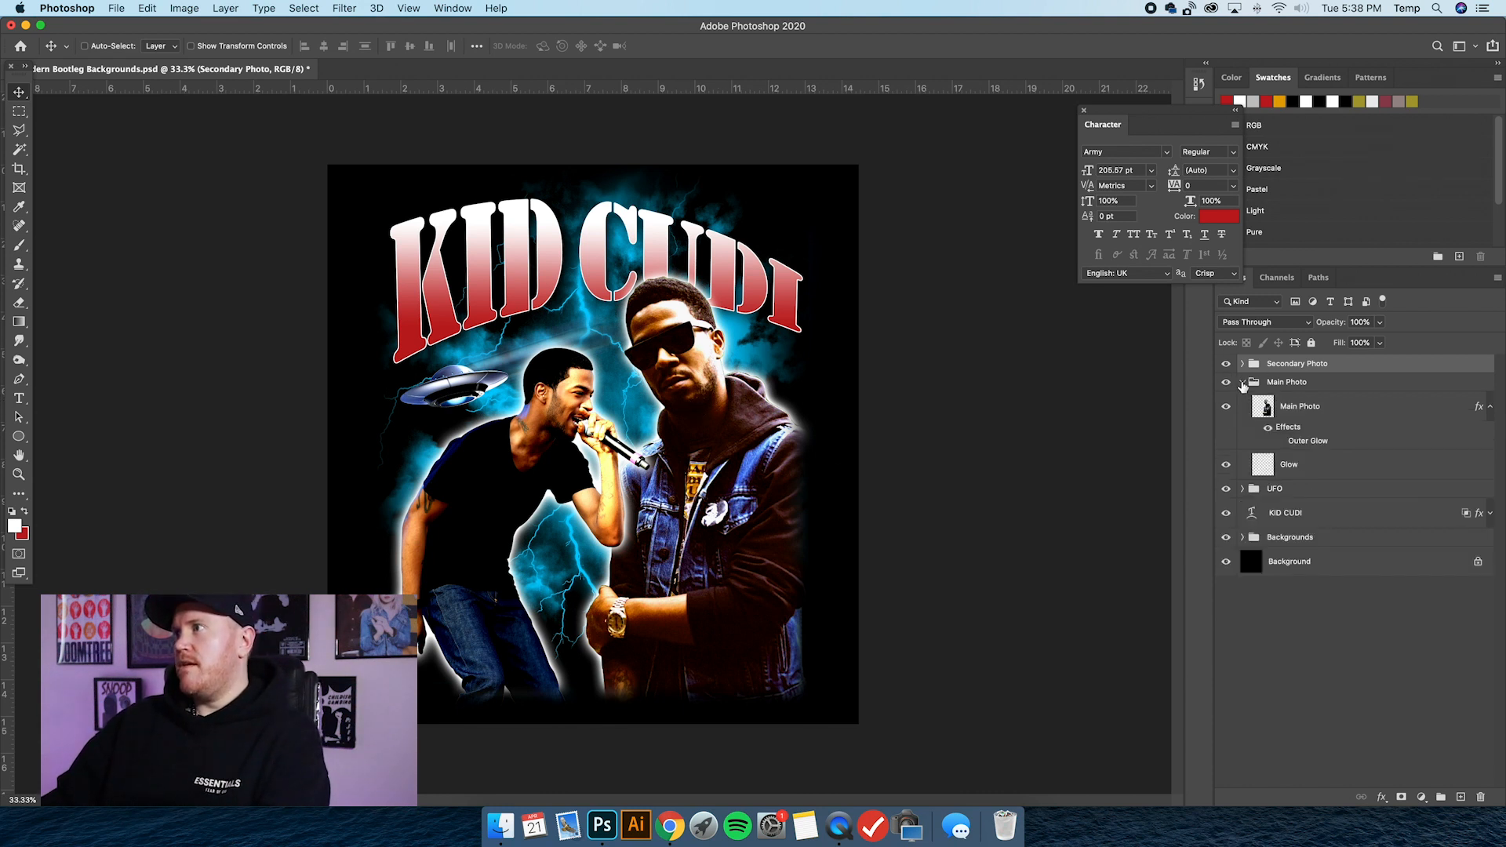
{"action": "left_click", "coordinate": [1340, 414]}
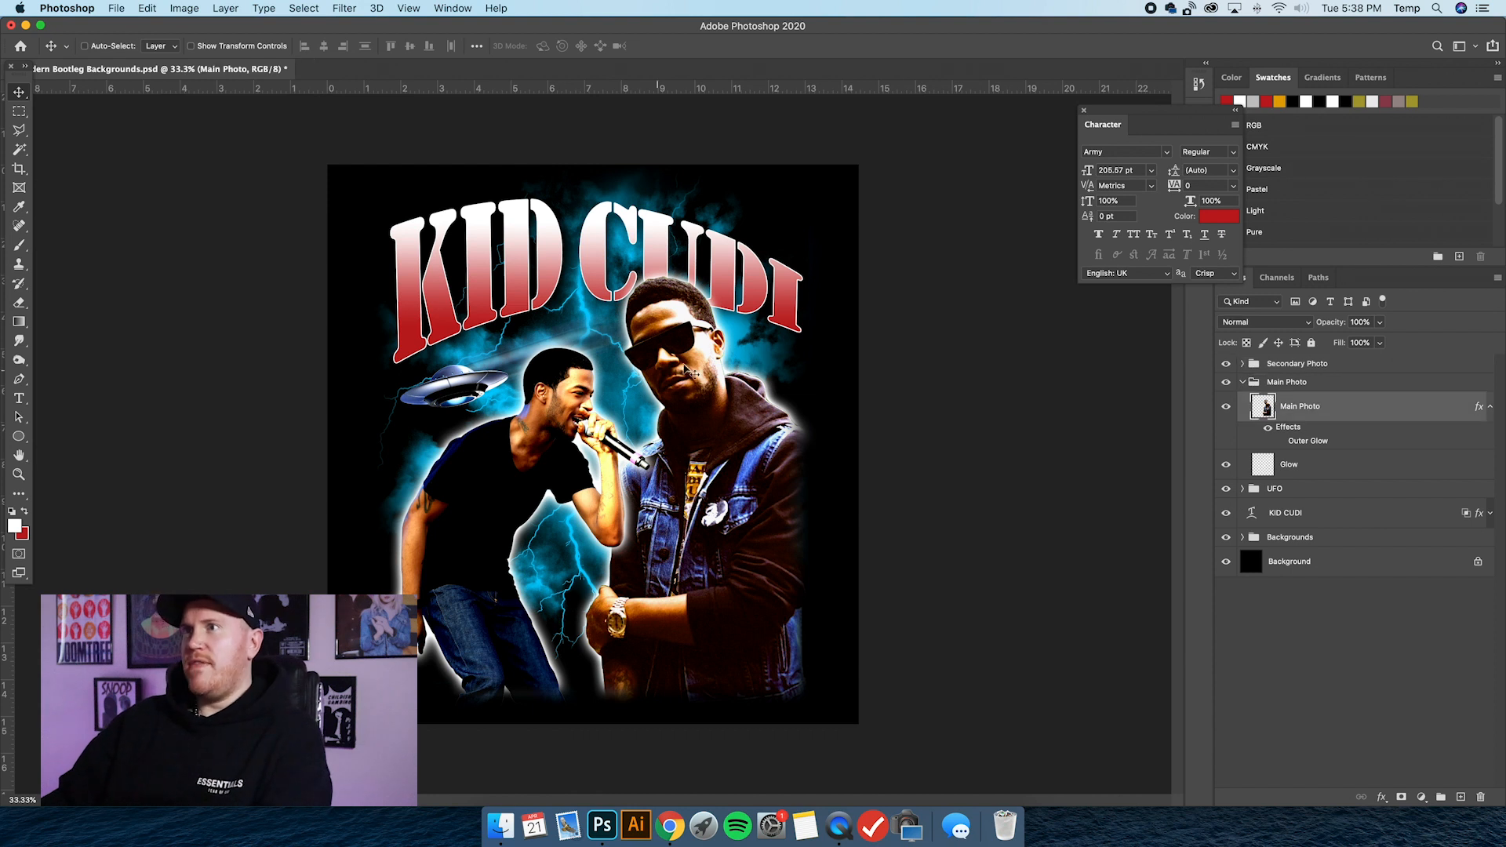
Hide the Glow layer, turn on the Main Photo layer's Outer Glow effect and open its settings.
{"action": "left_click", "coordinate": [1226, 466]}
{"action": "left_click", "coordinate": [1340, 462]}
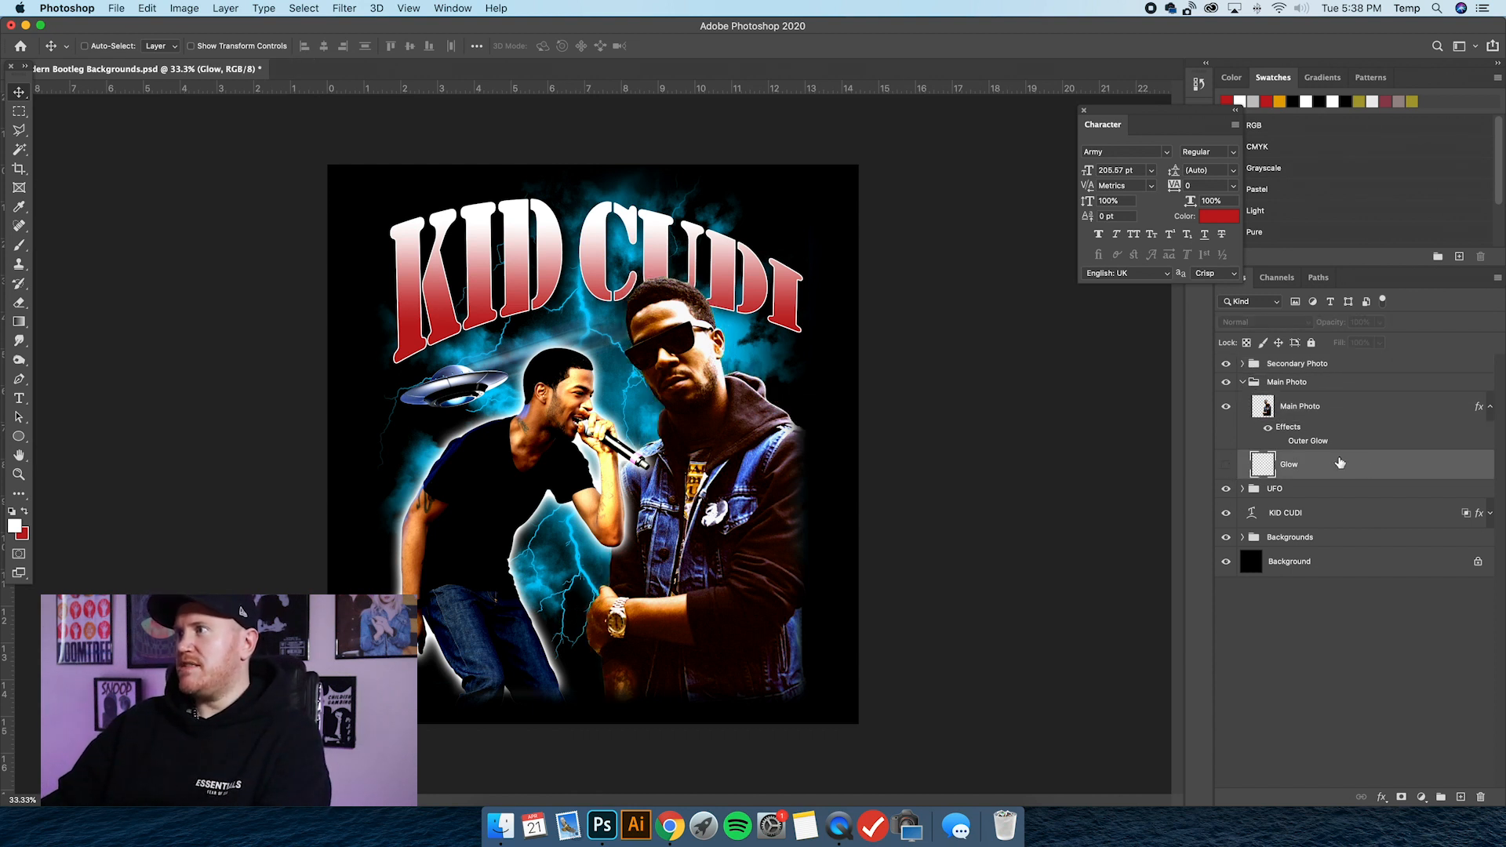
{"action": "left_click", "coordinate": [1340, 414]}
{"action": "double_click", "coordinate": [1302, 430]}
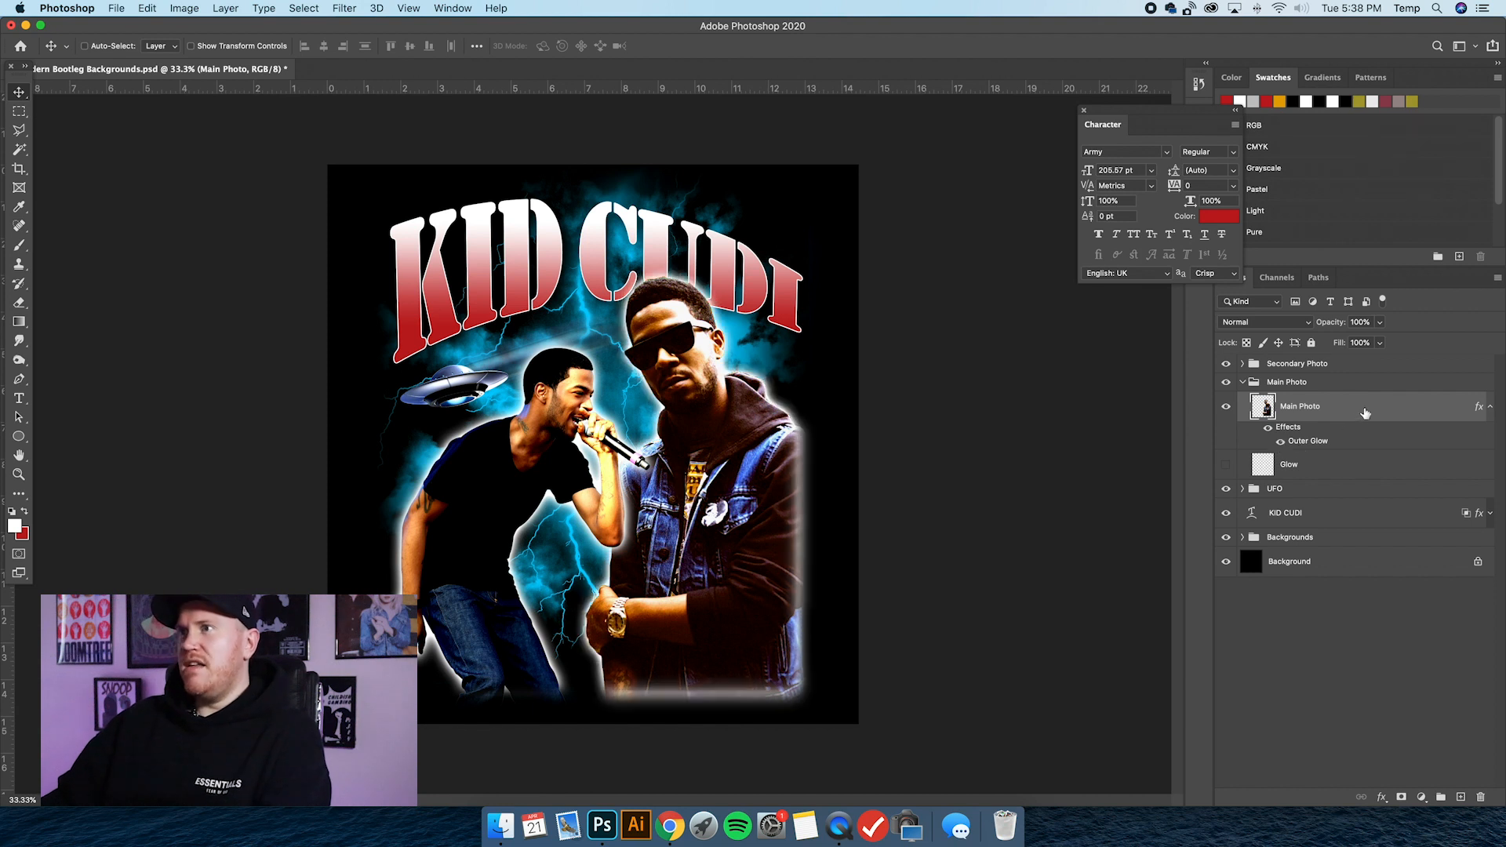
{"action": "left_click", "coordinate": [811, 687]}
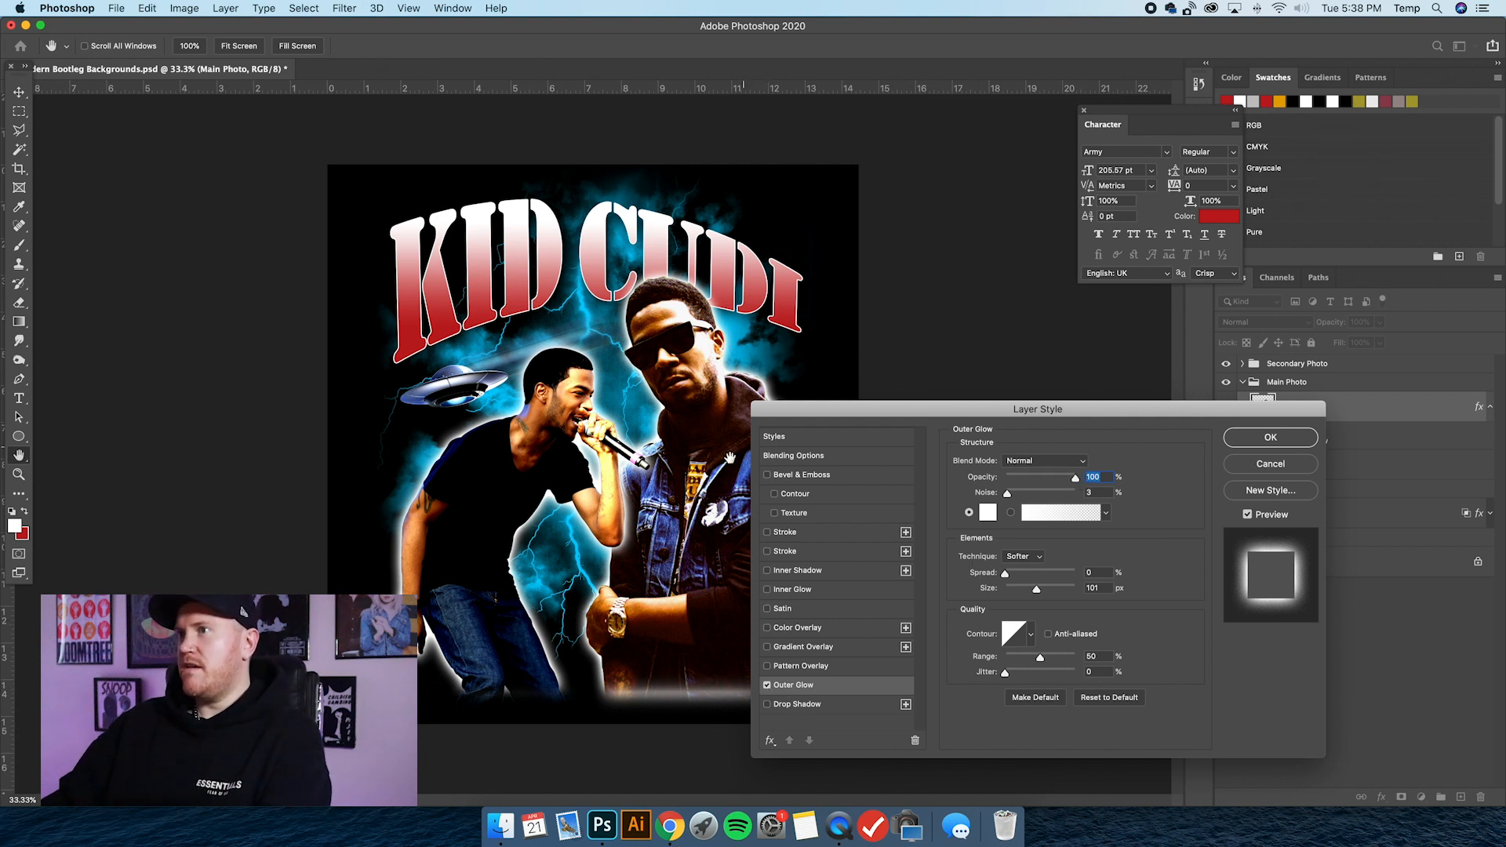
{"action": "left_click", "coordinate": [818, 462]}
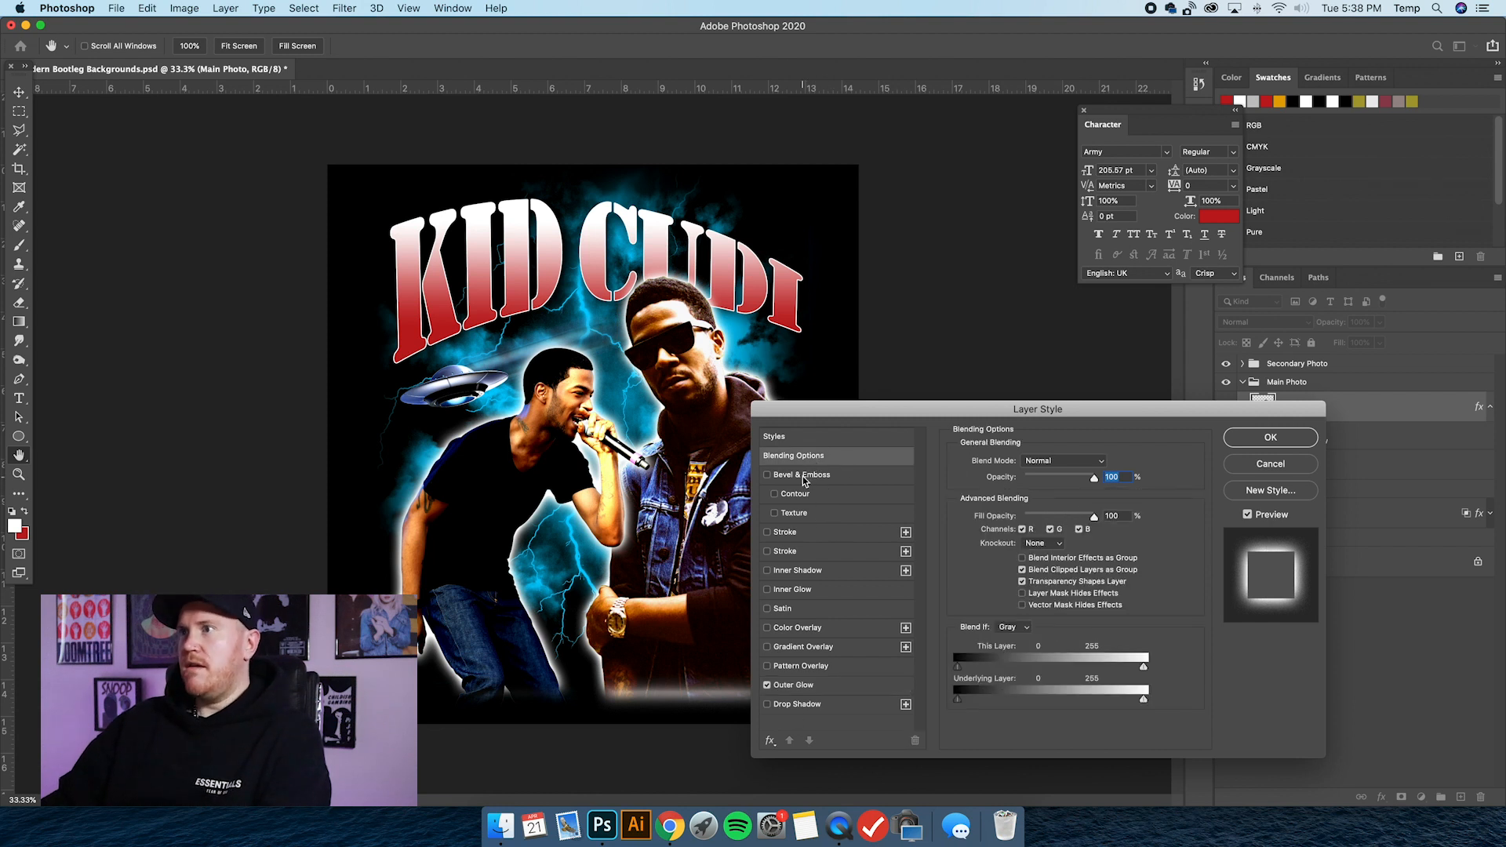
{"action": "left_click", "coordinate": [805, 477]}
{"action": "left_click", "coordinate": [768, 475]}
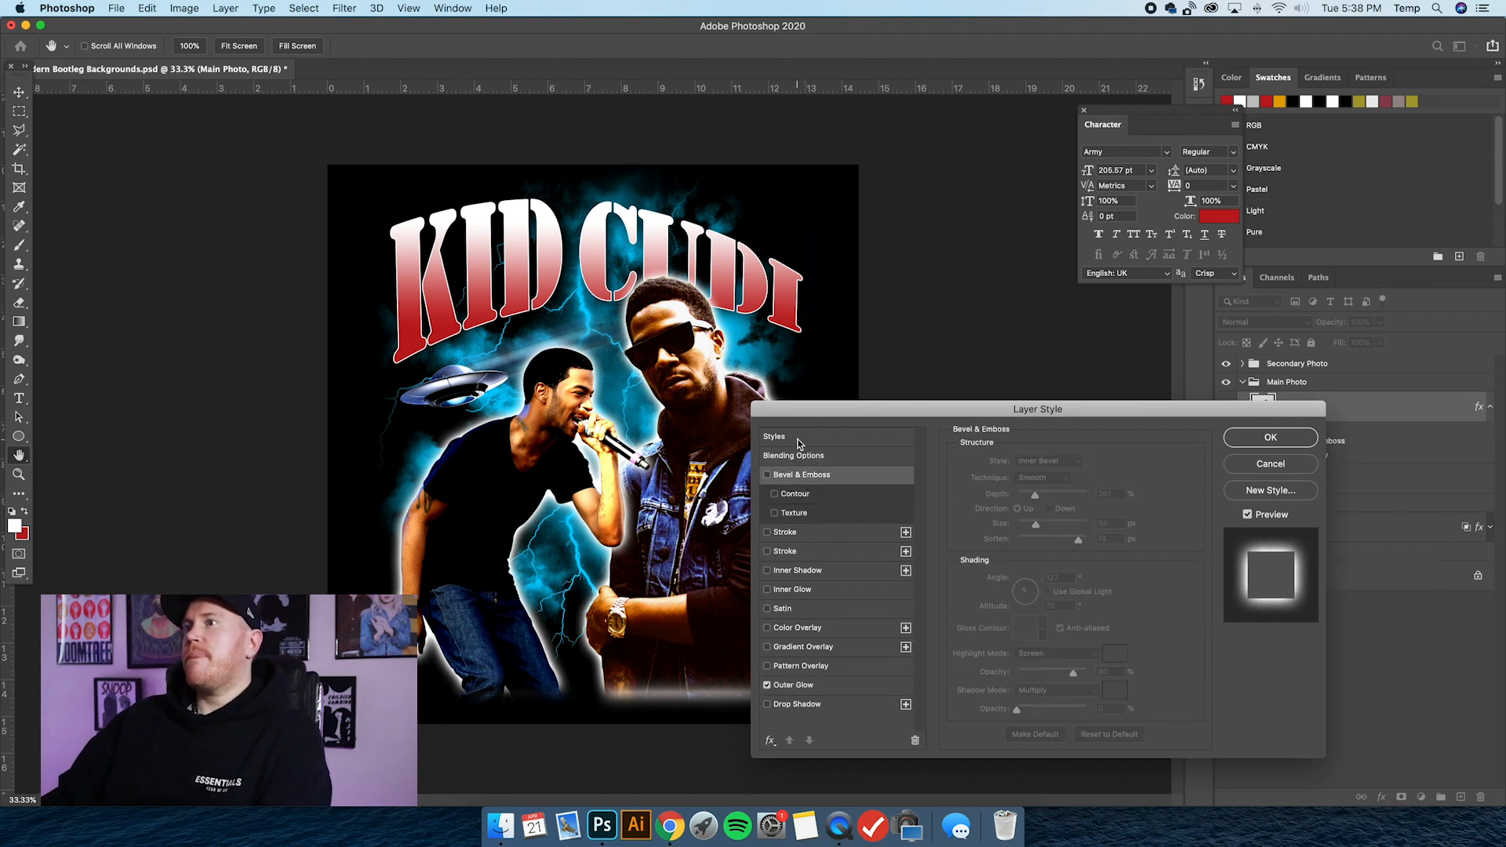
{"action": "left_click", "coordinate": [800, 442]}
Review the Outer Glow settings, keep the technique on Softer and apply the layer style to the Main Photo layer.
{"action": "left_click", "coordinate": [805, 685]}
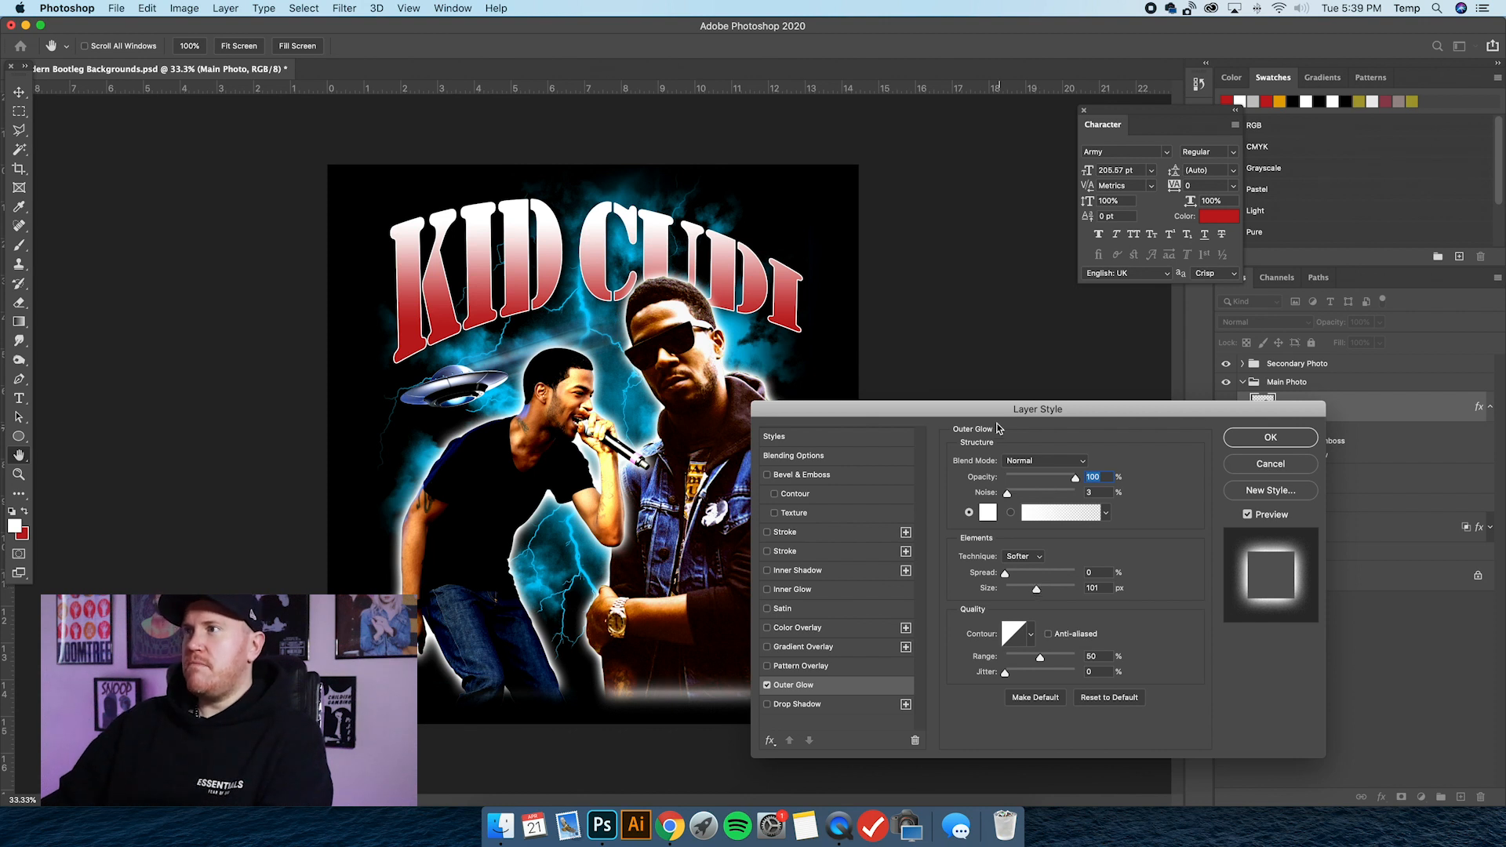
{"action": "left_click_drag", "start_coordinate": [988, 415], "coordinate": [1035, 408]}
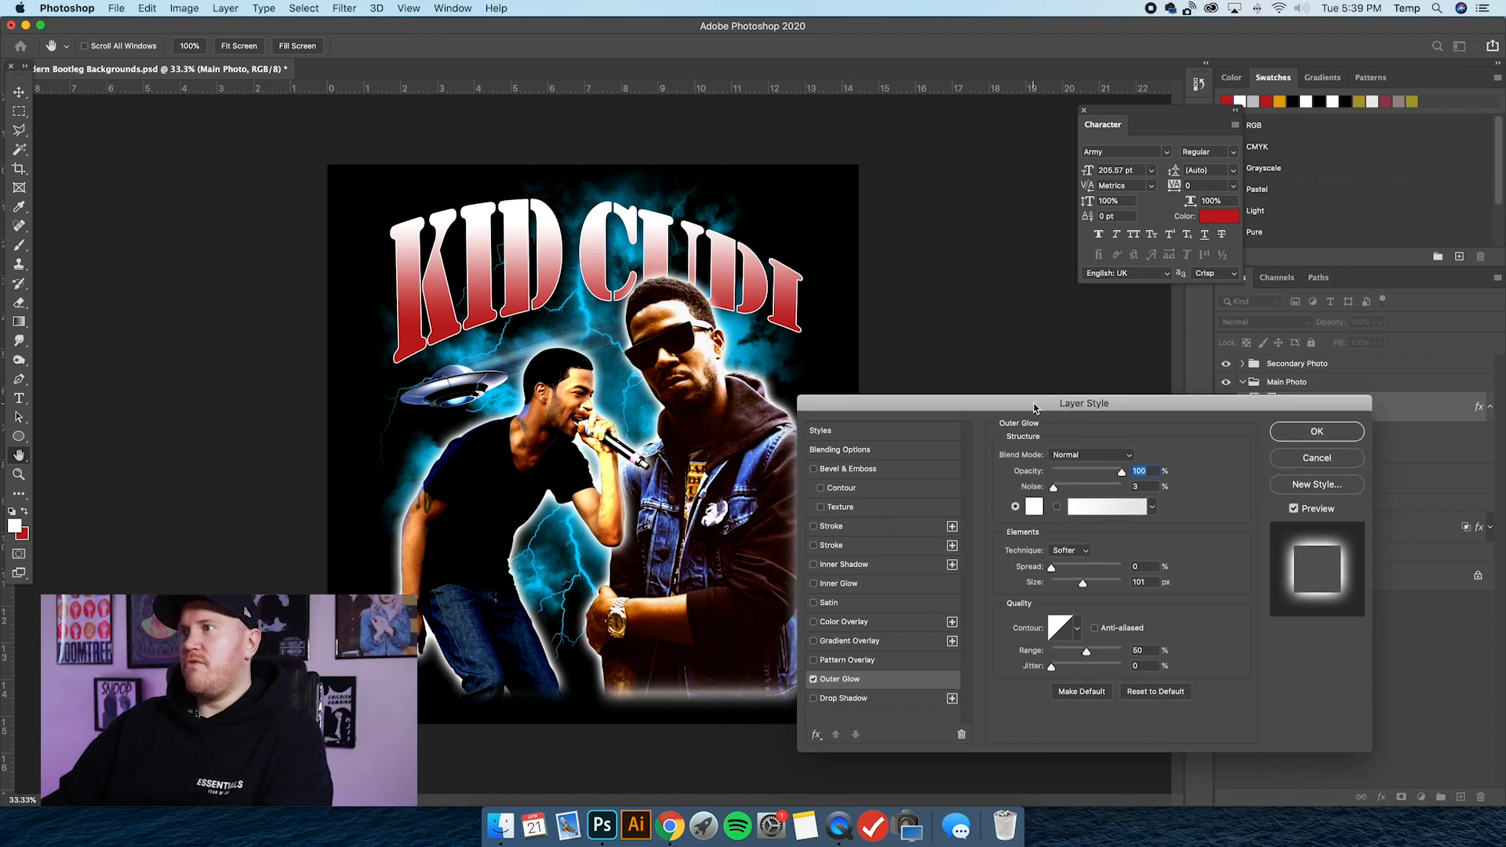
{"action": "left_click", "coordinate": [1071, 560]}
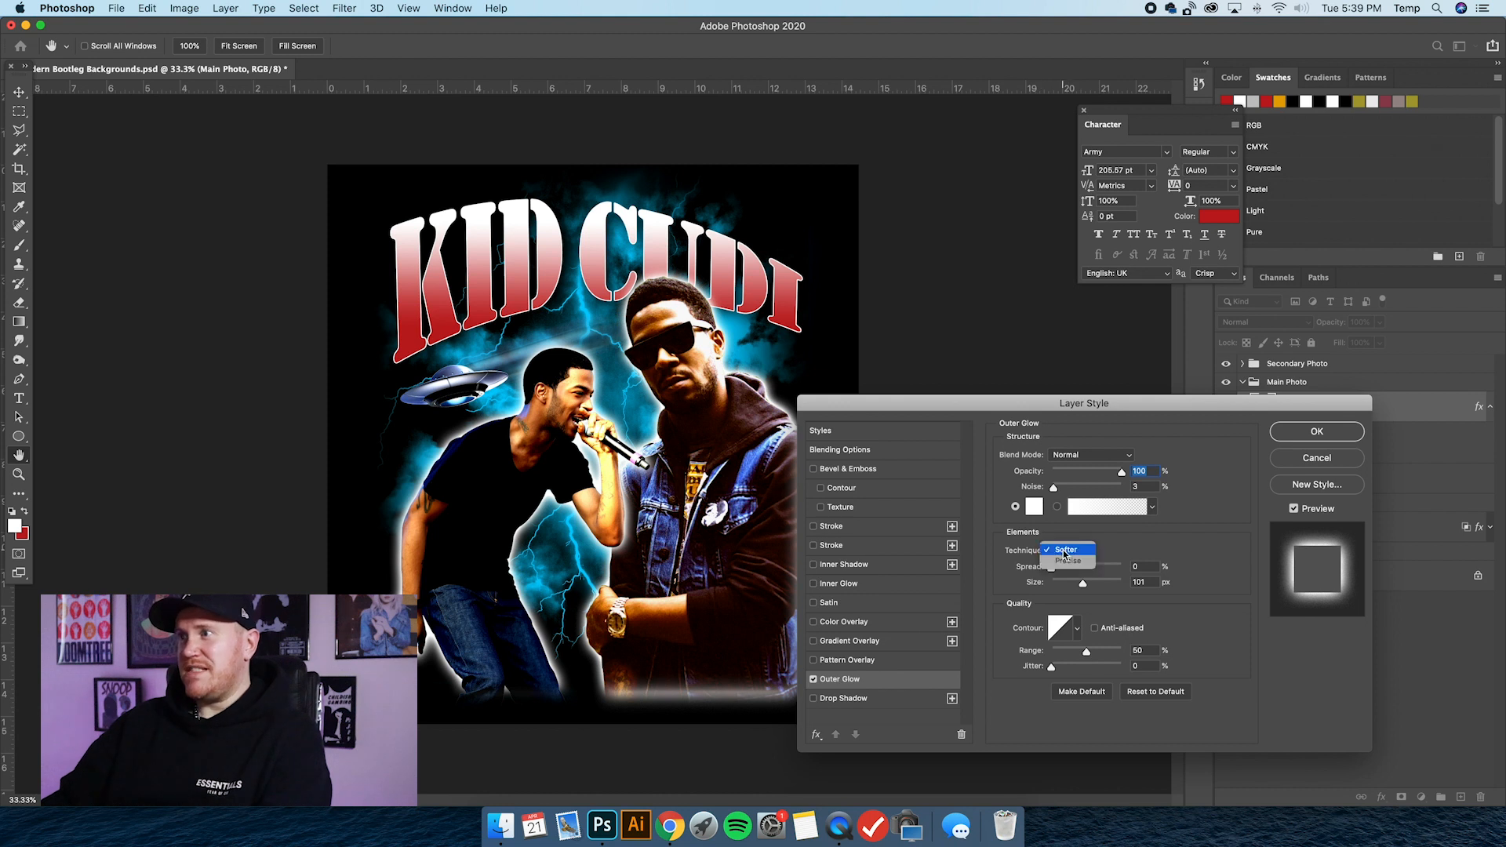
{"action": "left_click", "coordinate": [1123, 547]}
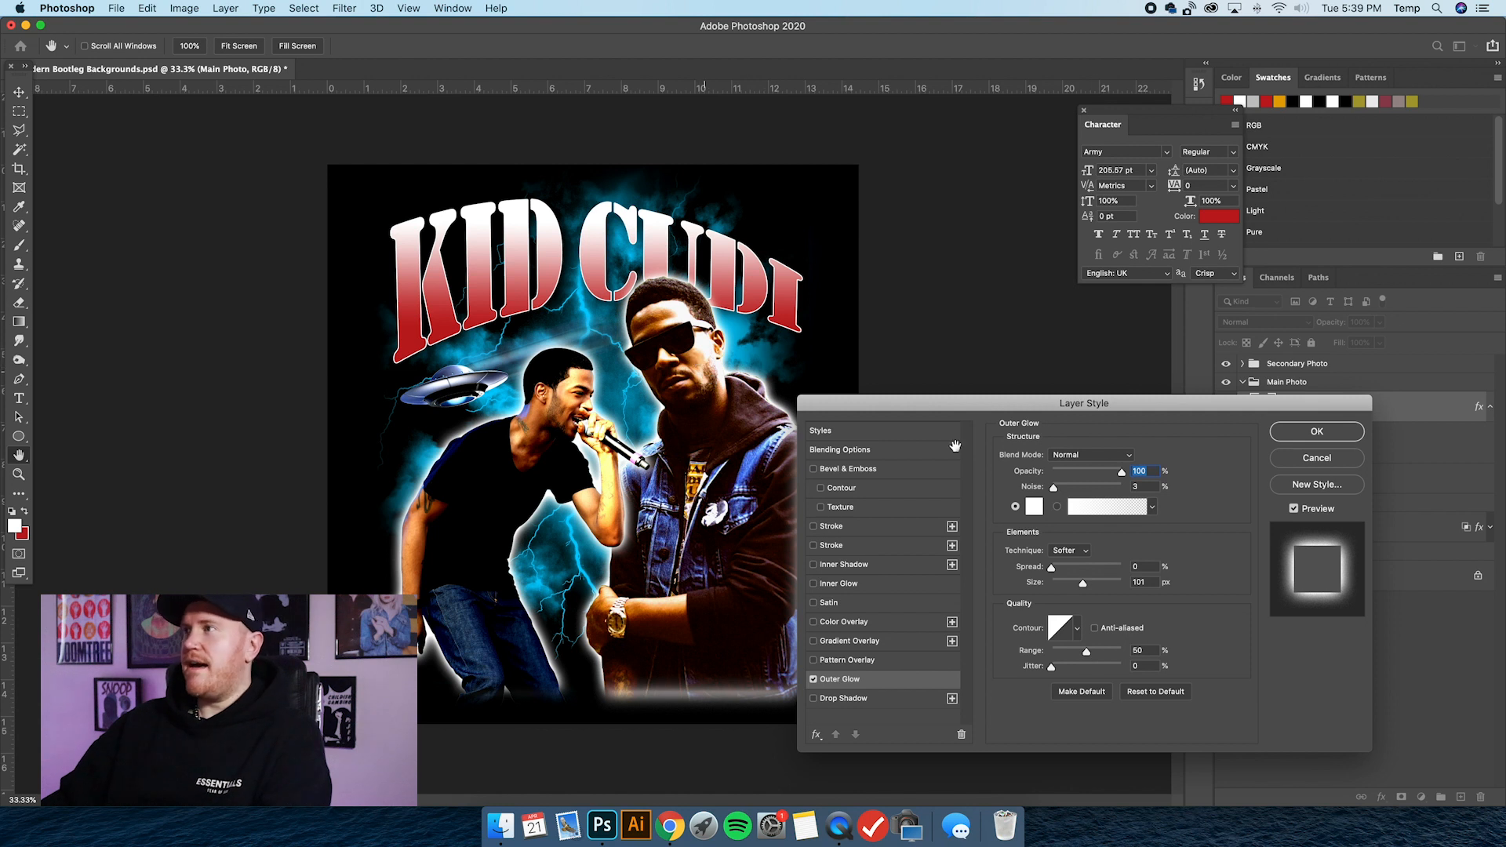
{"action": "left_click", "coordinate": [1318, 432]}
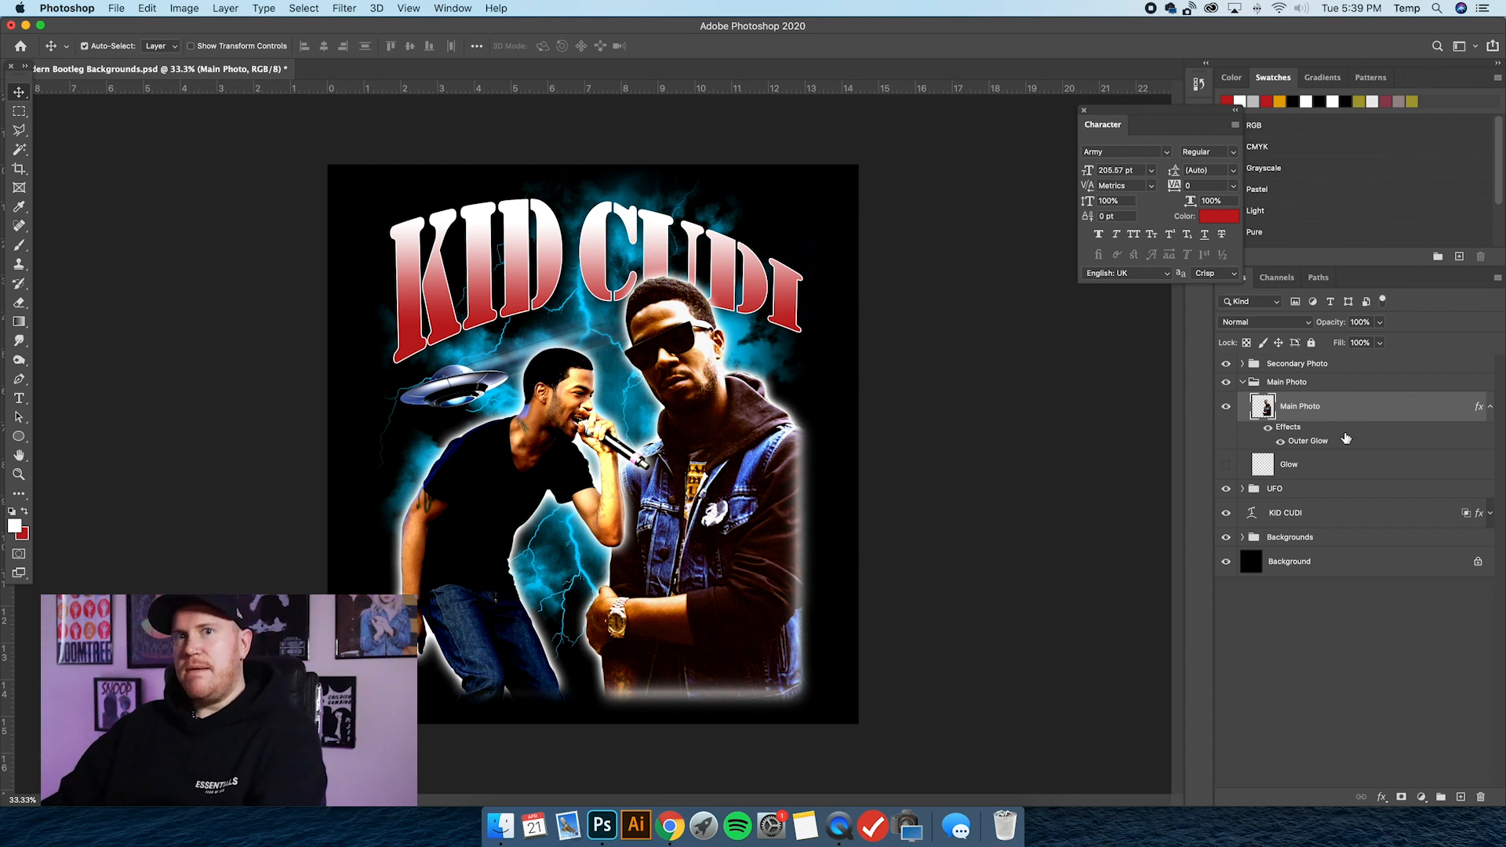
Duplicate the Main Photo layer and turn off the Outer Glow effect on the copy.
{"action": "key", "text": "super+j"}
{"action": "left_click", "coordinate": [1334, 471]}
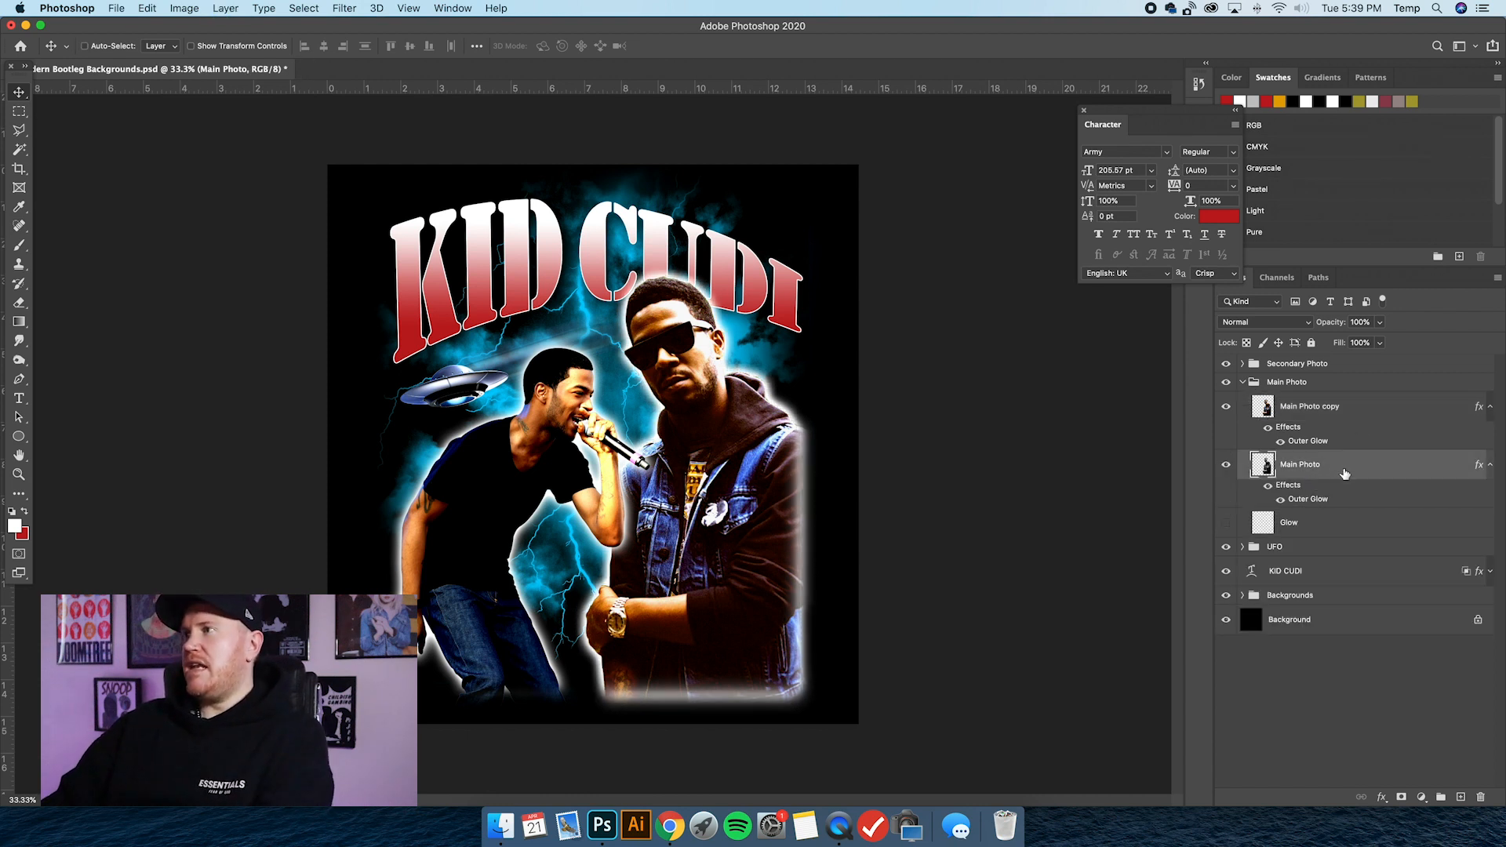
{"action": "left_click", "coordinate": [1332, 408]}
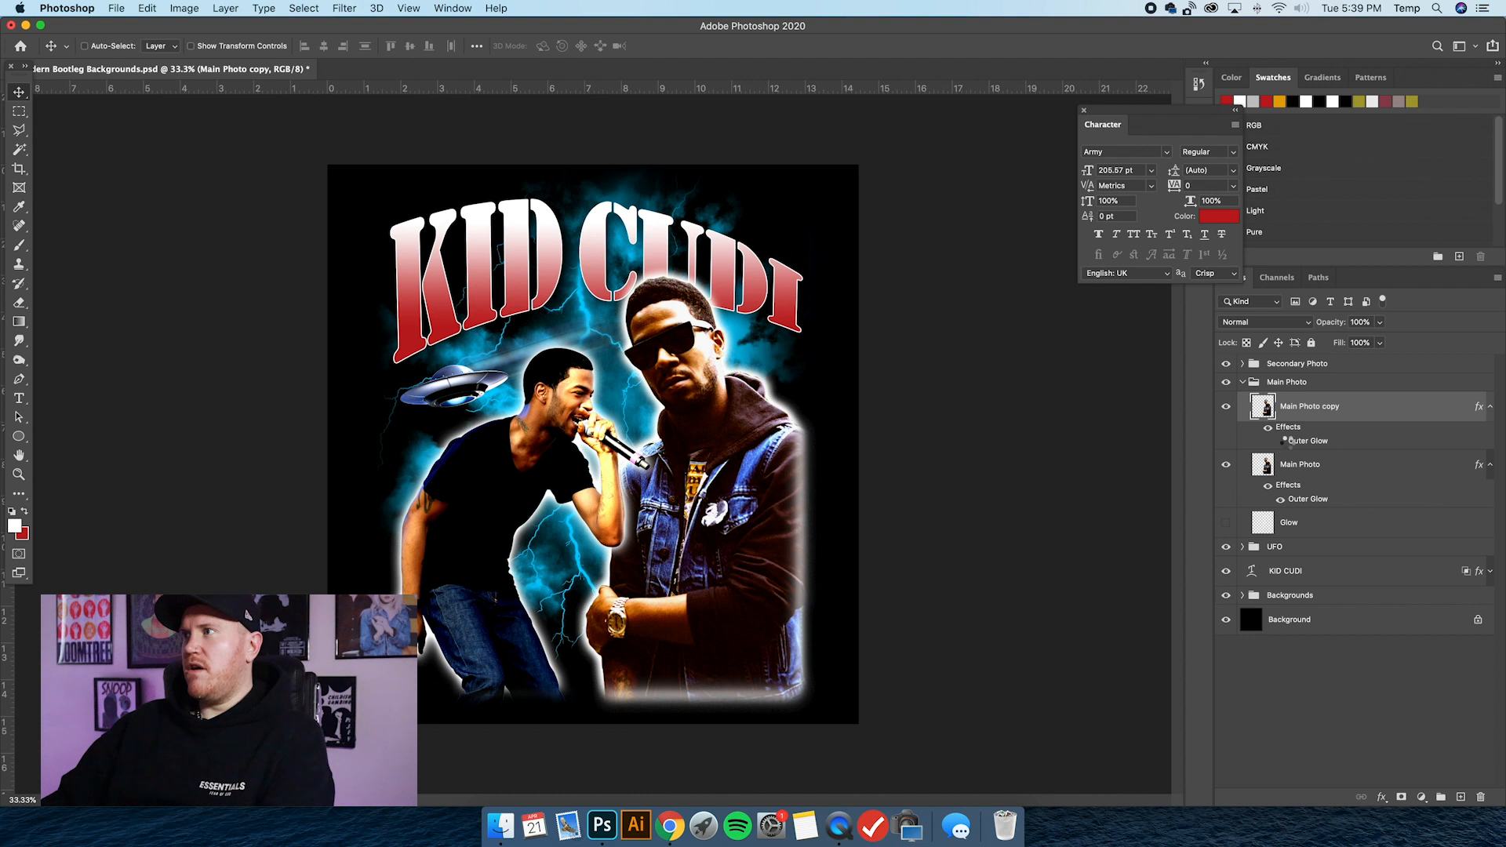
{"action": "left_click", "coordinate": [1282, 441]}
Reduce the original Main Photo layer's fill to 0% and hide the copy to check the glow alone.
{"action": "left_click", "coordinate": [1335, 476]}
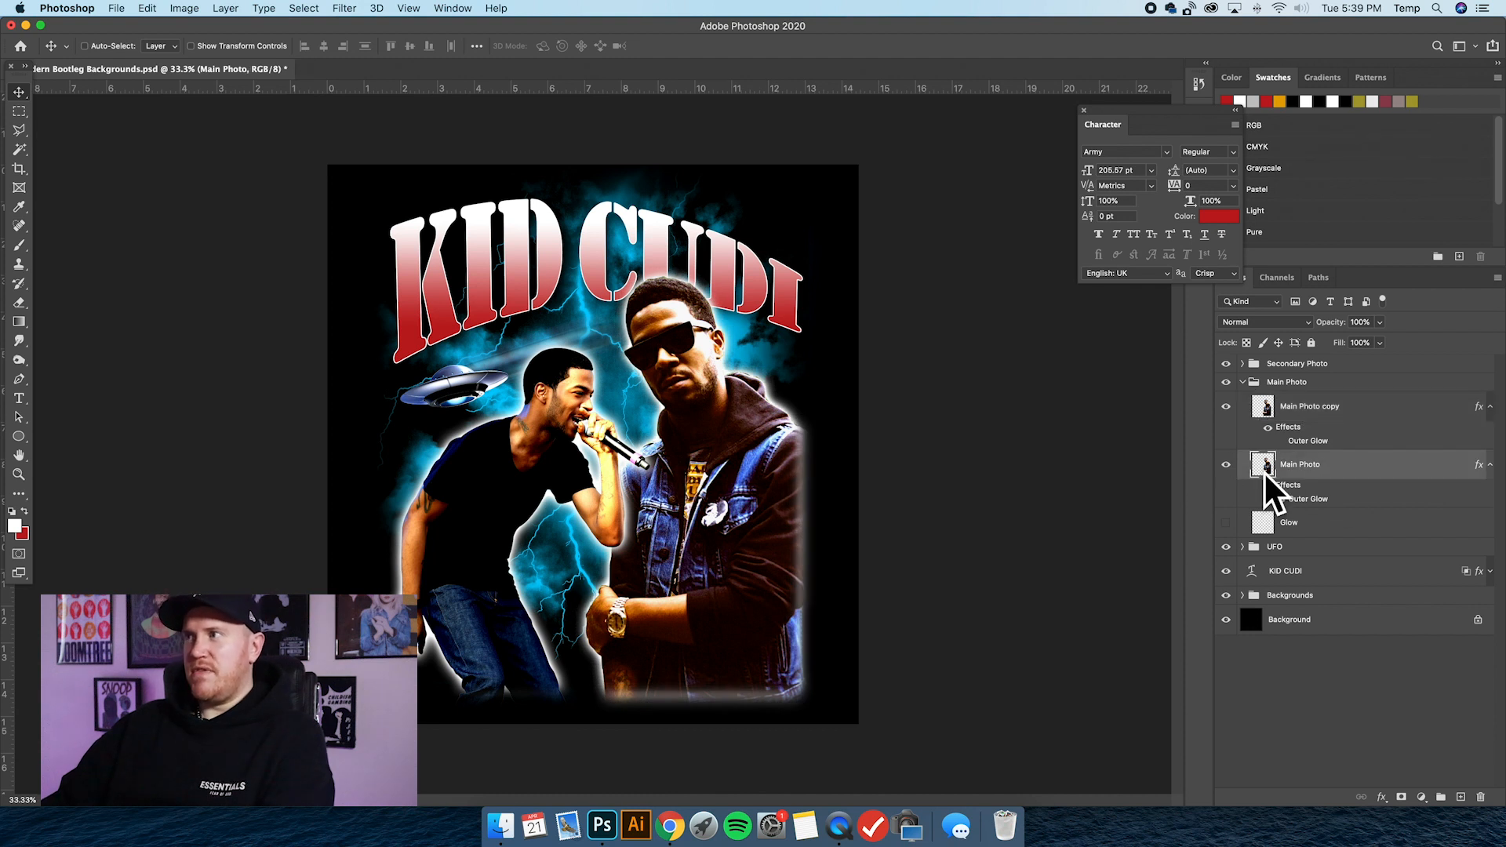
{"action": "left_click", "coordinate": [1380, 344]}
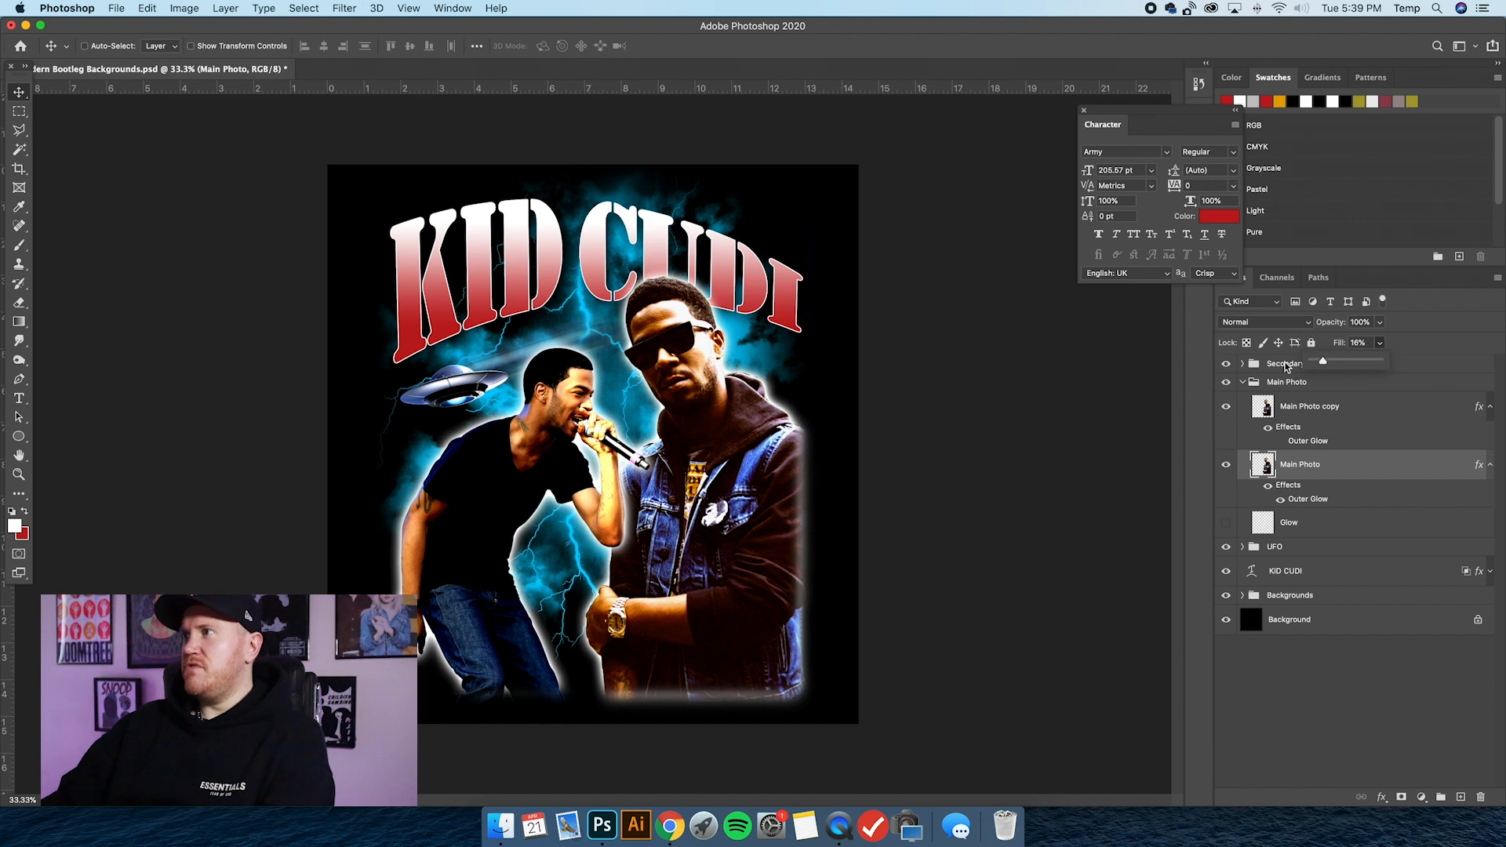
{"action": "left_click", "coordinate": [1251, 416]}
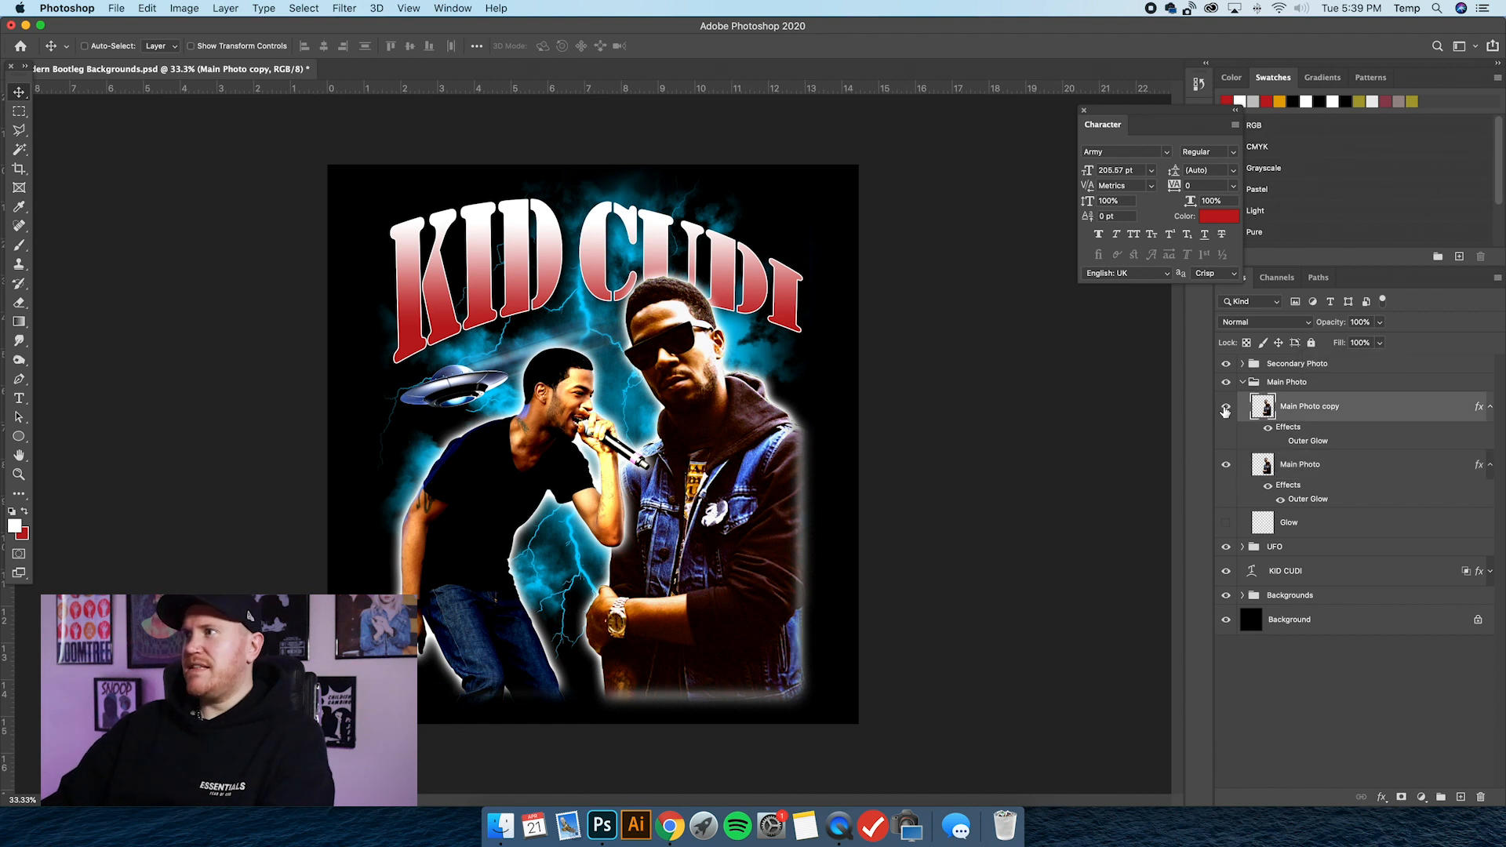
{"action": "left_click", "coordinate": [1225, 409]}
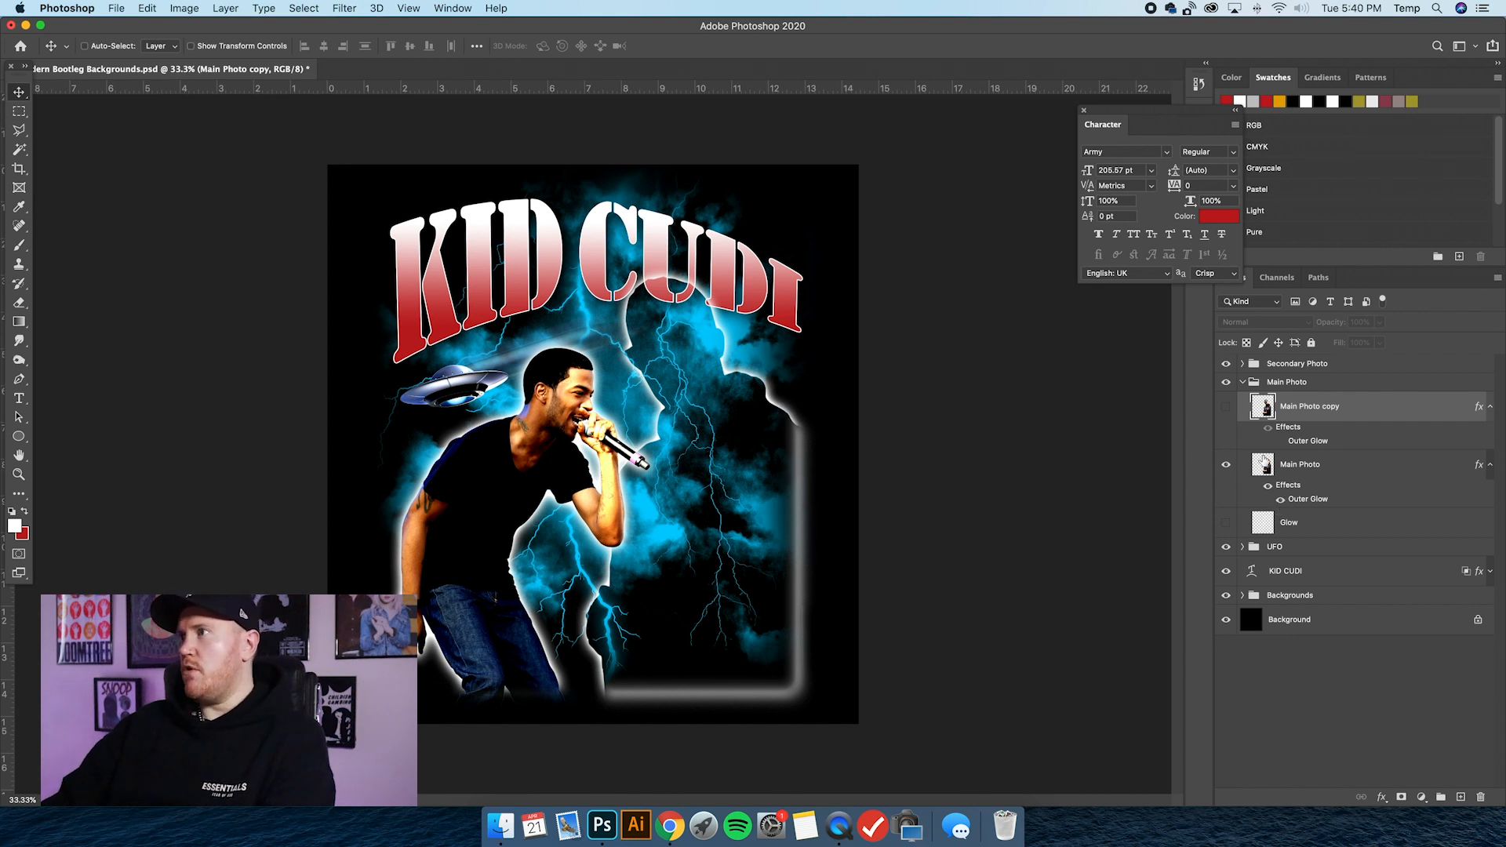
Show the Main Photo copy again and rasterize the layer style of the original Main Photo layer.
{"action": "key", "text": "alt+bracketleft"}
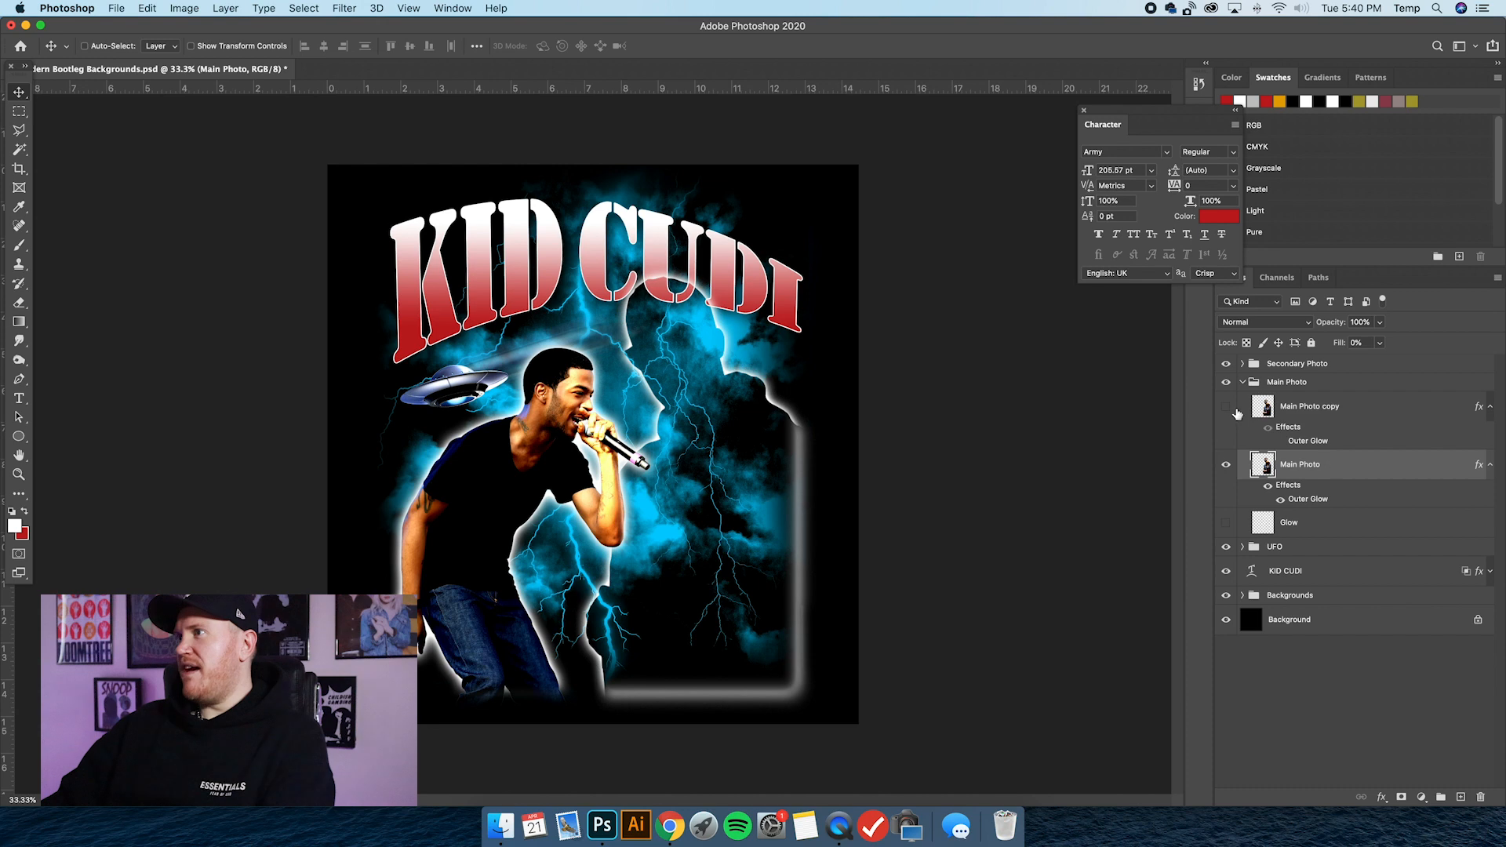
{"action": "left_click", "coordinate": [1228, 413]}
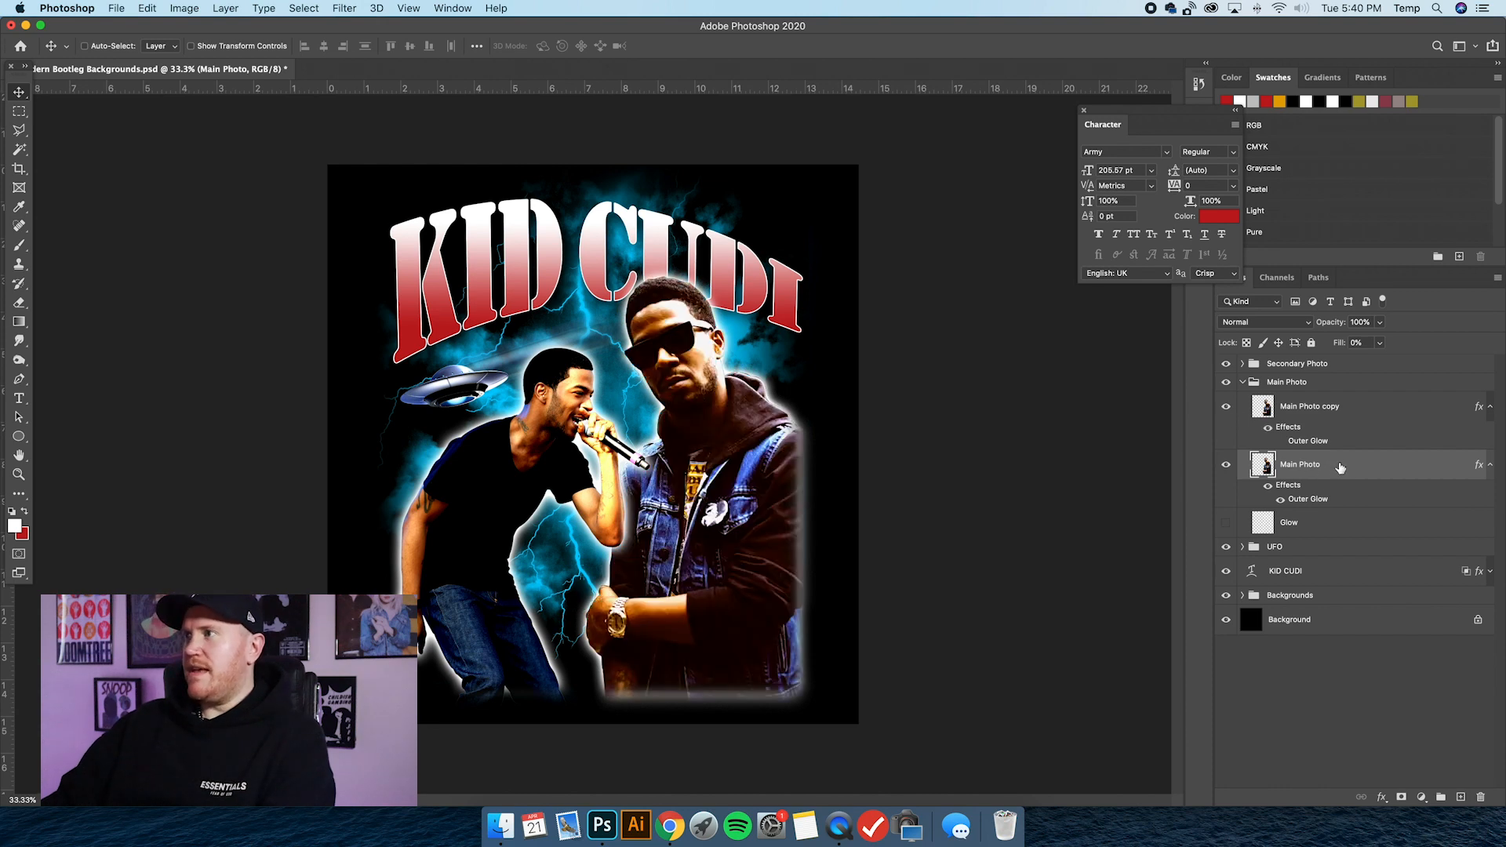
{"action": "right_click", "coordinate": [1339, 468]}
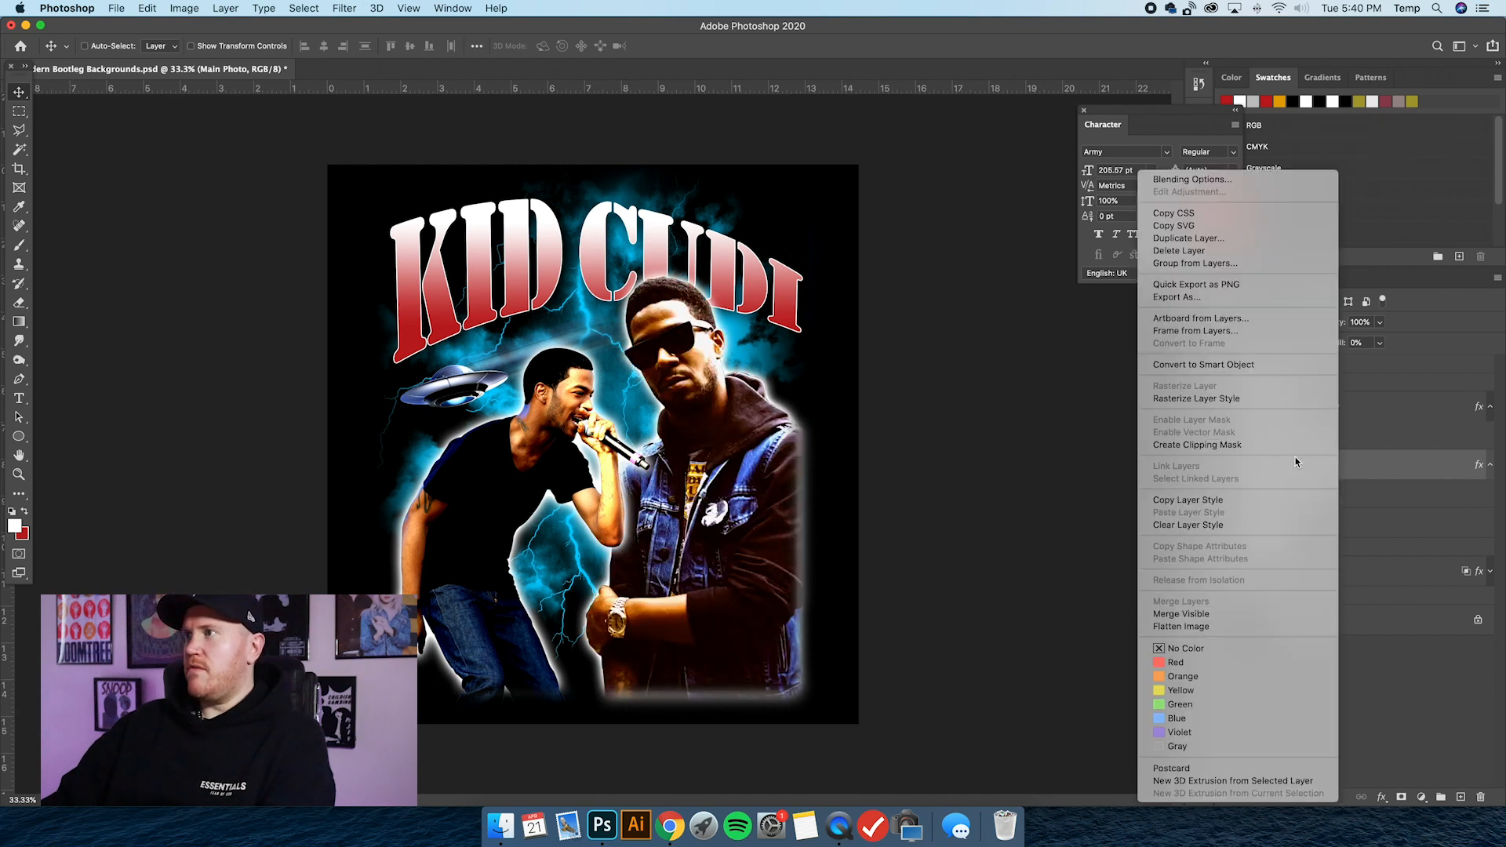
{"action": "left_click", "coordinate": [1187, 398]}
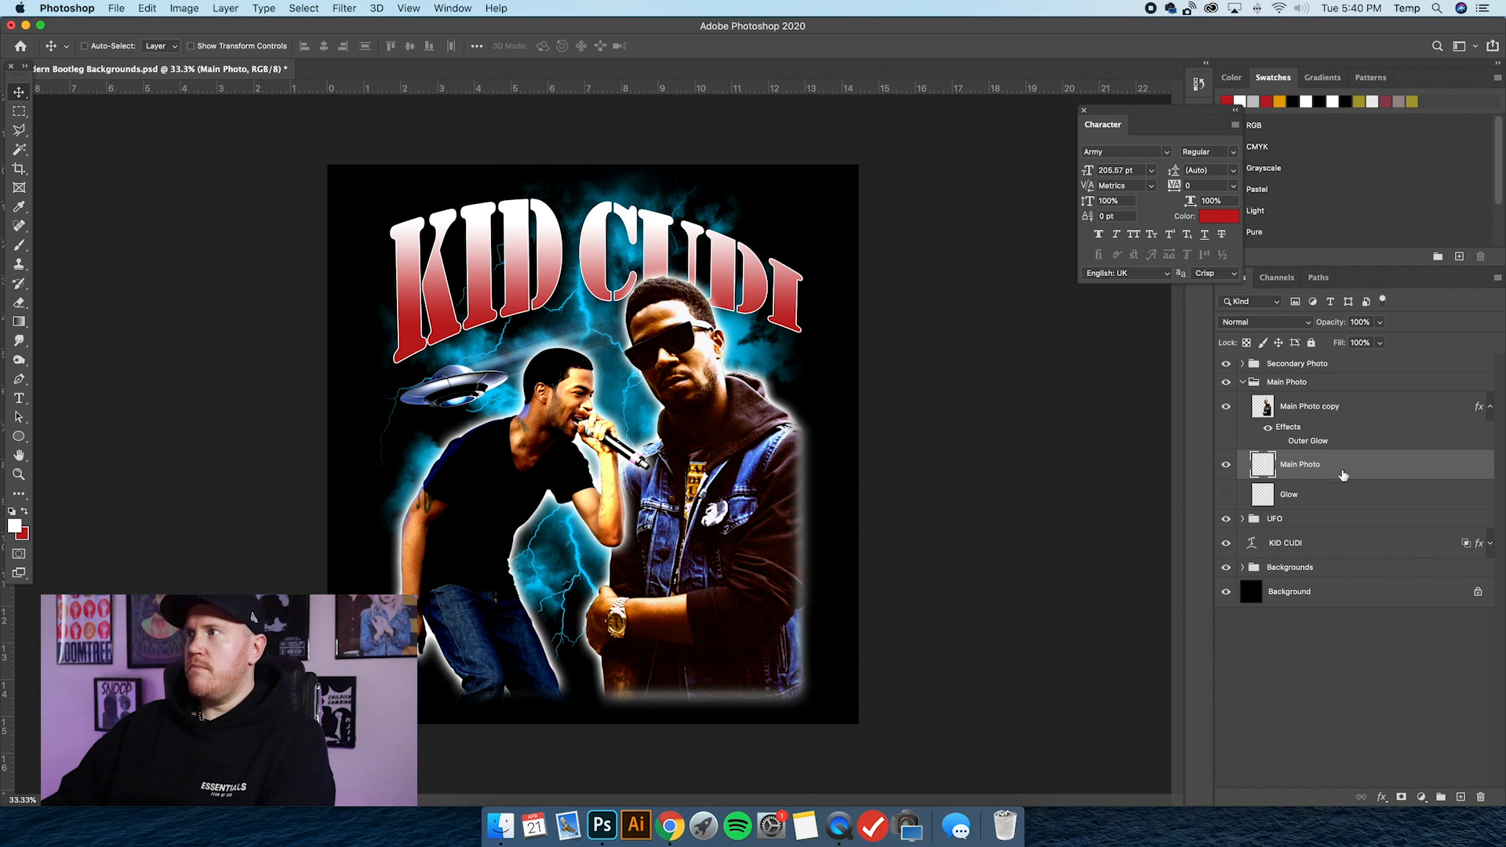
Erase the glow along the main photo's bottom and right edges with a soft 268 px eraser, and collapse the Main Photo group.
{"action": "left_click", "coordinate": [19, 303]}
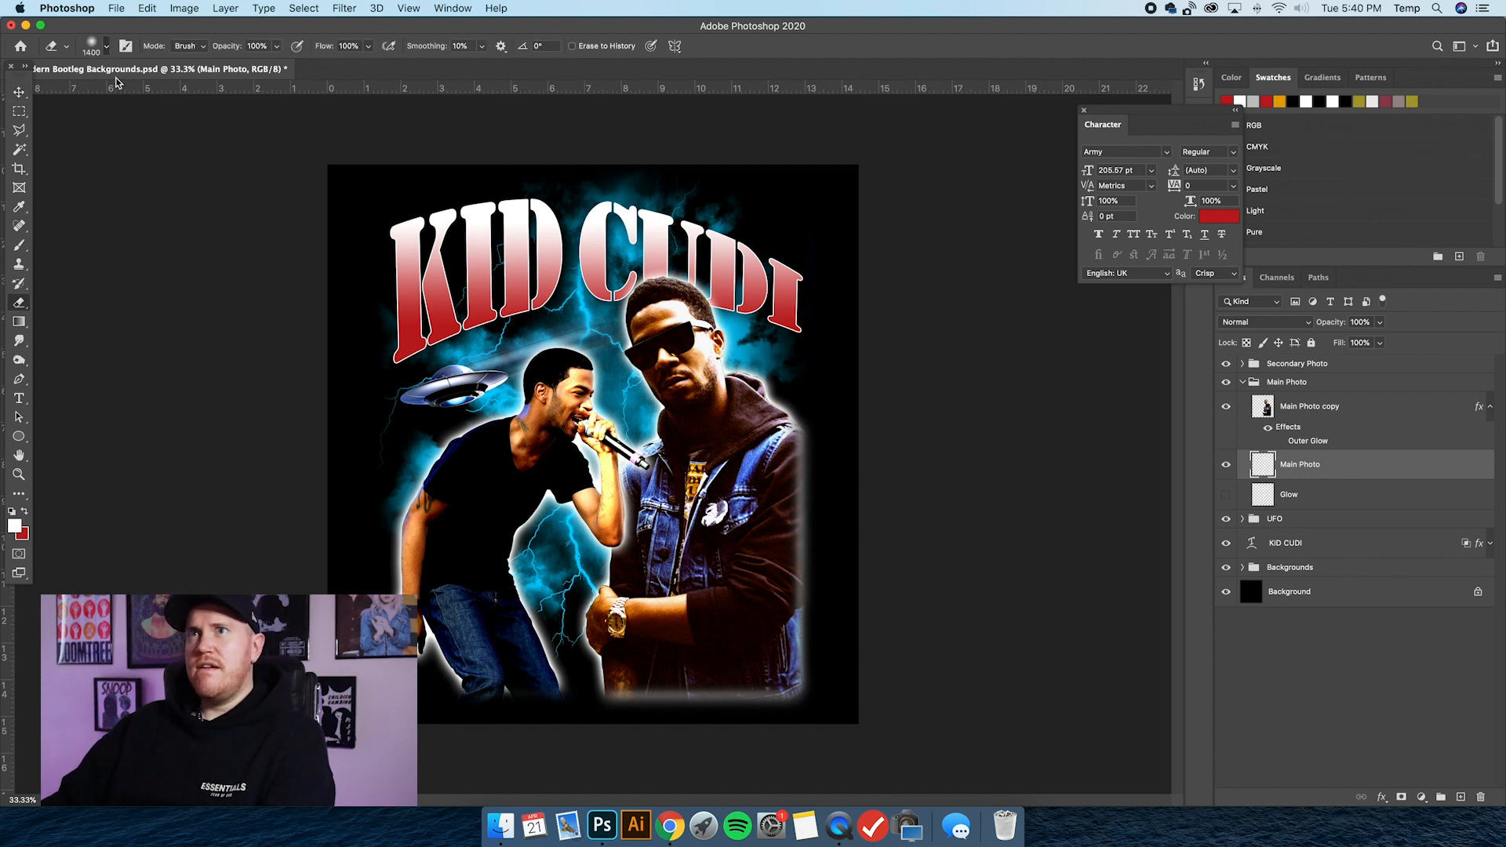
{"action": "left_click", "coordinate": [105, 50]}
{"action": "left_click", "coordinate": [132, 94]}
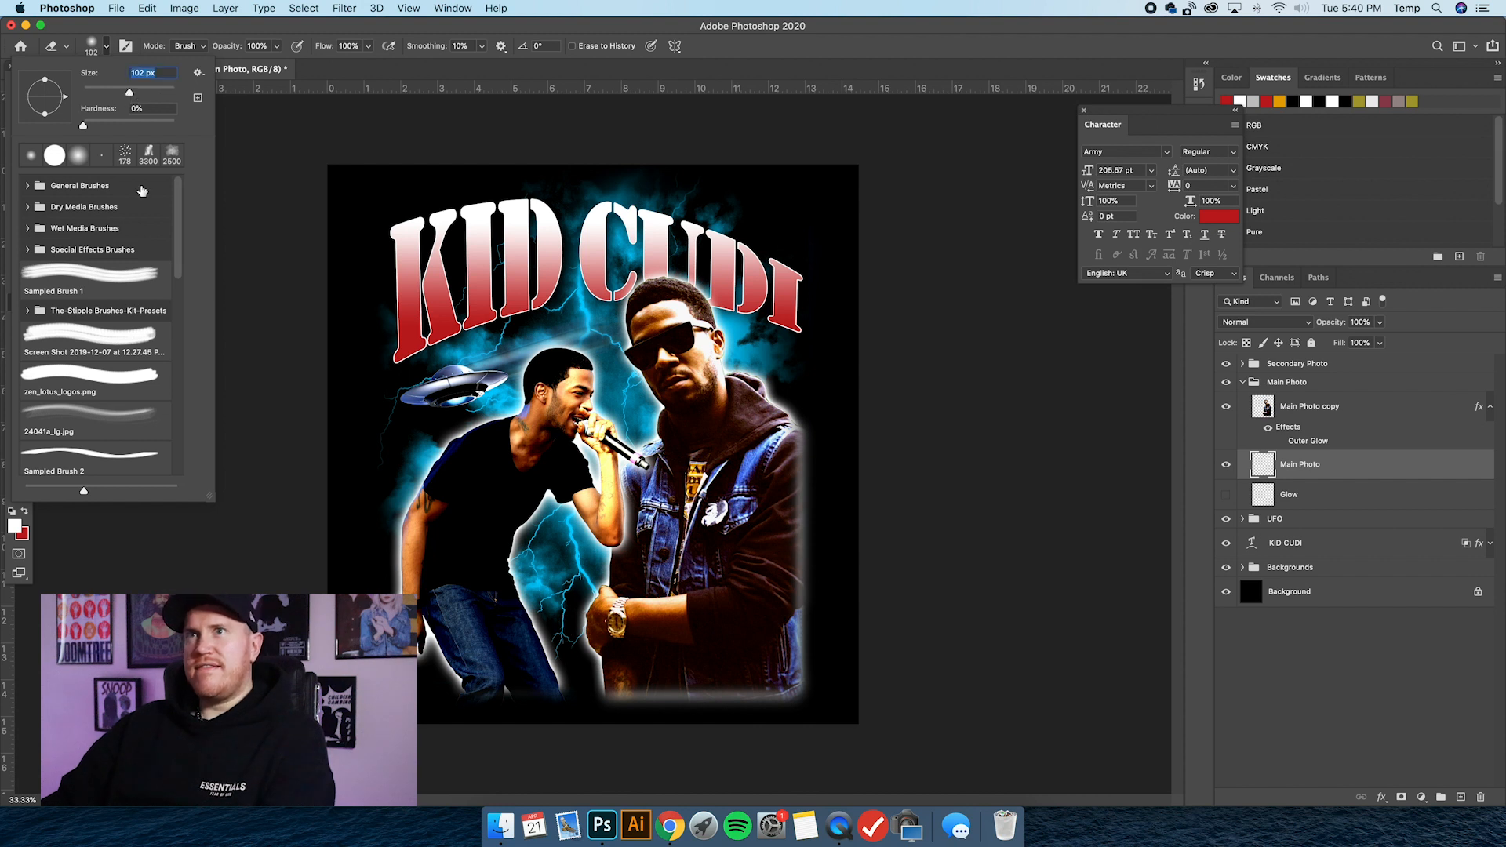
{"action": "left_click", "coordinate": [154, 93]}
{"action": "left_click", "coordinate": [626, 676]}
{"action": "left_click_drag", "start_coordinate": [624, 678], "coordinate": [622, 699]}
{"action": "mouse_move", "coordinate": [666, 690]}
{"action": "left_mouse_down"}
{"action": "mouse_move", "coordinate": [805, 701]}
{"action": "mouse_move", "coordinate": [664, 707]}
{"action": "mouse_move", "coordinate": [656, 668]}
{"action": "mouse_move", "coordinate": [753, 676]}
{"action": "mouse_move", "coordinate": [760, 699]}
{"action": "mouse_move", "coordinate": [798, 641]}
{"action": "mouse_move", "coordinate": [799, 502]}
{"action": "left_mouse_up"}
{"action": "left_click_drag", "start_coordinate": [793, 433], "coordinate": [811, 557]}
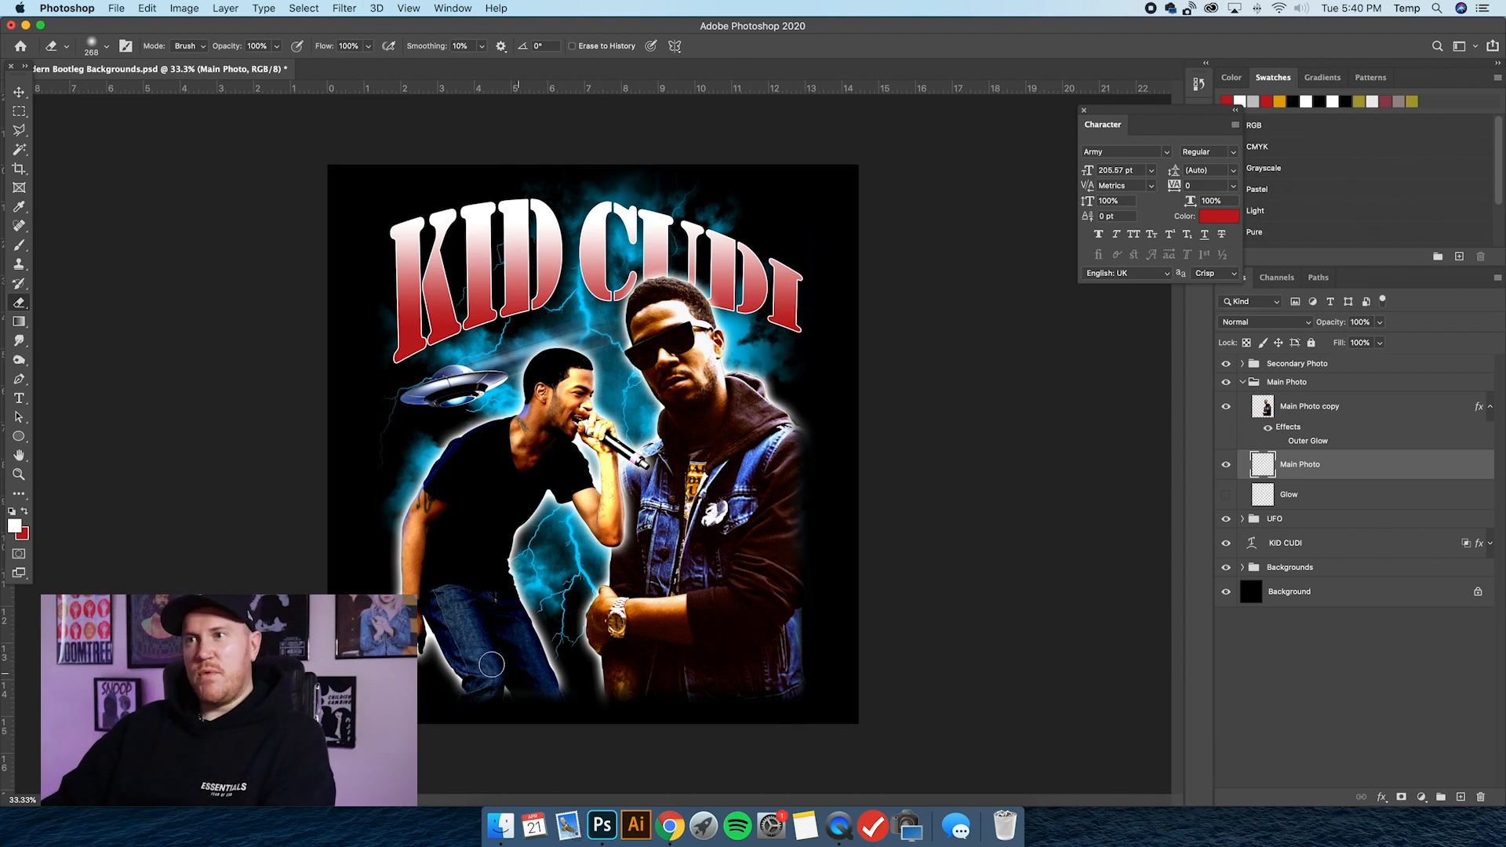
{"action": "left_click", "coordinate": [1244, 383]}
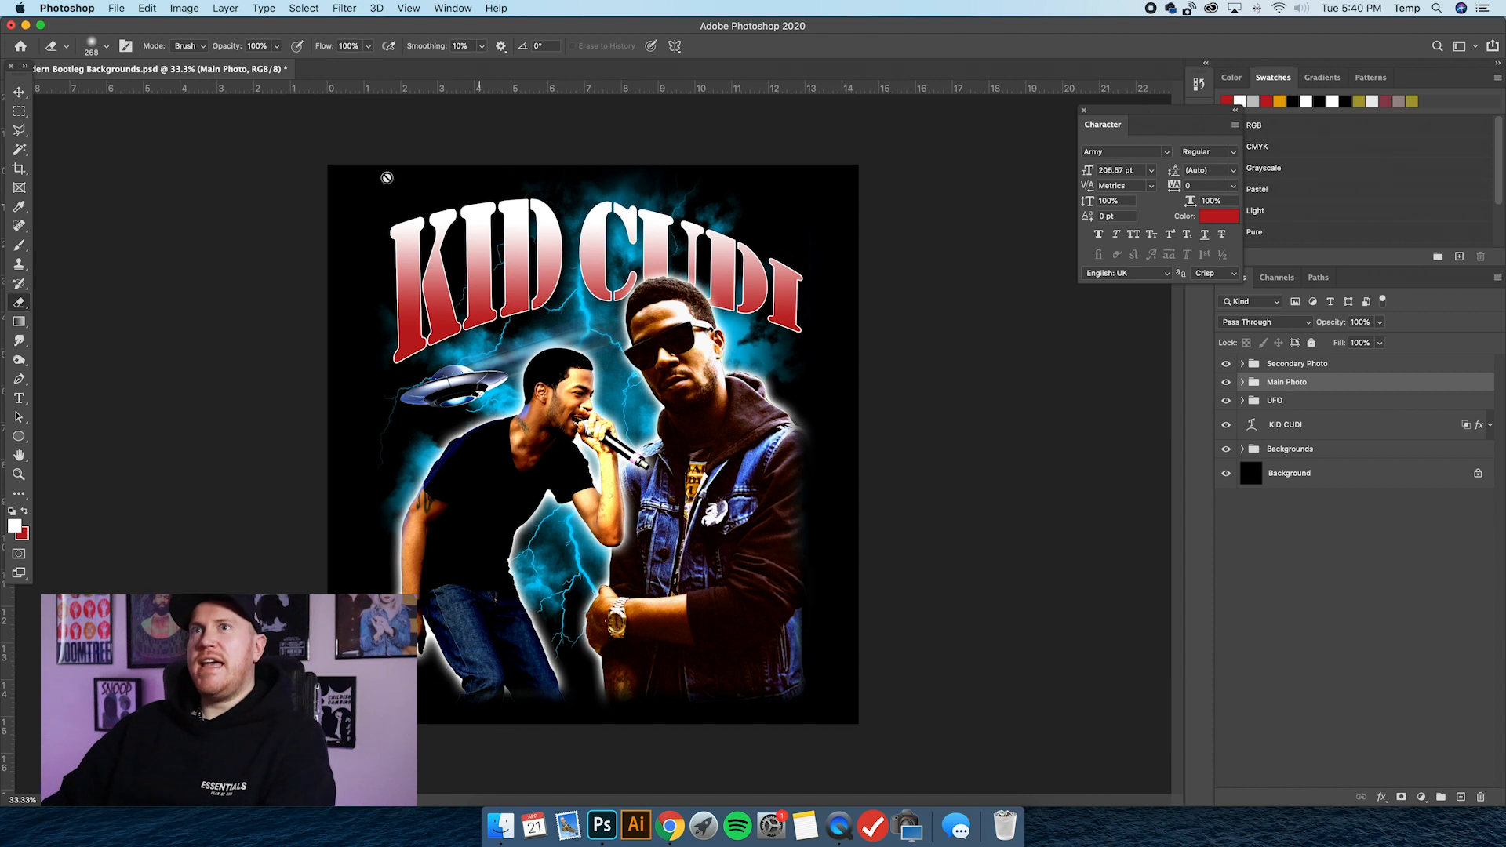
Expand the Main Photo group and convert the Main Photo copy layer to a Smart Object.
{"action": "left_click", "coordinate": [20, 93]}
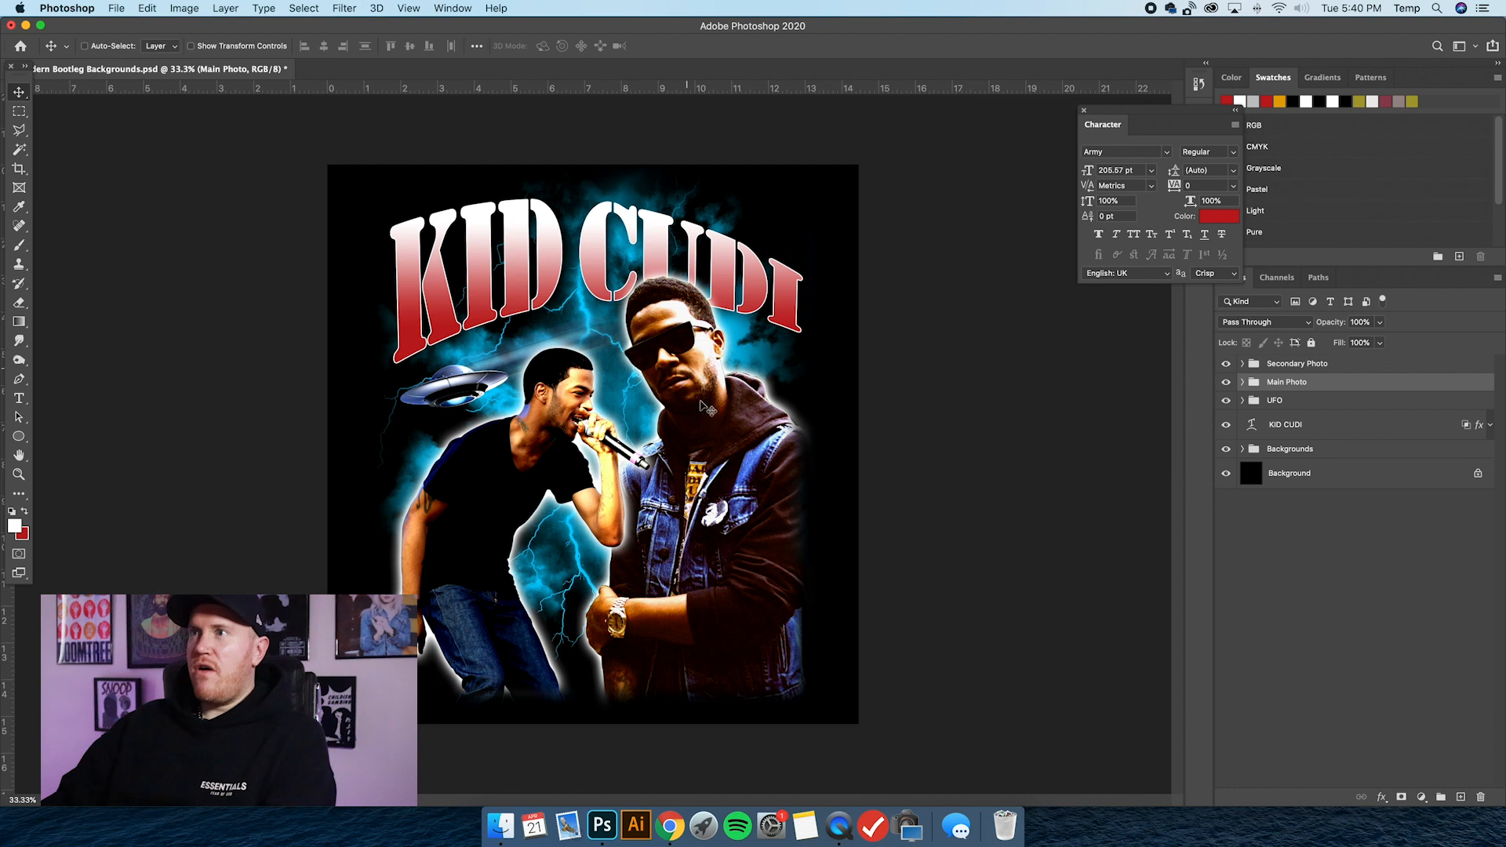
{"action": "left_click", "coordinate": [1243, 383]}
{"action": "left_click", "coordinate": [1369, 417]}
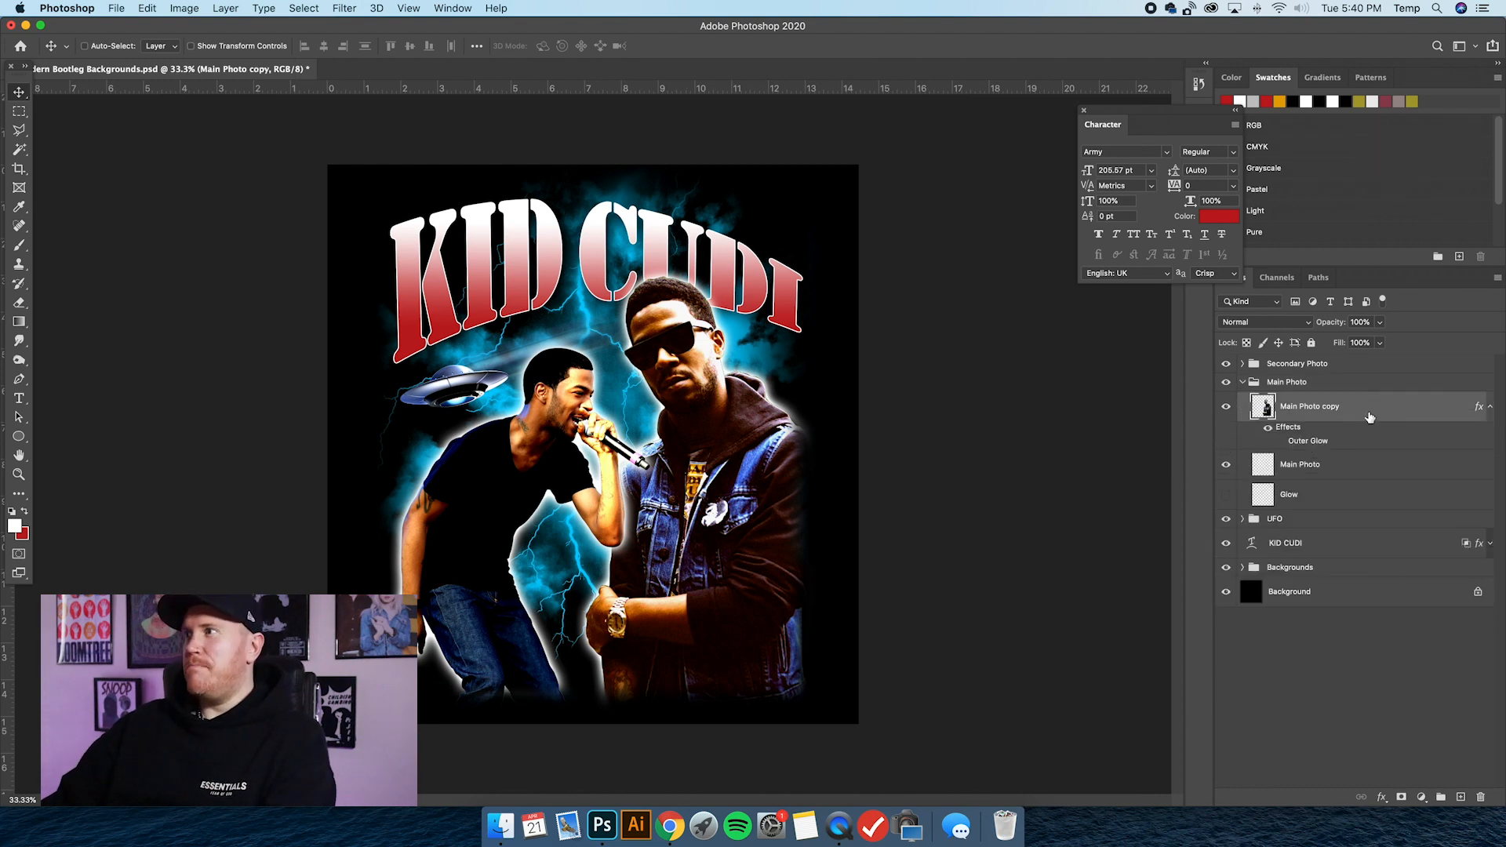
{"action": "right_click", "coordinate": [1370, 416]}
{"action": "left_click", "coordinate": [1294, 367]}
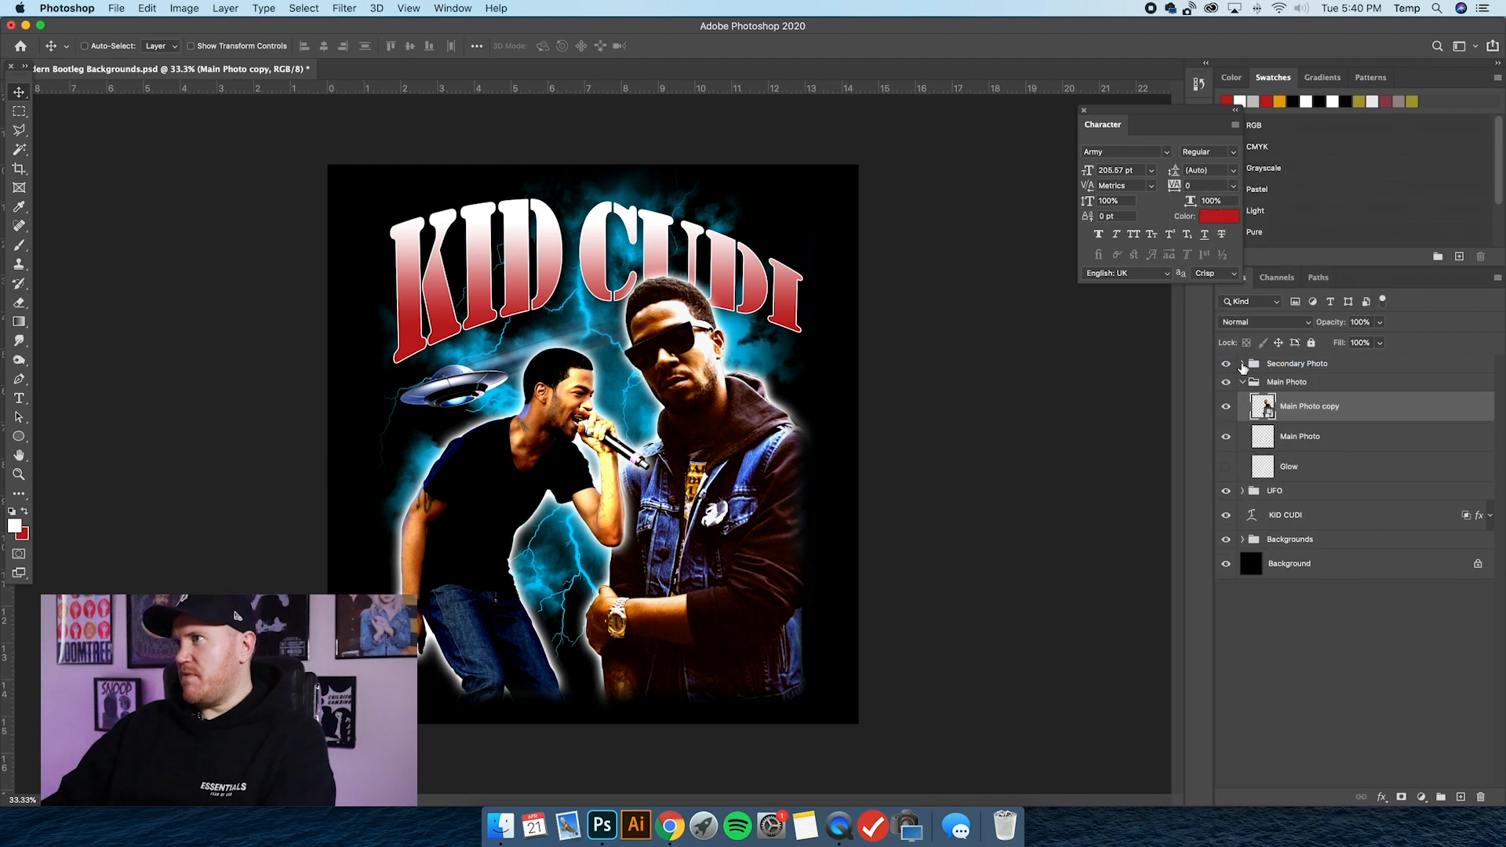
Expand the Secondary Photo group and convert its Secondary Photo layer to a Smart Object.
{"action": "left_click", "coordinate": [1243, 363]}
{"action": "left_click", "coordinate": [1338, 392]}
{"action": "right_click", "coordinate": [1338, 393]}
{"action": "left_click", "coordinate": [1288, 363]}
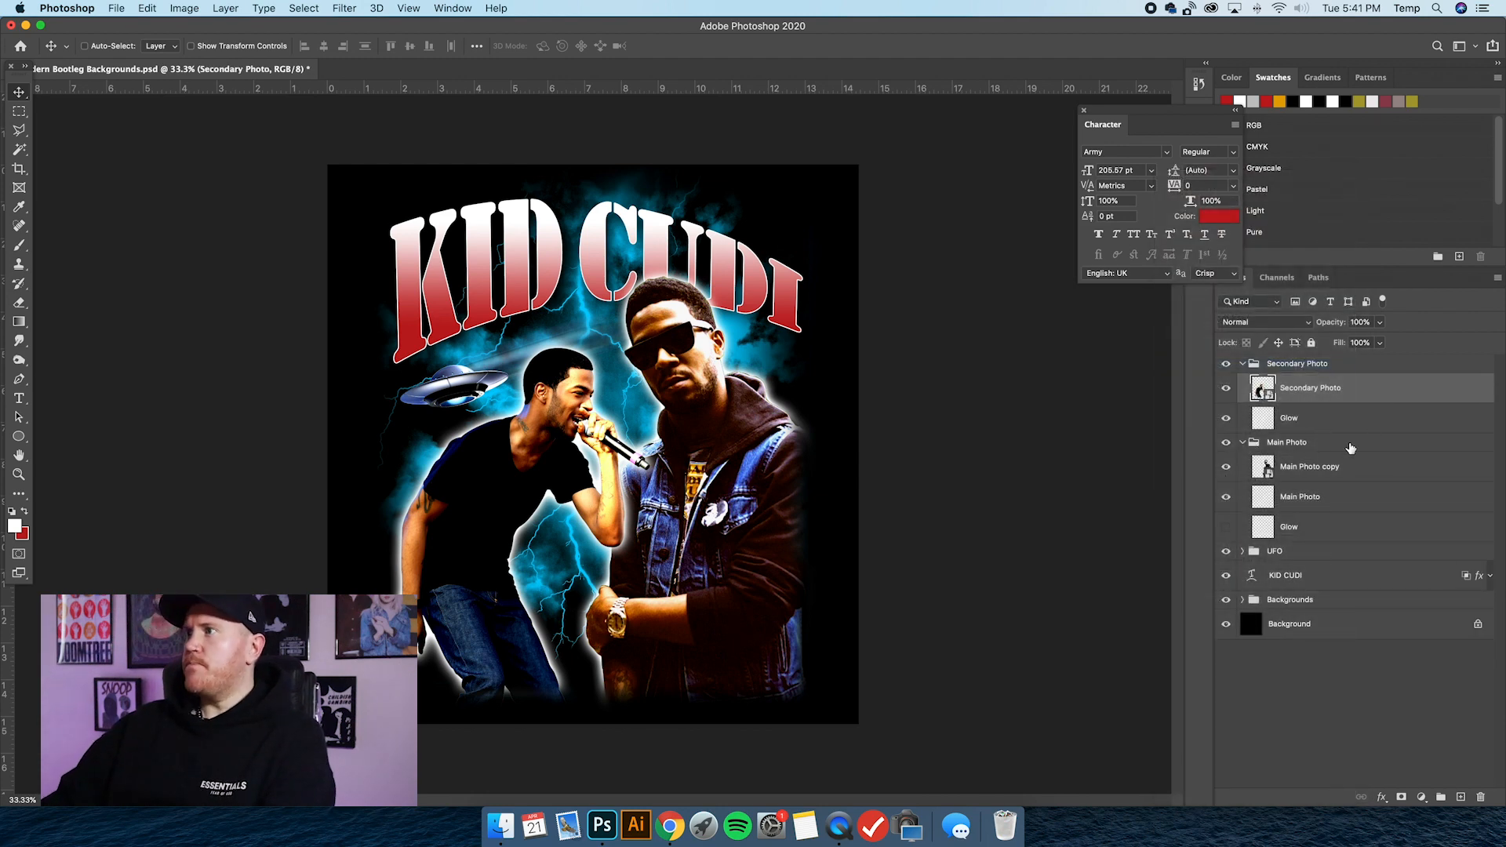
Try Hue/Saturation on the Main Photo copy layer, testing saturation -100, -54 and +7 with hue -3.
{"action": "left_click", "coordinate": [1312, 484]}
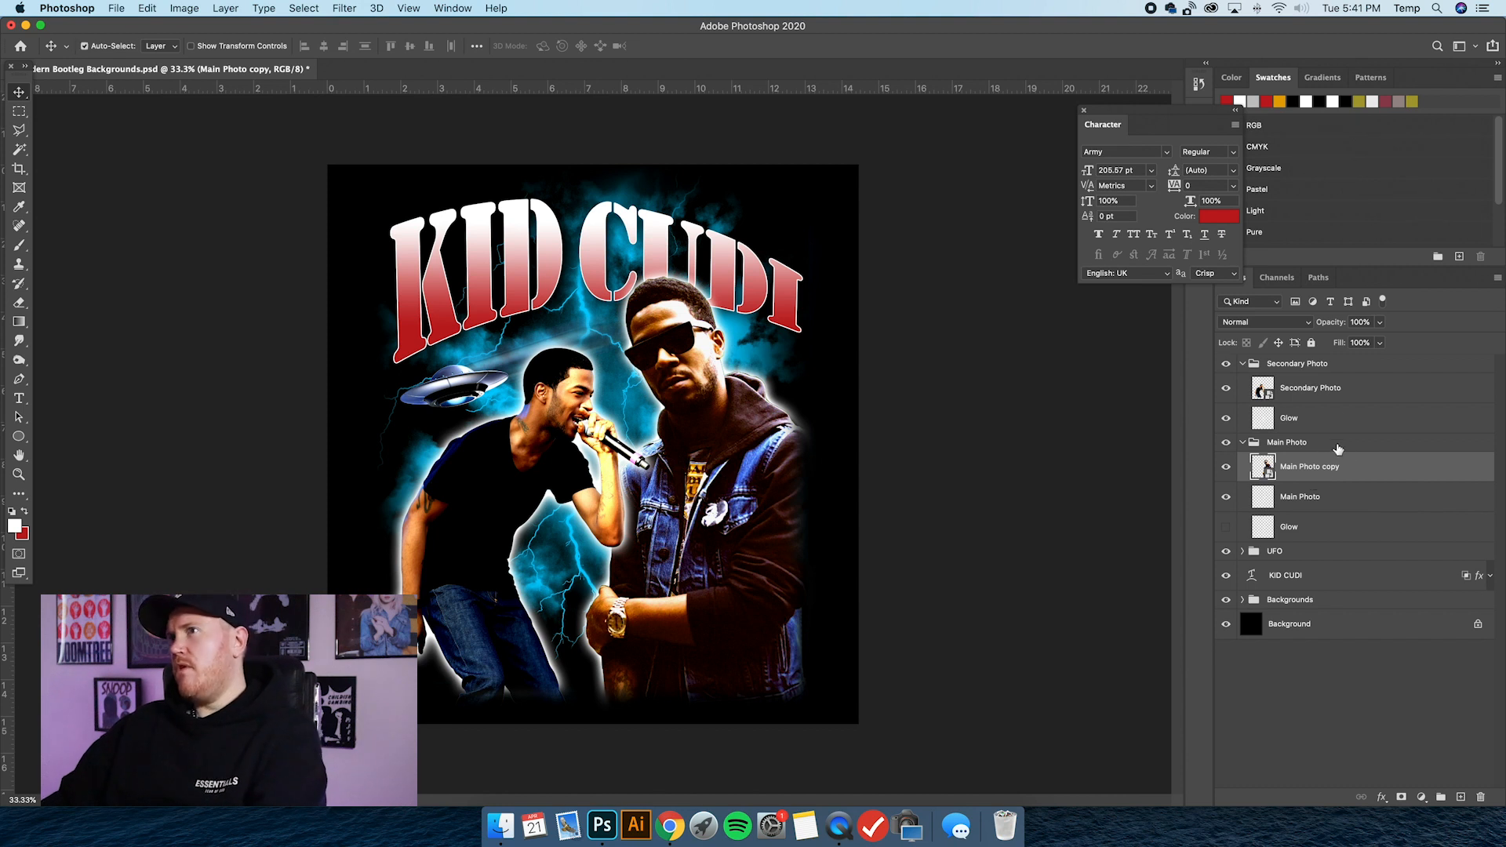
{"action": "key", "text": "super+u"}
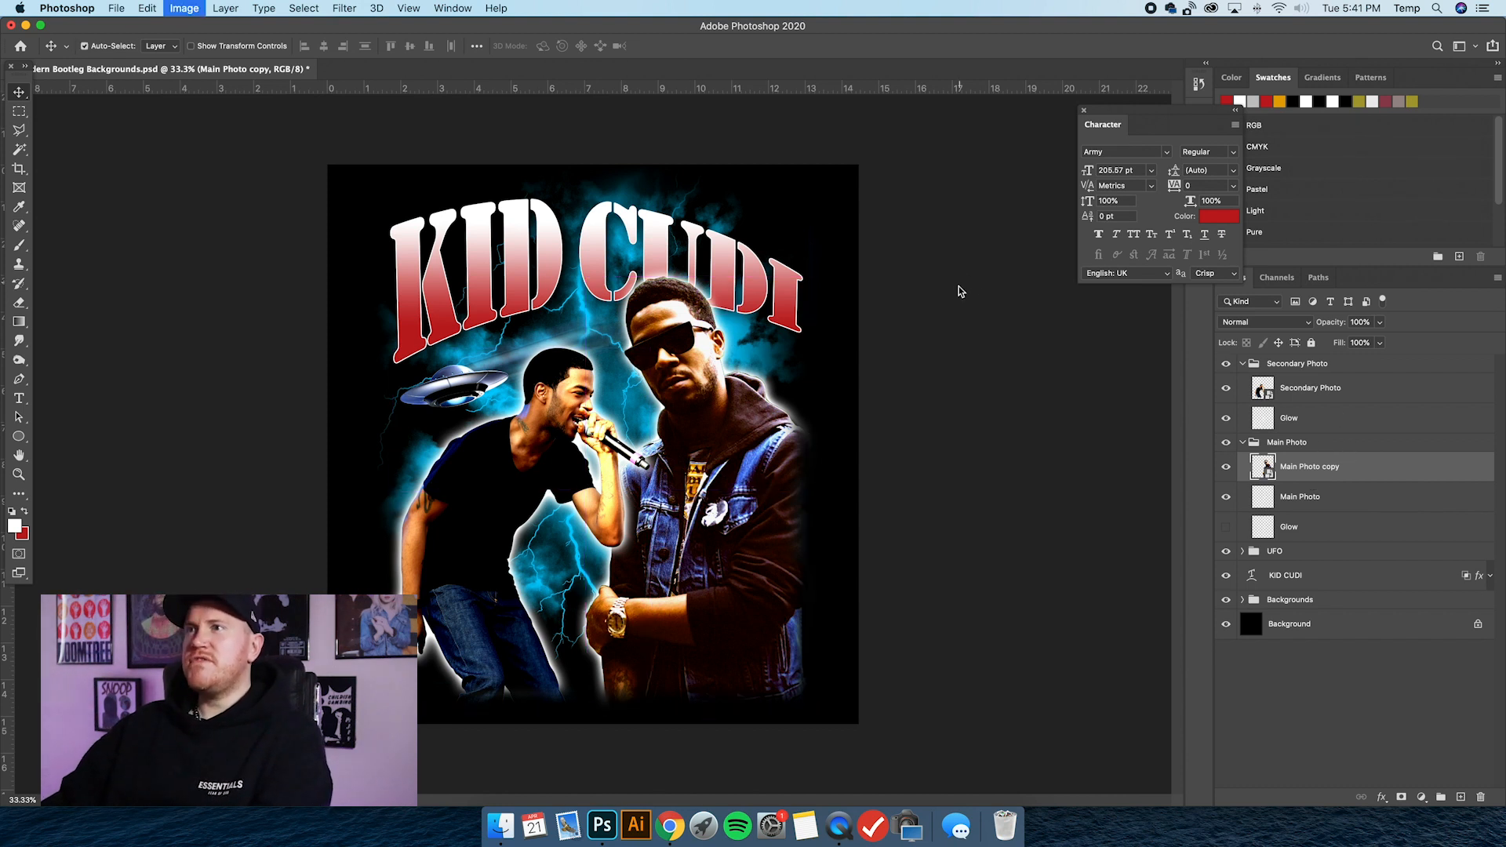
{"action": "left_click_drag", "start_coordinate": [865, 343], "coordinate": [869, 410]}
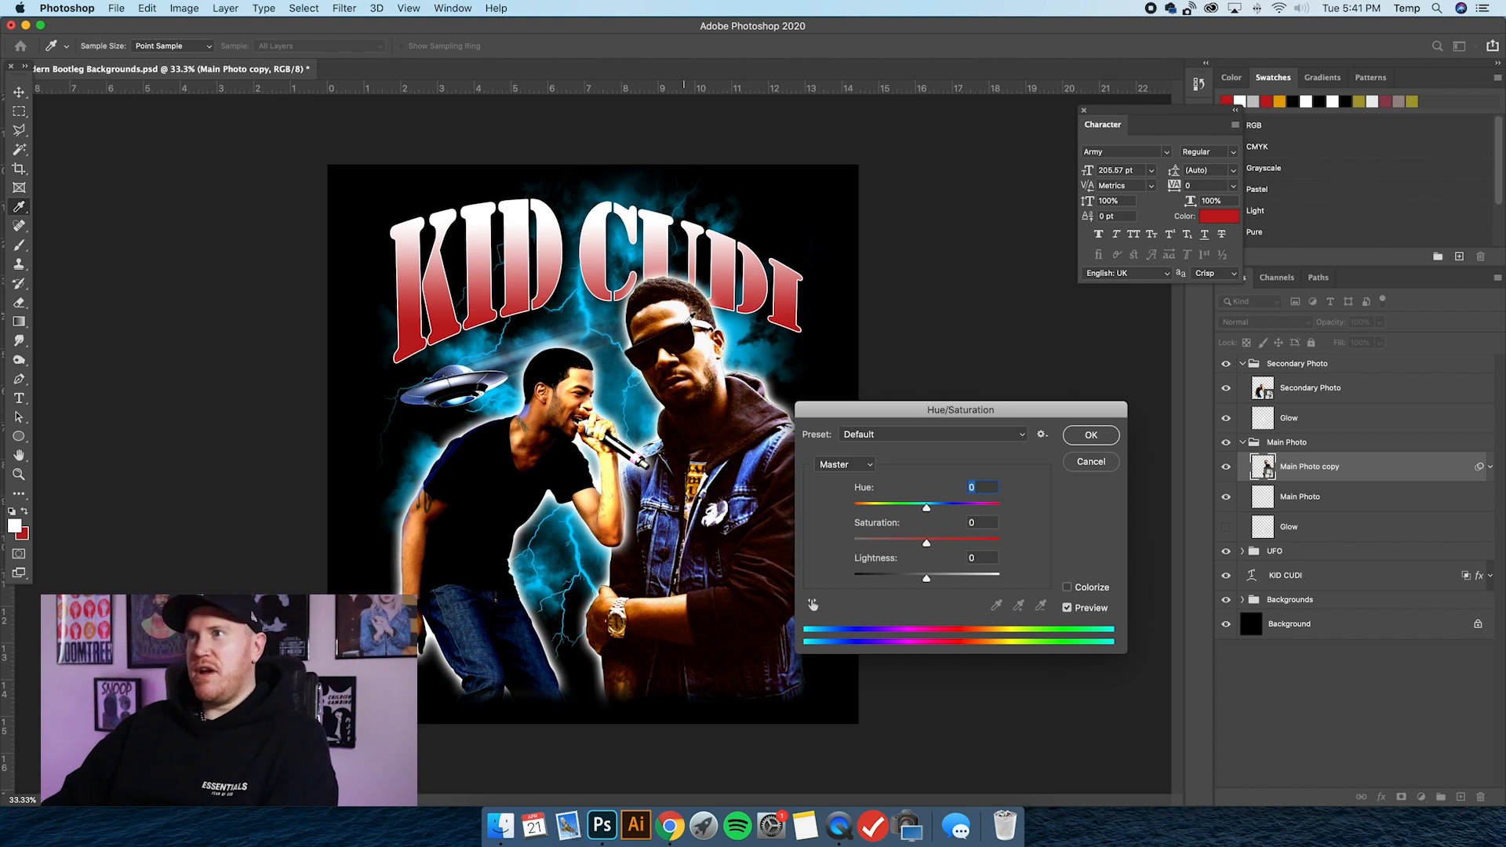
{"action": "left_click_drag", "start_coordinate": [928, 545], "coordinate": [853, 543]}
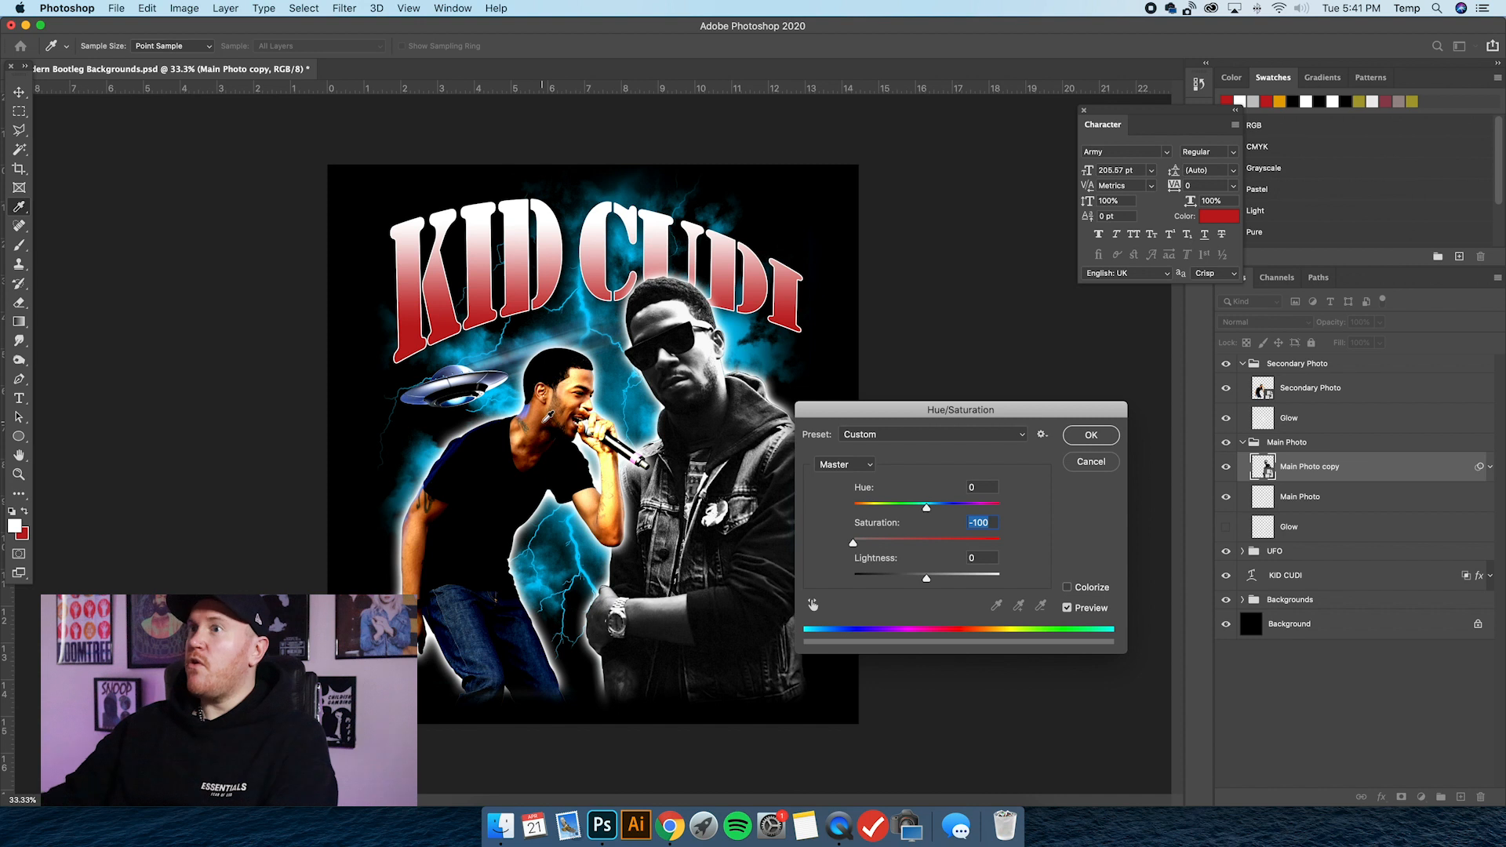
{"action": "mouse_move", "coordinate": [860, 544]}
{"action": "left_mouse_down"}
{"action": "mouse_move", "coordinate": [910, 546]}
{"action": "mouse_move", "coordinate": [888, 544]}
{"action": "left_mouse_up"}
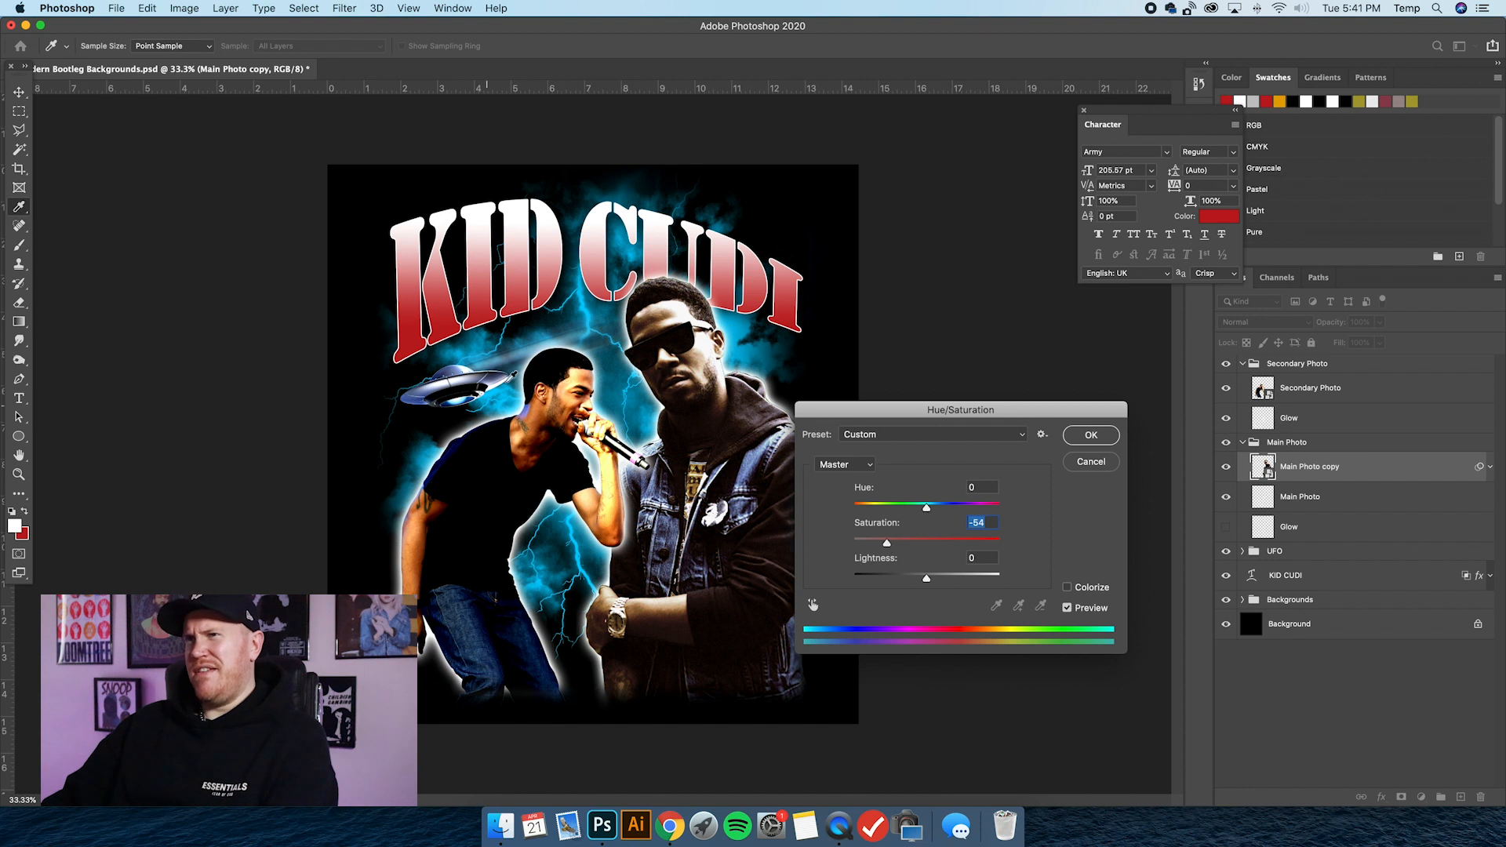
{"action": "left_click_drag", "start_coordinate": [887, 543], "coordinate": [939, 547]}
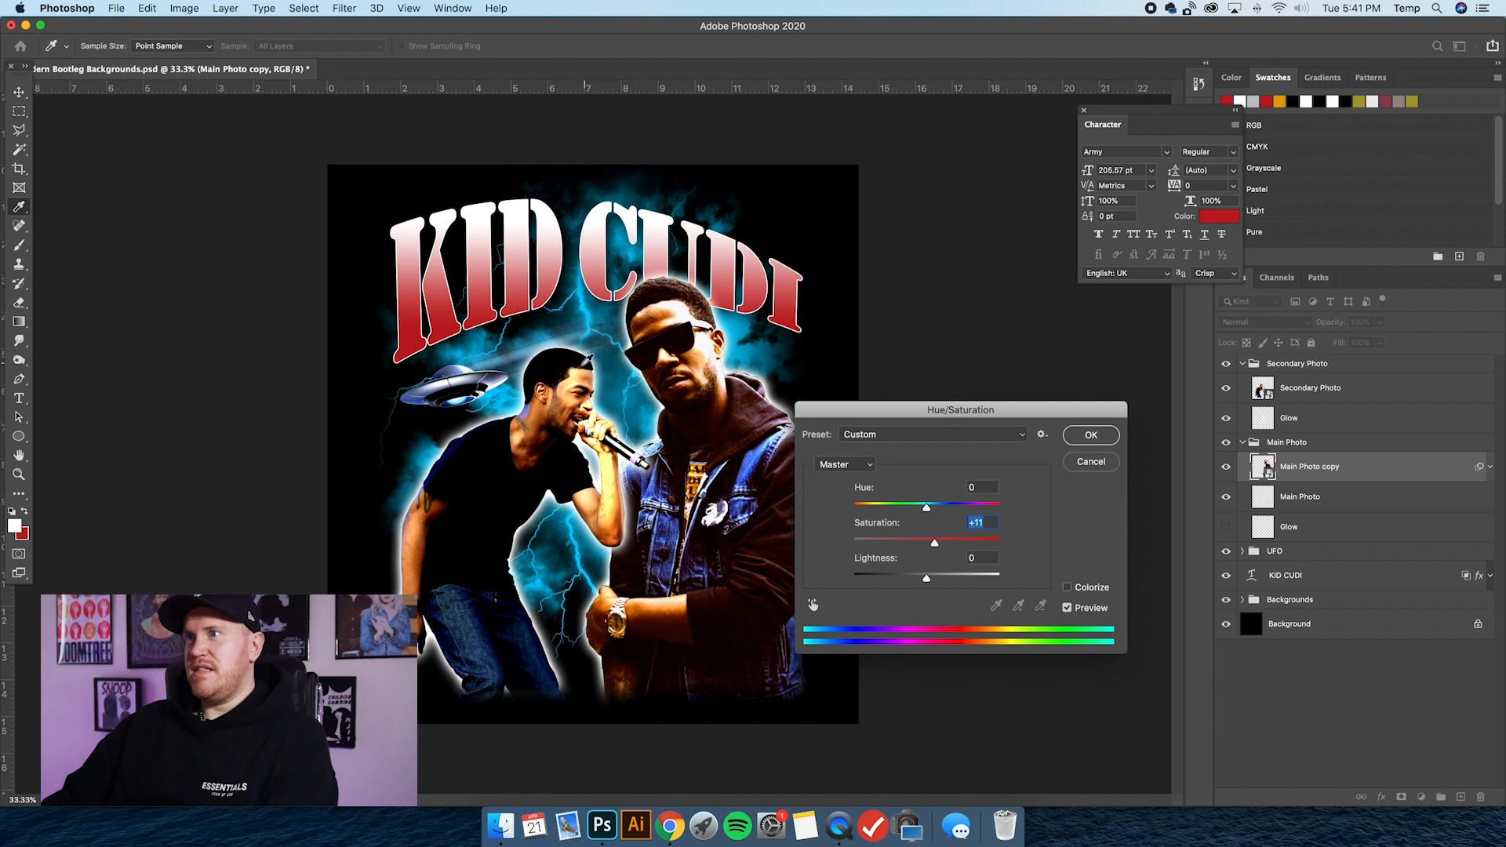
{"action": "left_click_drag", "start_coordinate": [935, 543], "coordinate": [933, 544]}
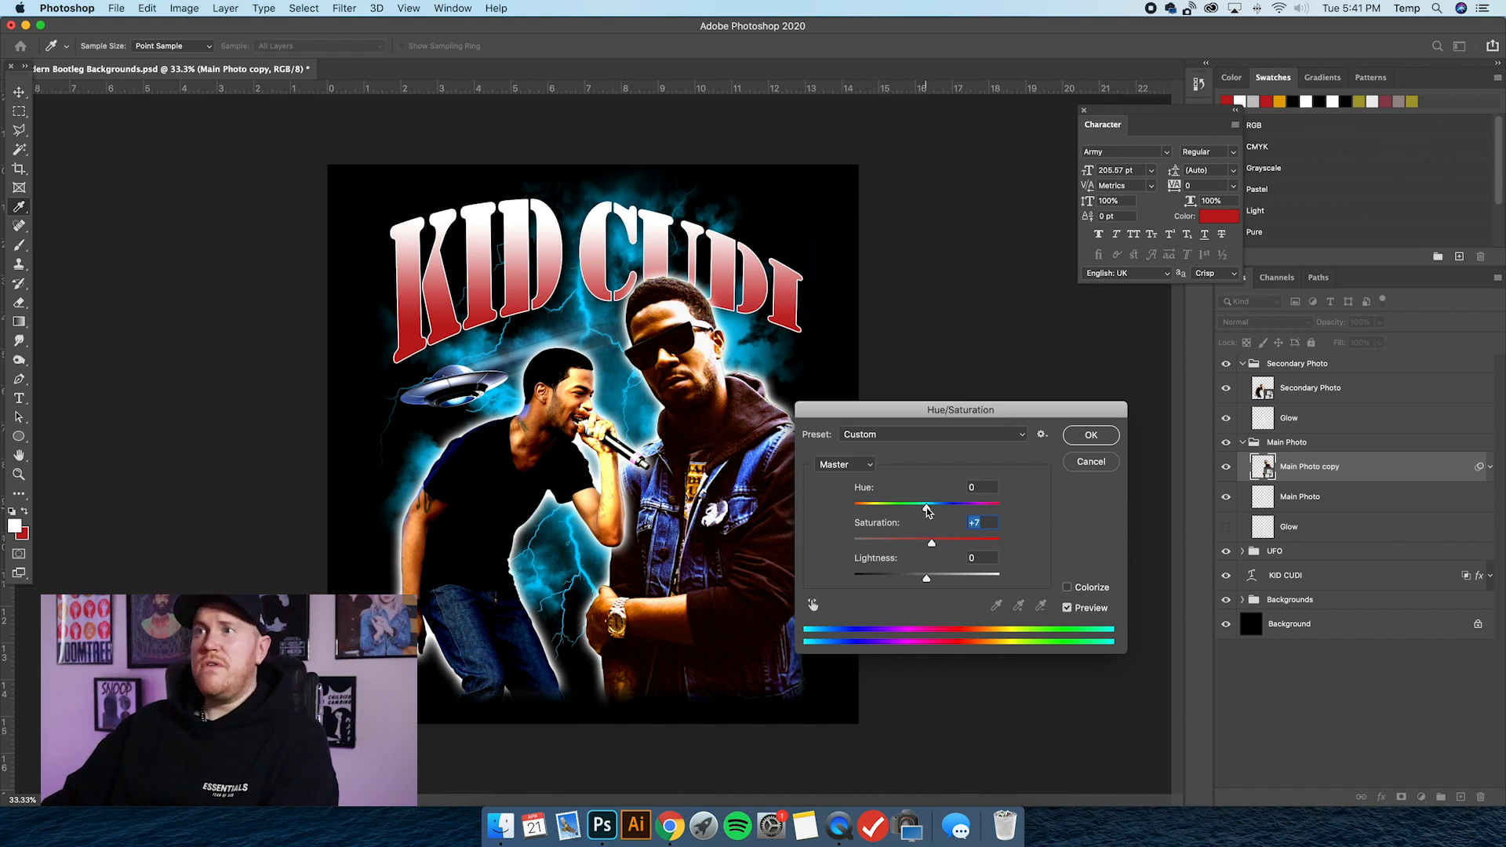
{"action": "left_click_drag", "start_coordinate": [926, 509], "coordinate": [931, 508]}
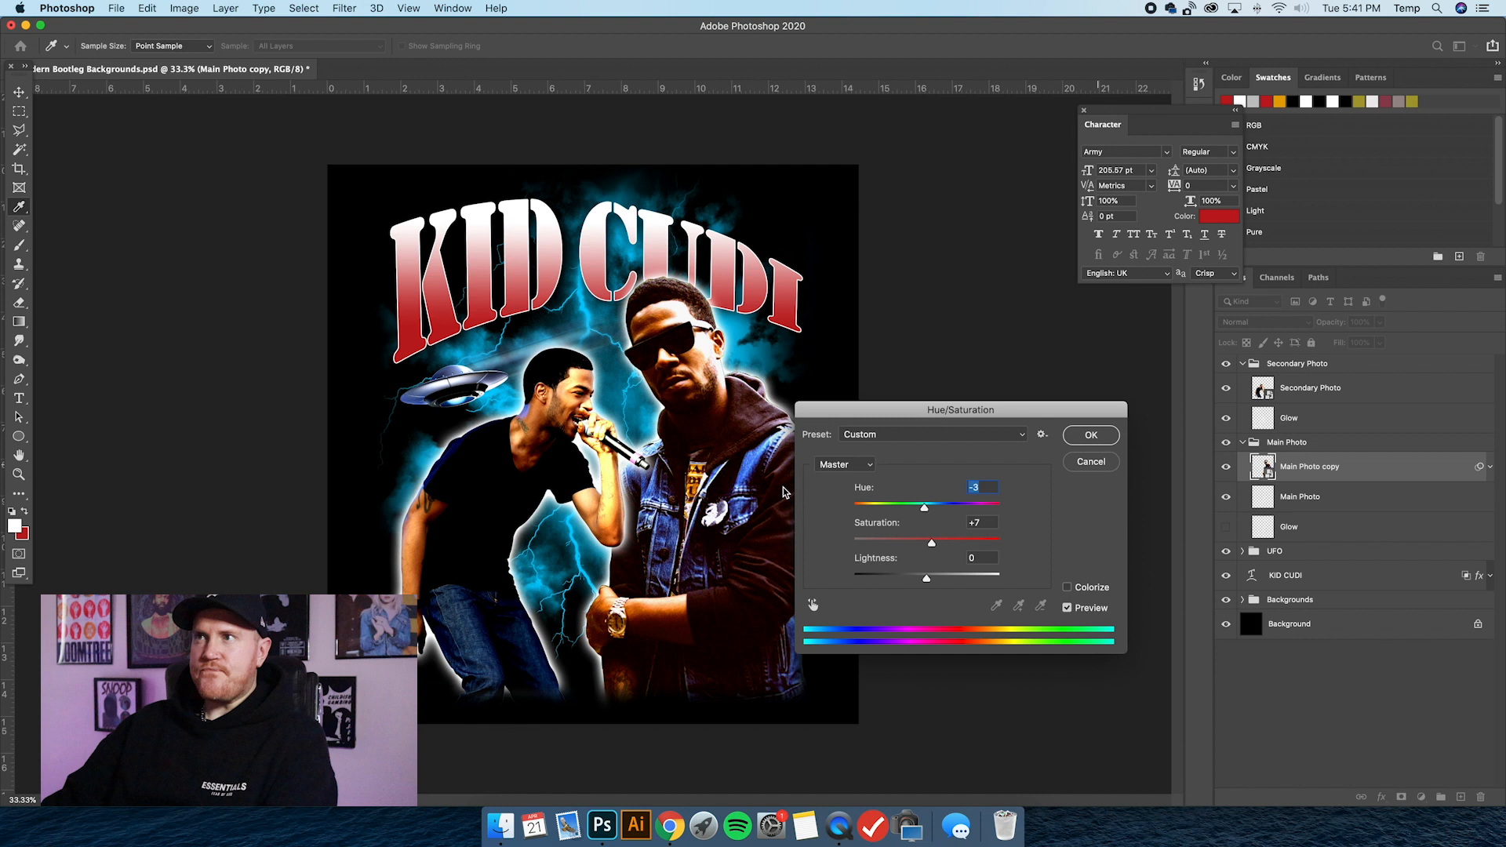
{"action": "key", "text": "Return"}
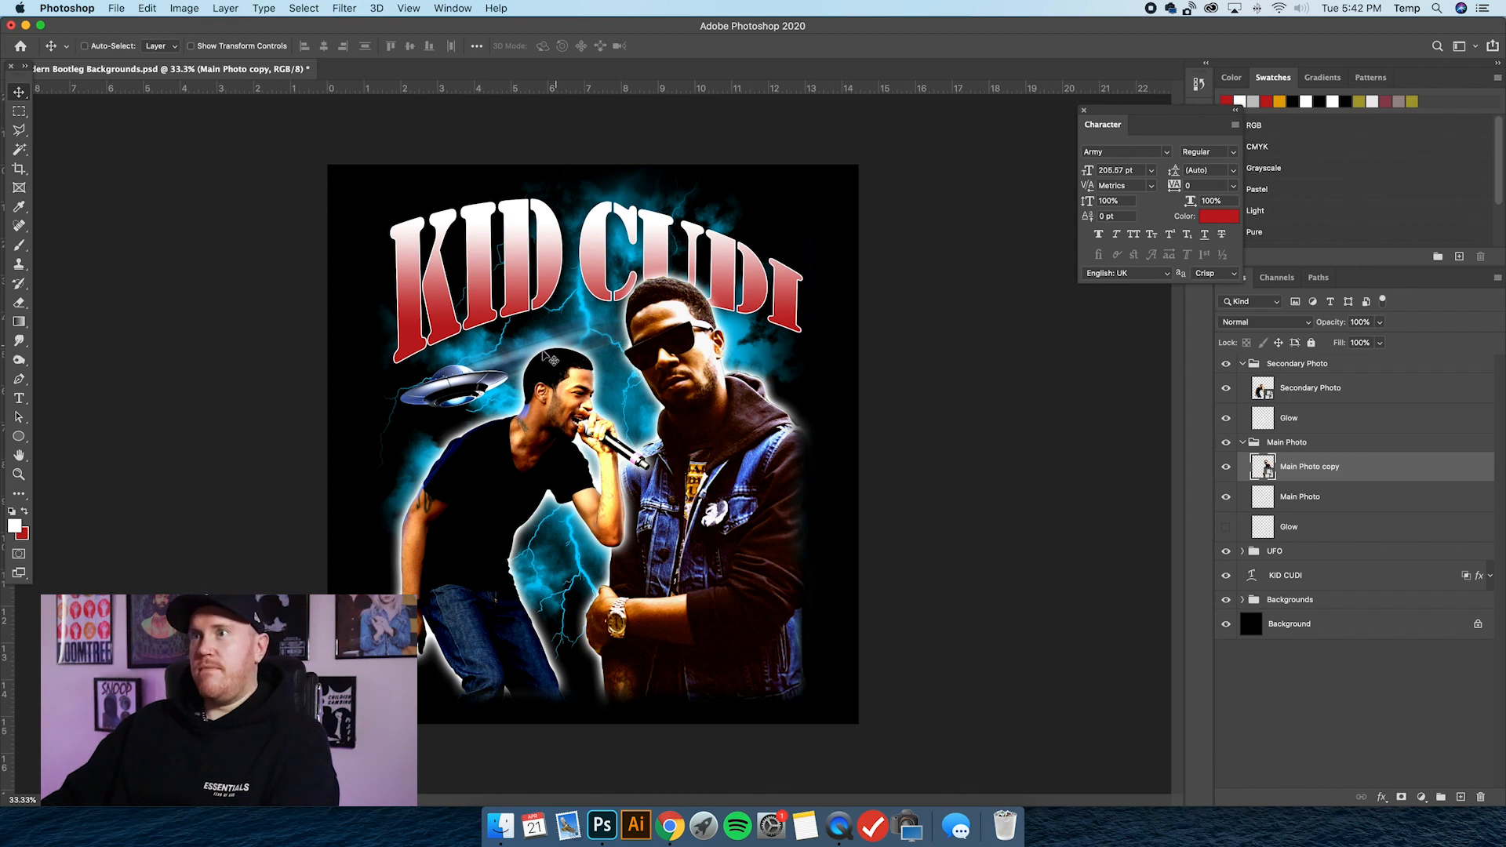
Switch to Google Chrome and look through the ufo png image results for a transparent UFO picture.
{"action": "left_click", "coordinate": [679, 830]}
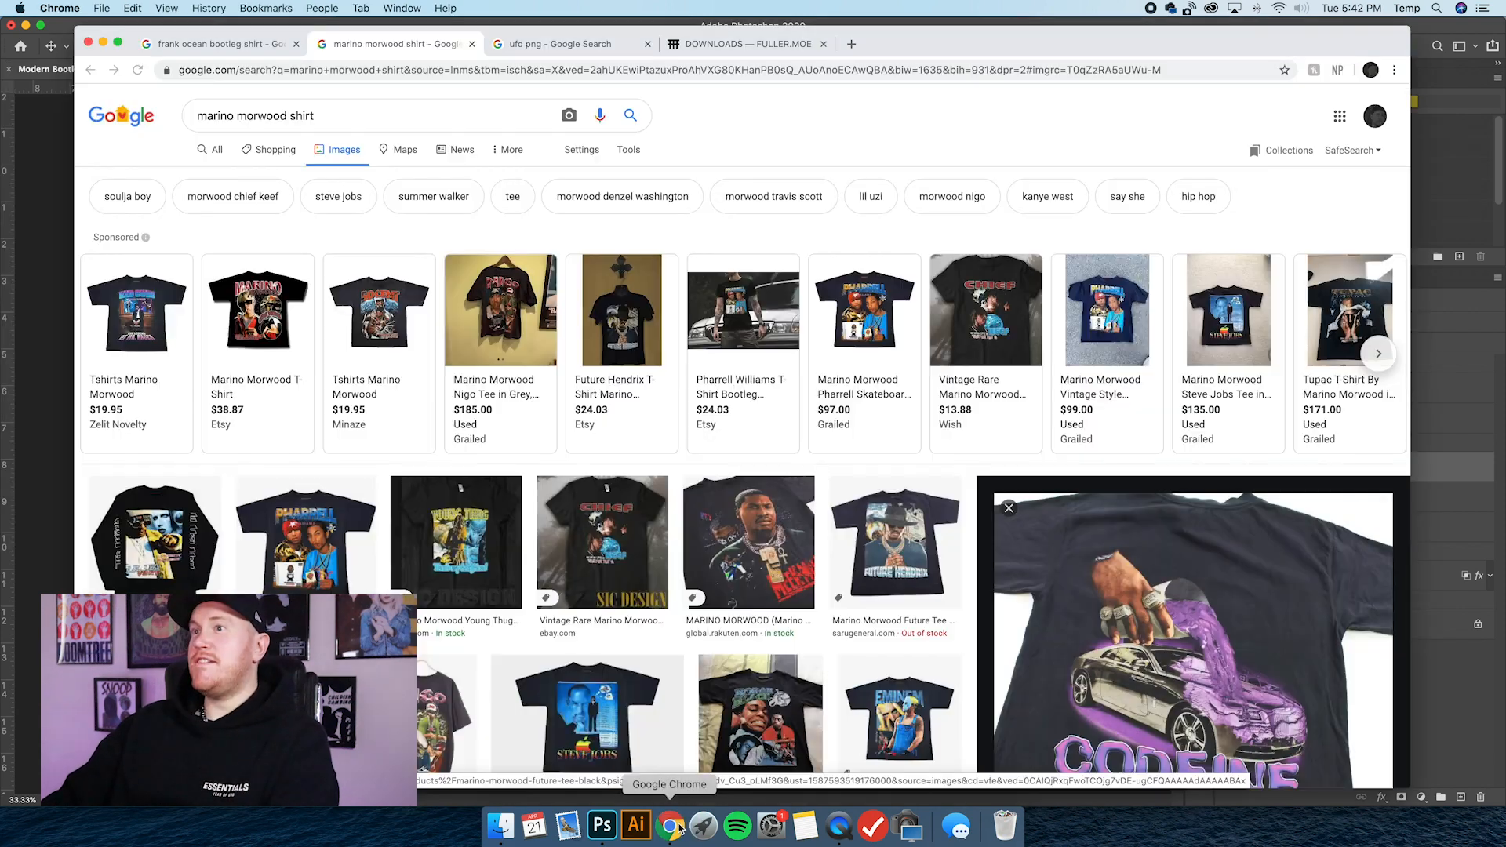
{"action": "left_click_drag", "start_coordinate": [981, 53], "coordinate": [1000, 51]}
{"action": "left_click", "coordinate": [615, 50]}
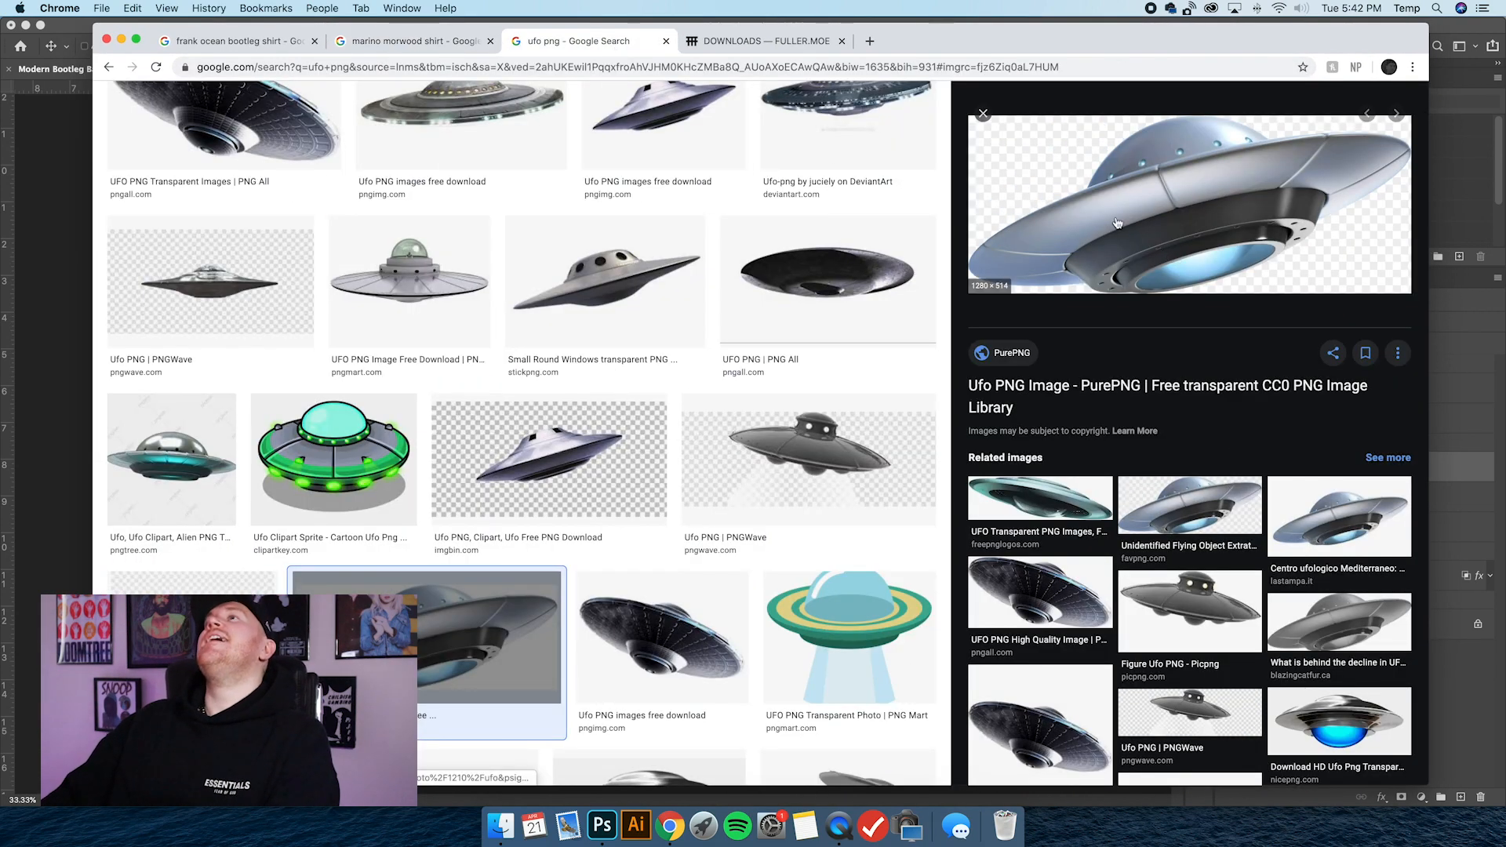
{"action": "scroll", "coordinate": [640, 221], "scroll_direction": "up", "scroll_amount": 4}
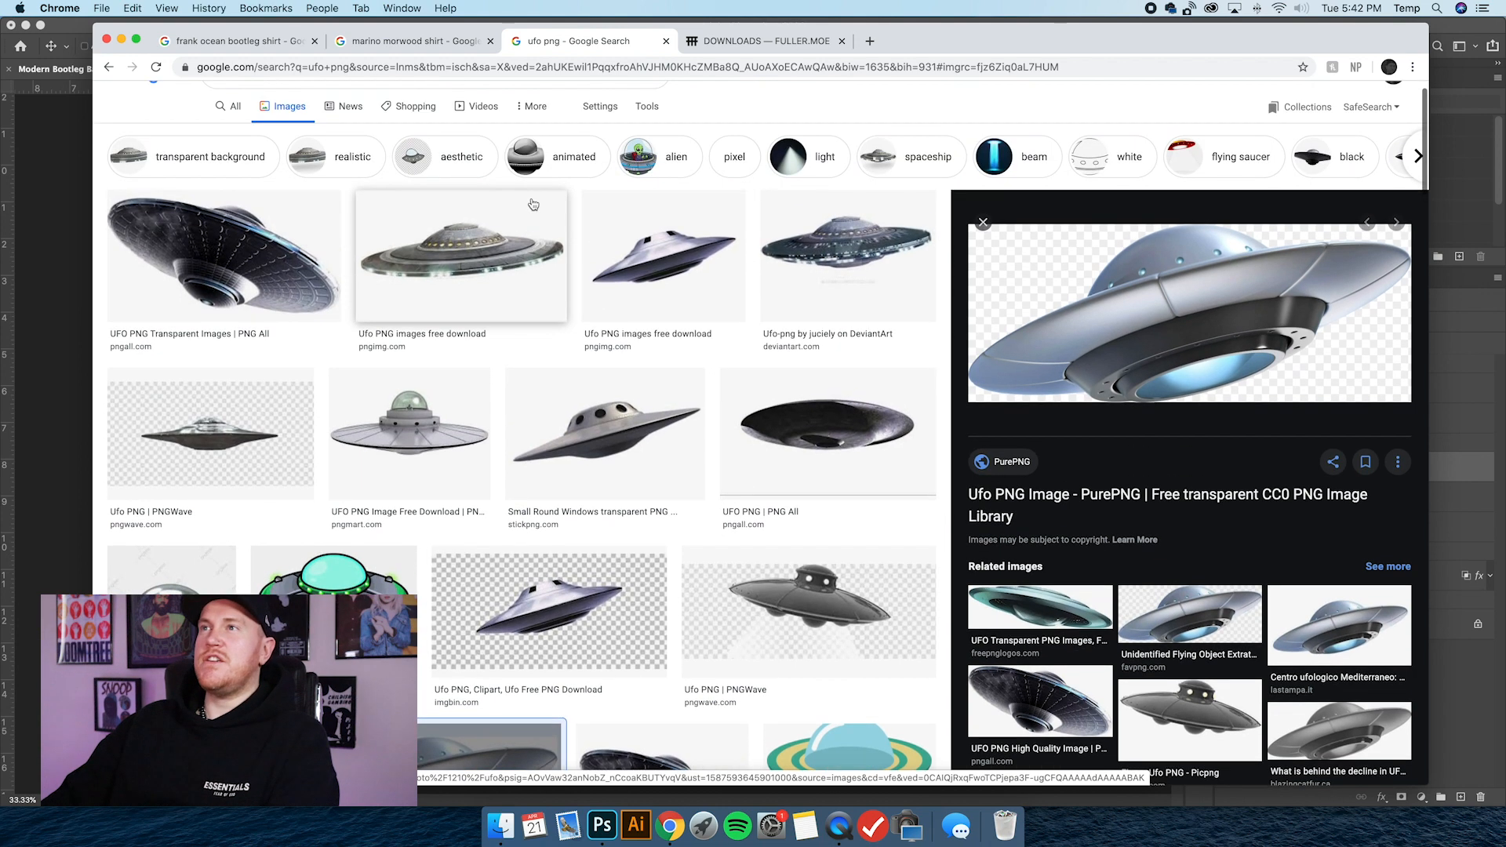
{"action": "scroll", "coordinate": [533, 204], "scroll_direction": "up", "scroll_amount": 1}
{"action": "scroll", "coordinate": [1193, 336], "scroll_direction": "down", "scroll_amount": 2}
{"action": "scroll", "coordinate": [1193, 335], "scroll_direction": "up", "scroll_amount": 2}
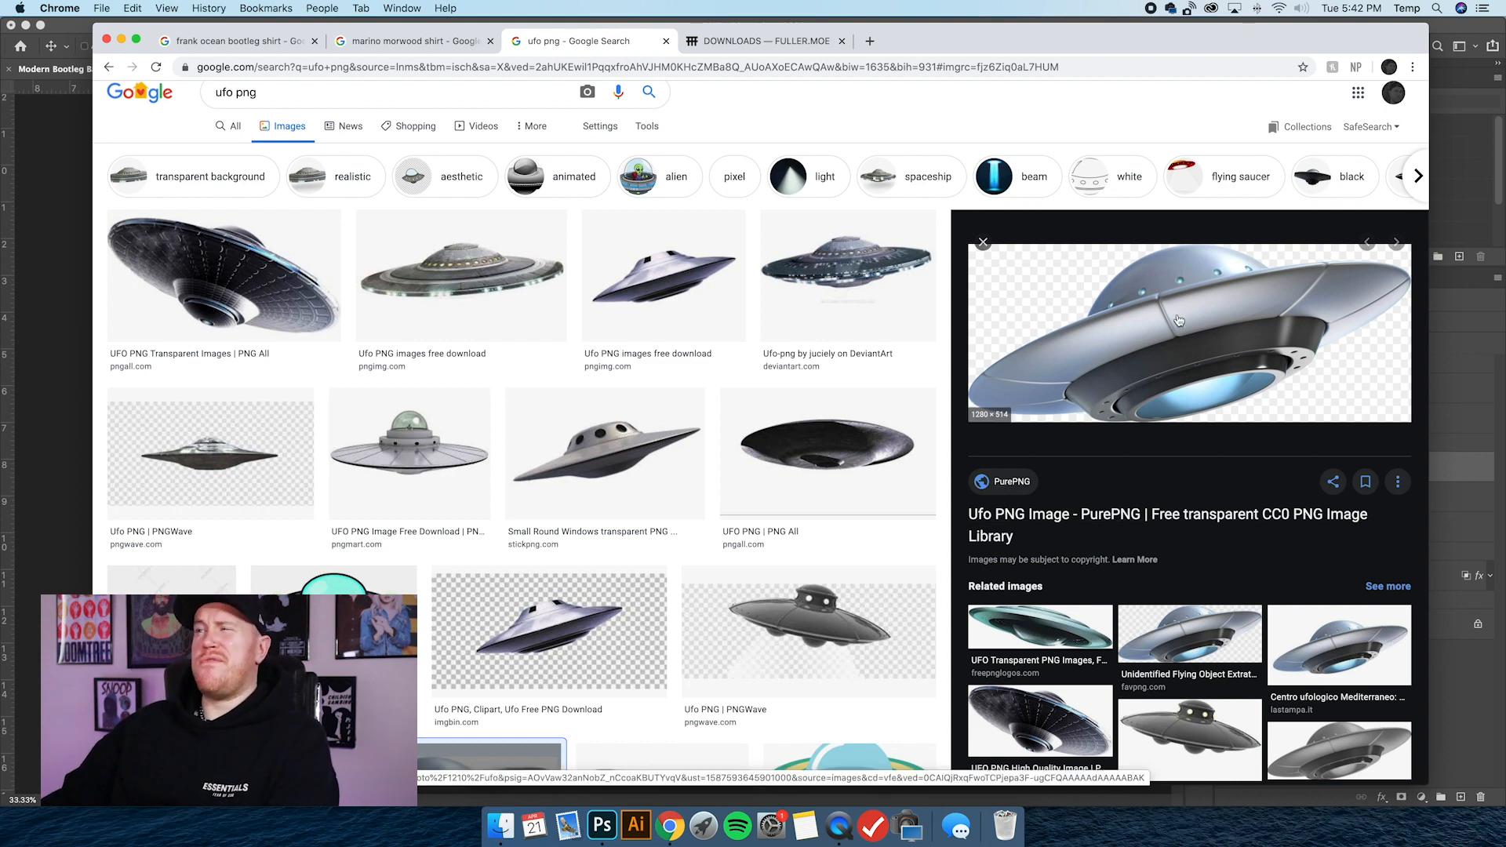
{"action": "scroll", "coordinate": [1174, 339], "scroll_direction": "down", "scroll_amount": 2}
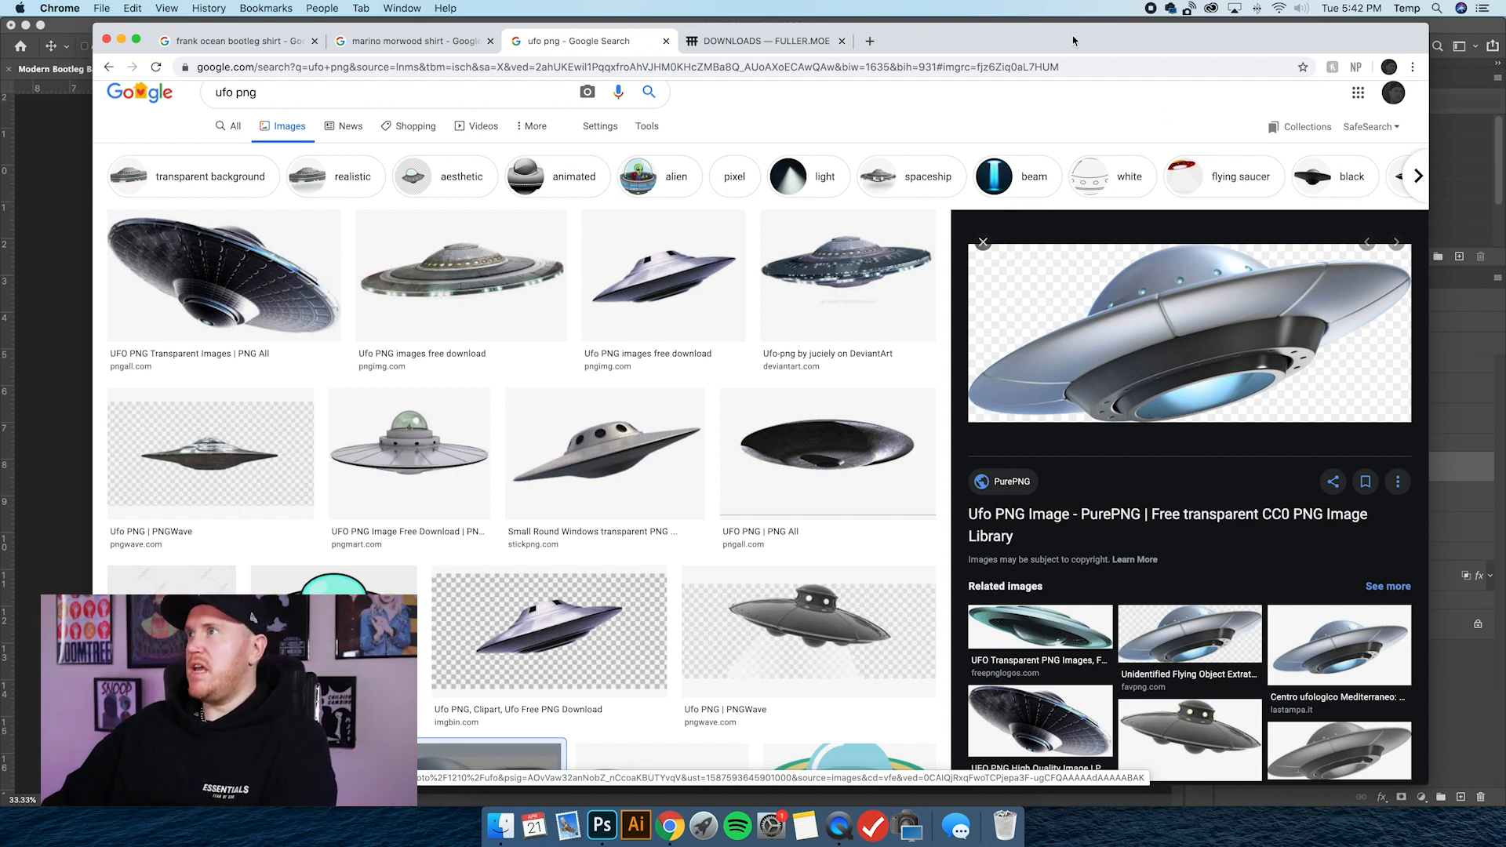
Open the PurePNG silver UFO picture from Chrome in Photoshop as its own document and select and copy the whole image.
{"action": "left_click_drag", "start_coordinate": [1427, 24], "coordinate": [1387, 36]}
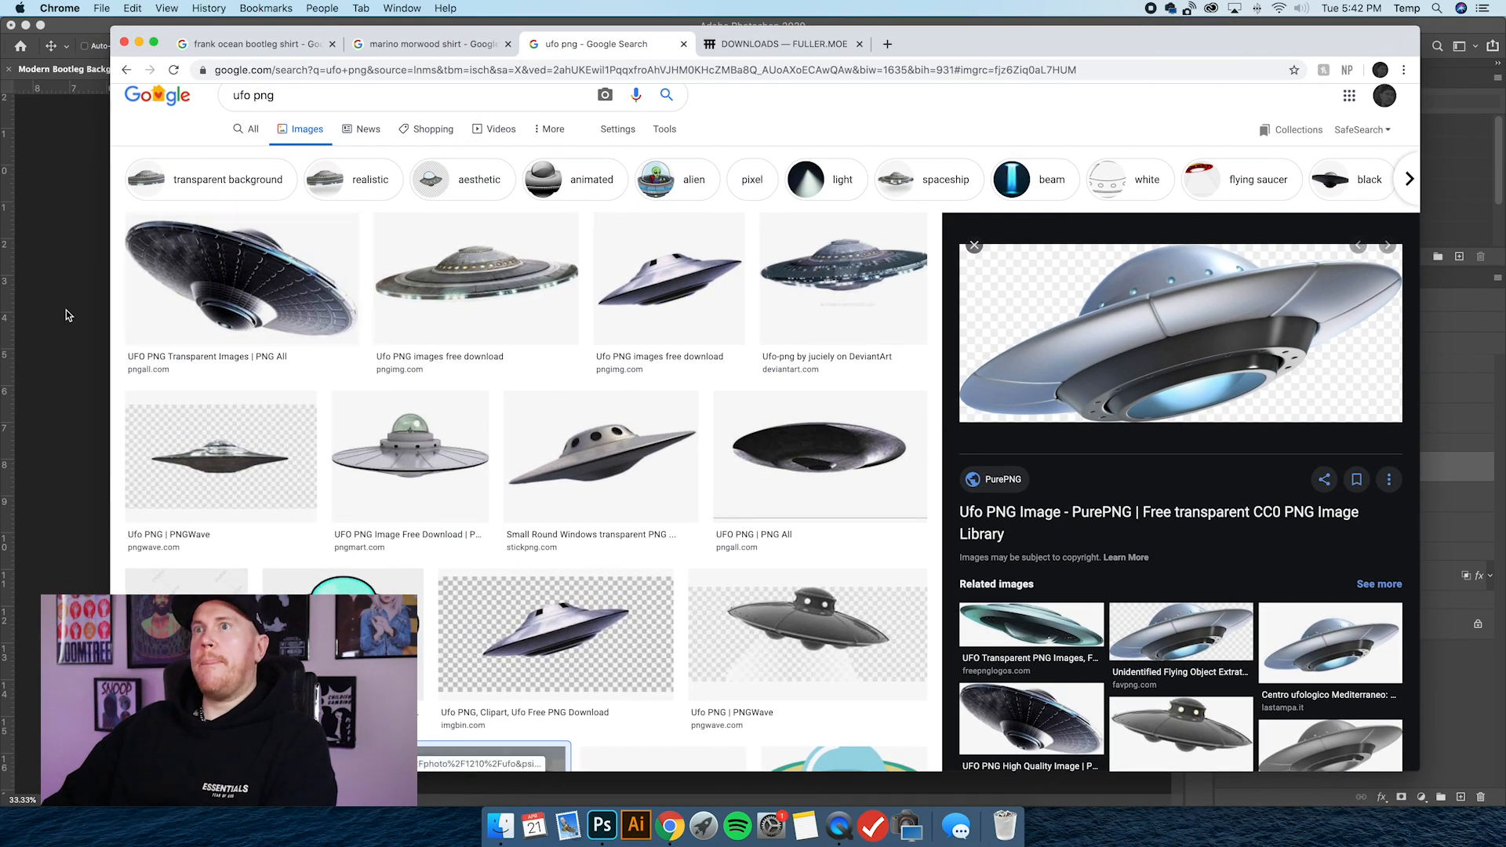
{"action": "left_click_drag", "start_coordinate": [1048, 401], "coordinate": [603, 827]}
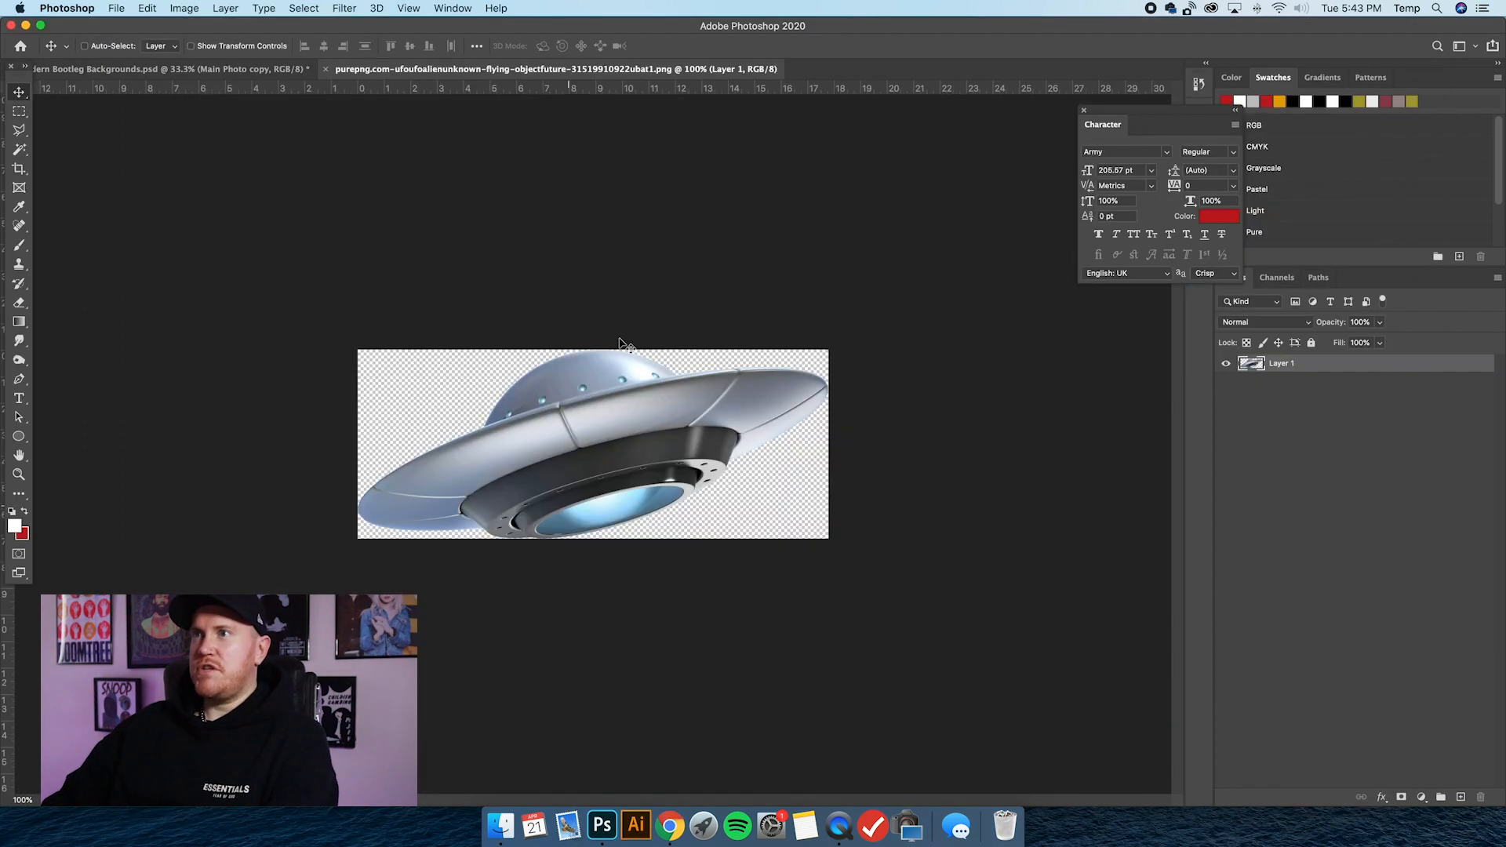
{"action": "key", "text": "super+a"}
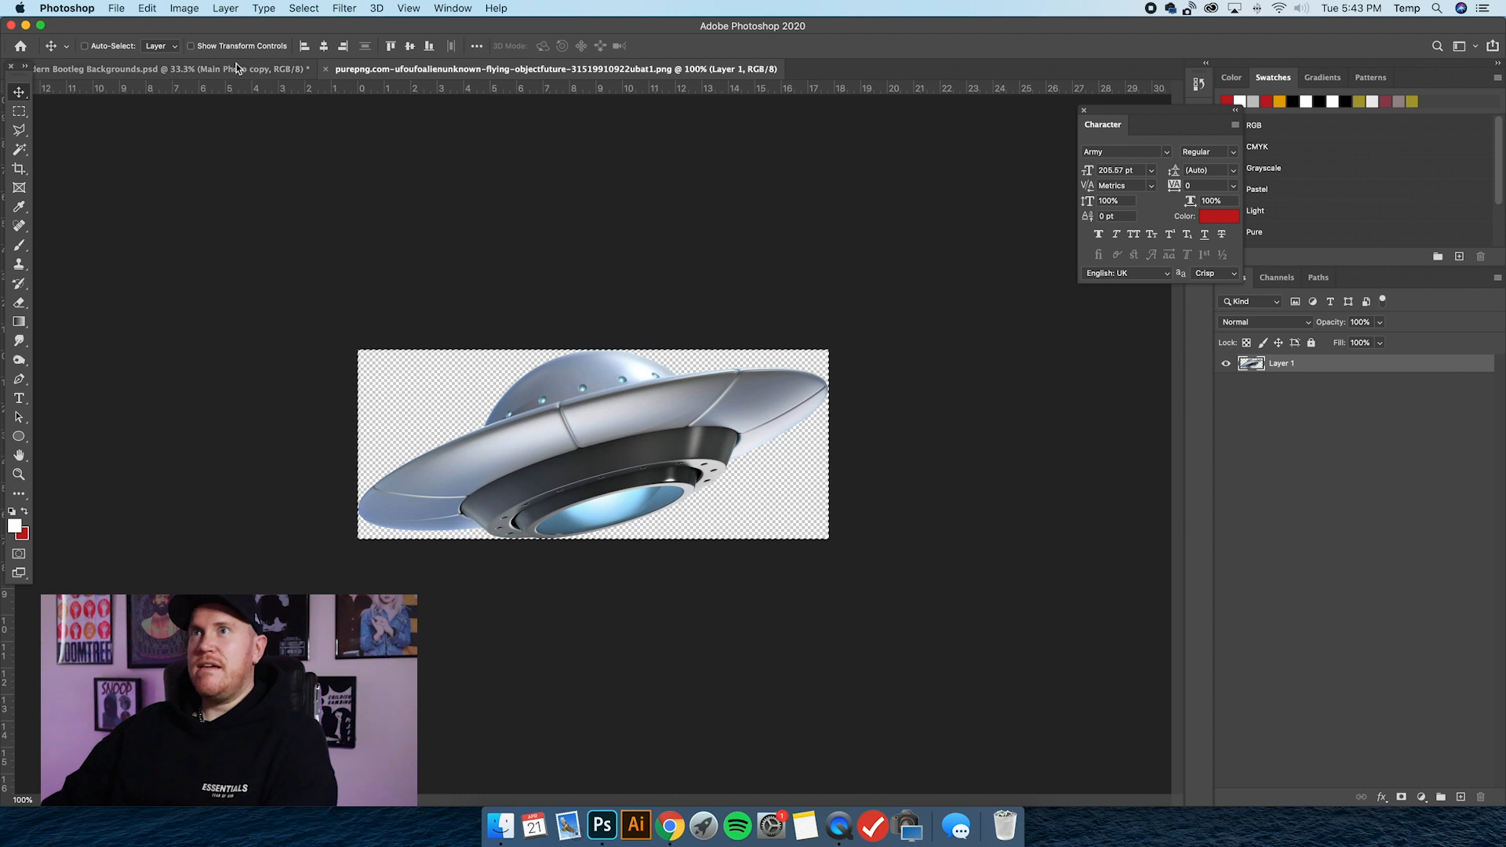
In the bootleg design, hide the existing UFO group and paste the copied UFO above the KID CUDI text layer.
{"action": "left_click", "coordinate": [165, 69]}
{"action": "left_click", "coordinate": [191, 46]}
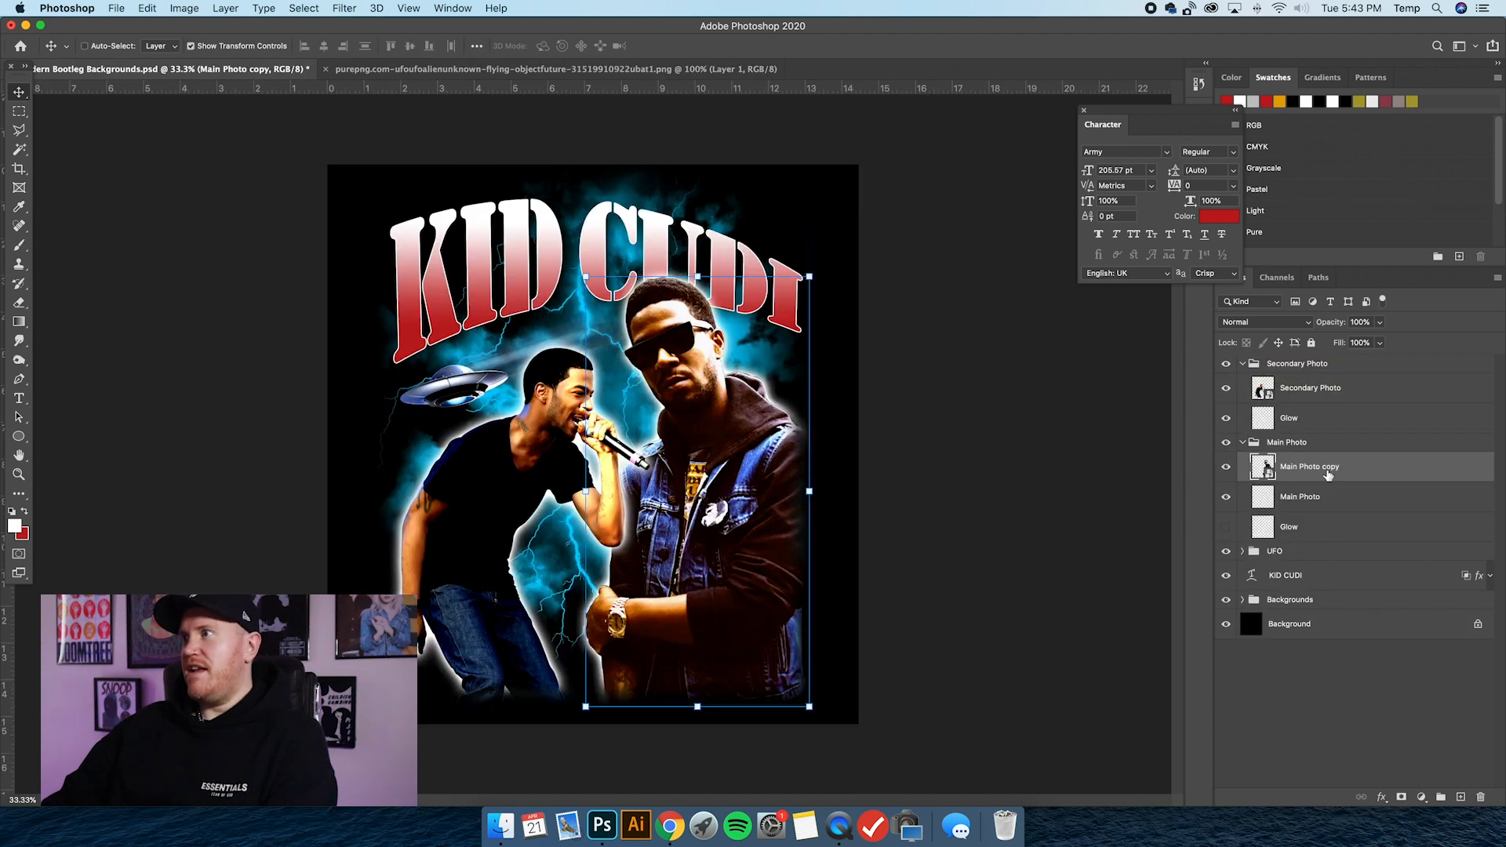
{"action": "left_click", "coordinate": [1243, 442]}
{"action": "left_click", "coordinate": [1227, 462]}
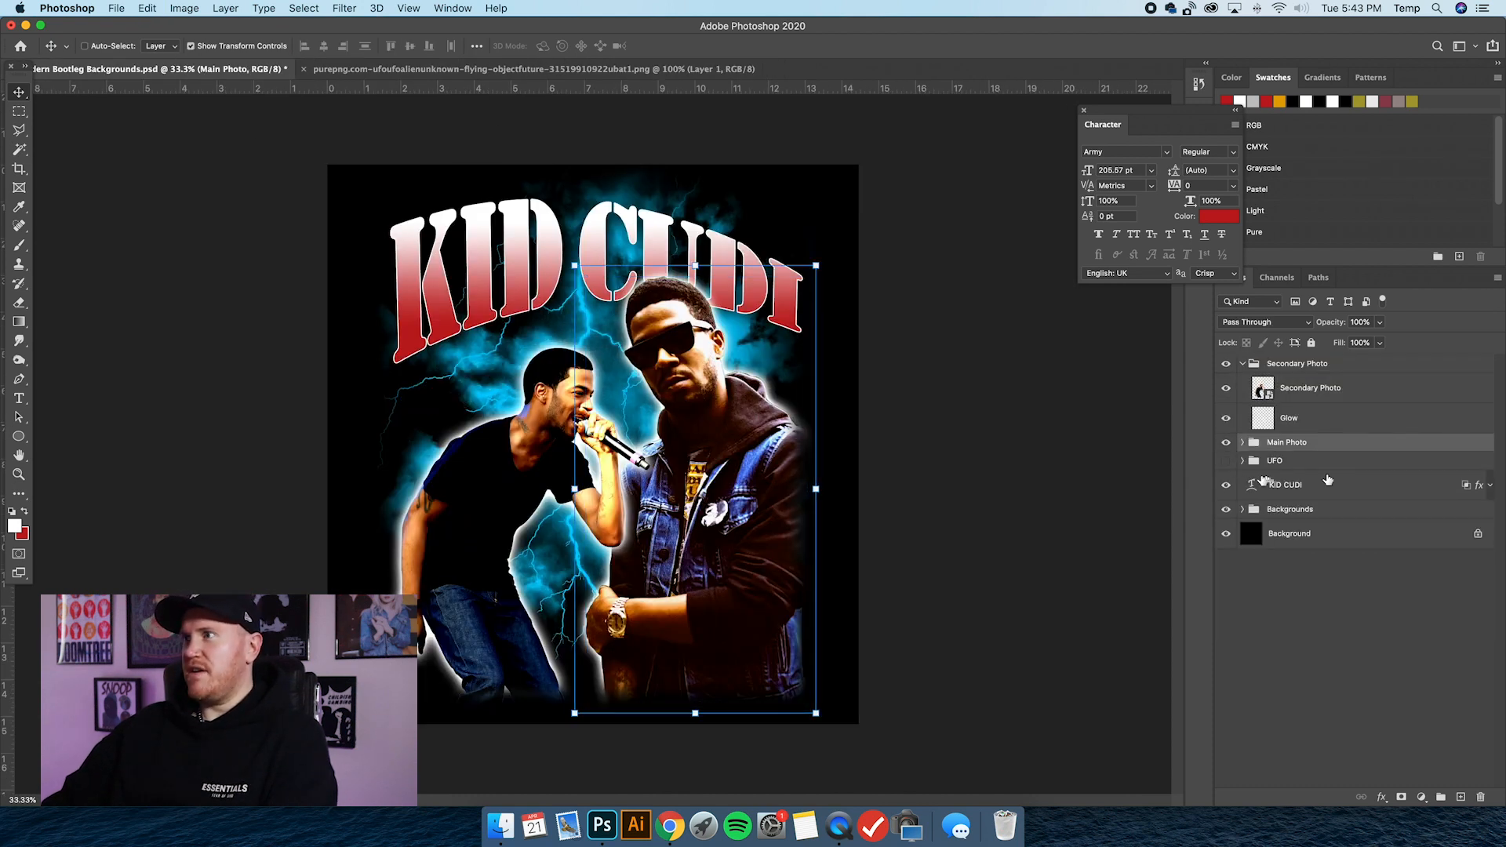
{"action": "left_click", "coordinate": [1326, 478]}
{"action": "key", "text": "super+v"}
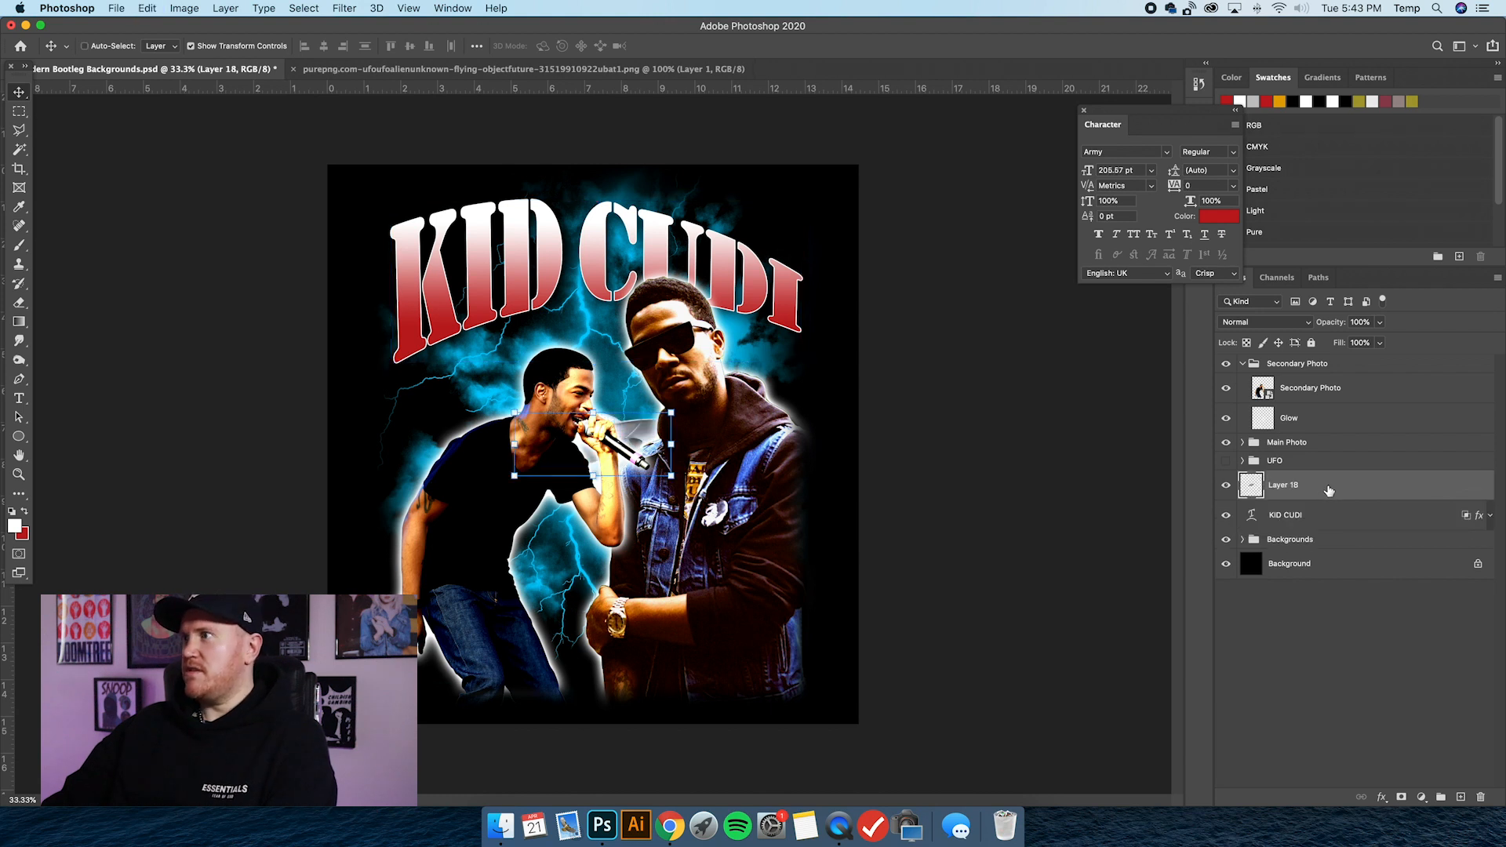
Move the pasted UFO below the word KID, beside the singing figure's head, and convert its layer to a Smart Object.
{"action": "left_click_drag", "start_coordinate": [571, 425], "coordinate": [449, 362]}
{"action": "right_click", "coordinate": [1318, 488]}
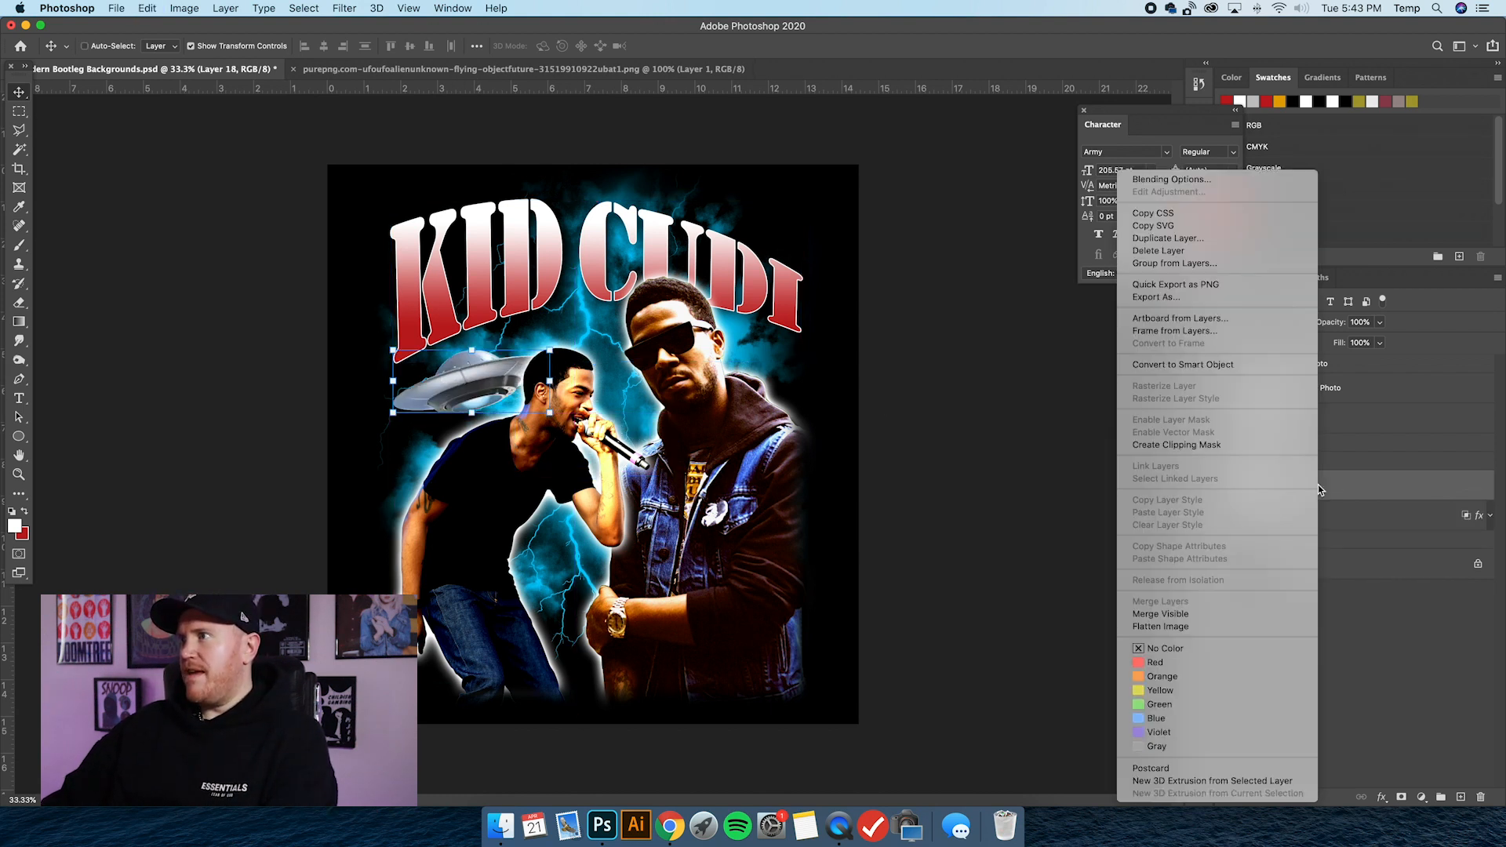
{"action": "left_click", "coordinate": [1205, 365]}
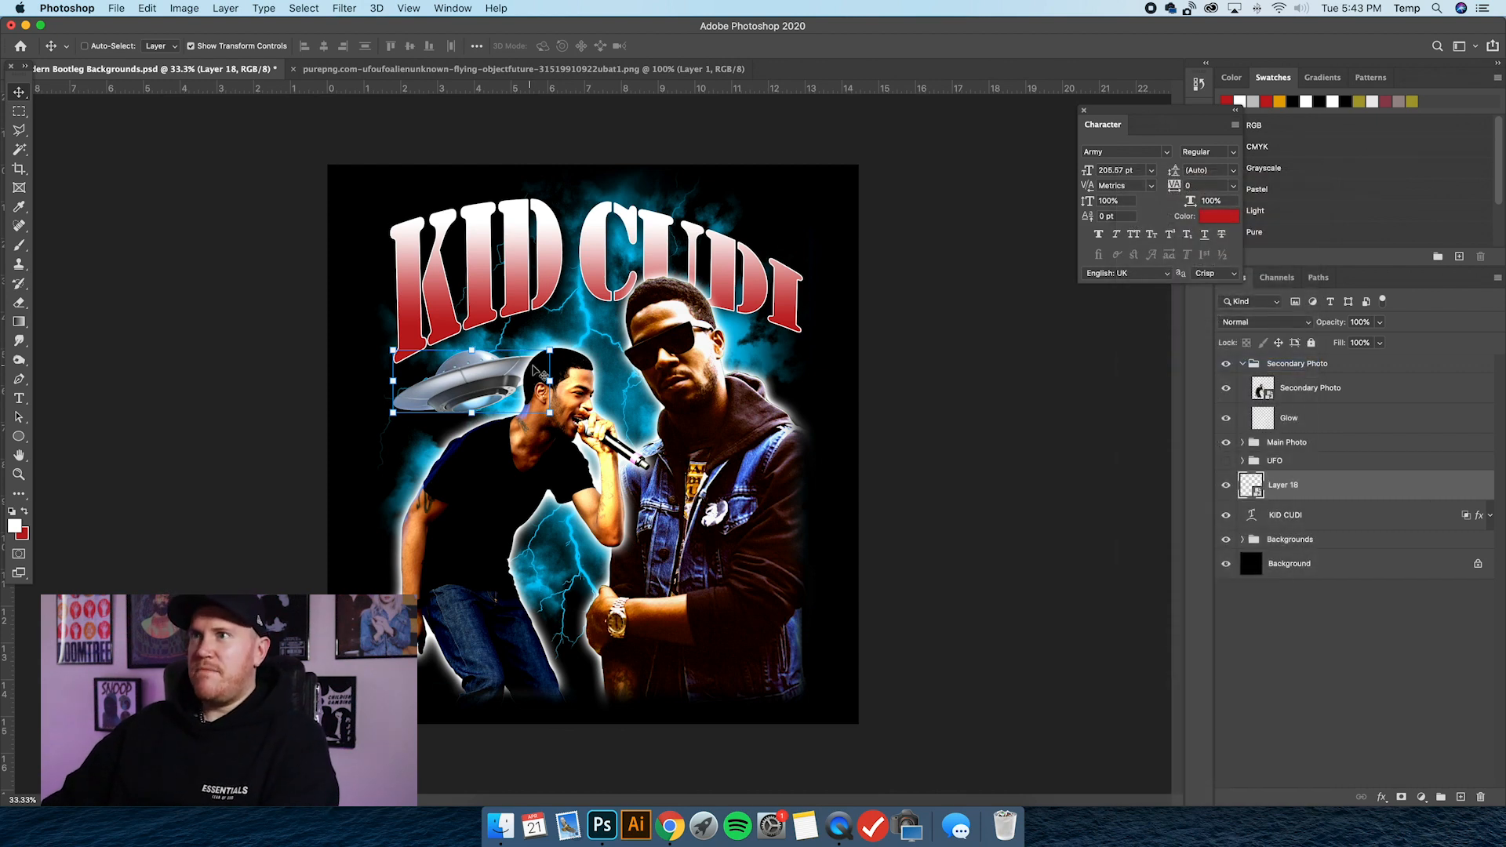
Scale the pasted UFO to about 65%, roughly 2.76 in wide, beneath the word KID and turn off the transform controls.
{"action": "key", "text": "ctrl+t"}
{"action": "left_click_drag", "start_coordinate": [550, 350], "coordinate": [490, 378]}
{"action": "left_click_drag", "start_coordinate": [404, 405], "coordinate": [401, 405]}
{"action": "left_click_drag", "start_coordinate": [492, 386], "coordinate": [507, 364]}
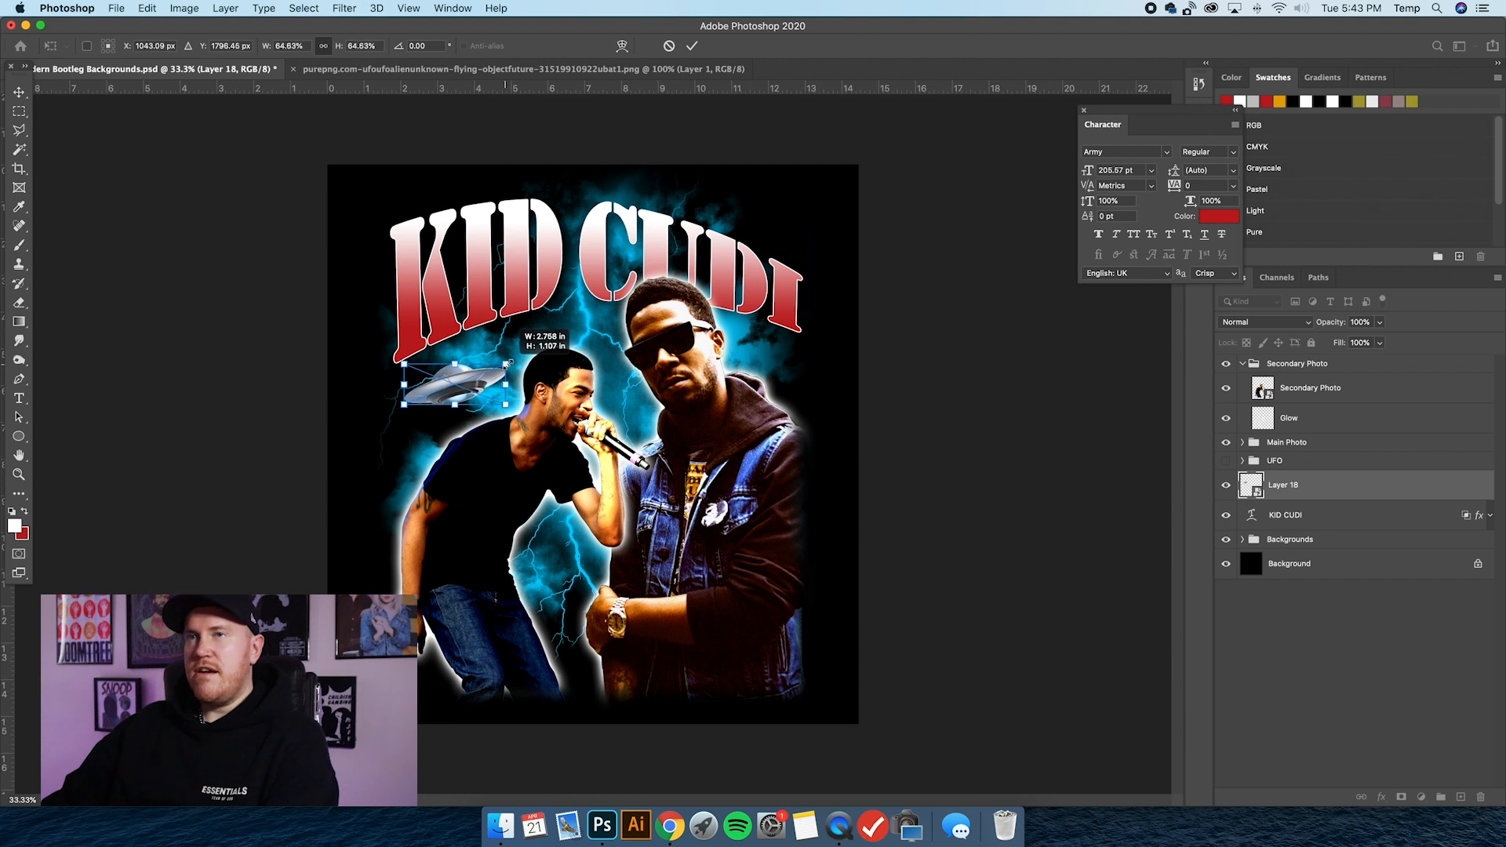
{"action": "key", "text": "Return"}
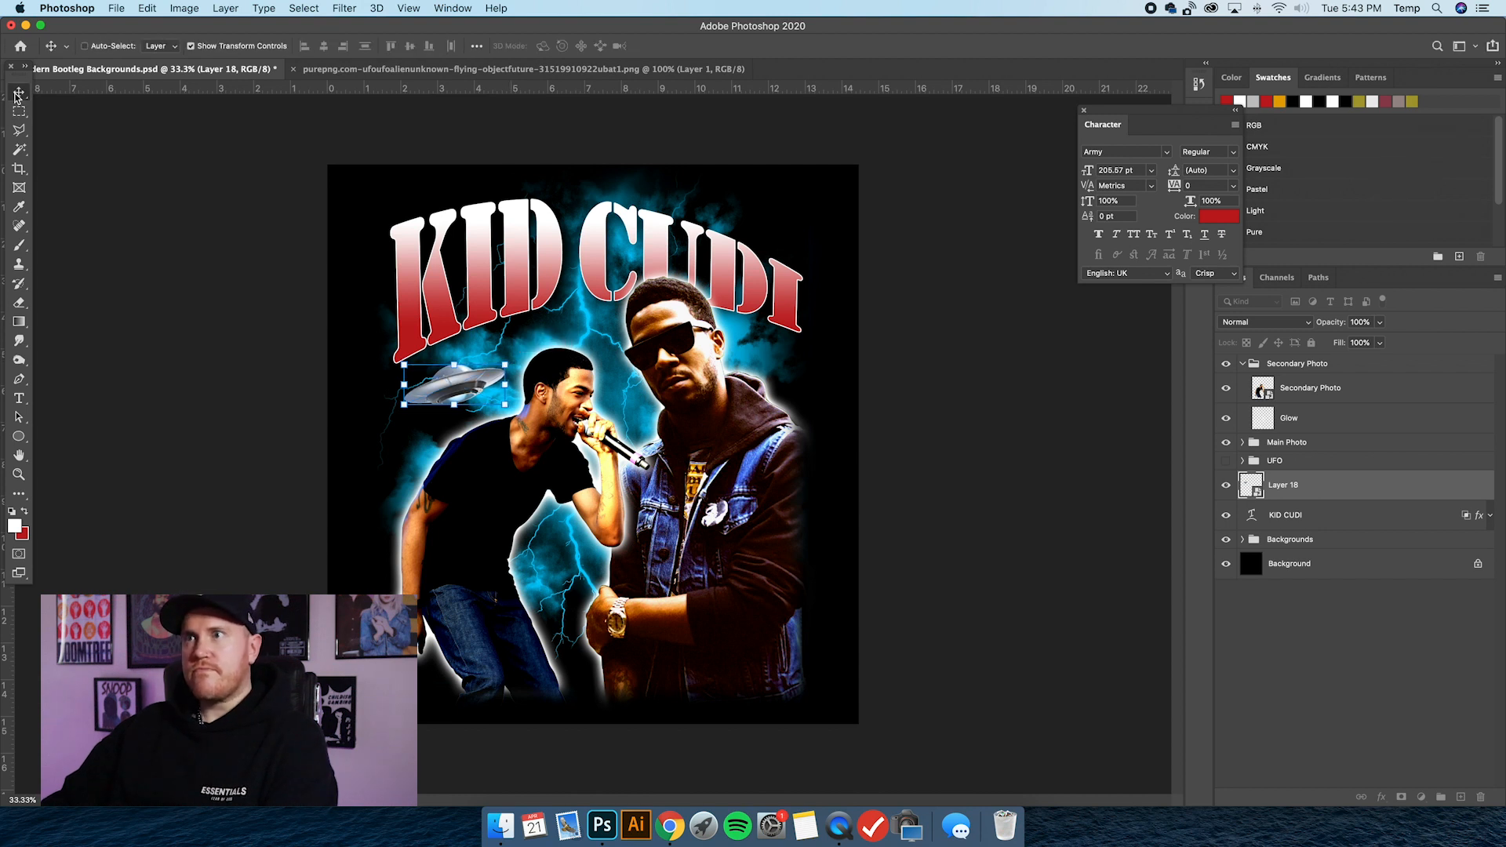
{"action": "left_click", "coordinate": [194, 46]}
Apply Hue/Saturation to the pasted UFO layer with hue -9 and saturation +31.
{"action": "key", "text": "super+u"}
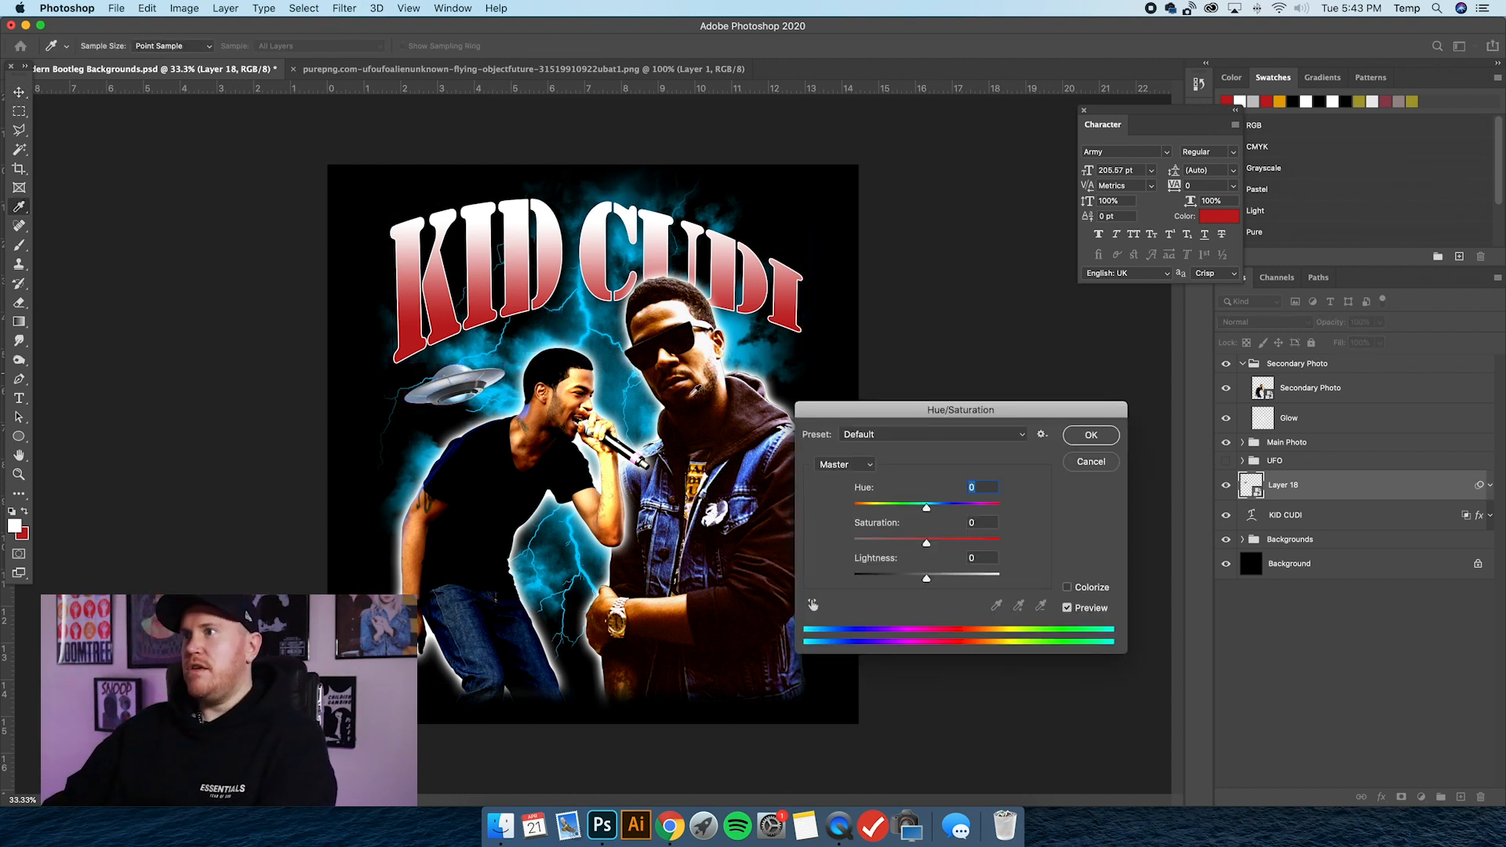
{"action": "left_click_drag", "start_coordinate": [925, 412], "coordinate": [965, 416]}
{"action": "left_click_drag", "start_coordinate": [971, 515], "coordinate": [1015, 550]}
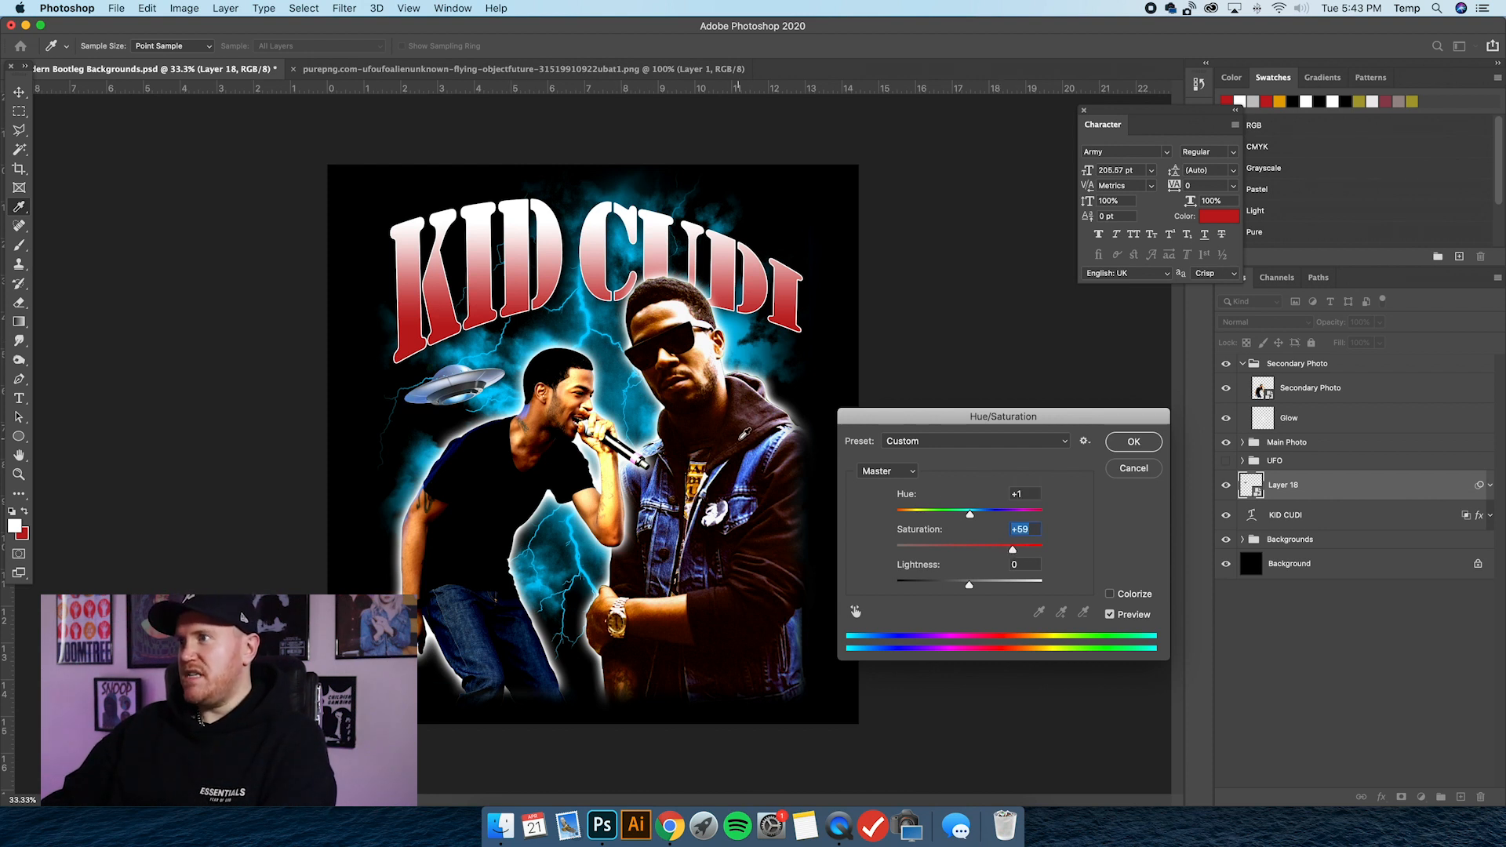
{"action": "left_click_drag", "start_coordinate": [1013, 550], "coordinate": [966, 516]}
{"action": "left_click", "coordinate": [1016, 496]}
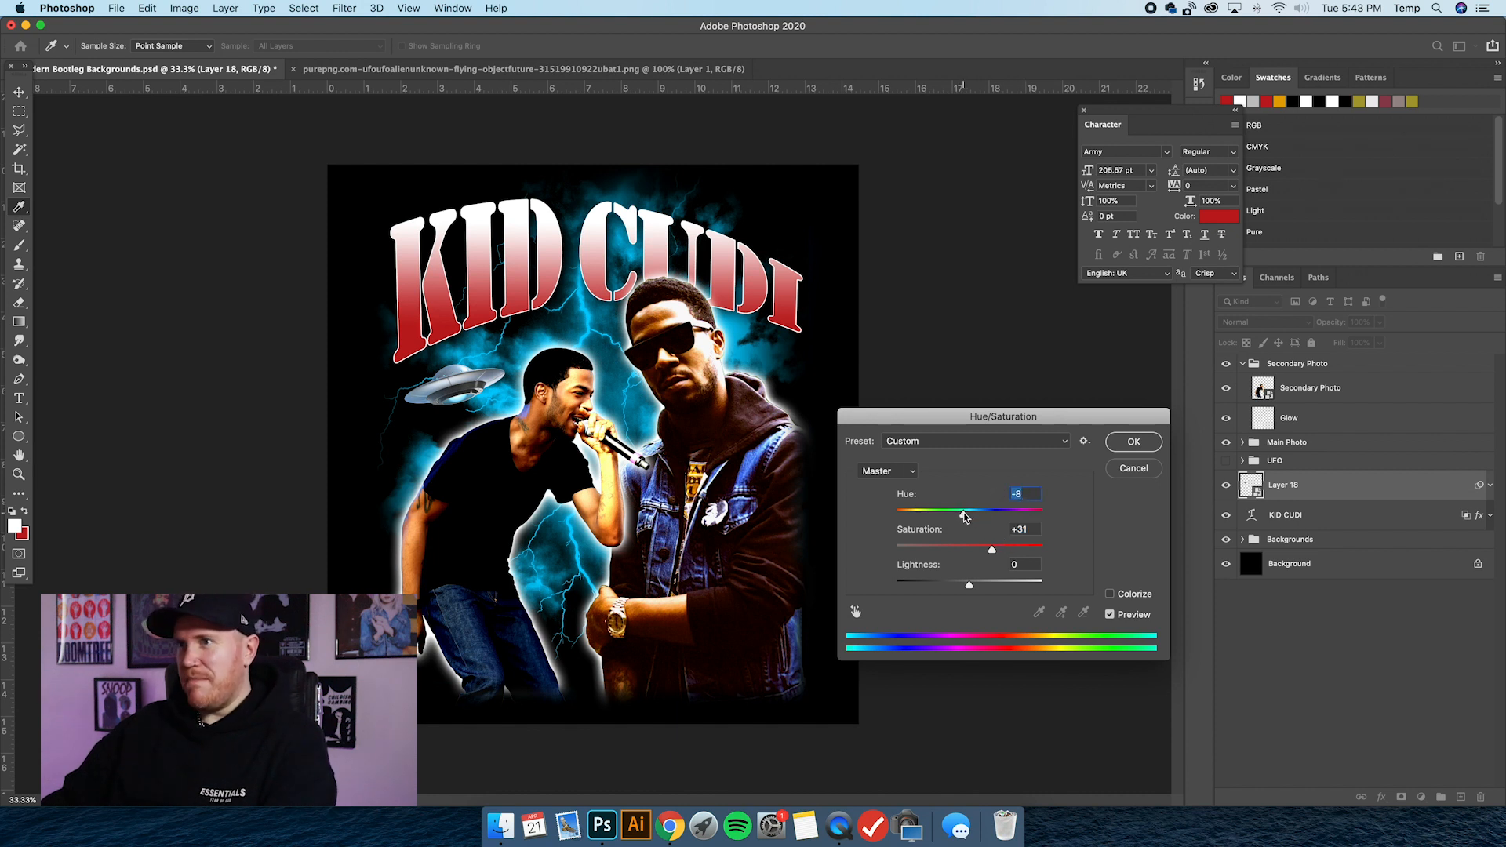
{"action": "key", "text": "Up"}
{"action": "key", "text": "Up"}
{"action": "key", "text": "Up"}
{"action": "key", "text": "Up"}
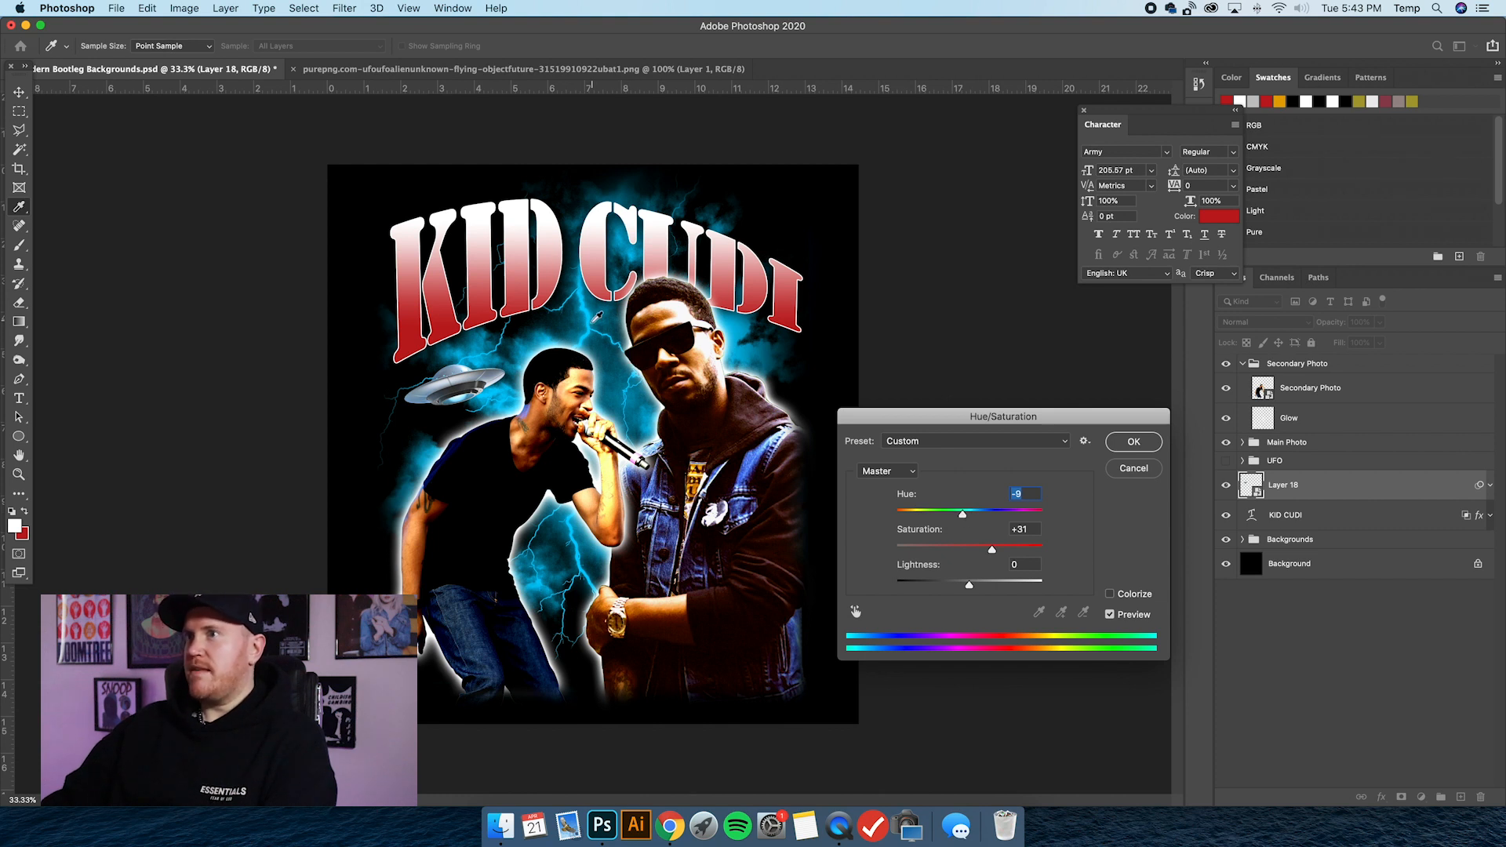
{"action": "left_click", "coordinate": [1134, 443]}
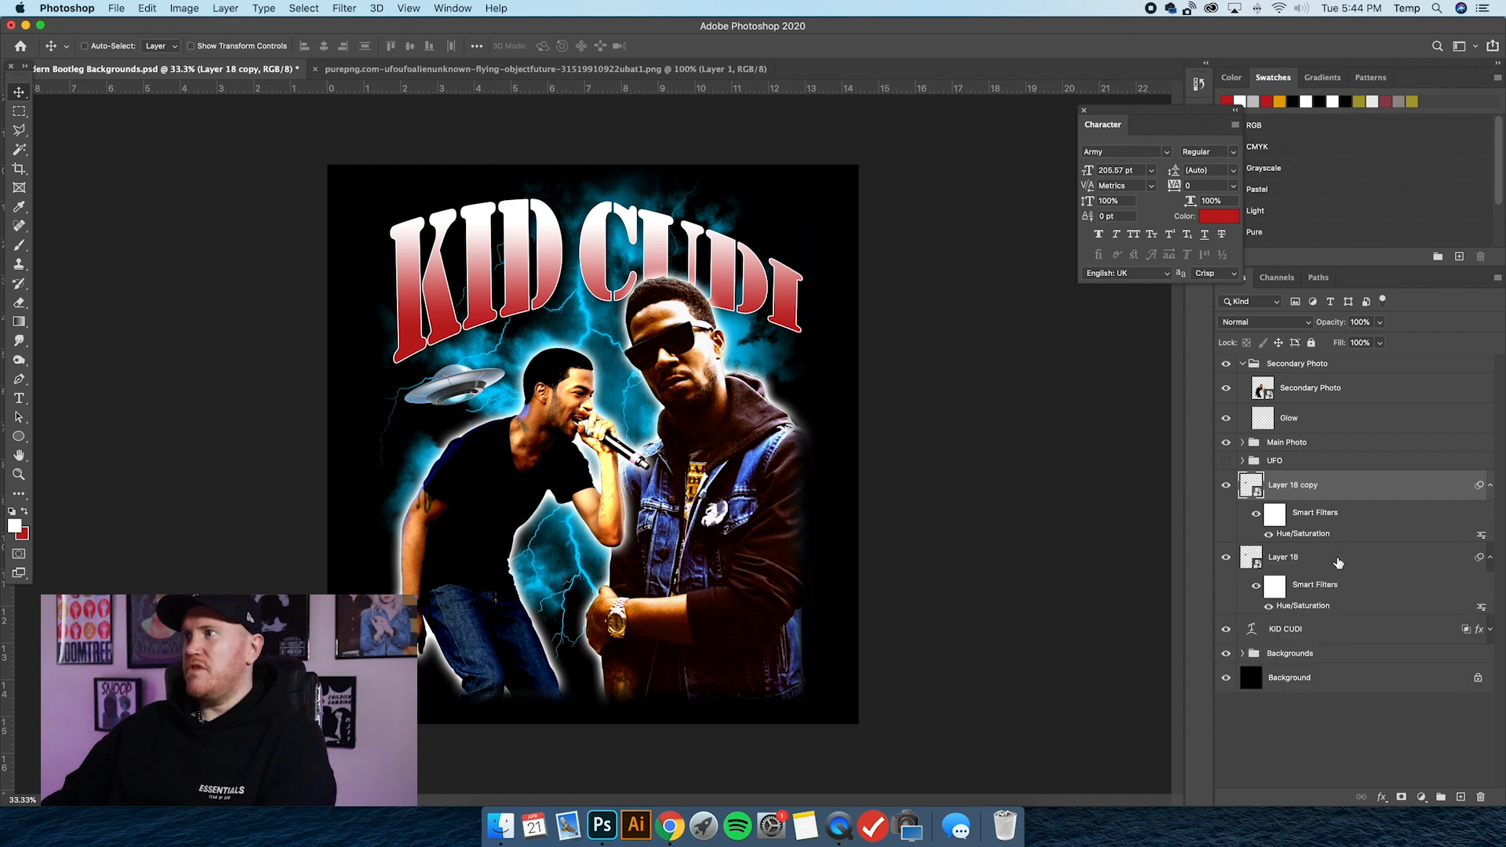
Duplicate the pasted UFO layer and rename the copy UFO.
{"action": "key", "text": "super+j"}
{"action": "left_click", "coordinate": [1299, 488]}
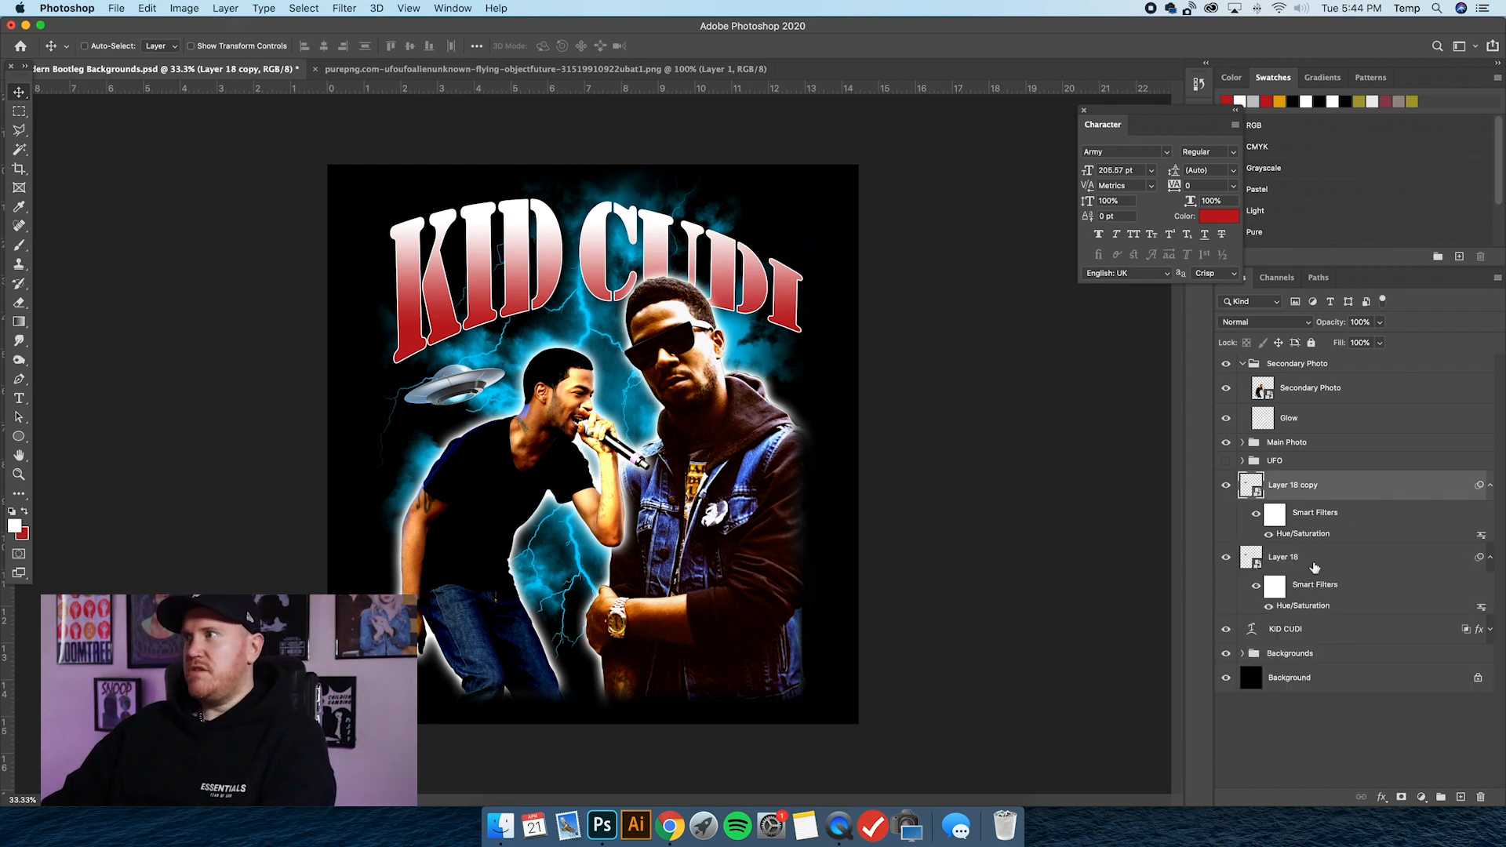
{"action": "double_click", "coordinate": [1287, 484]}
{"action": "type", "text": "U"}
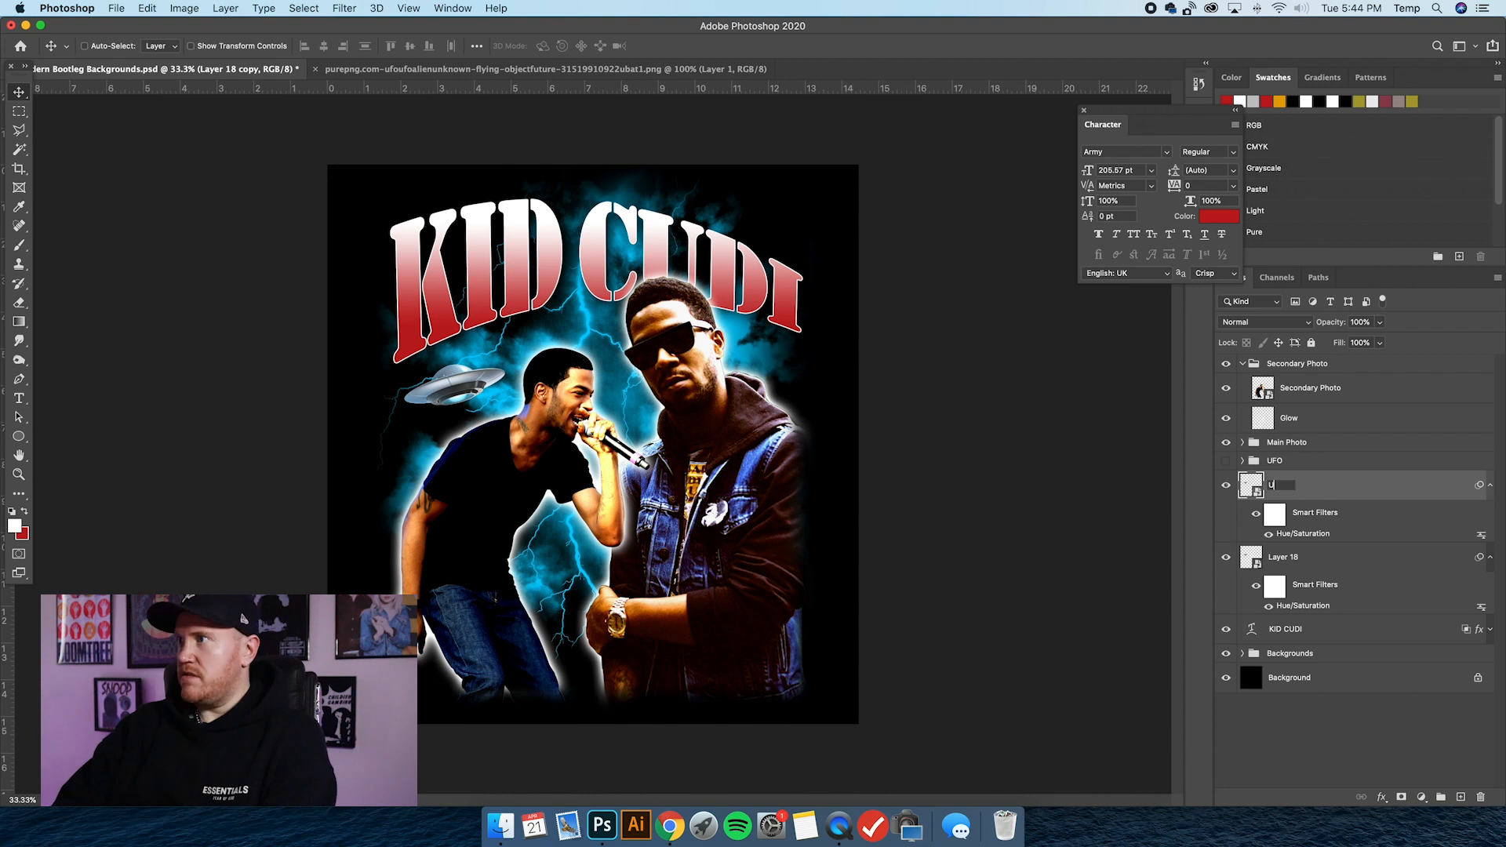
{"action": "type", "text": "FO"}
{"action": "key", "text": "Return"}
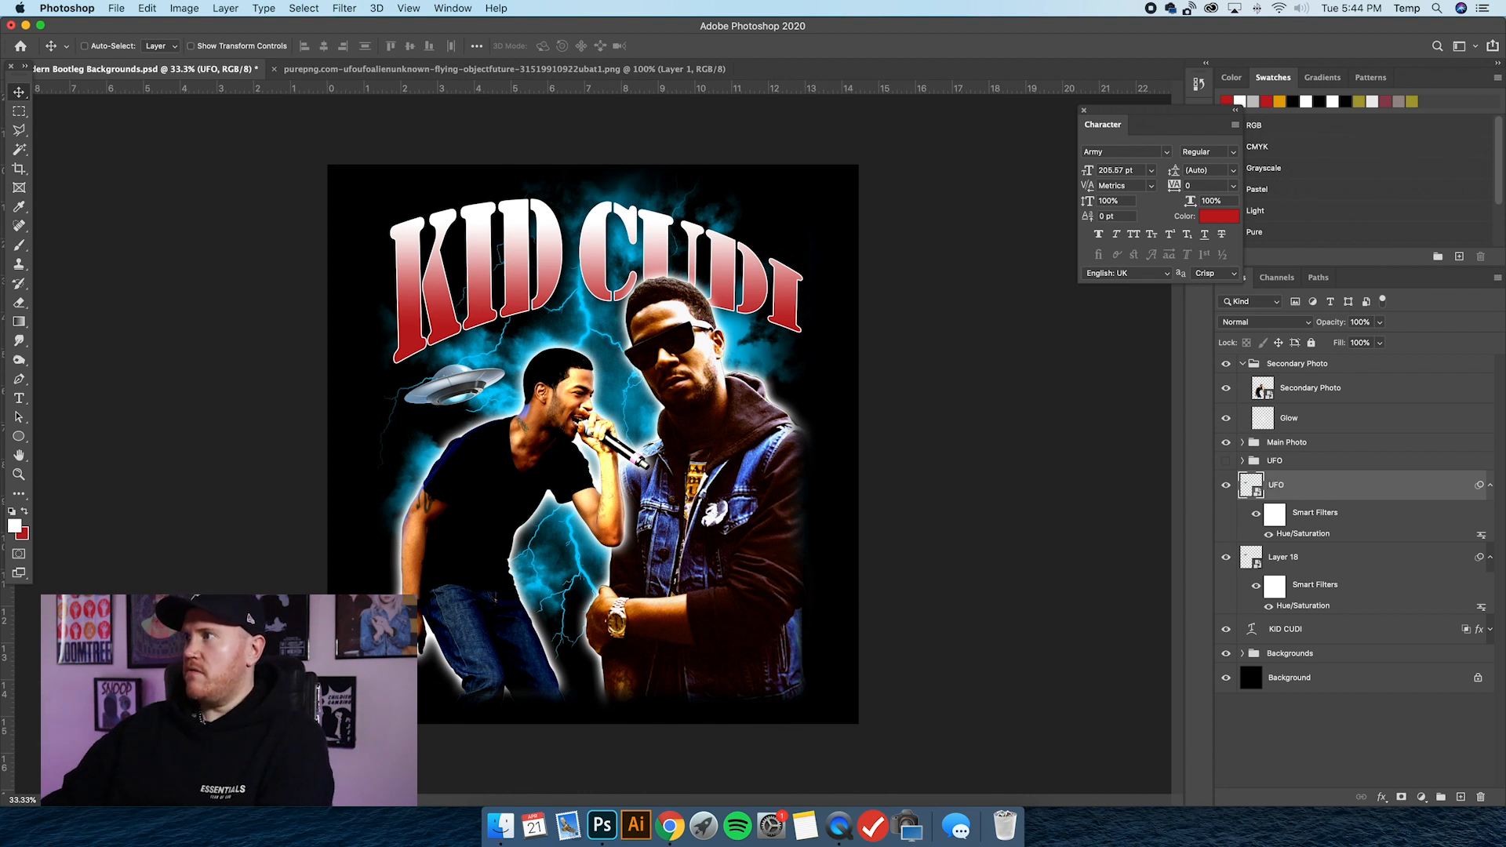
Collapse the UFO layer's smart filters and rename the original layer beneath it UFO Blur.
{"action": "left_click", "coordinate": [1490, 488]}
{"action": "double_click", "coordinate": [1282, 514]}
{"action": "type", "text": "B"}
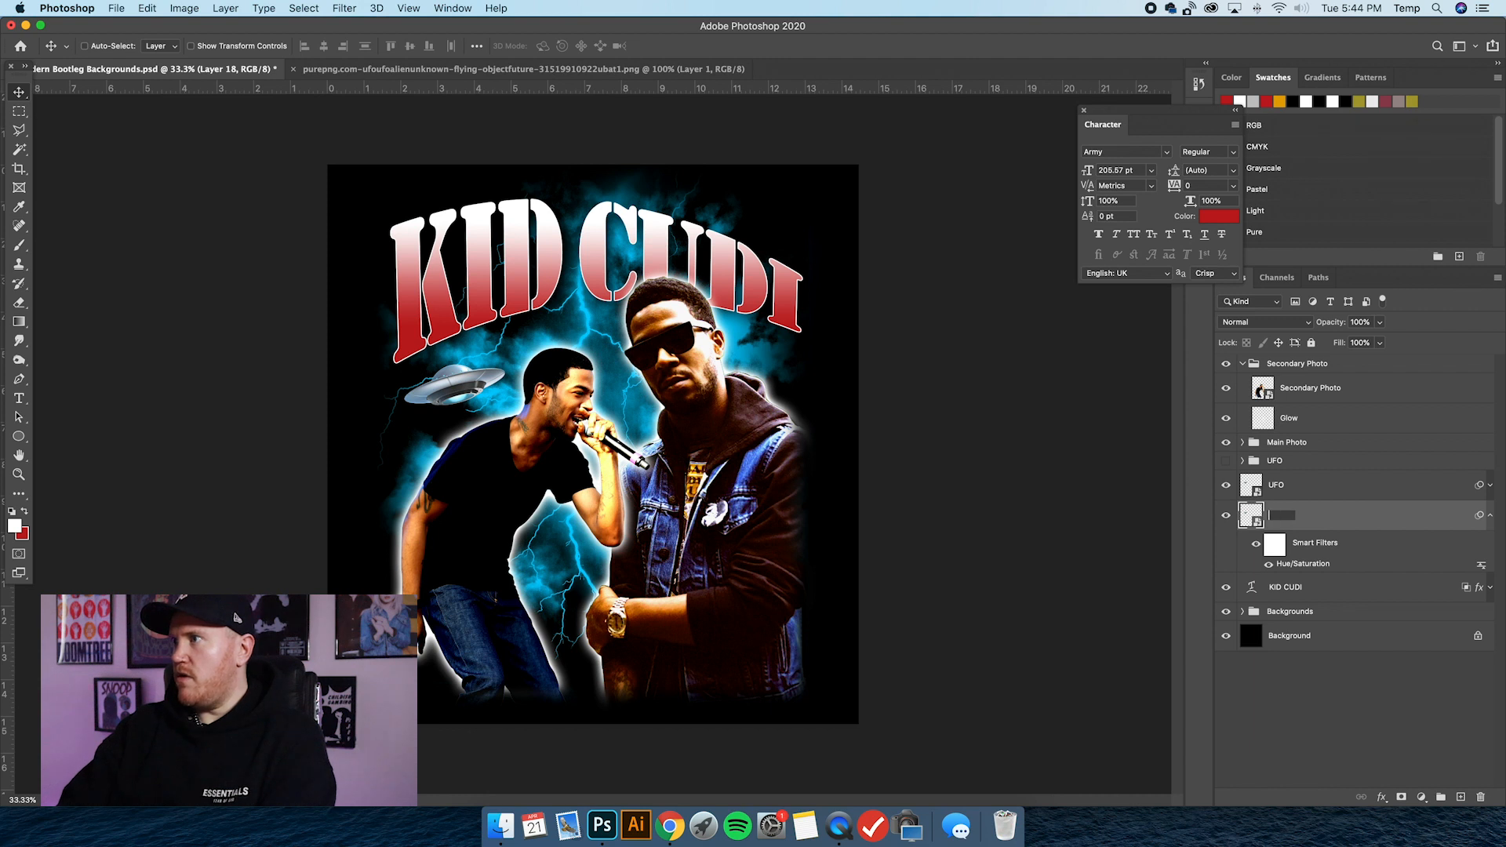
{"action": "type", "text": "lur"}
{"action": "key", "text": "Return"}
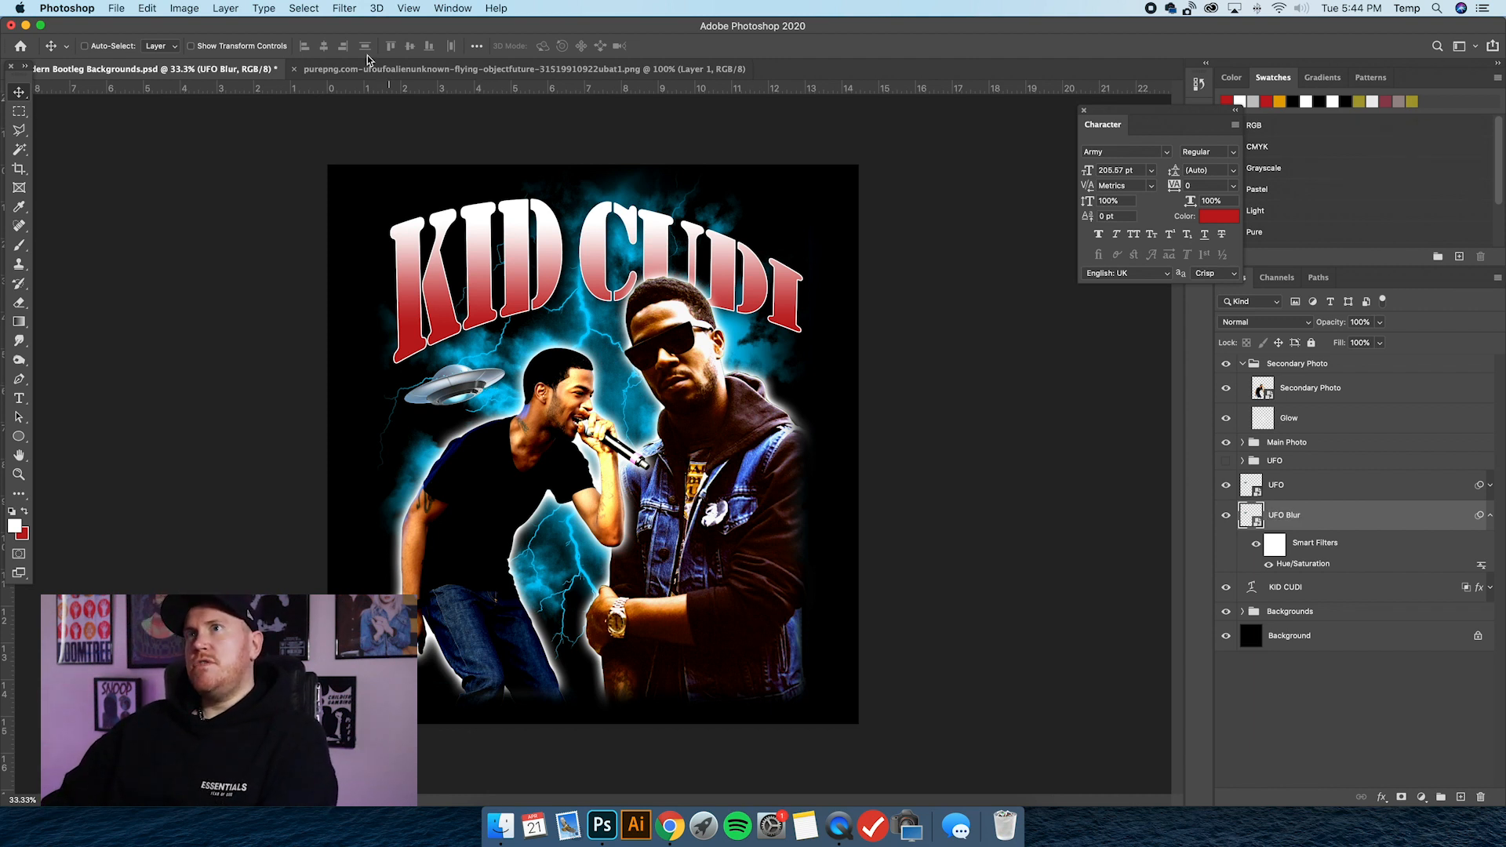
Apply a Motion Blur to the UFO Blur layer with an angle of 15° and a distance of 1188 pixels.
{"action": "left_click", "coordinate": [347, 9]}
{"action": "mouse_move", "coordinate": [376, 185]}
{"action": "left_click", "coordinate": [620, 268]}
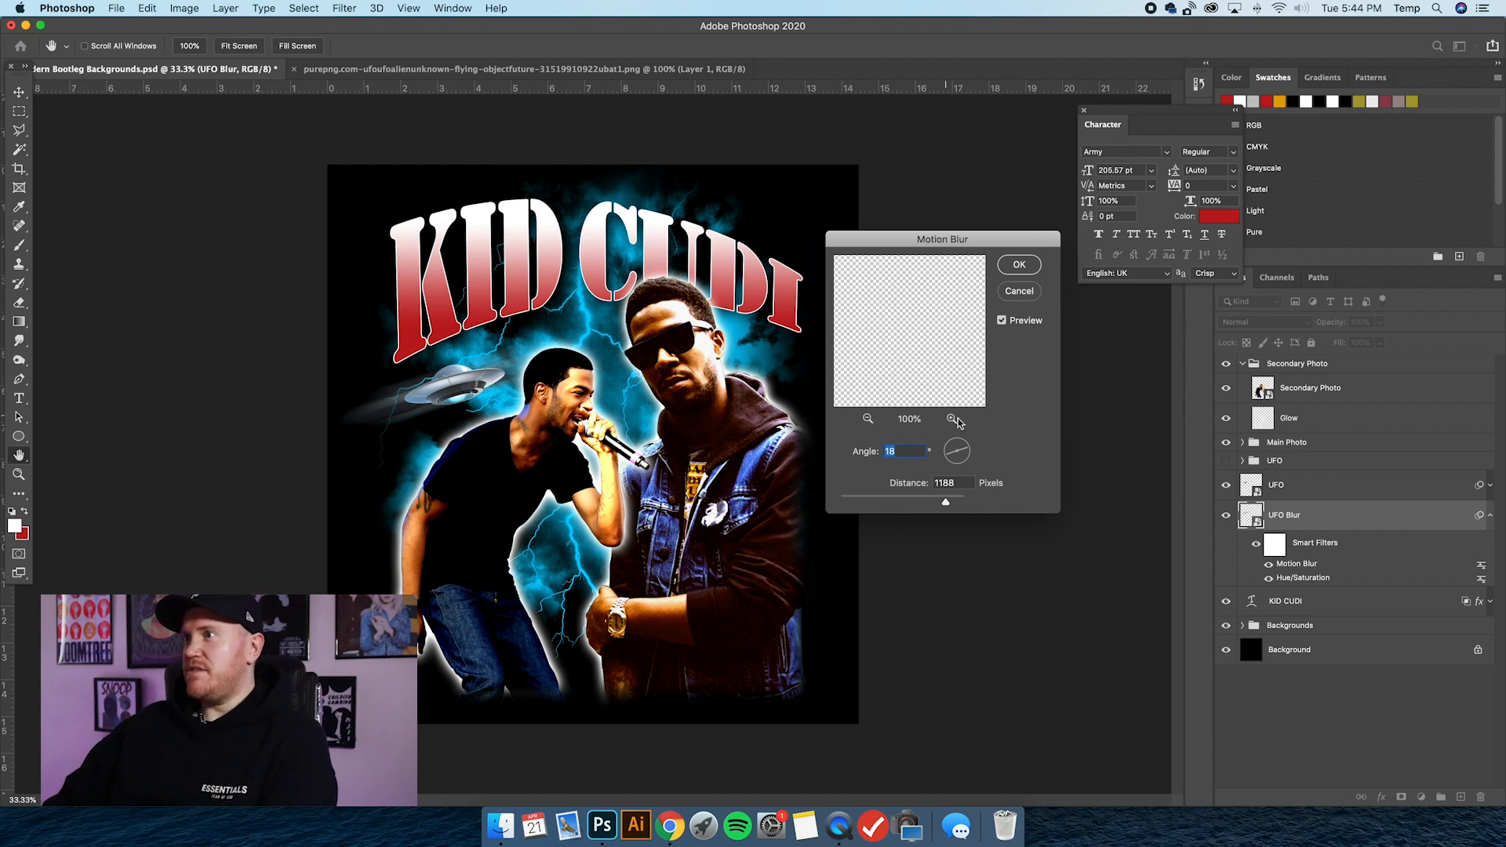
{"action": "left_click_drag", "start_coordinate": [952, 455], "coordinate": [966, 453]}
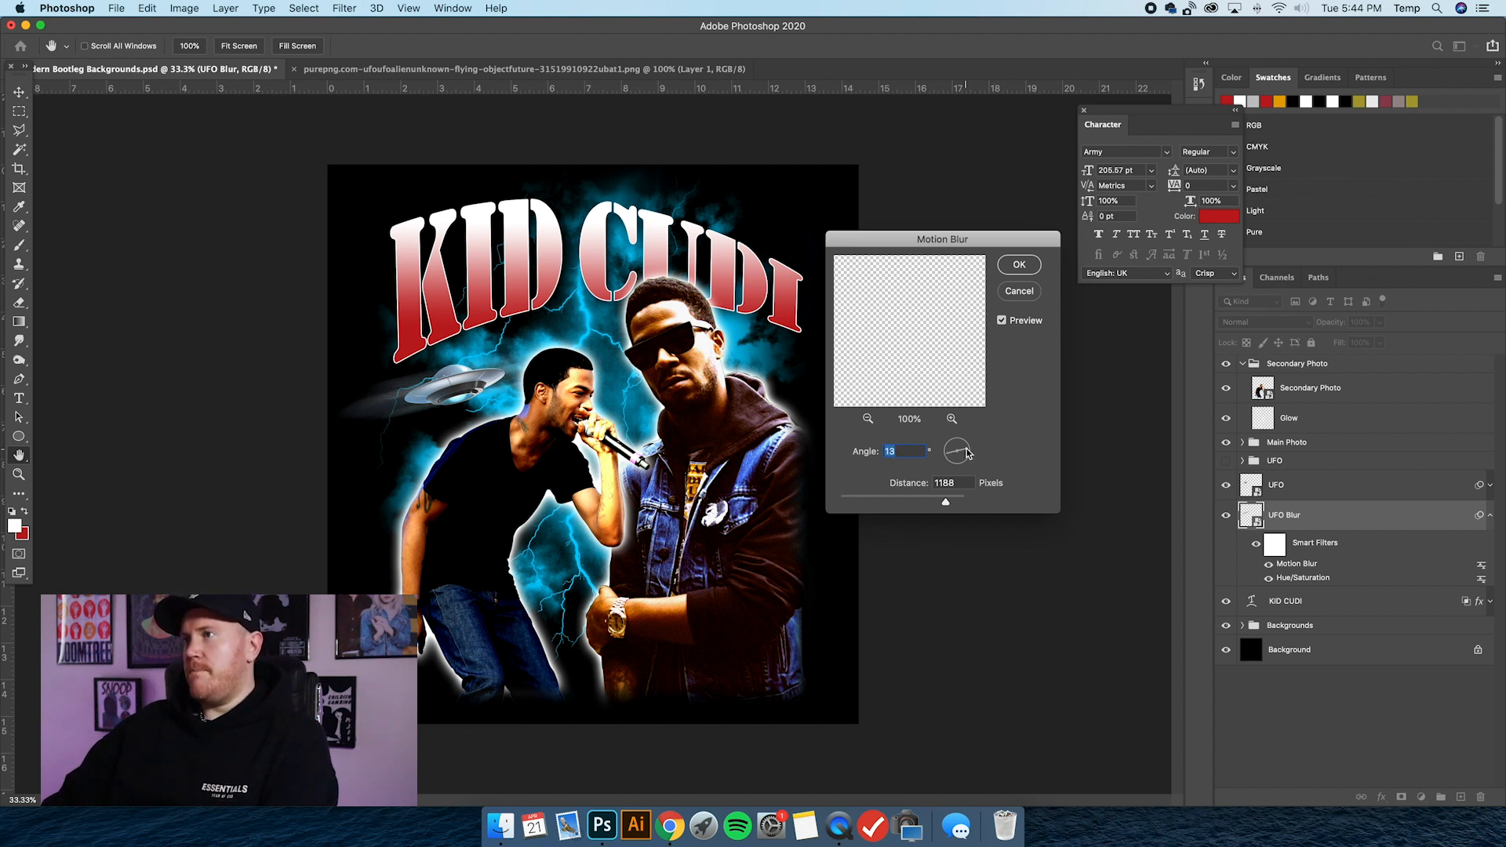
{"action": "left_click_drag", "start_coordinate": [968, 454], "coordinate": [967, 453]}
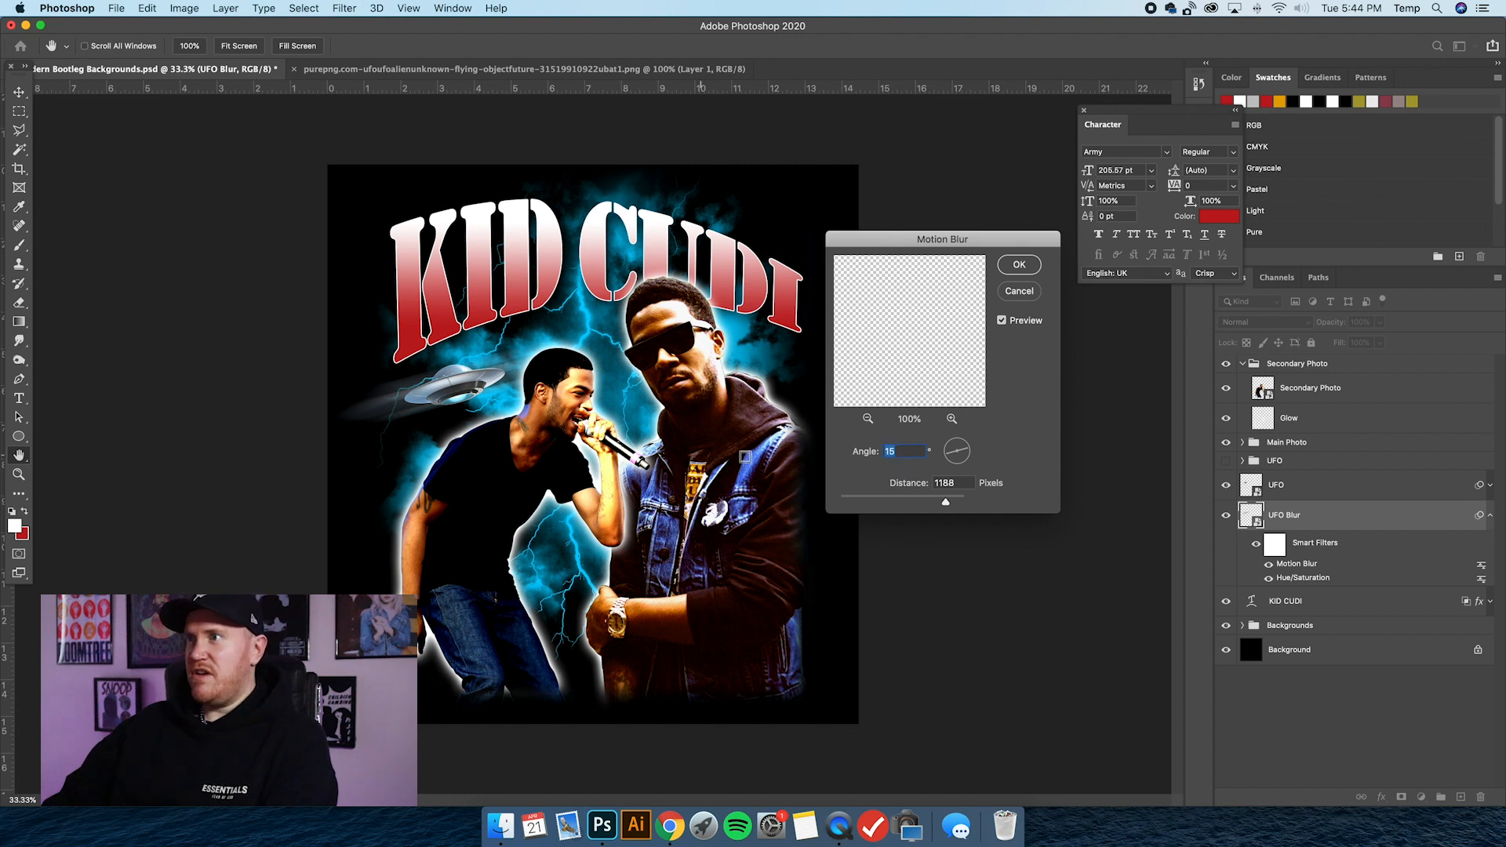
{"action": "left_click", "coordinate": [1020, 267]}
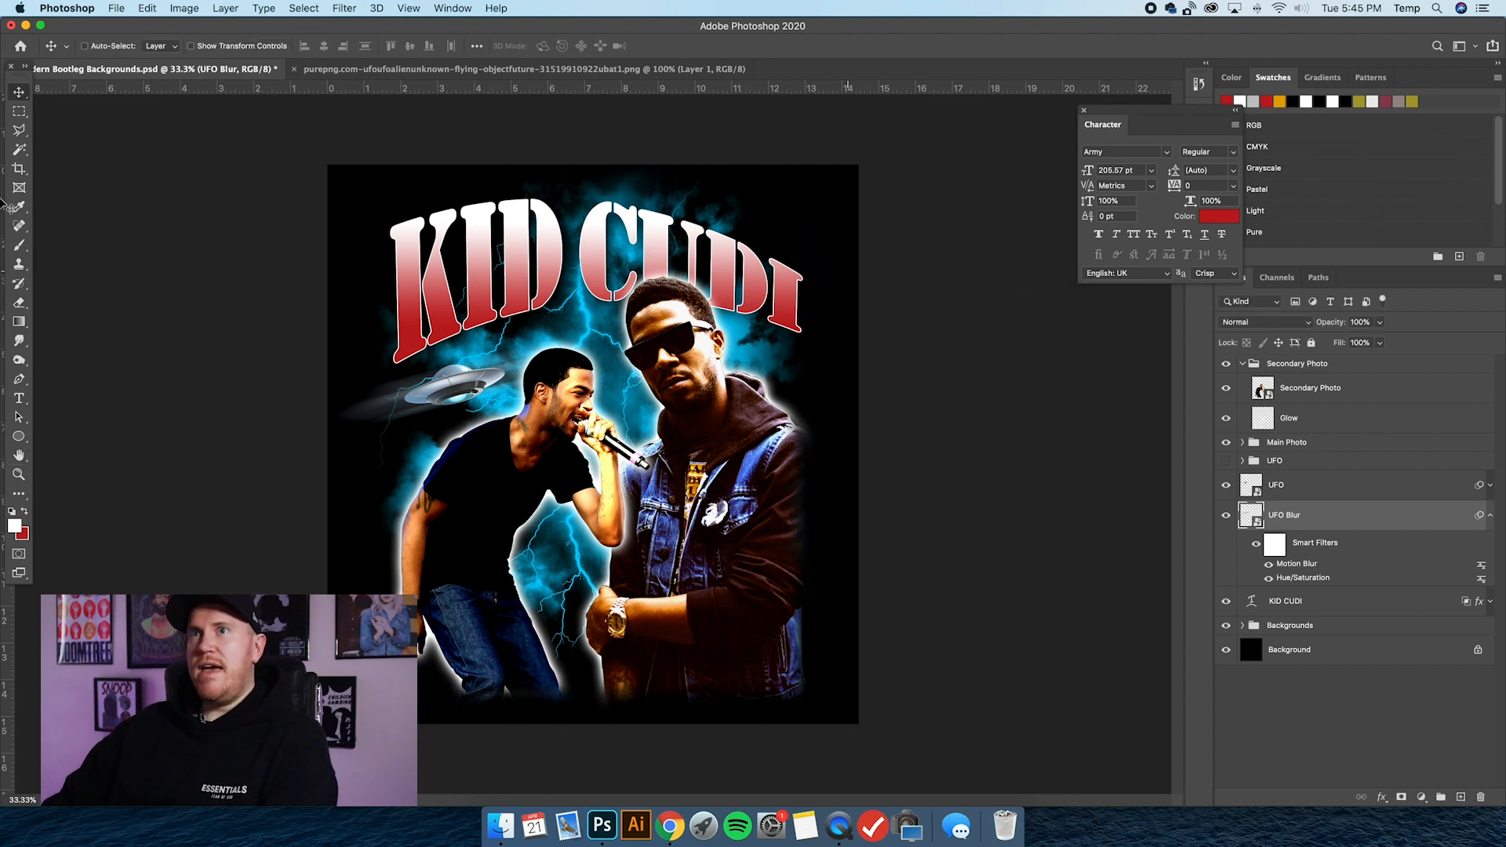
Move the UFO Blur layer up and to the right so the blur trails behind the UFO, keeping its opacity at 100%.
{"action": "left_click_drag", "start_coordinate": [499, 382], "coordinate": [547, 358]}
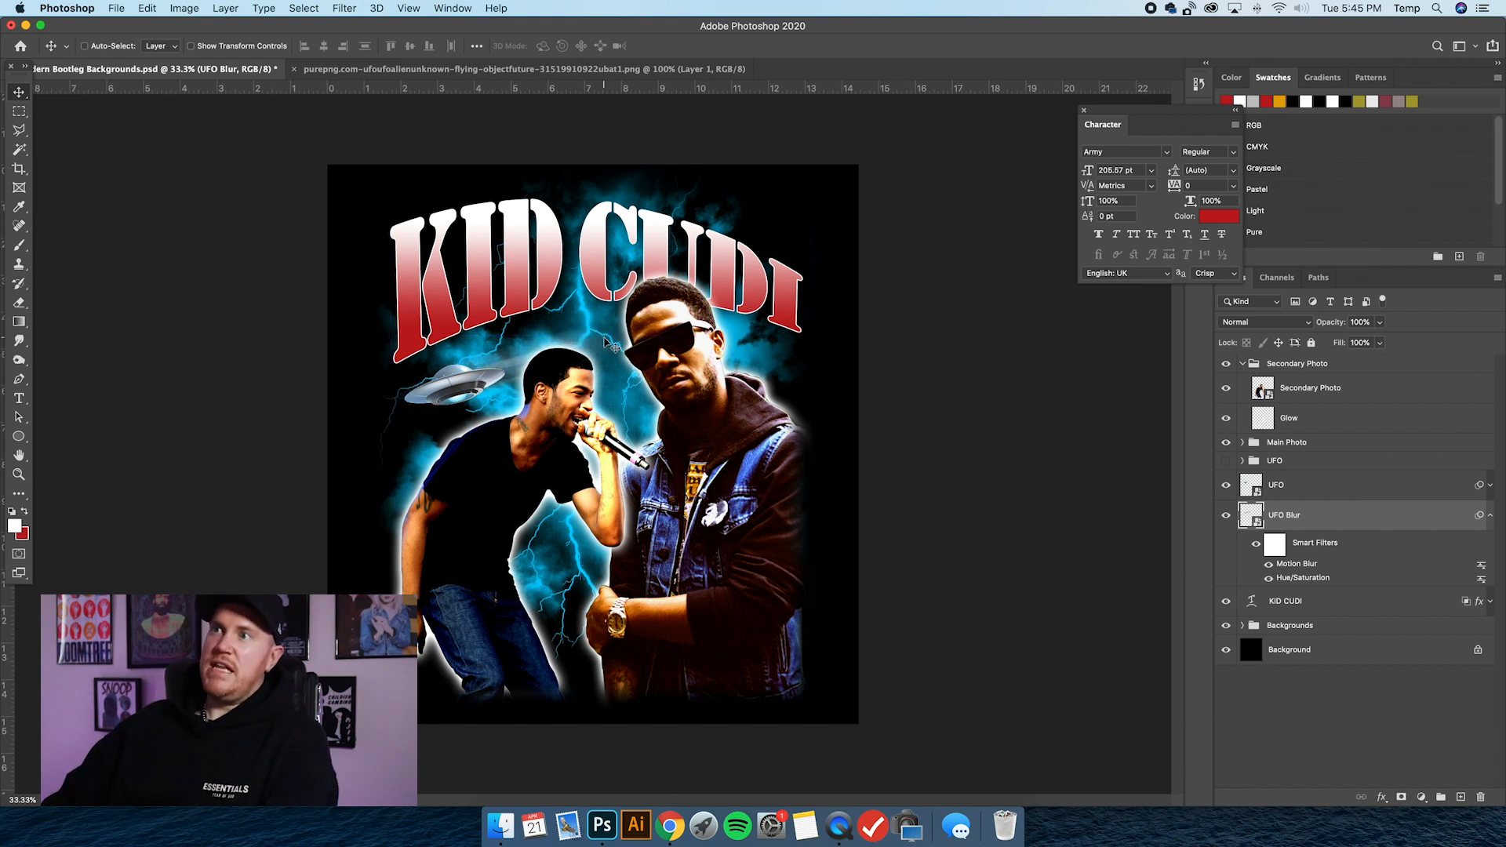
{"action": "left_click_drag", "start_coordinate": [516, 369], "coordinate": [560, 357]}
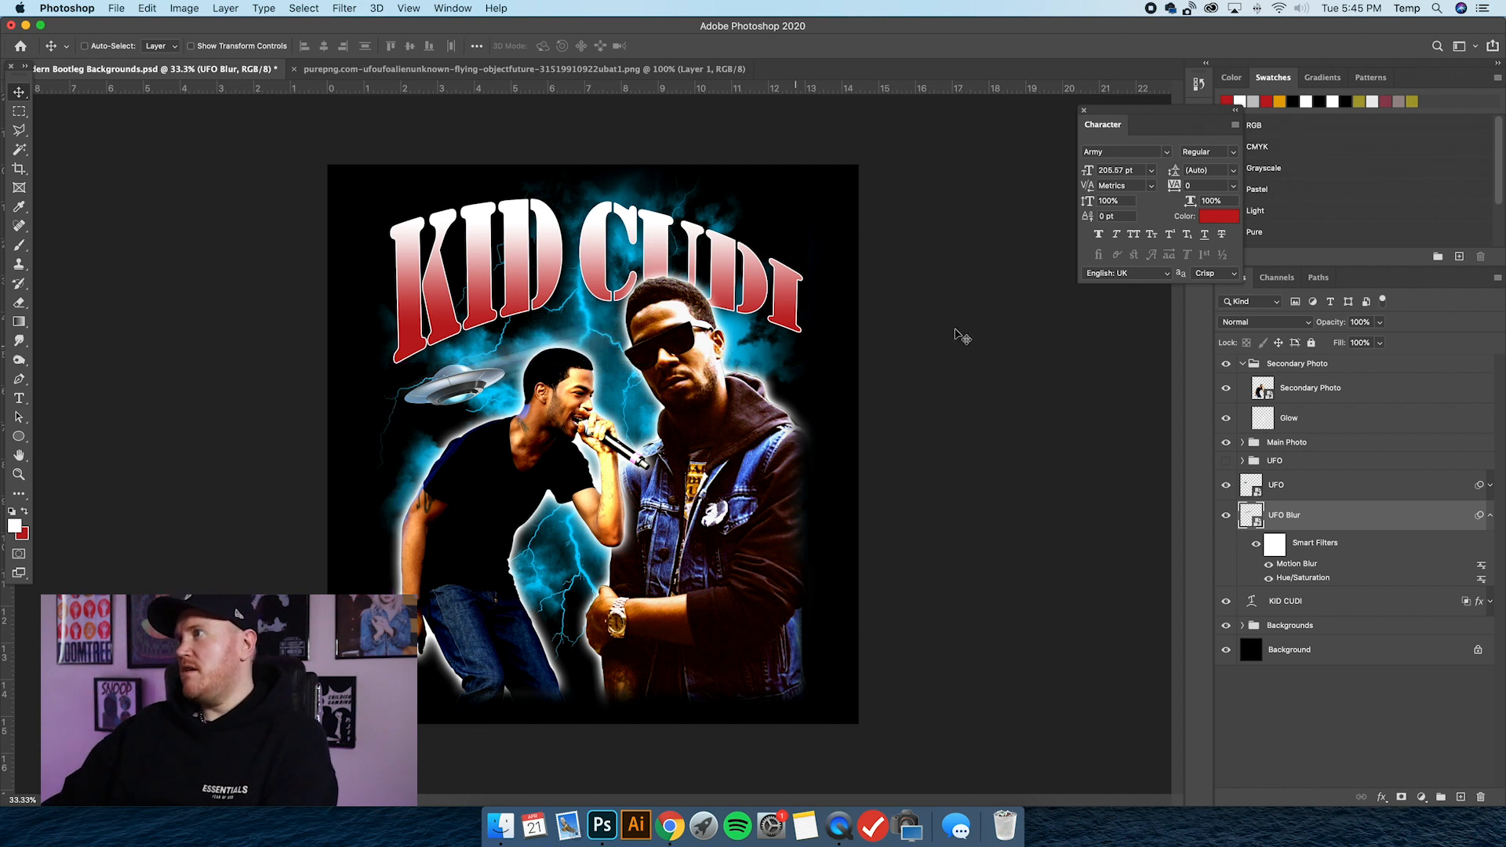
{"action": "left_click", "coordinate": [1380, 321]}
{"action": "mouse_move", "coordinate": [1382, 339]}
{"action": "left_mouse_down"}
{"action": "mouse_move", "coordinate": [1358, 341]}
{"action": "mouse_move", "coordinate": [1380, 341]}
{"action": "left_mouse_up"}
{"action": "left_click", "coordinate": [492, 332]}
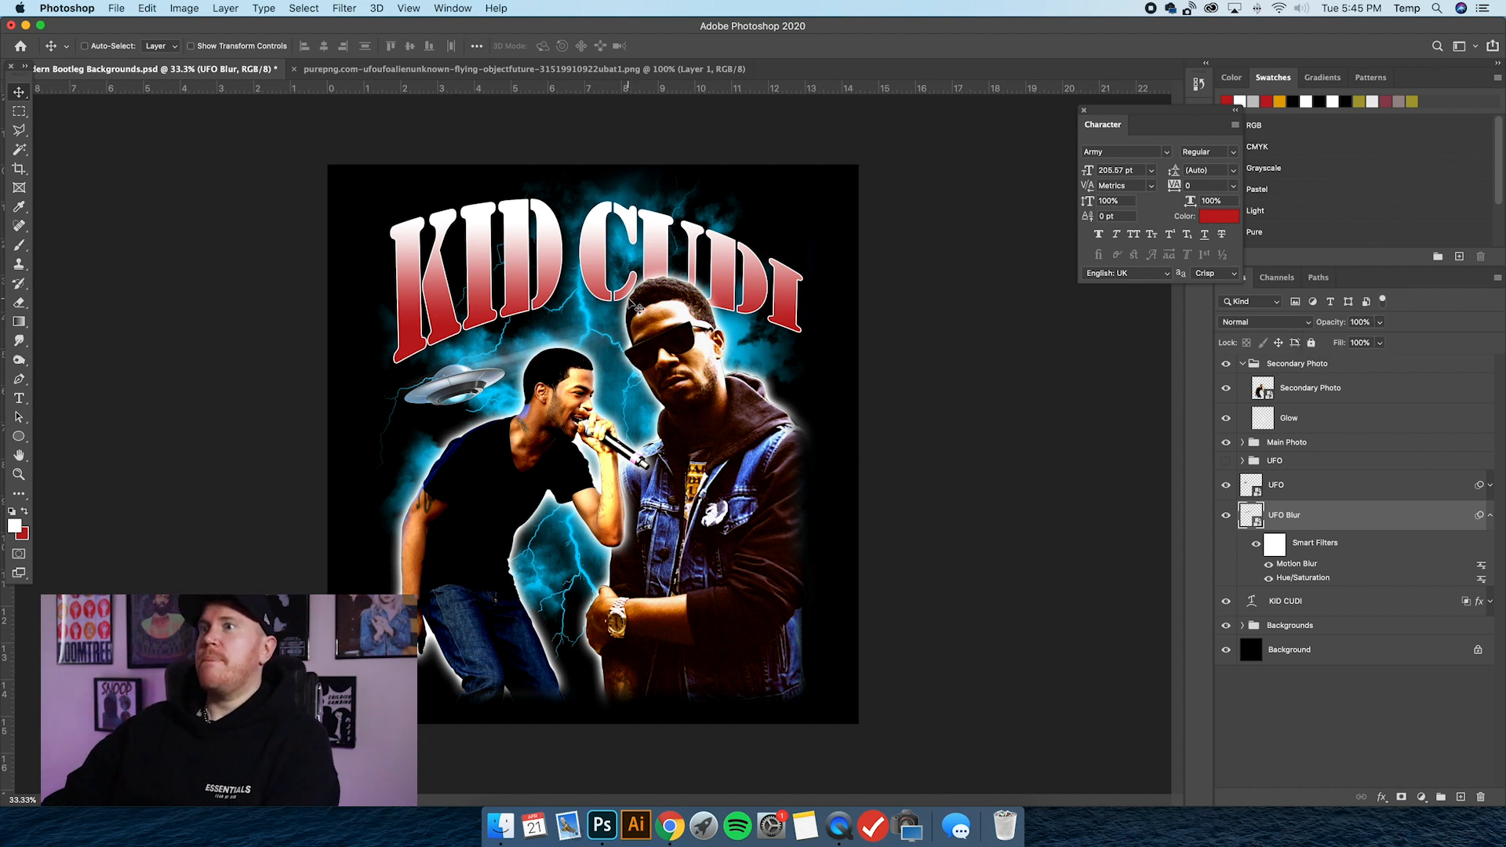
Select the UFO and UFO Blur layers together and nudge them slightly lower beneath the word KID.
{"action": "left_click", "coordinate": [1297, 488], "text": "shift"}
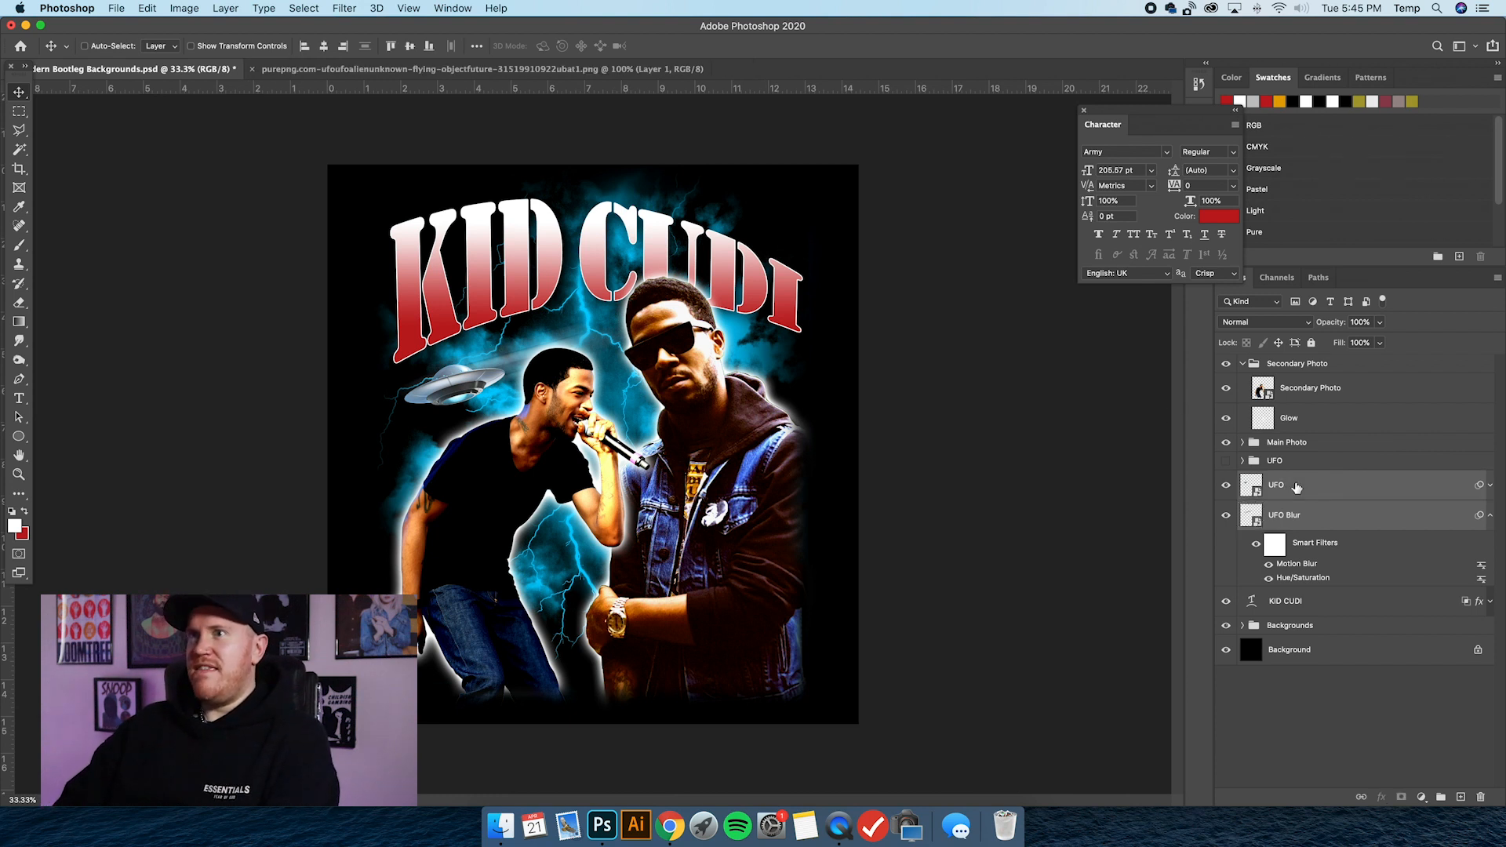
{"action": "key", "text": "shift+Left"}
{"action": "key", "text": "shift+Left"}
{"action": "key", "text": "shift+Left"}
{"action": "key", "text": "shift+Left"}
{"action": "key", "text": "shift+Left"}
{"action": "key", "text": "shift+Down"}
{"action": "key", "text": "shift+Down"}
{"action": "key", "text": "shift+Down"}
{"action": "key", "text": "shift+Down"}
{"action": "key", "text": "shift+Down"}
{"action": "key", "text": "shift+Down"}
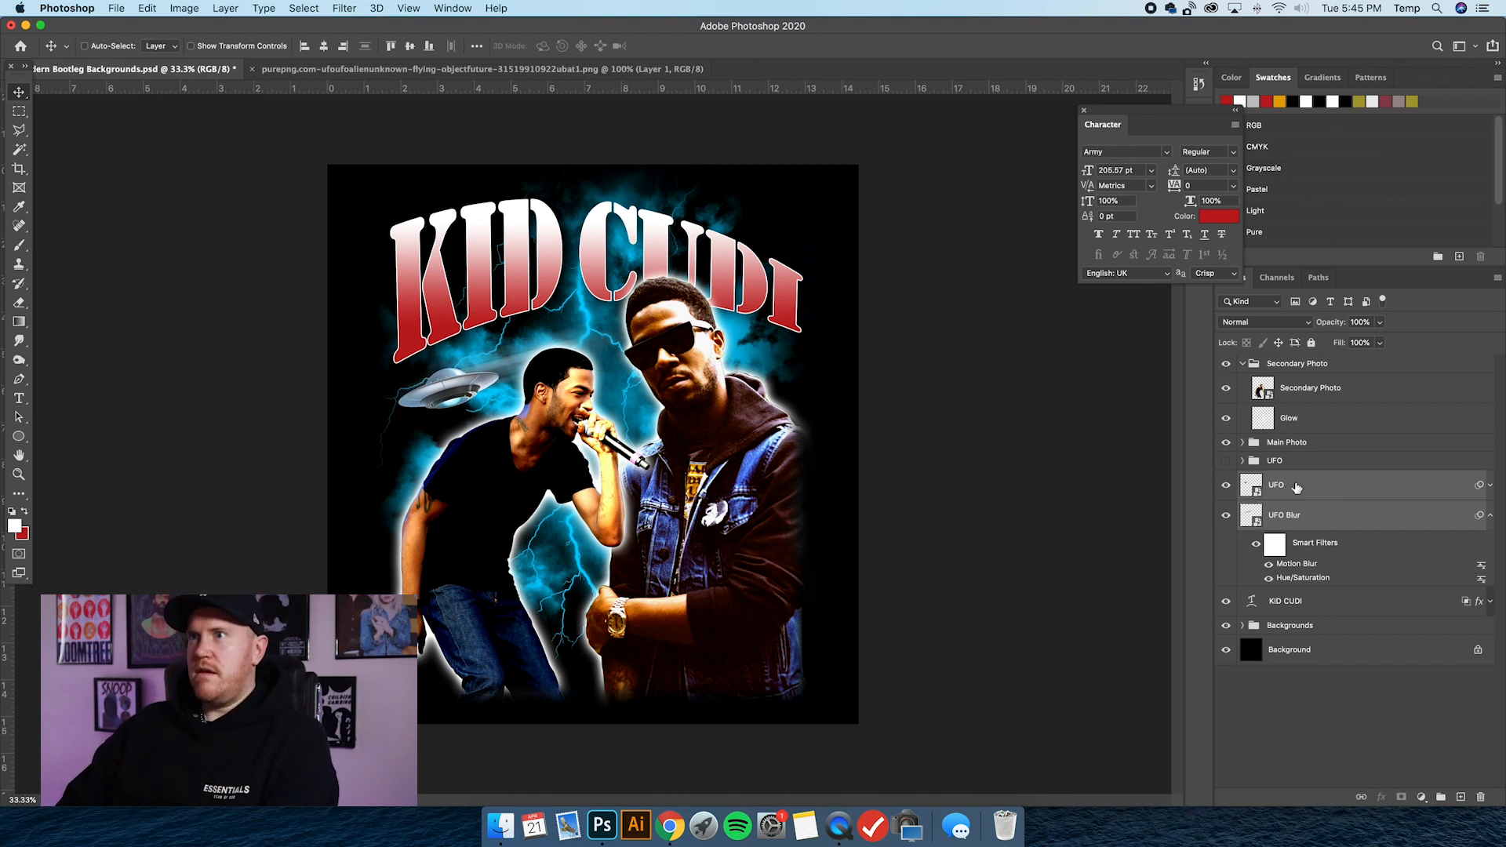
{"action": "key", "text": "shift+Right"}
{"action": "key", "text": "shift+Right"}
{"action": "key", "text": "shift+Right"}
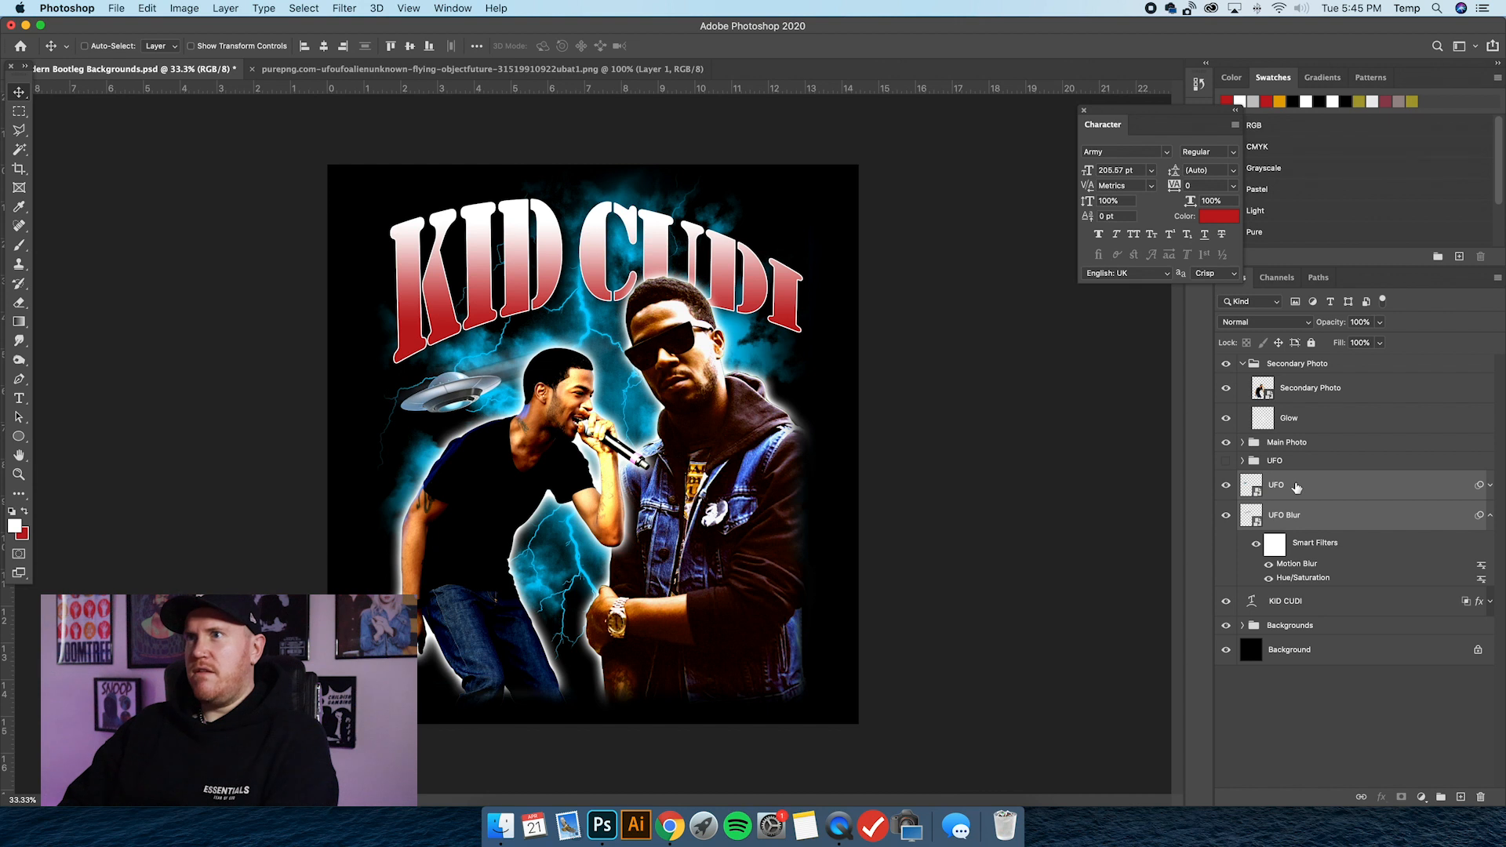
{"action": "key", "text": "shift+Right"}
{"action": "key", "text": "shift+Left"}
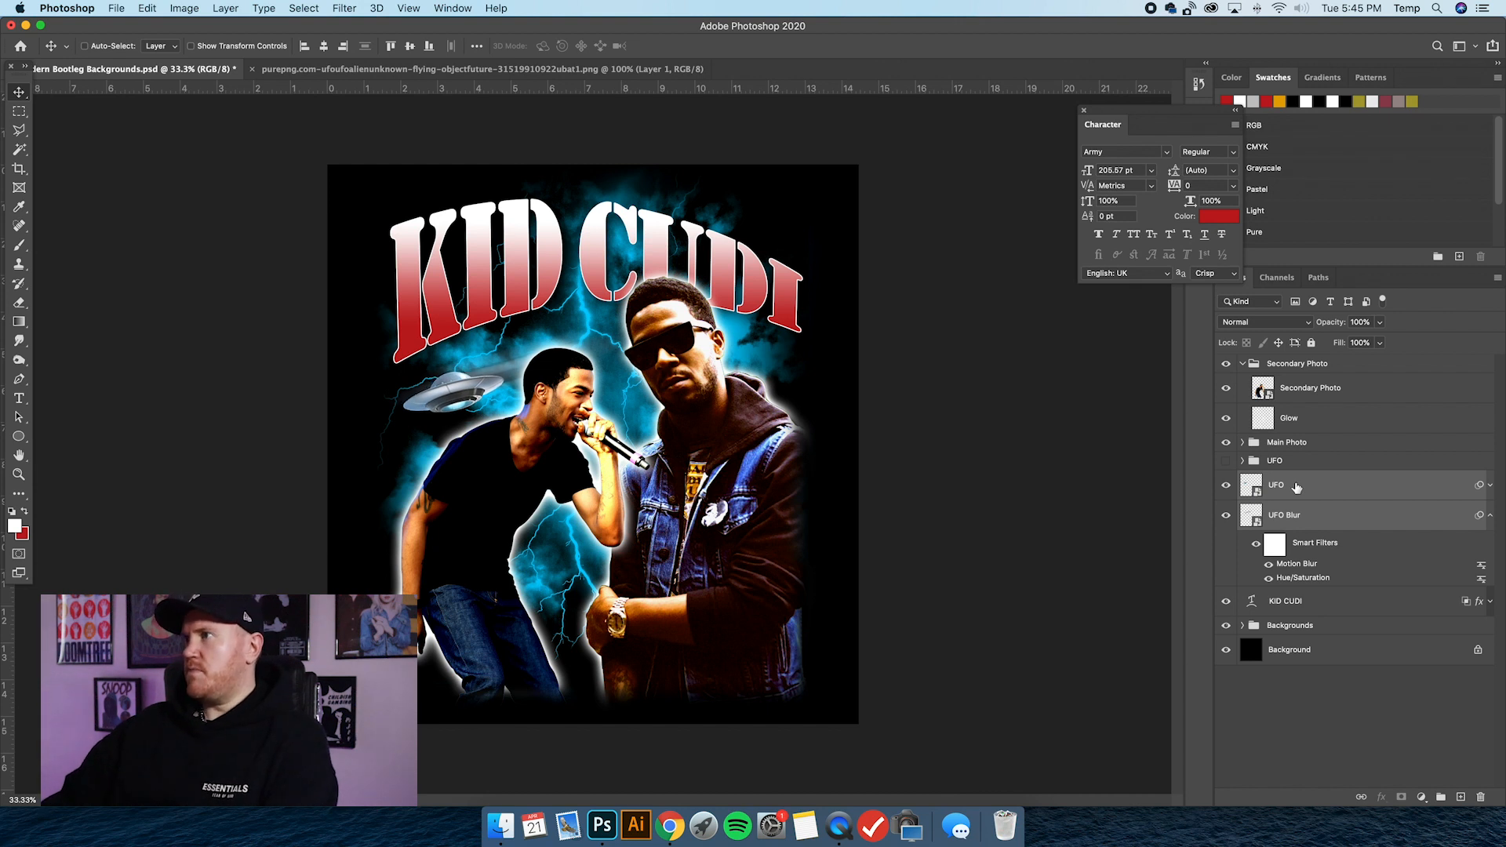
Group the UFO and UFO Blur layers and name the group UFO Example.
{"action": "key", "text": "super+g"}
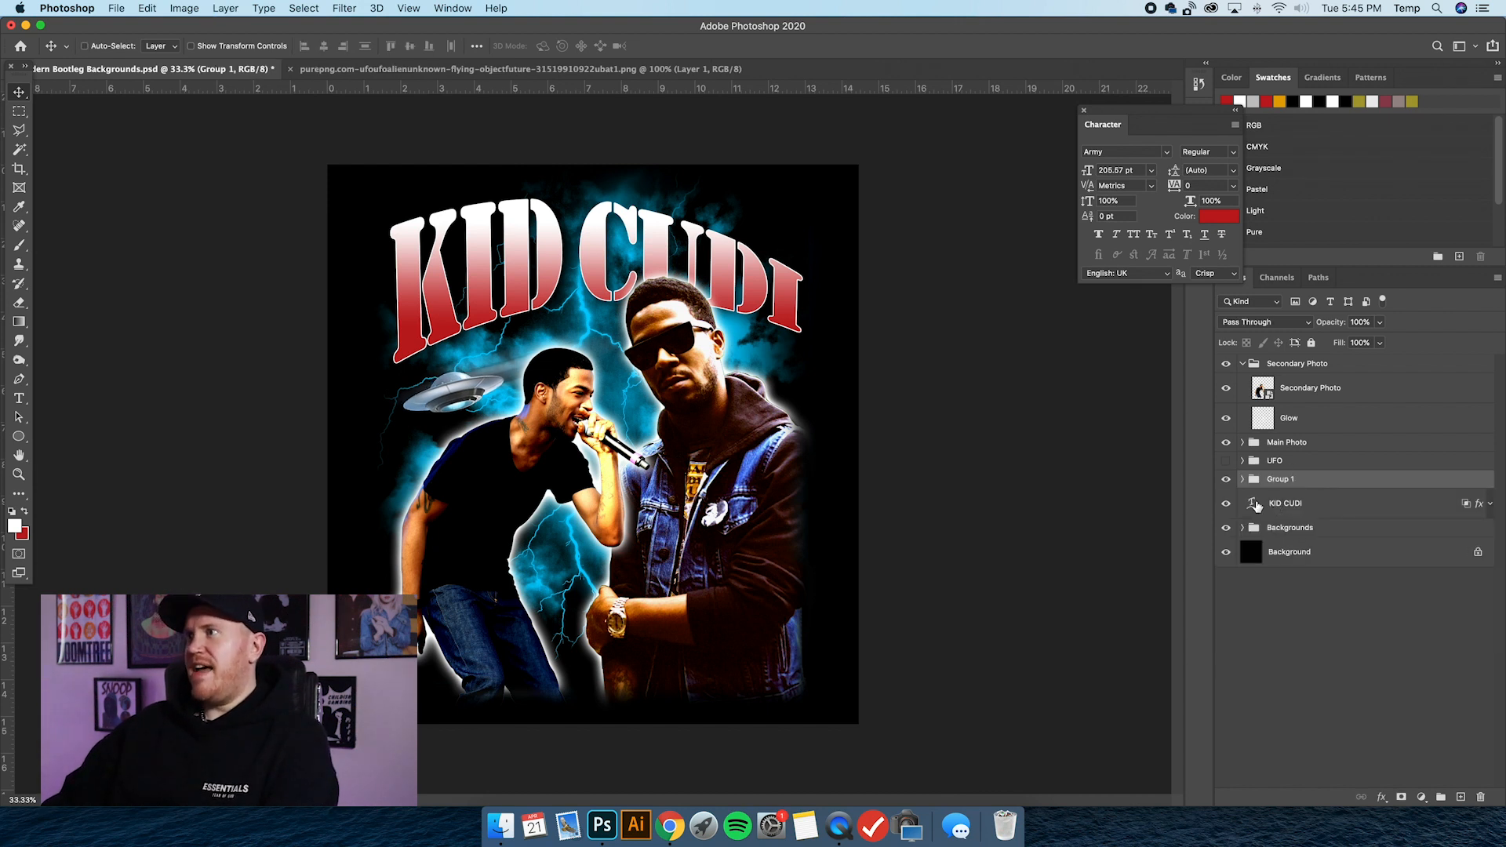
{"action": "double_click", "coordinate": [1279, 480]}
{"action": "type", "text": "U"}
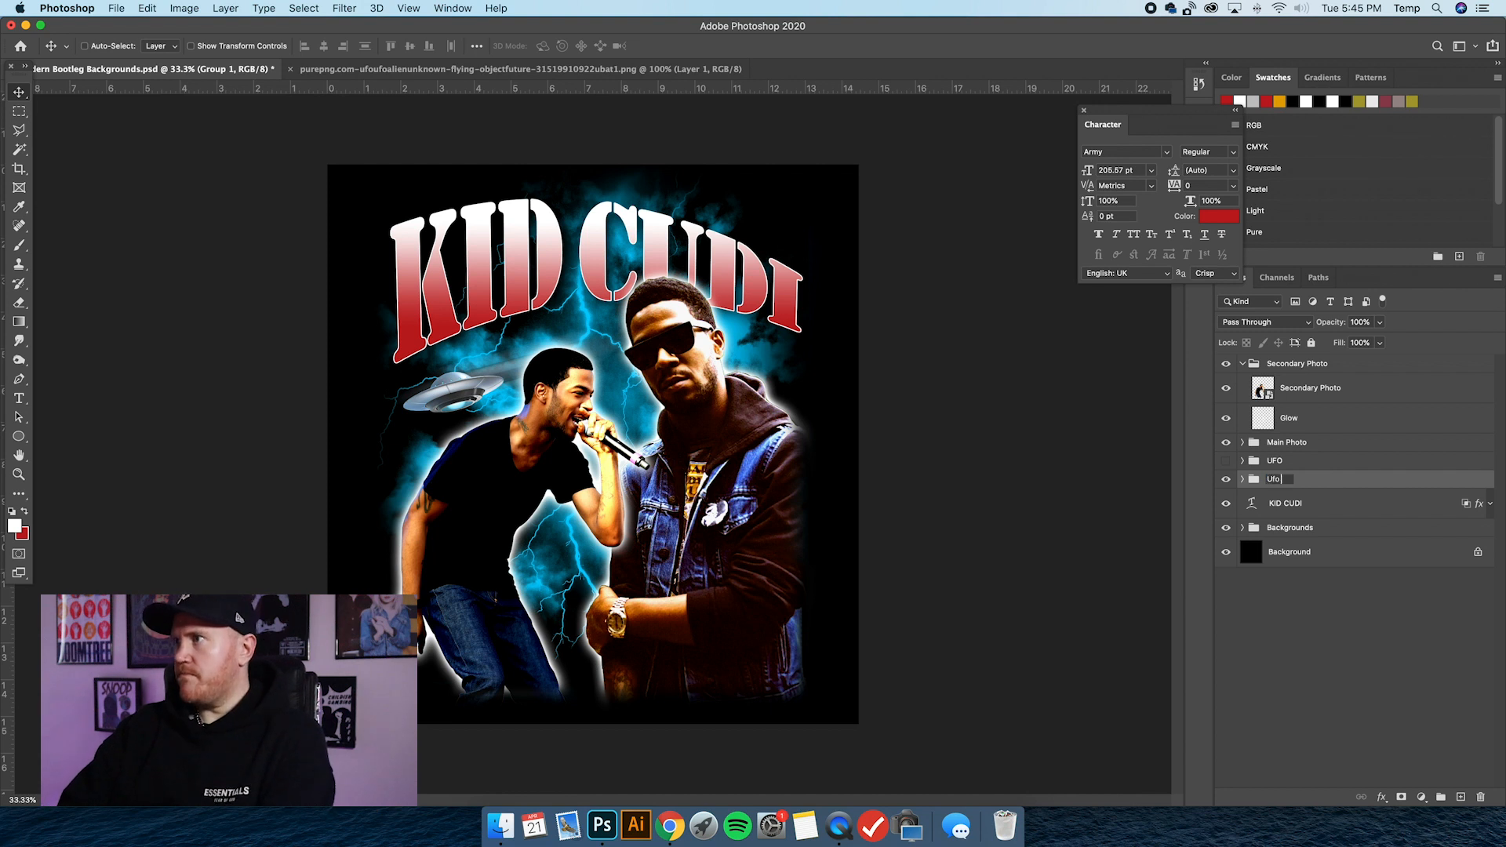
{"action": "type", "text": "FO Example"}
{"action": "key", "text": "Return"}
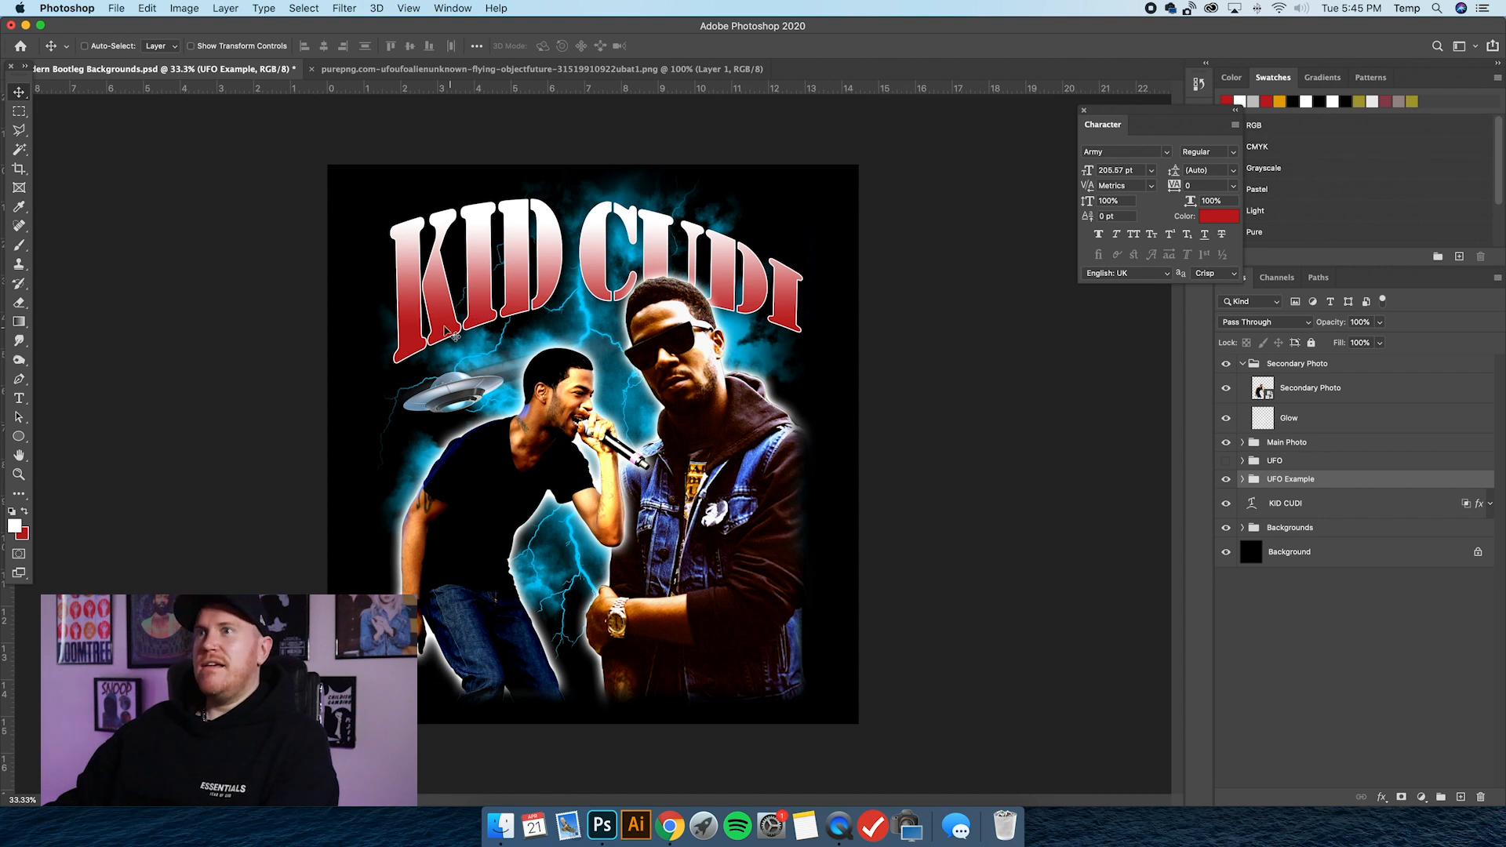
Review the Stroke and Drop Shadow settings in the KID CUDI text layer's style.
{"action": "double_click", "coordinate": [1340, 510]}
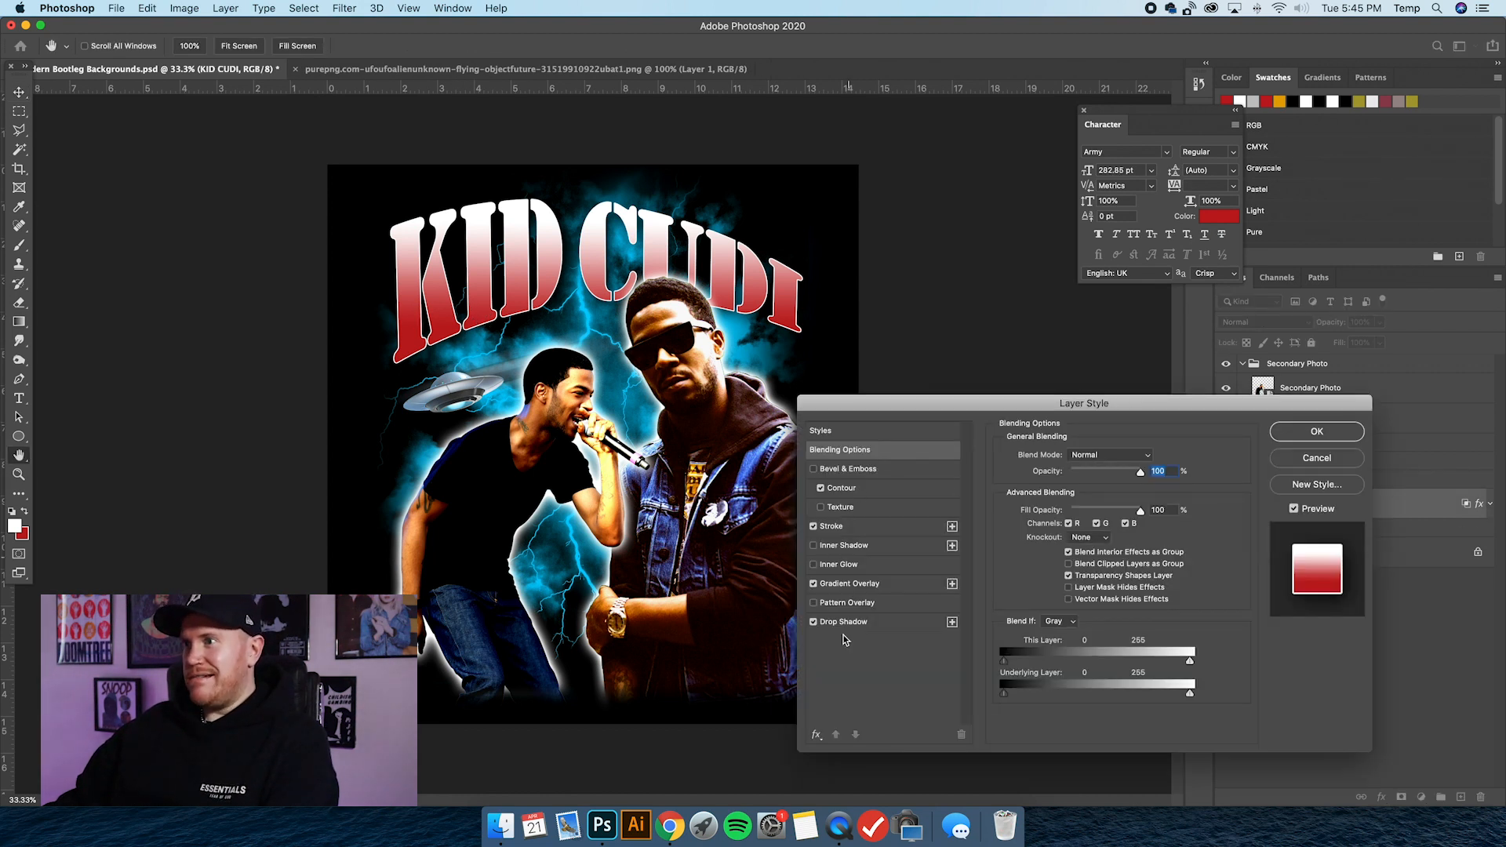
{"action": "left_click", "coordinate": [841, 533]}
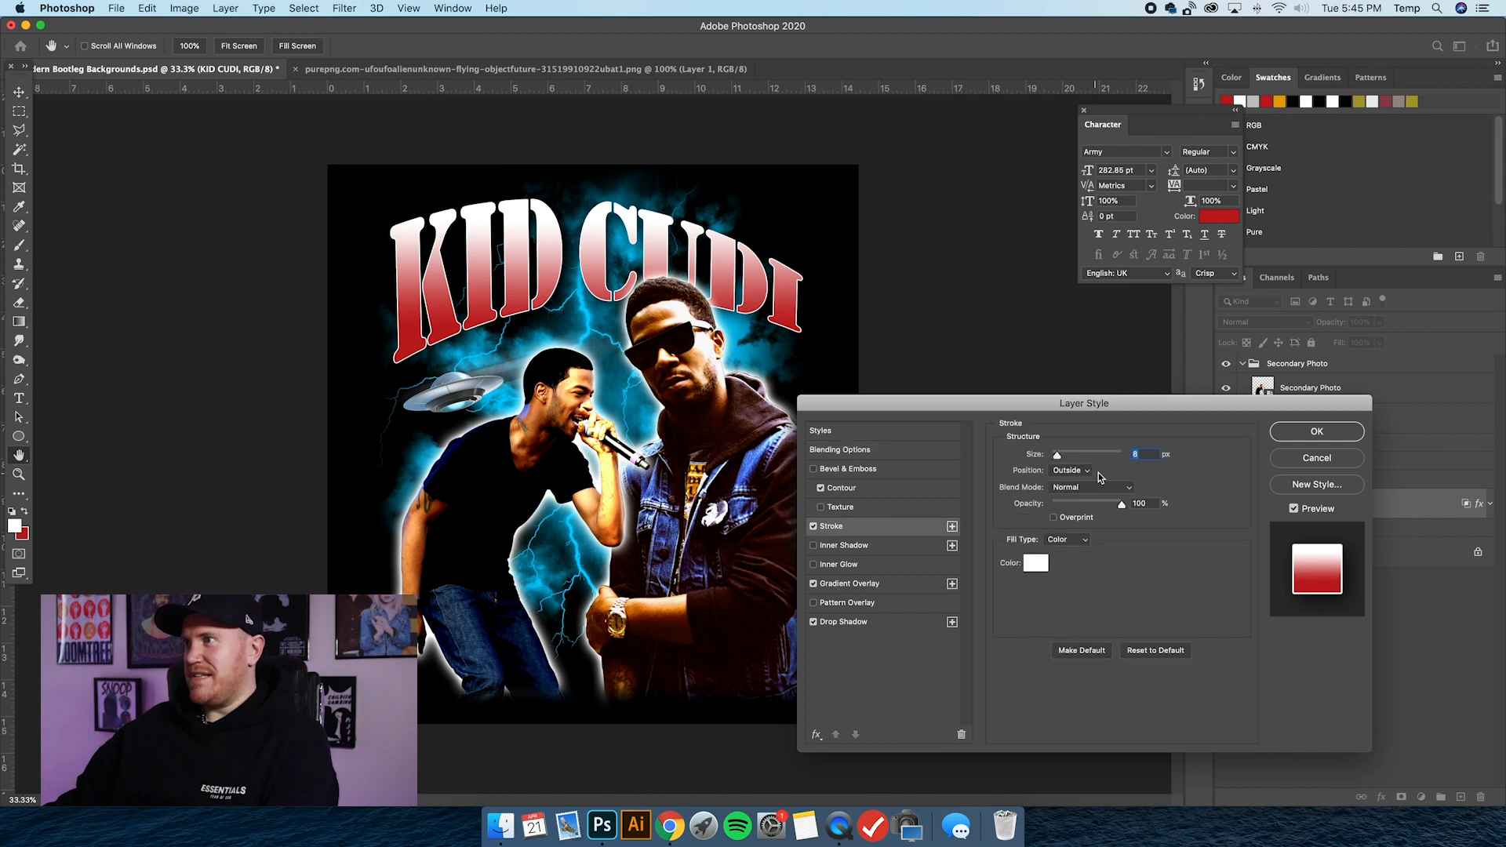
{"action": "left_click", "coordinate": [1146, 457]}
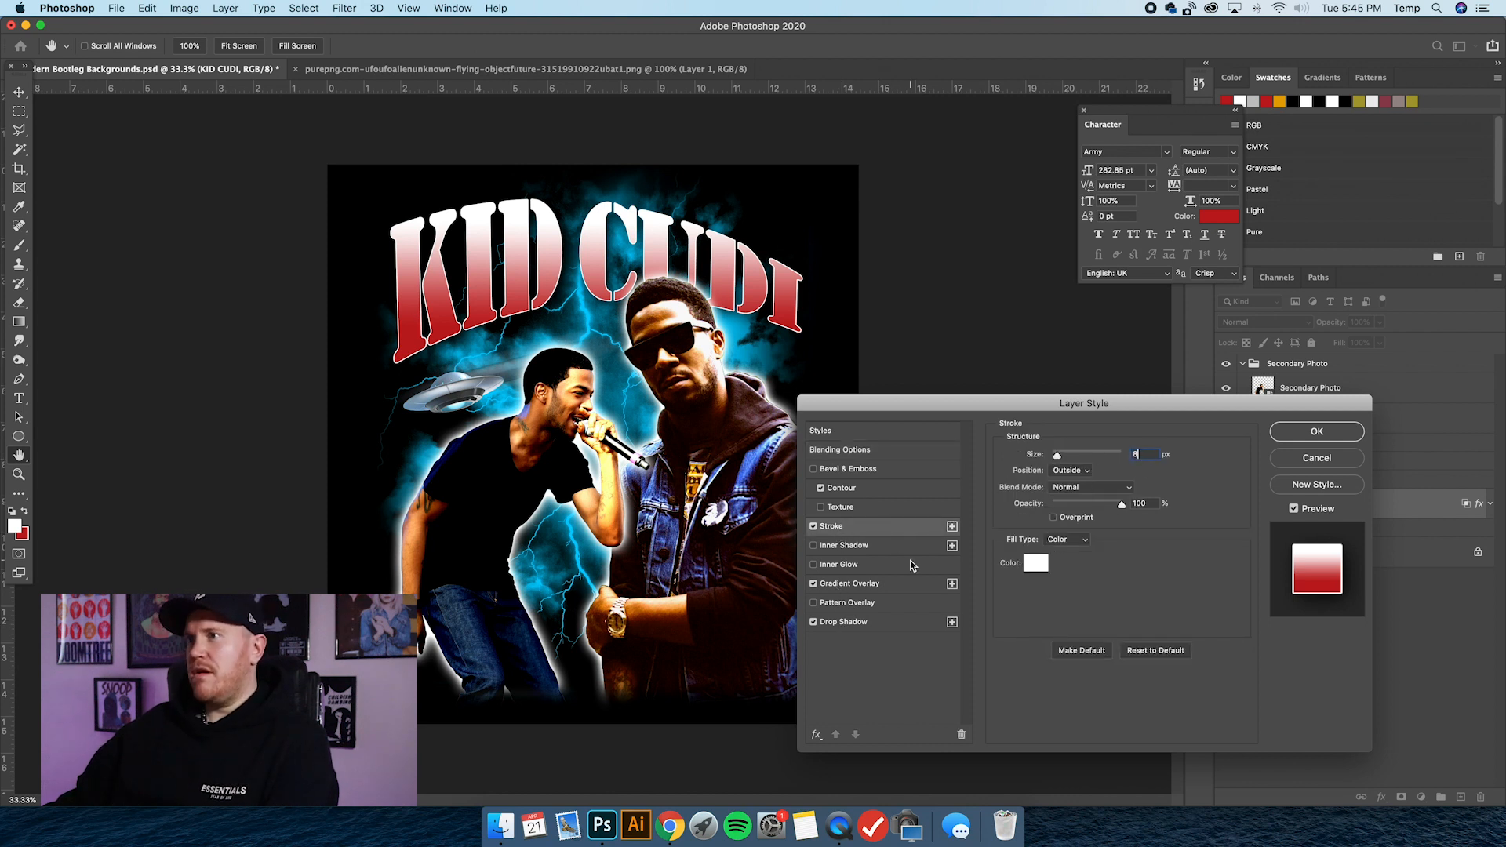
{"action": "left_click", "coordinate": [854, 620]}
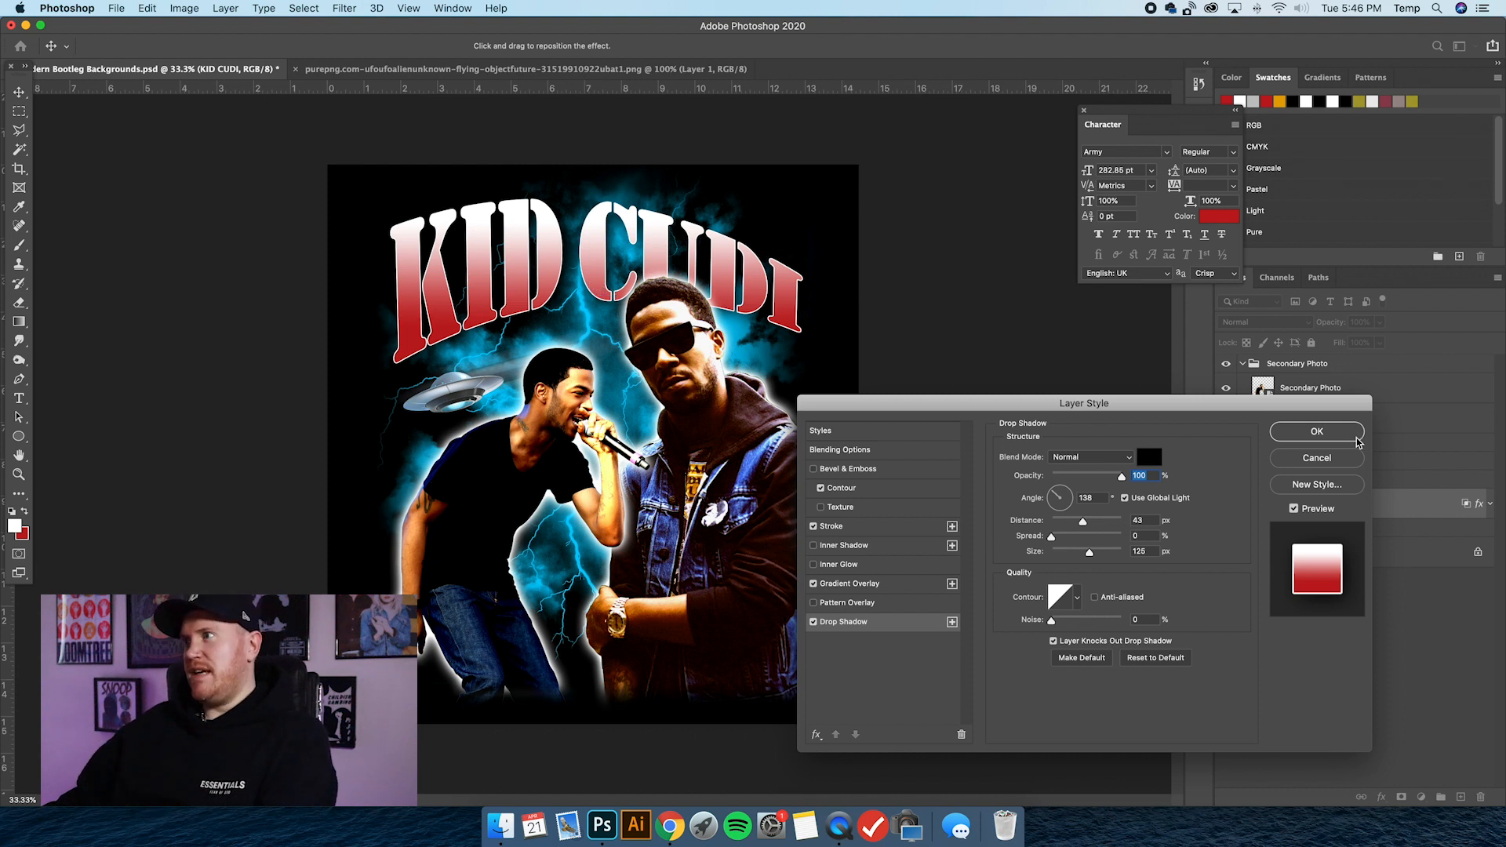
{"action": "key", "text": "Return"}
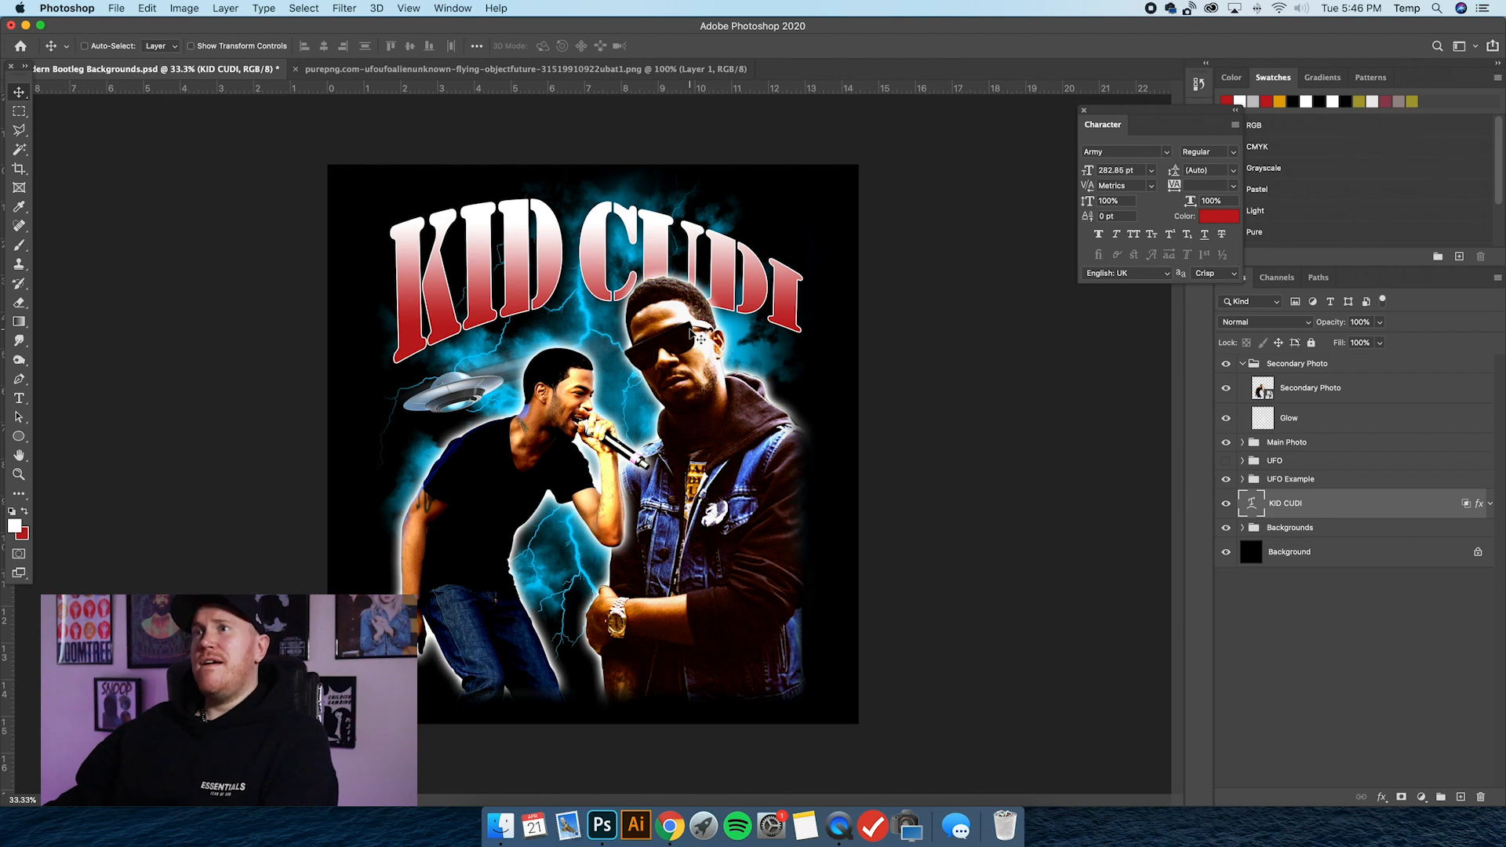
Switch to Chrome, close the UFO image preview and view the FULLER.MOE downloads page.
{"action": "left_click", "coordinate": [25, 25]}
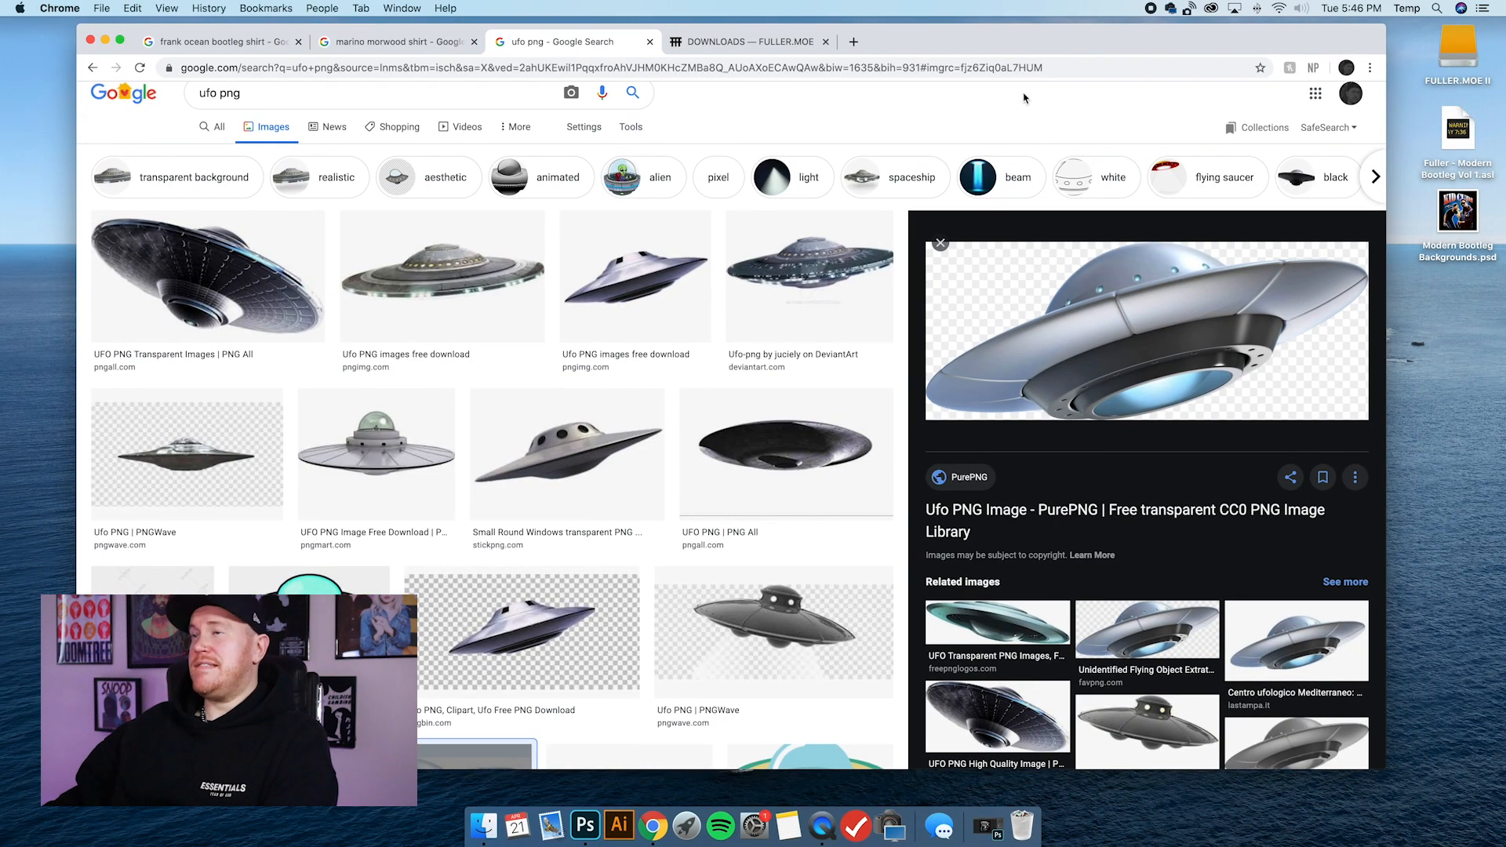
{"action": "key", "text": "Escape"}
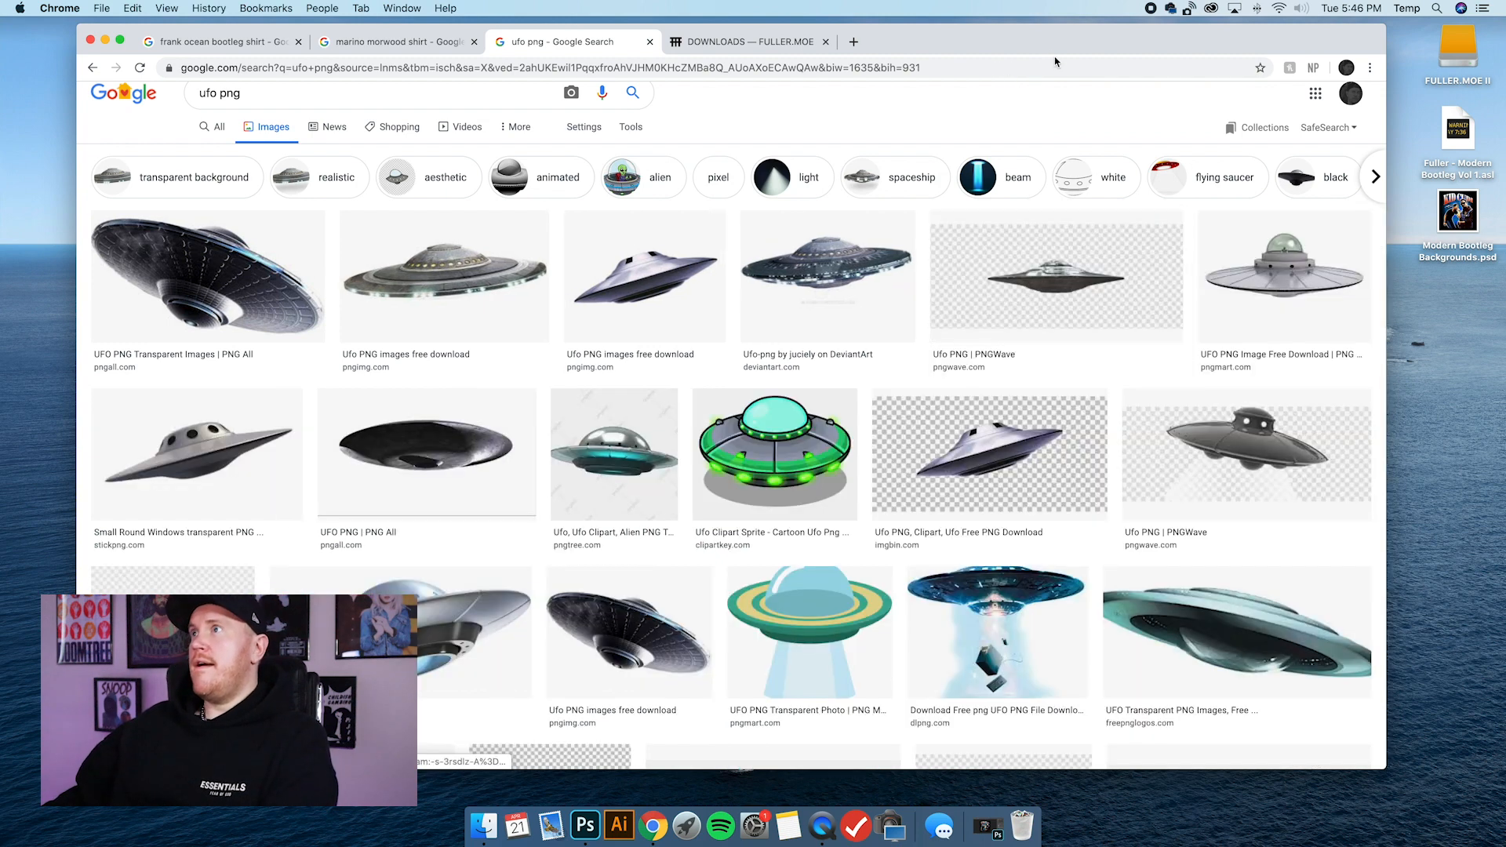
{"action": "left_click_drag", "start_coordinate": [1048, 47], "coordinate": [1054, 51]}
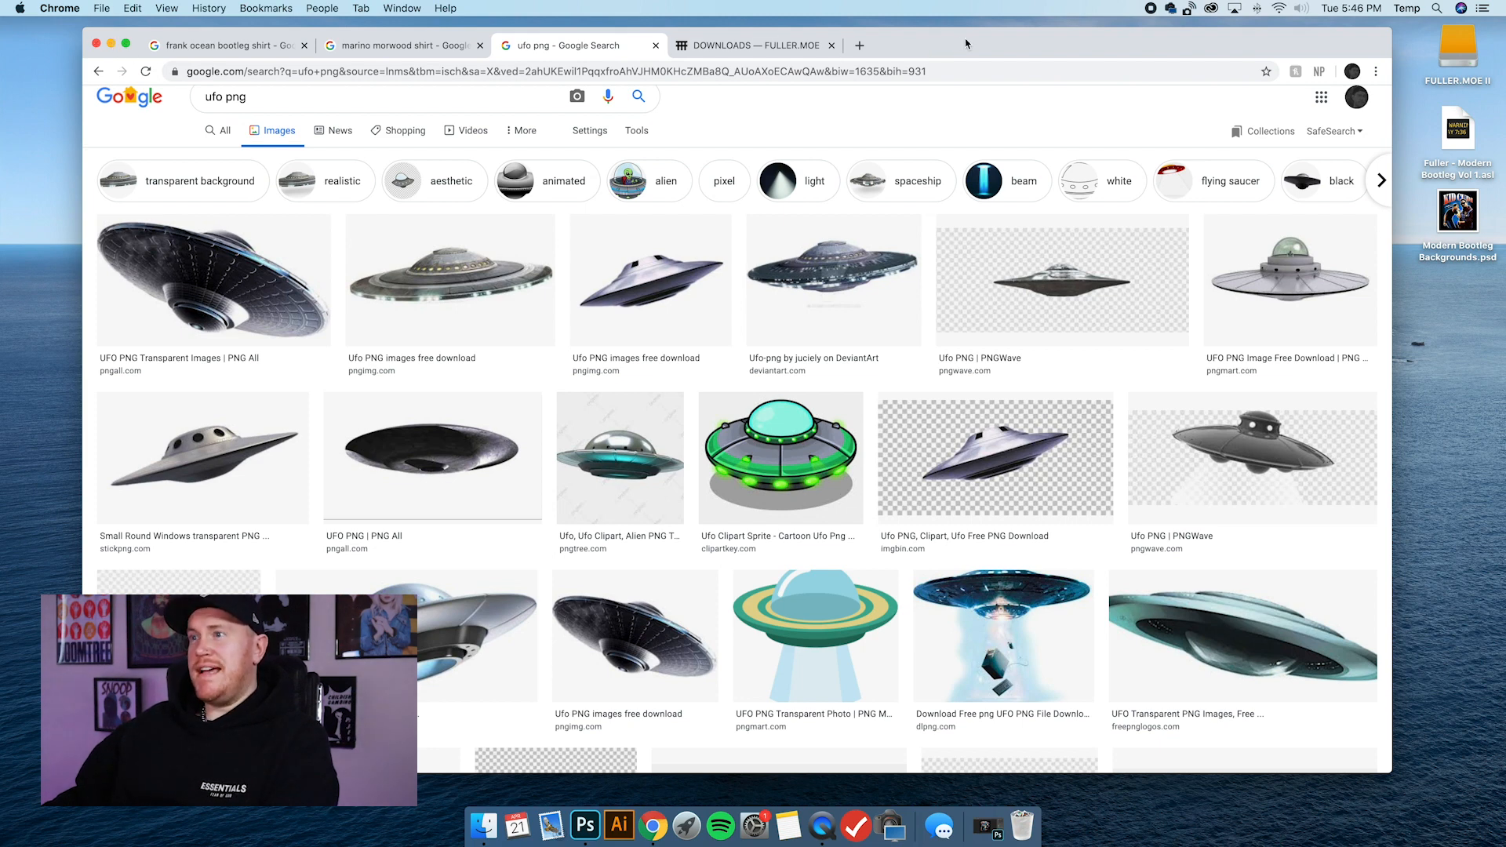
{"action": "left_click_drag", "start_coordinate": [967, 42], "coordinate": [959, 46]}
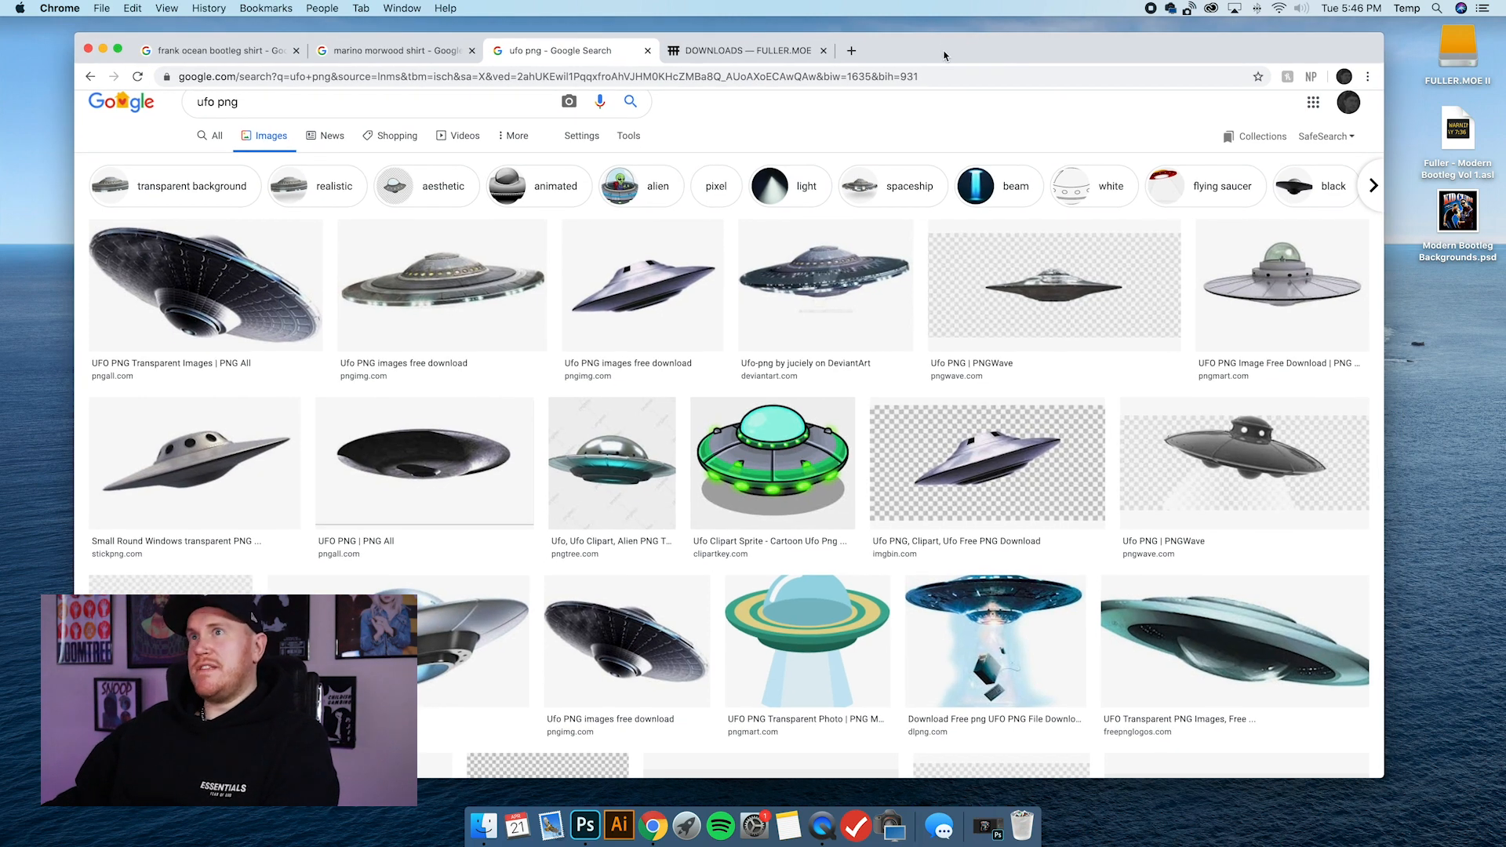
{"action": "left_click", "coordinate": [785, 50]}
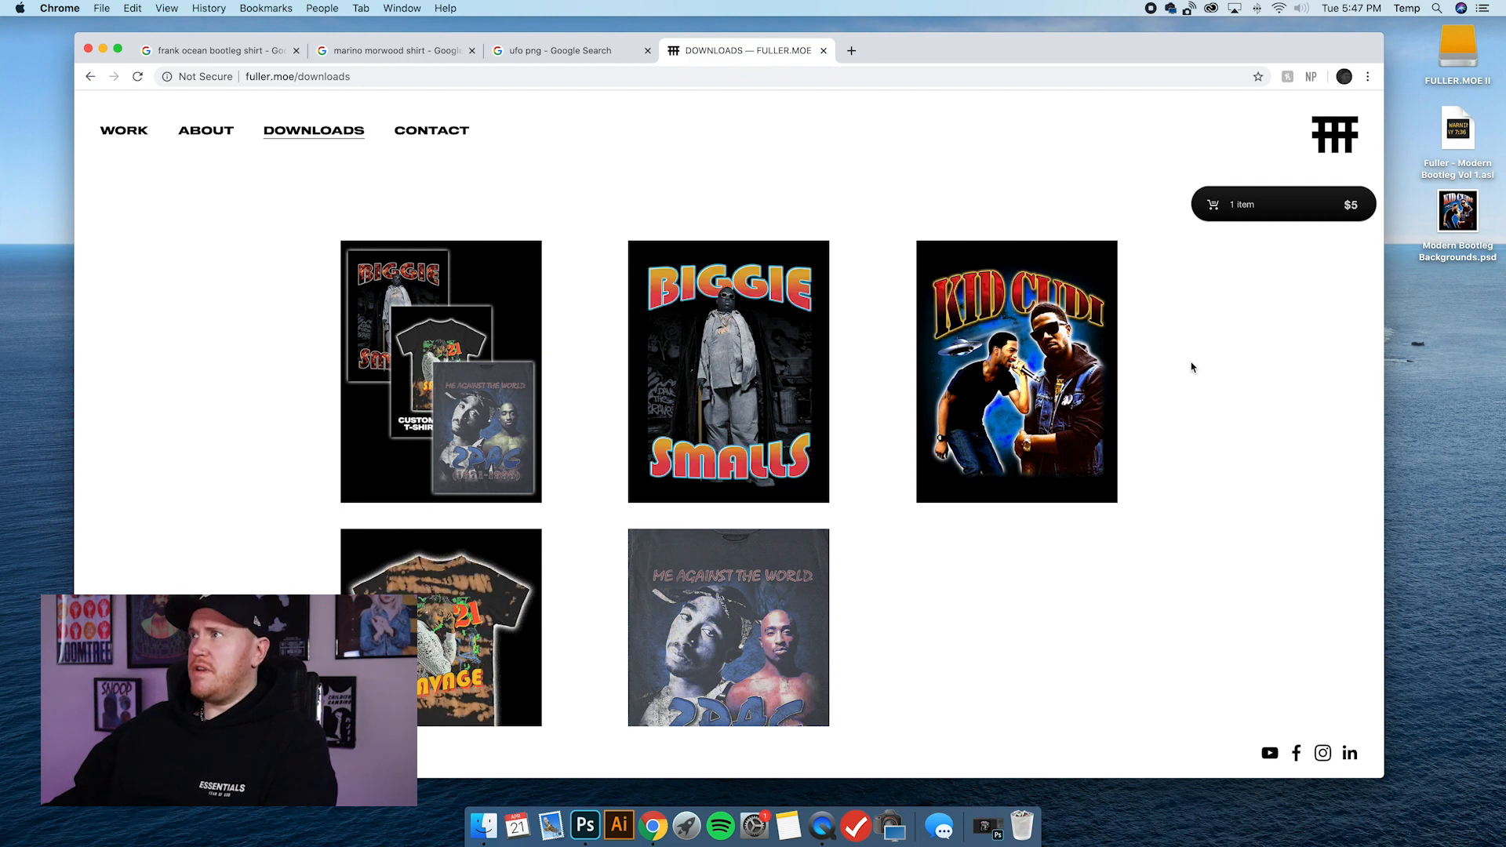
Load the Fuller - Modern Bootleg Vol 1.asl style file from the desktop into Photoshop and return to the design.
{"action": "left_click", "coordinate": [1449, 153]}
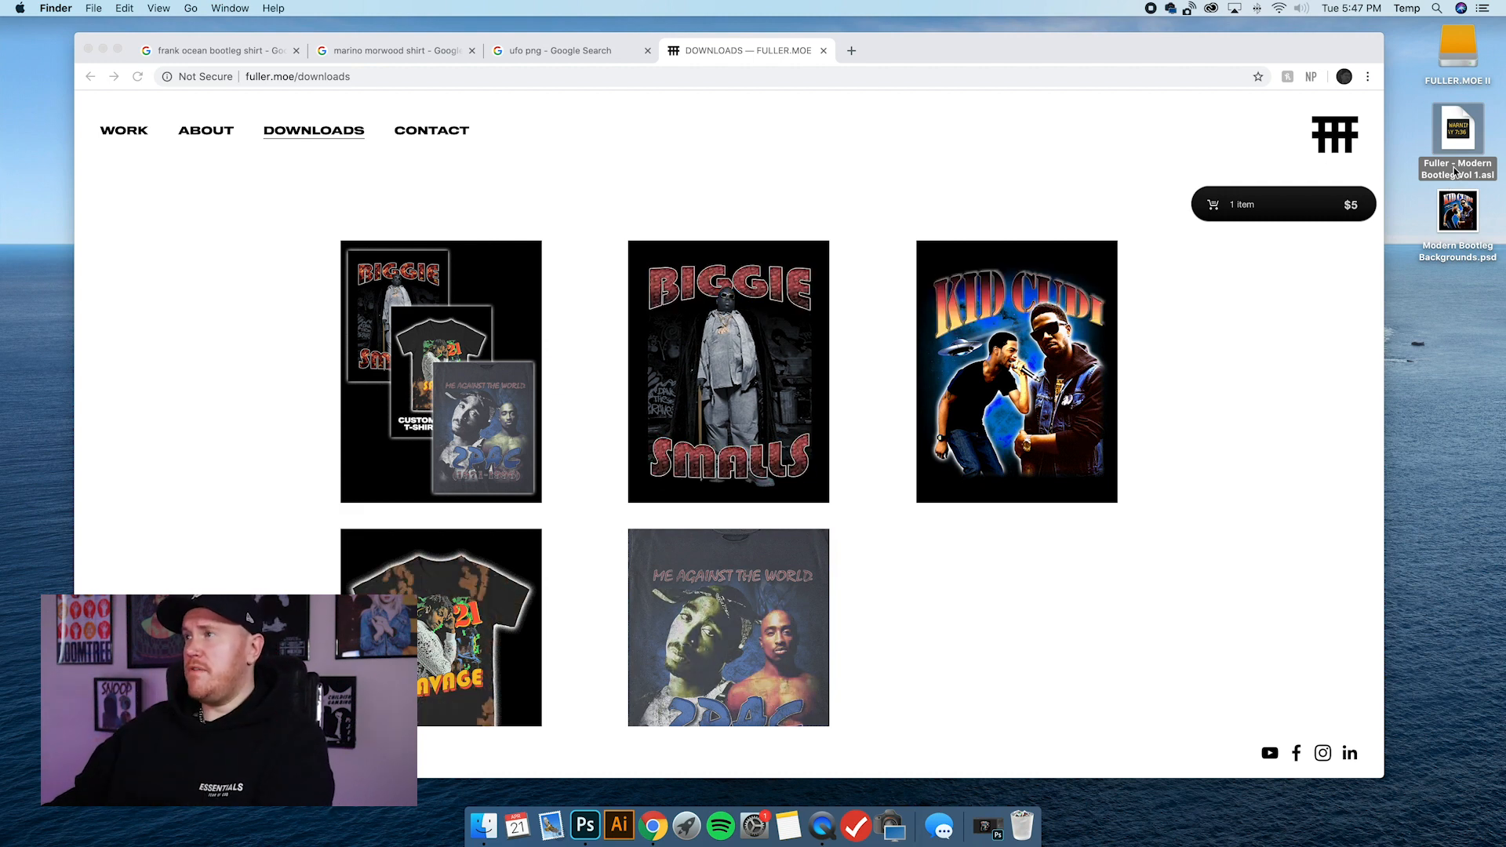
{"action": "left_click_drag", "start_coordinate": [1456, 171], "coordinate": [588, 824]}
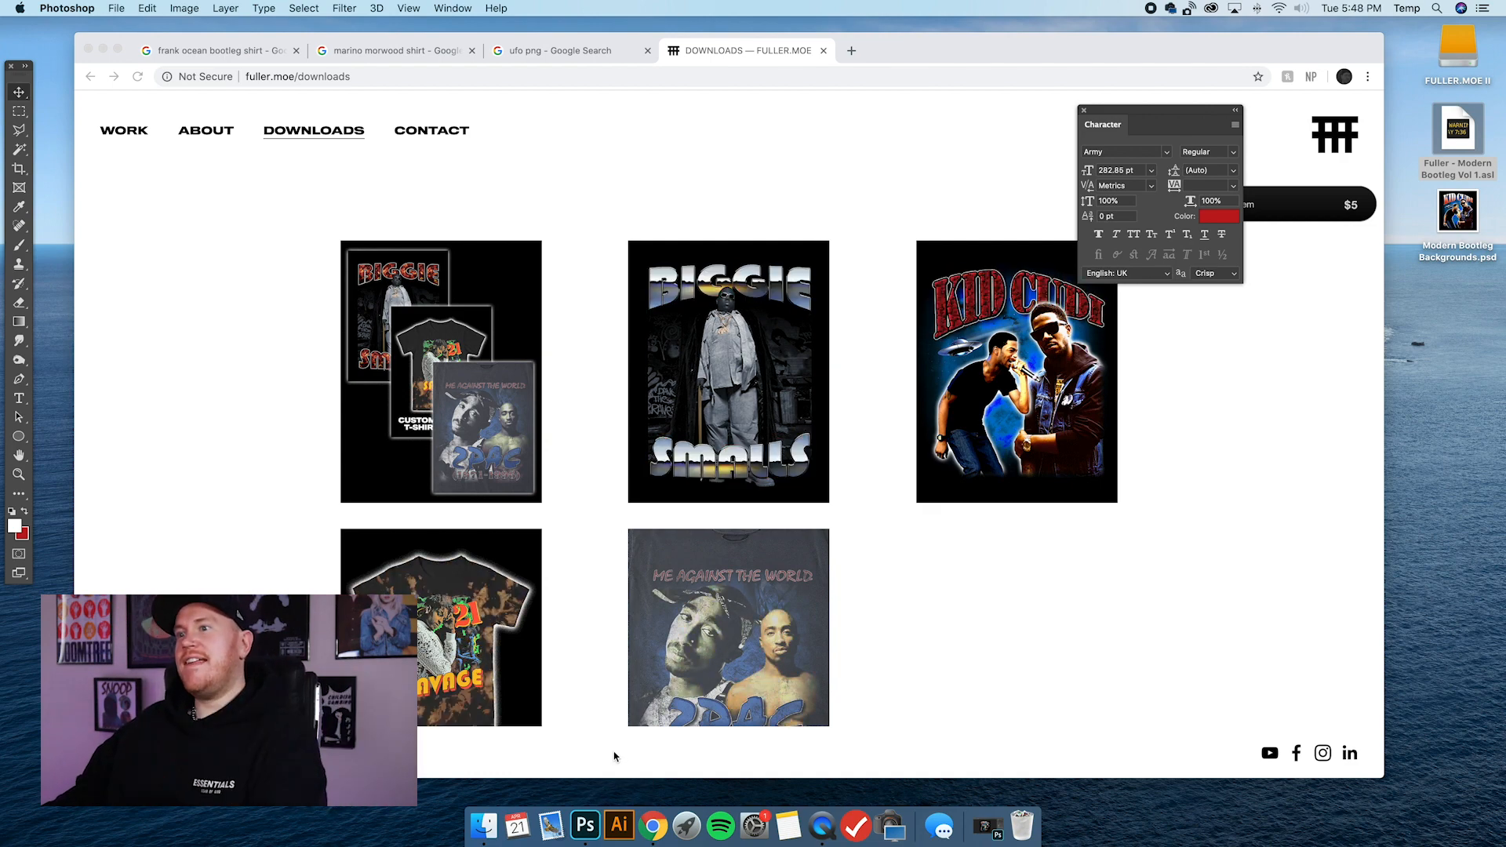
{"action": "left_click", "coordinate": [585, 827]}
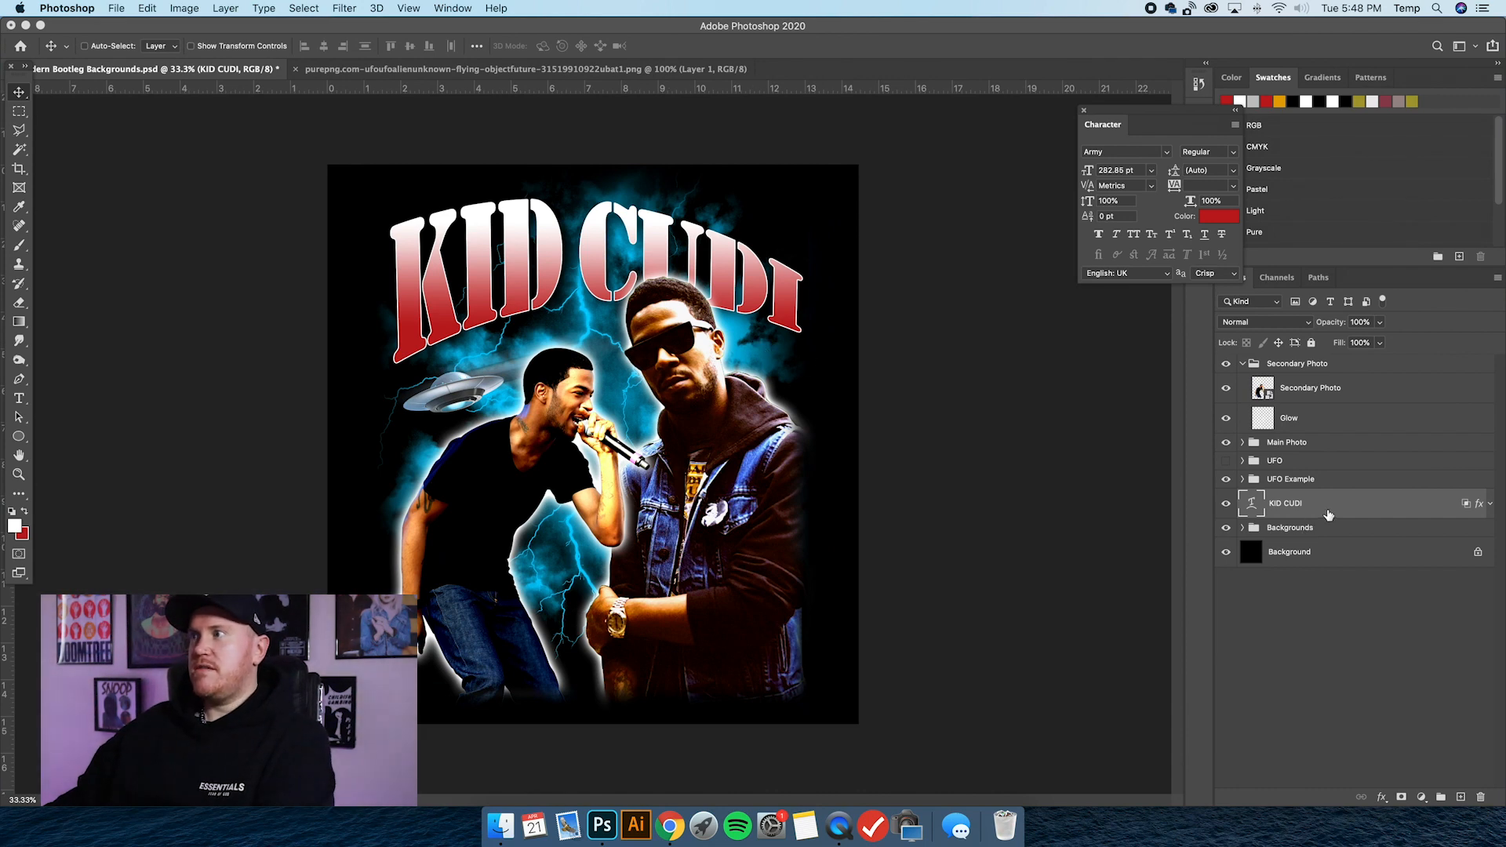
Open the KID CUDI layer's style presets and expand the Fuller - Modern Bootleg Vol 1 folder.
{"action": "double_click", "coordinate": [1328, 514]}
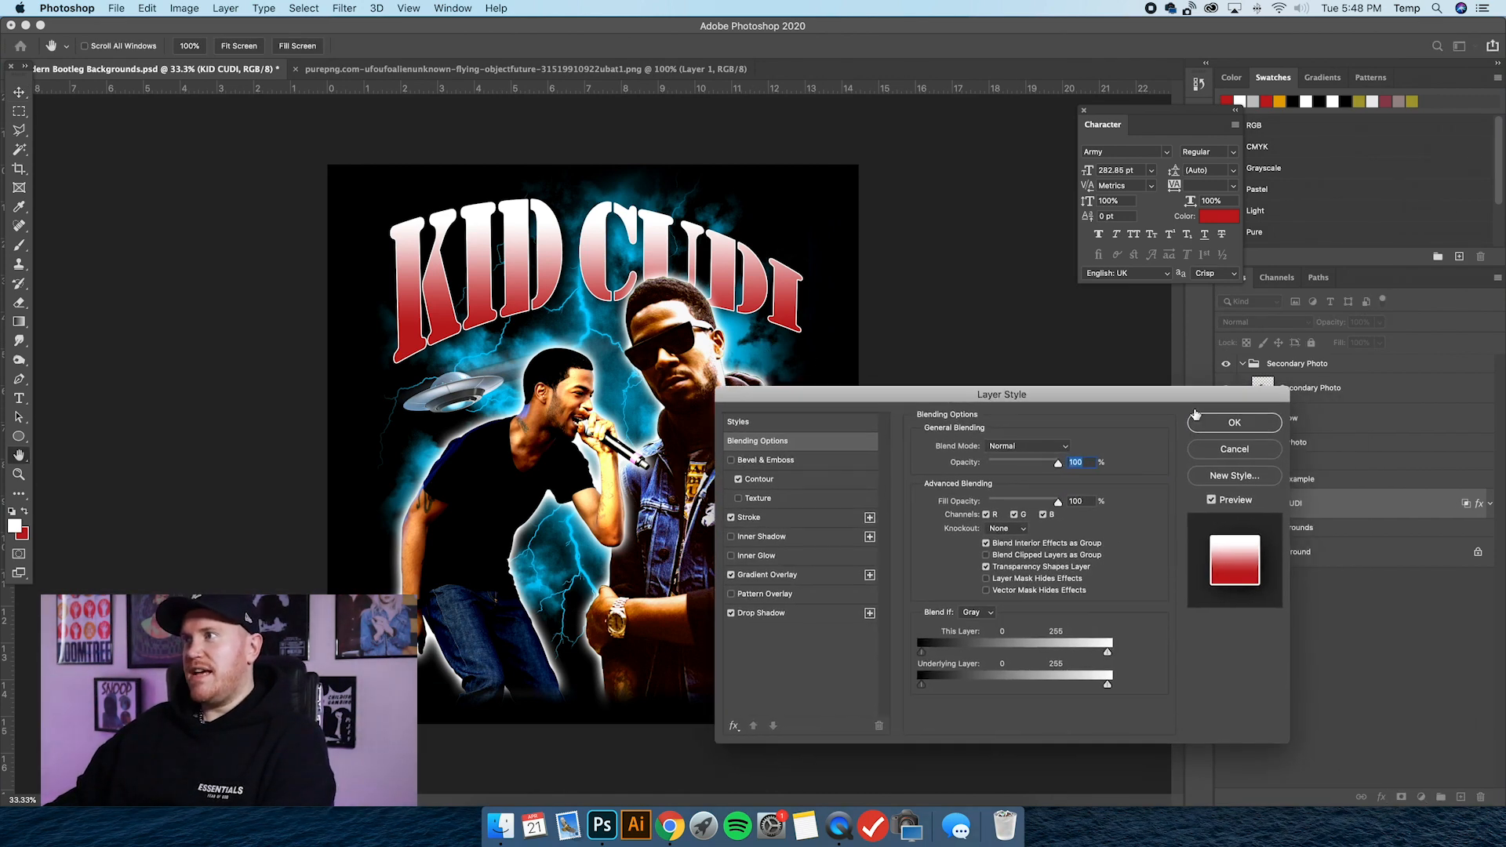
{"action": "left_click_drag", "start_coordinate": [1223, 385], "coordinate": [1294, 383]}
{"action": "left_click", "coordinate": [906, 409]}
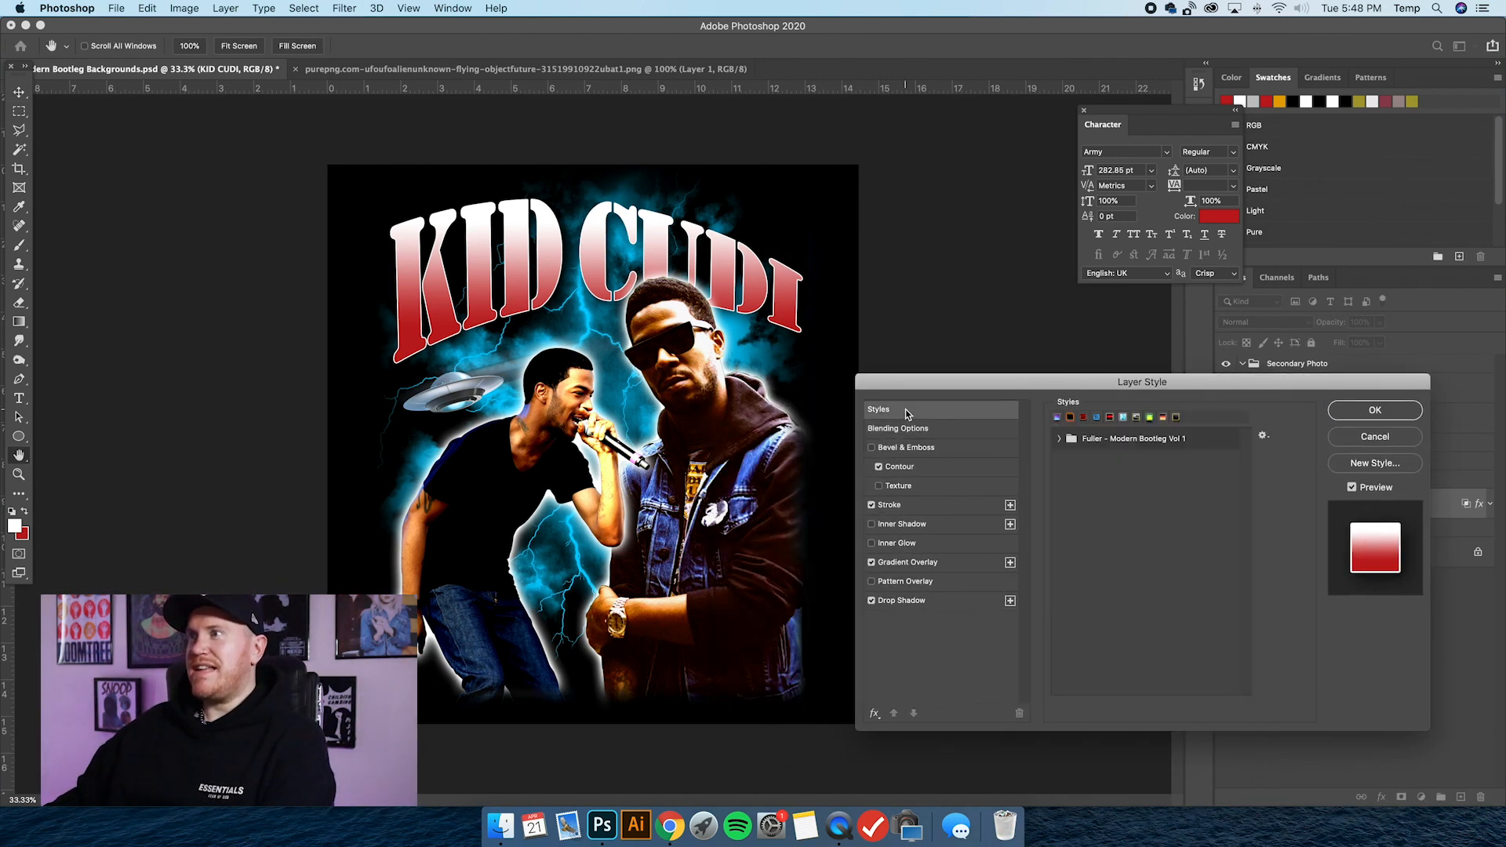
{"action": "left_click", "coordinate": [1060, 439]}
{"action": "left_click_drag", "start_coordinate": [1147, 386], "coordinate": [1053, 368]}
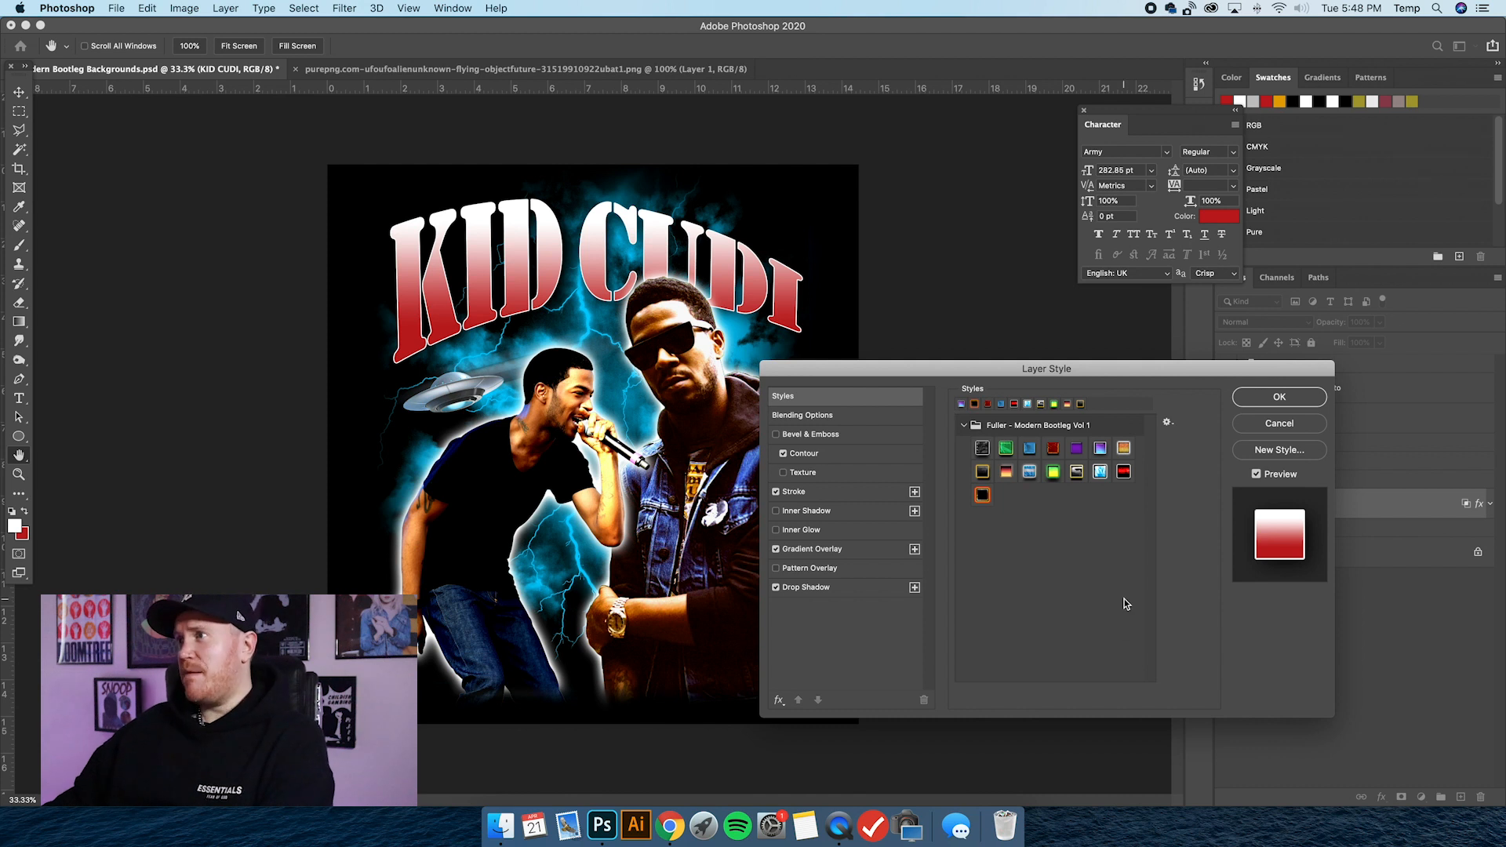
{"action": "left_click_drag", "start_coordinate": [1070, 369], "coordinate": [1036, 379]}
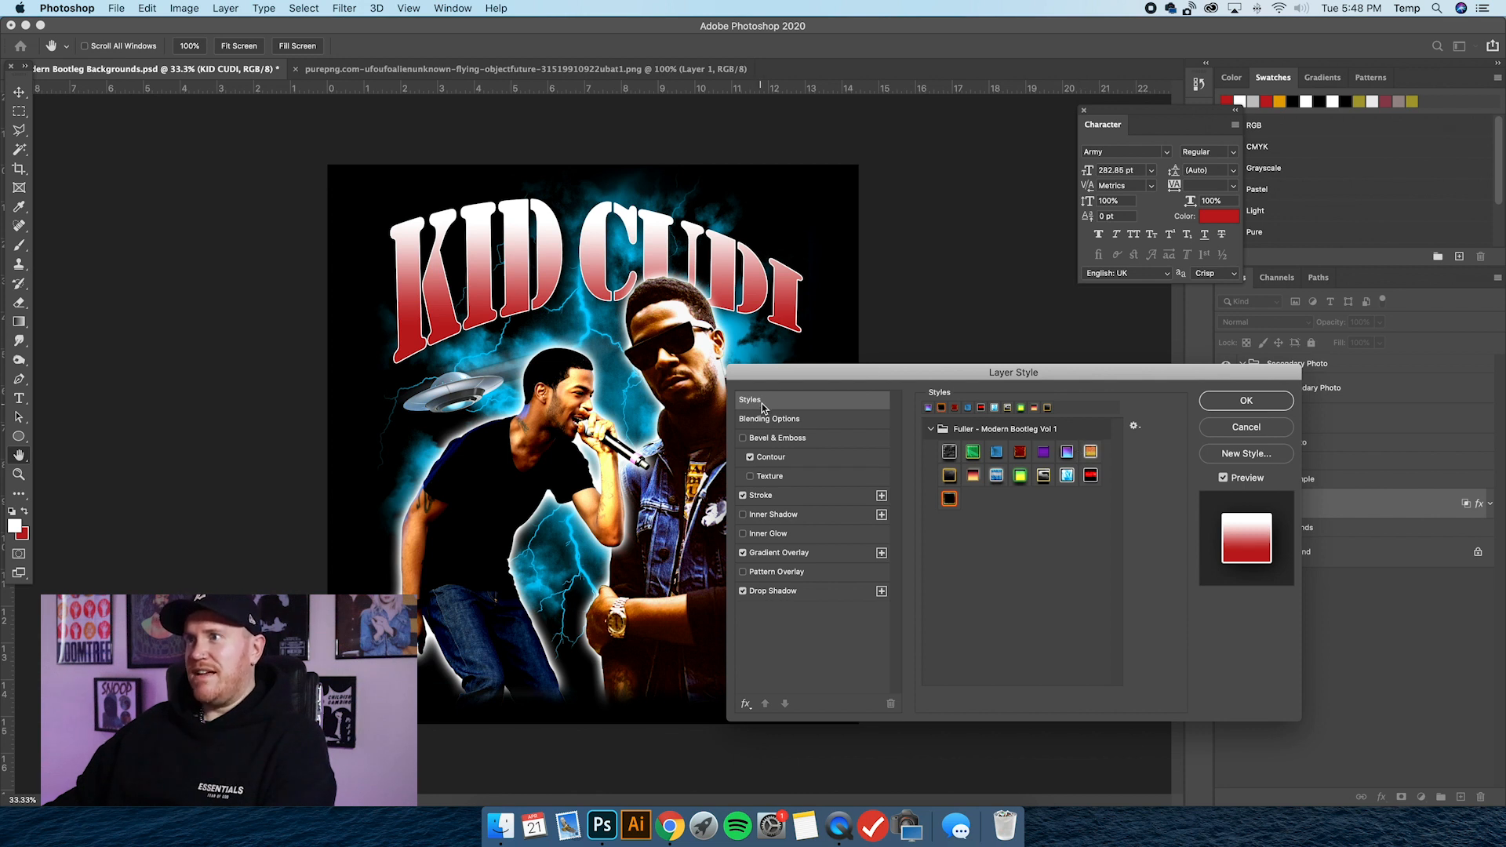
Look at the Import Styles option for the presets without importing, and reposition the Layer Style dialog below the KID CUDI lettering.
{"action": "left_click", "coordinate": [1135, 428]}
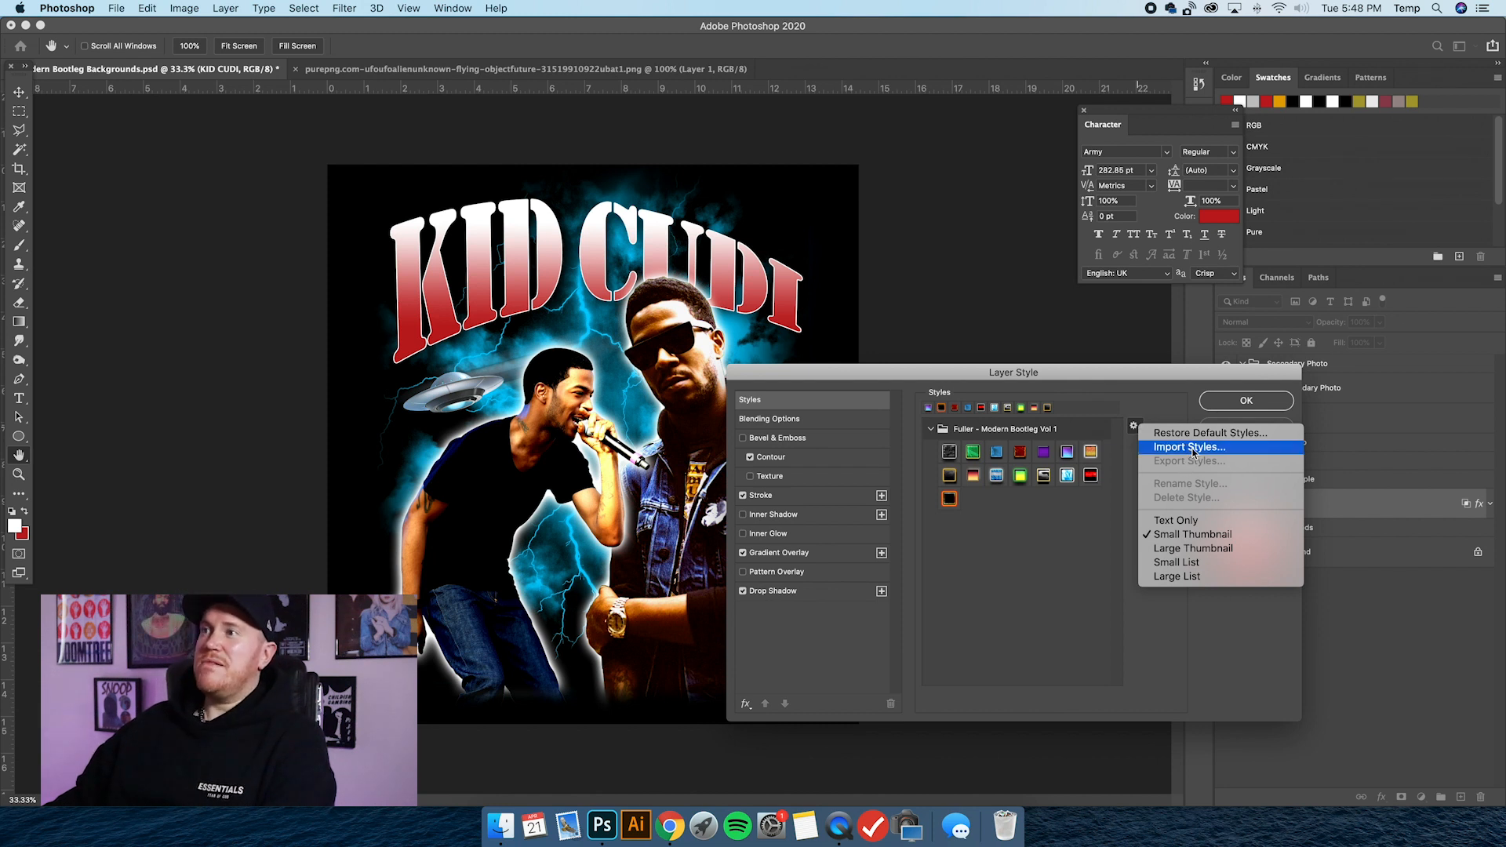
{"action": "left_click", "coordinate": [1036, 559]}
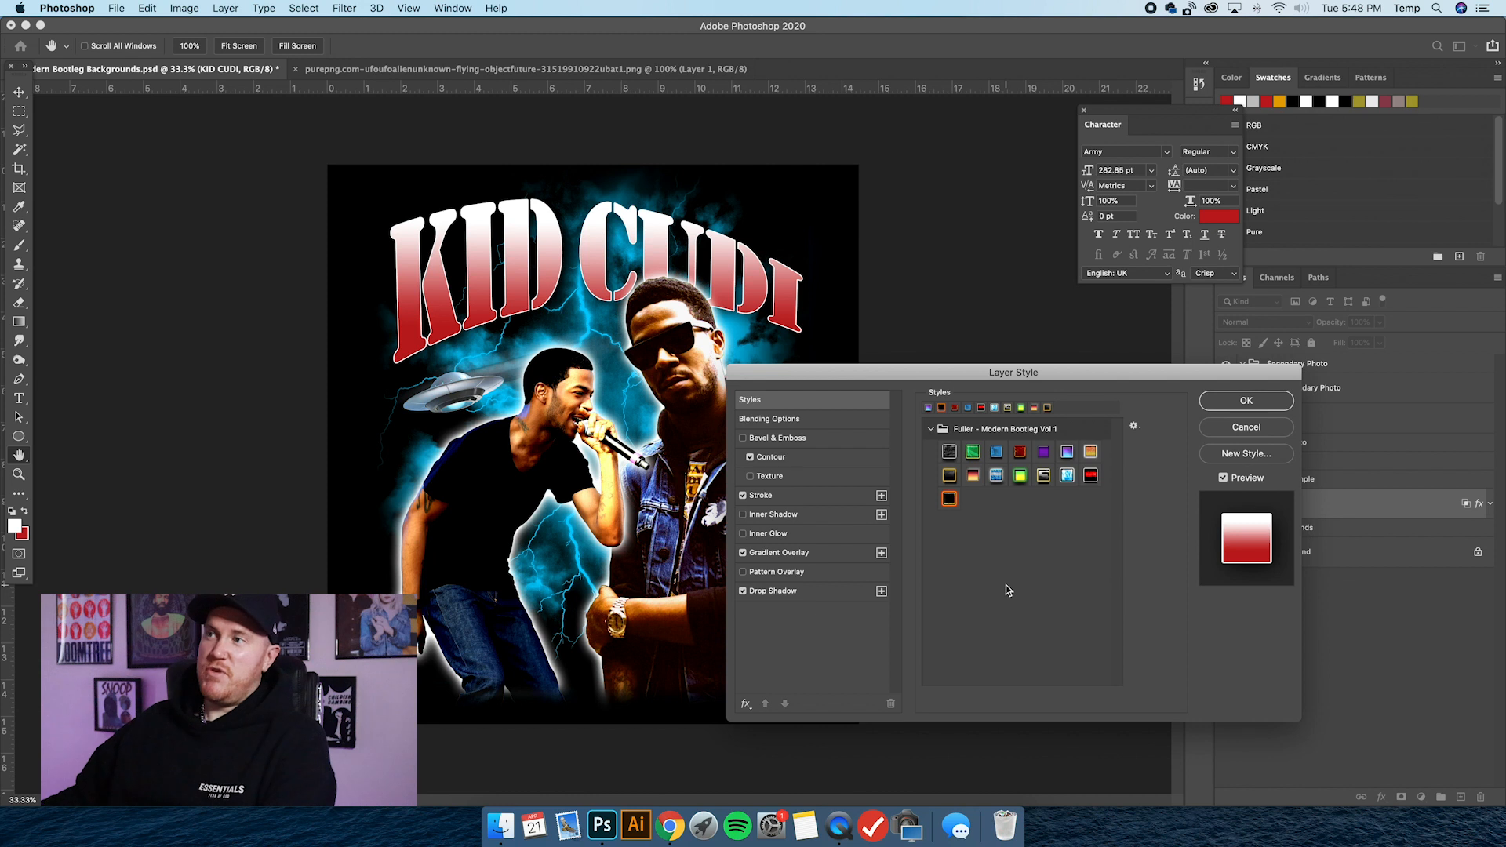
{"action": "left_click_drag", "start_coordinate": [958, 372], "coordinate": [967, 419]}
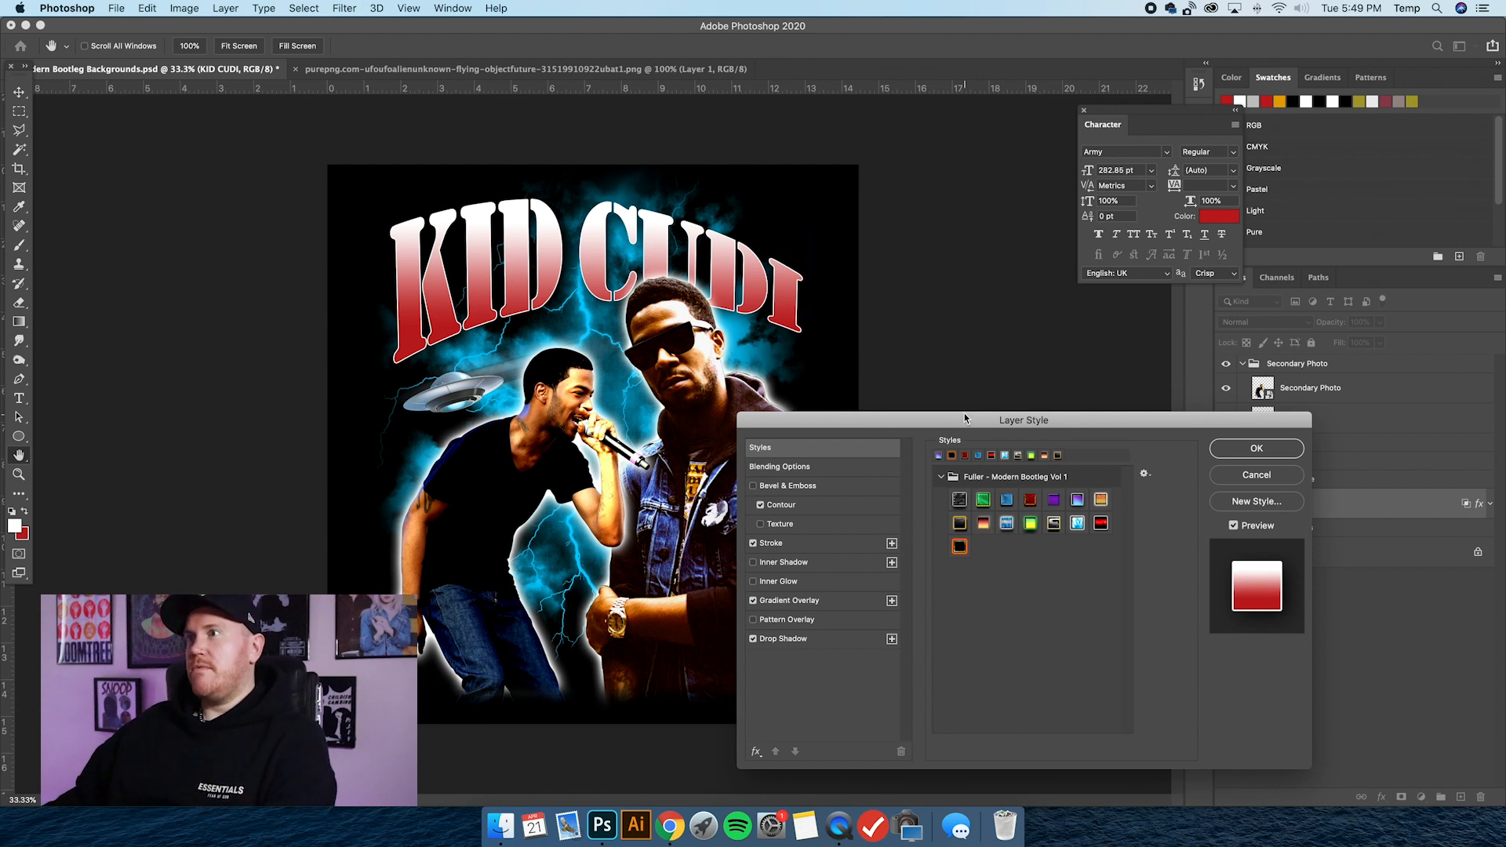
{"action": "left_click_drag", "start_coordinate": [940, 418], "coordinate": [933, 407]}
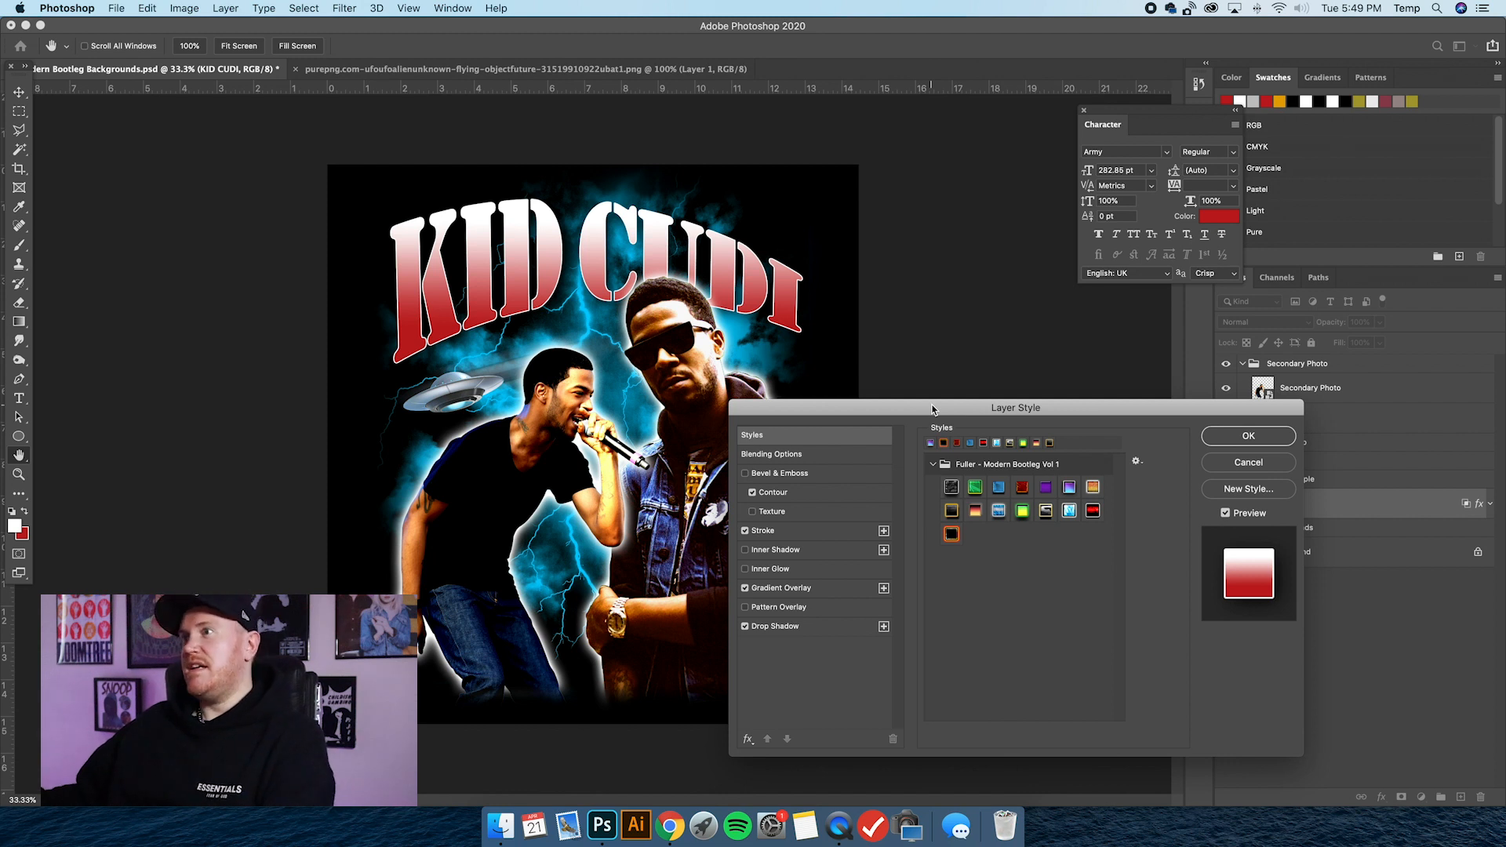
Apply the Modern Bootleg 01 style preset to the KID CUDI layer, keeping the Layer Style dialog clear of the lettering.
{"action": "mouse_move", "coordinate": [933, 409]}
{"action": "left_mouse_down"}
{"action": "mouse_move", "coordinate": [975, 404]}
{"action": "mouse_move", "coordinate": [954, 406]}
{"action": "left_mouse_up"}
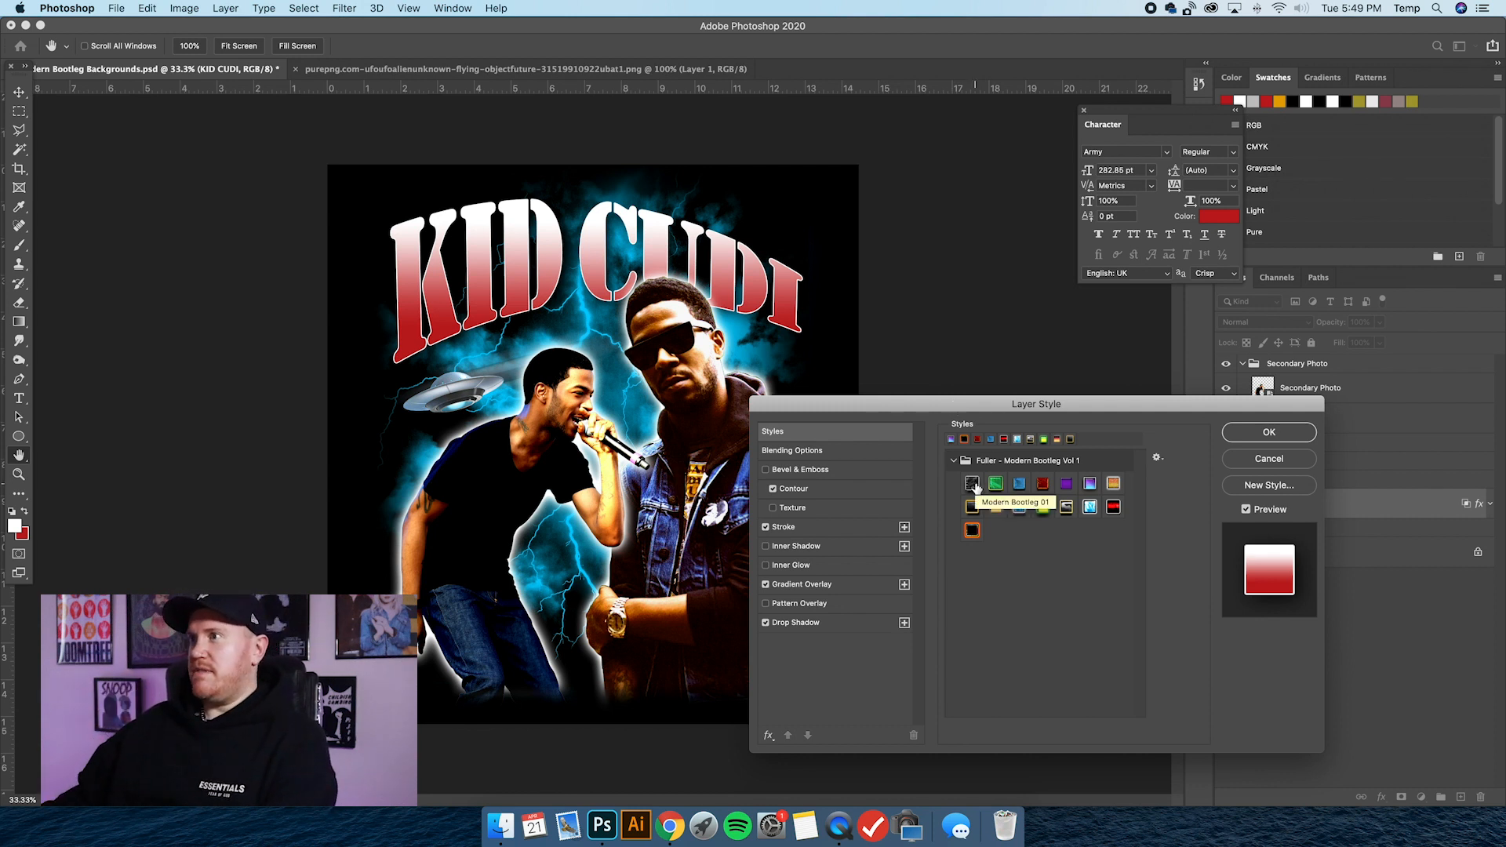
{"action": "mouse_move", "coordinate": [1020, 405]}
{"action": "left_mouse_down"}
{"action": "mouse_move", "coordinate": [973, 408]}
{"action": "mouse_move", "coordinate": [1031, 397]}
{"action": "left_mouse_up"}
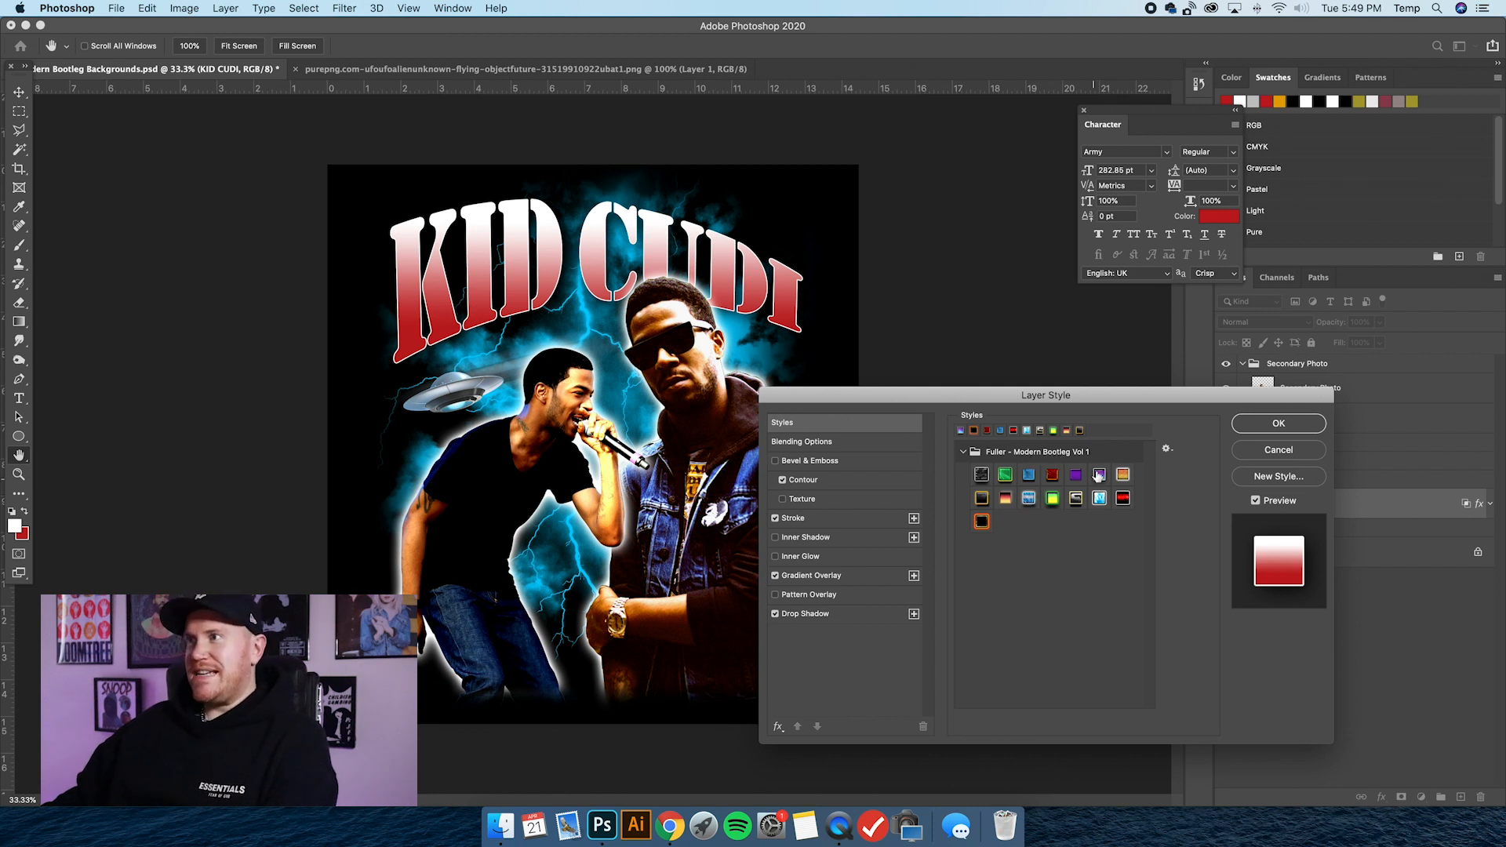
{"action": "left_click_drag", "start_coordinate": [1064, 401], "coordinate": [1049, 404]}
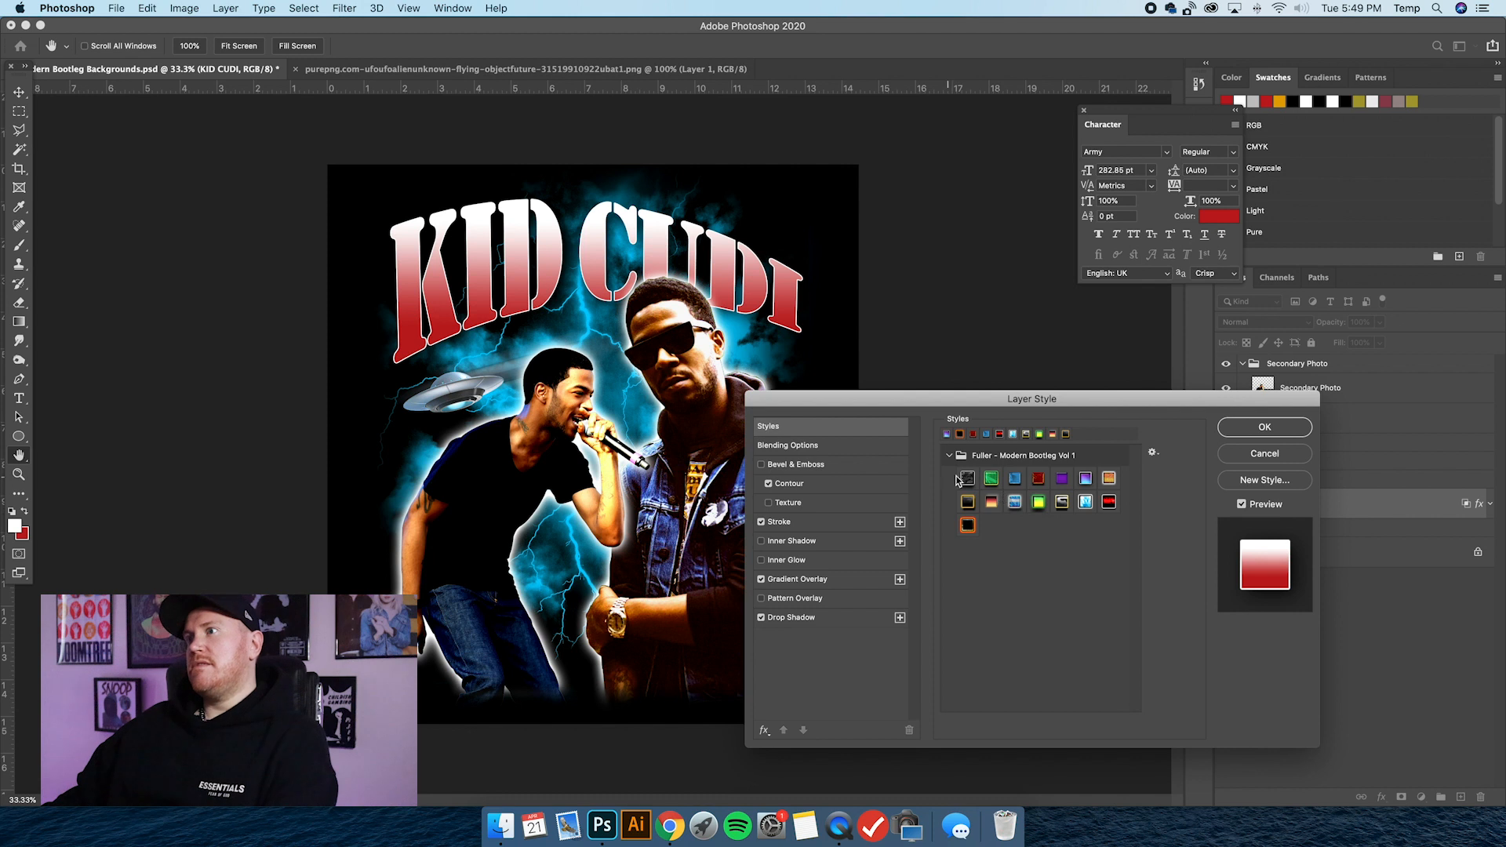
{"action": "left_click", "coordinate": [969, 478]}
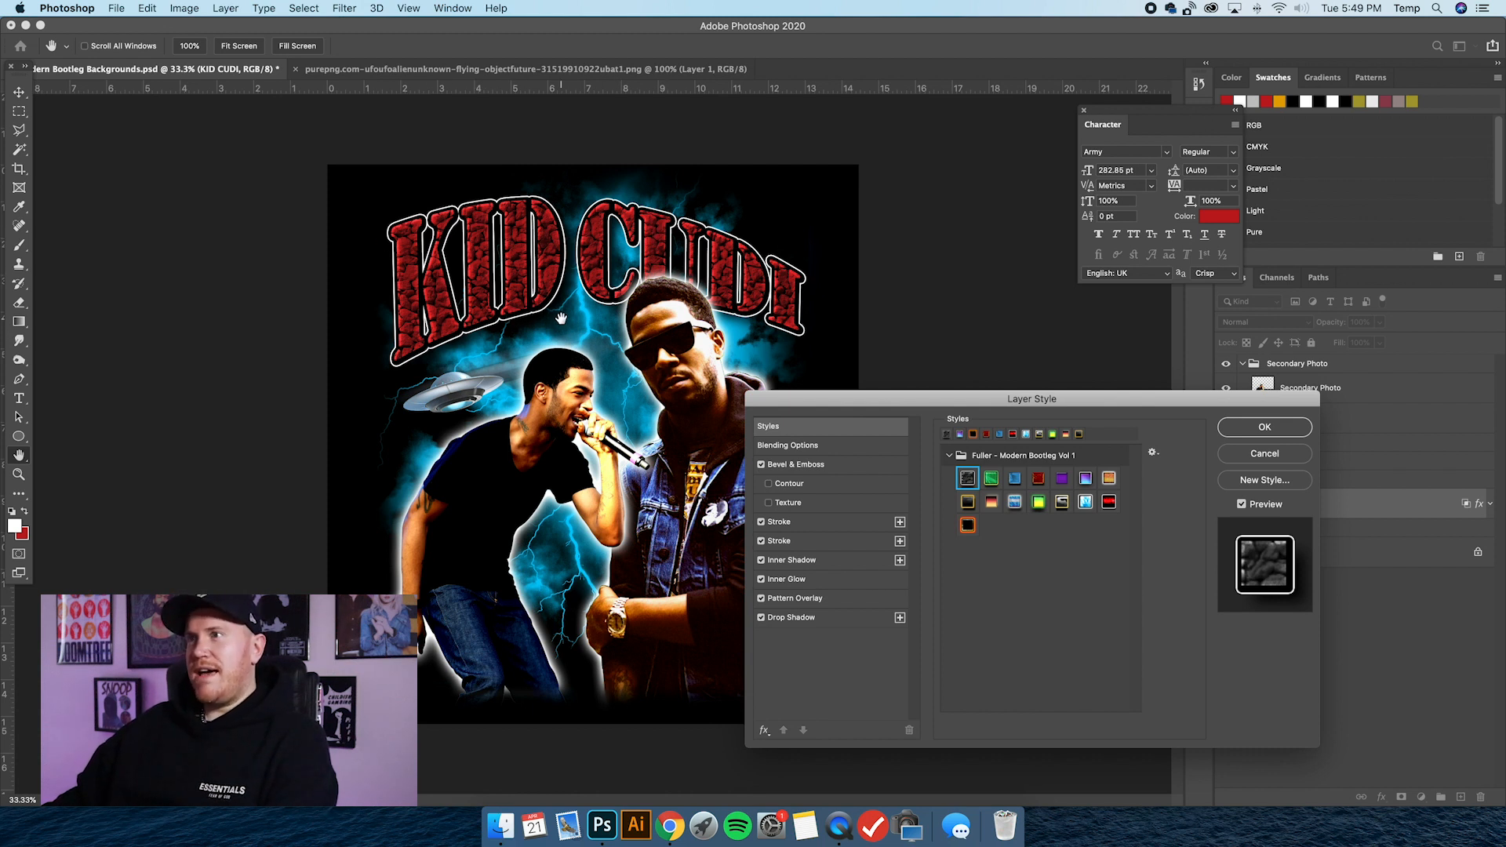
{"action": "left_click", "coordinate": [1263, 428]}
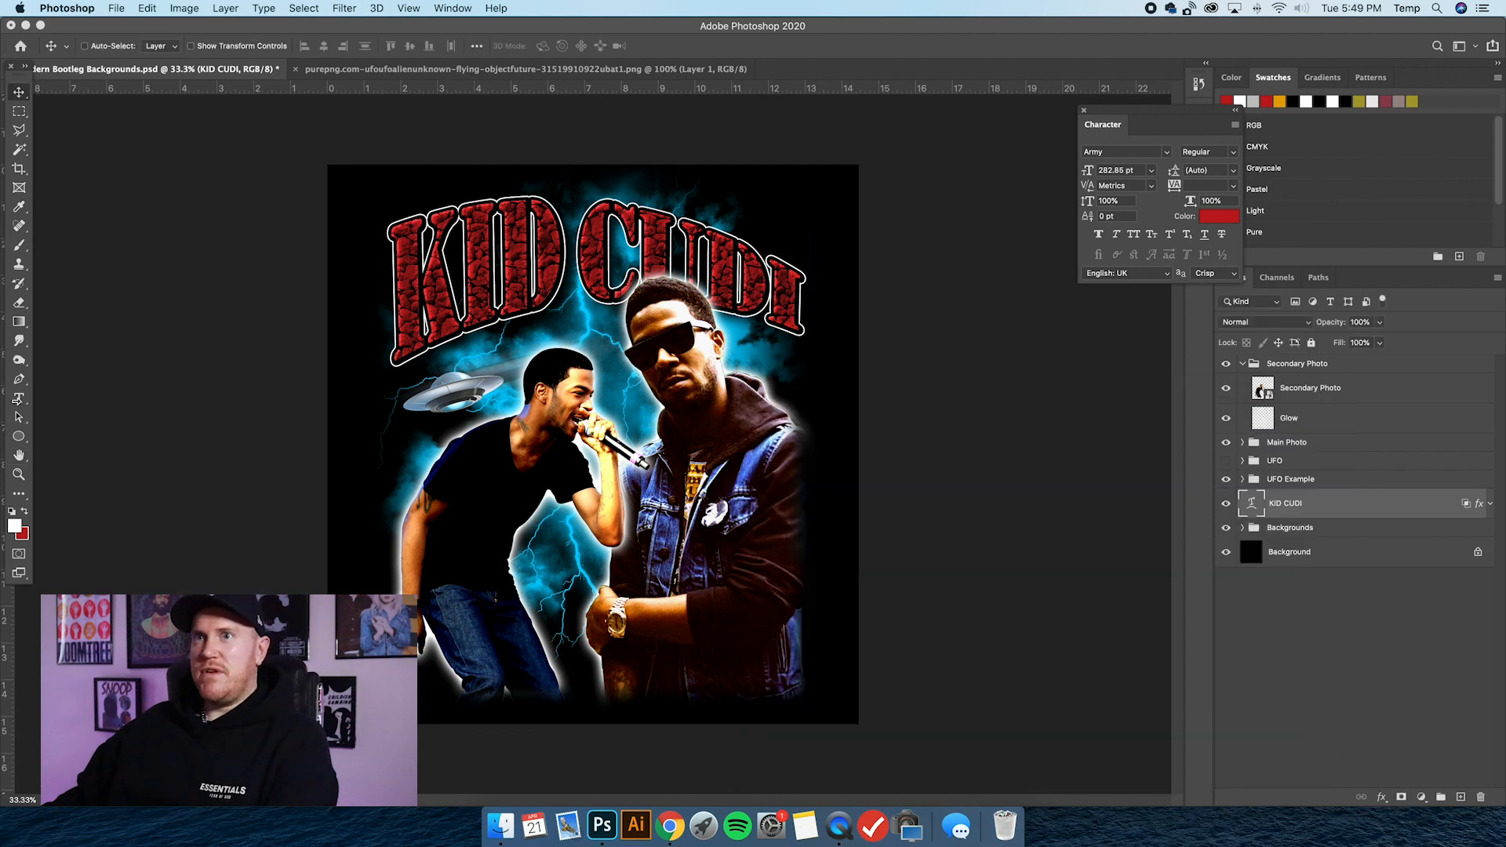
Try white as the colour of the whole KID CUDI text, and recolour it orange by swapping the foreground and background colours.
{"action": "key", "text": "t"}
{"action": "left_click", "coordinate": [493, 270]}
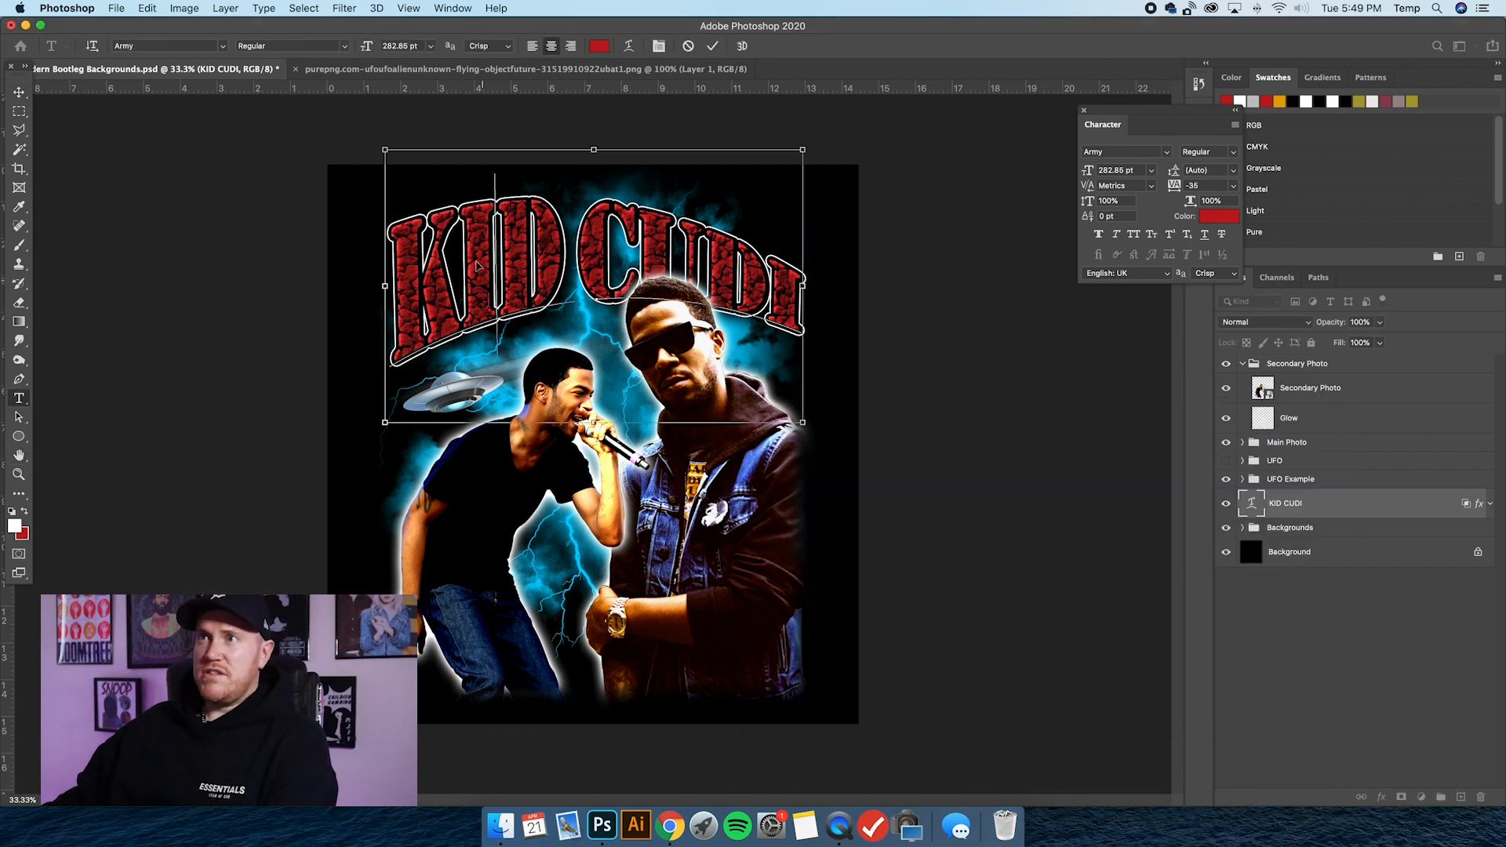
{"action": "key", "text": "super+a"}
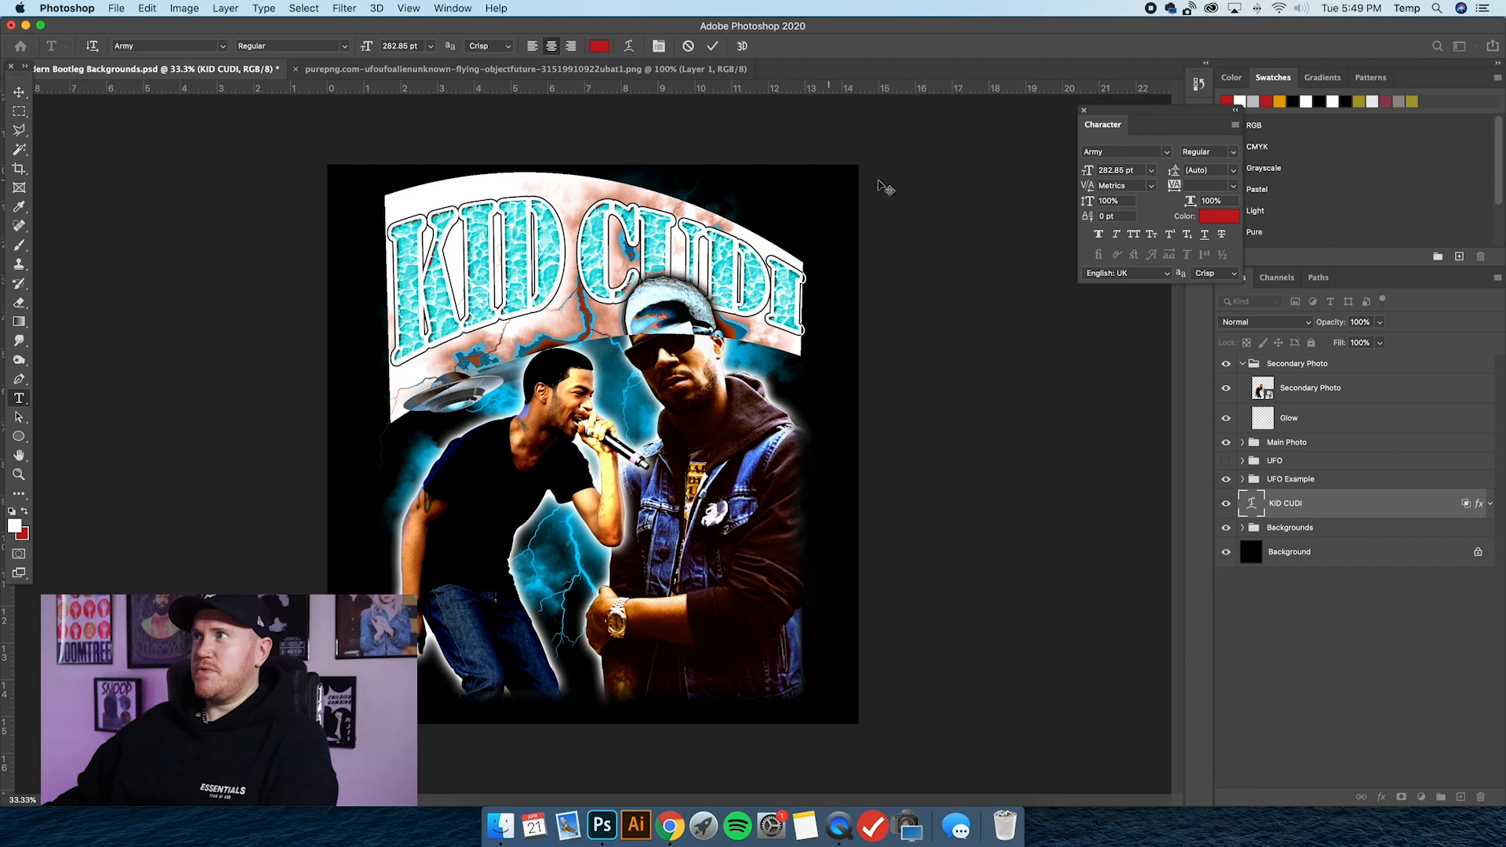
{"action": "left_click", "coordinate": [1291, 98]}
{"action": "left_click", "coordinate": [19, 92]}
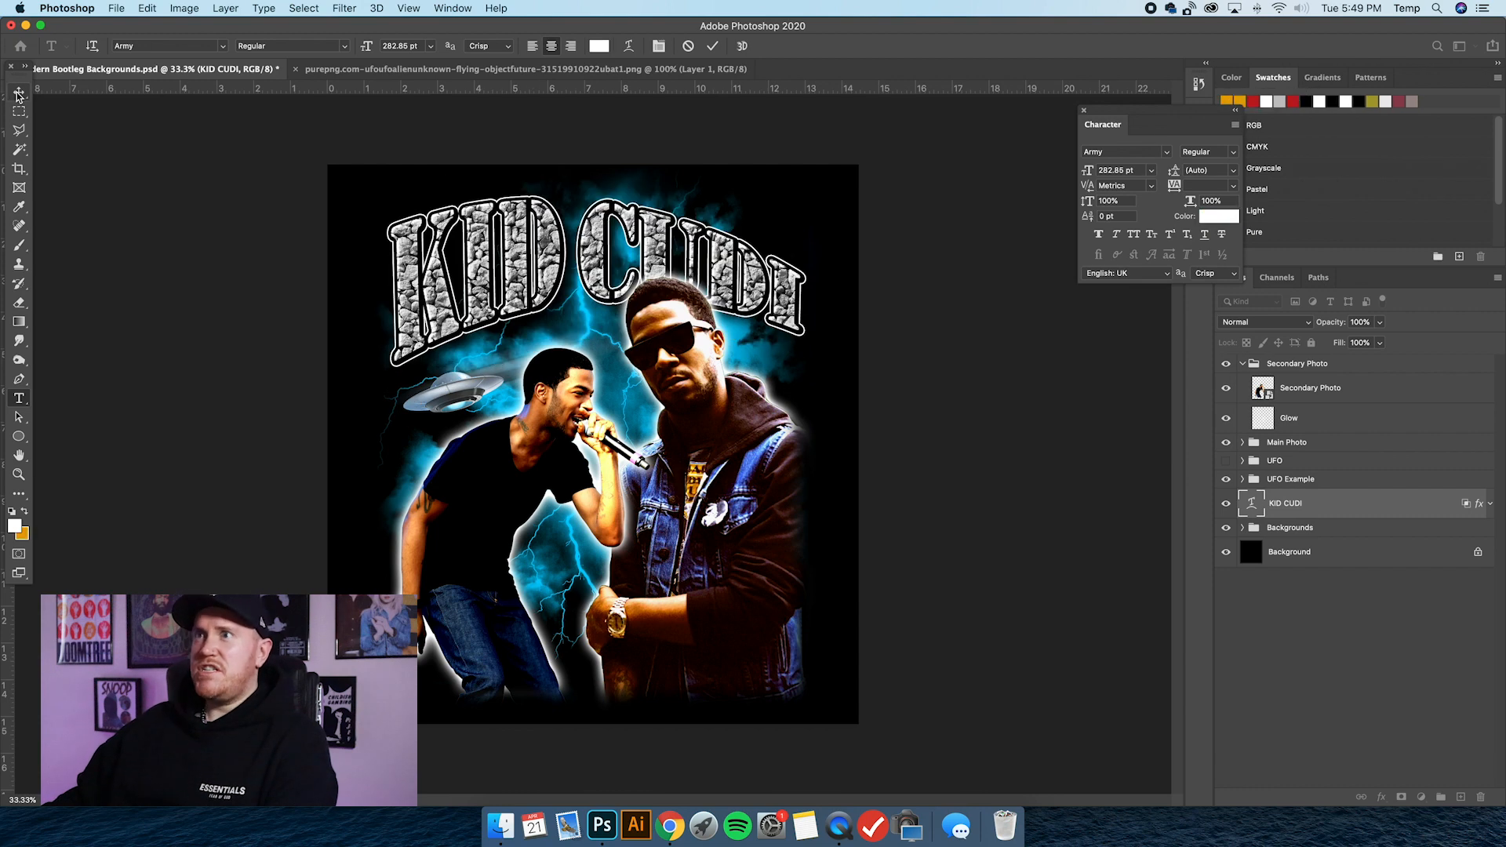
{"action": "left_click", "coordinate": [19, 399]}
{"action": "left_click", "coordinate": [19, 555]}
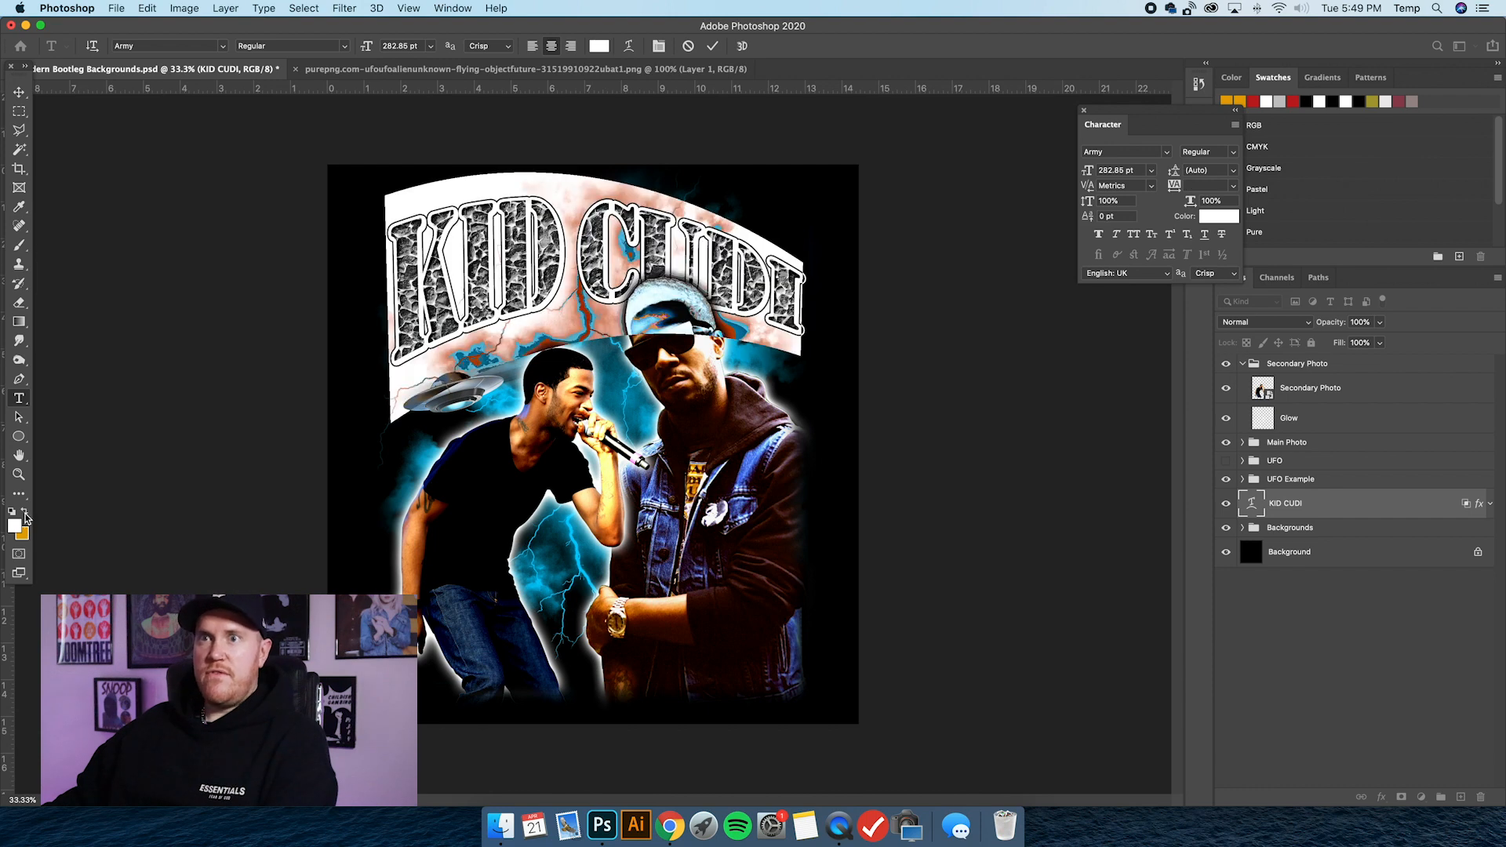
{"action": "left_click", "coordinate": [24, 513]}
{"action": "left_click", "coordinate": [18, 92]}
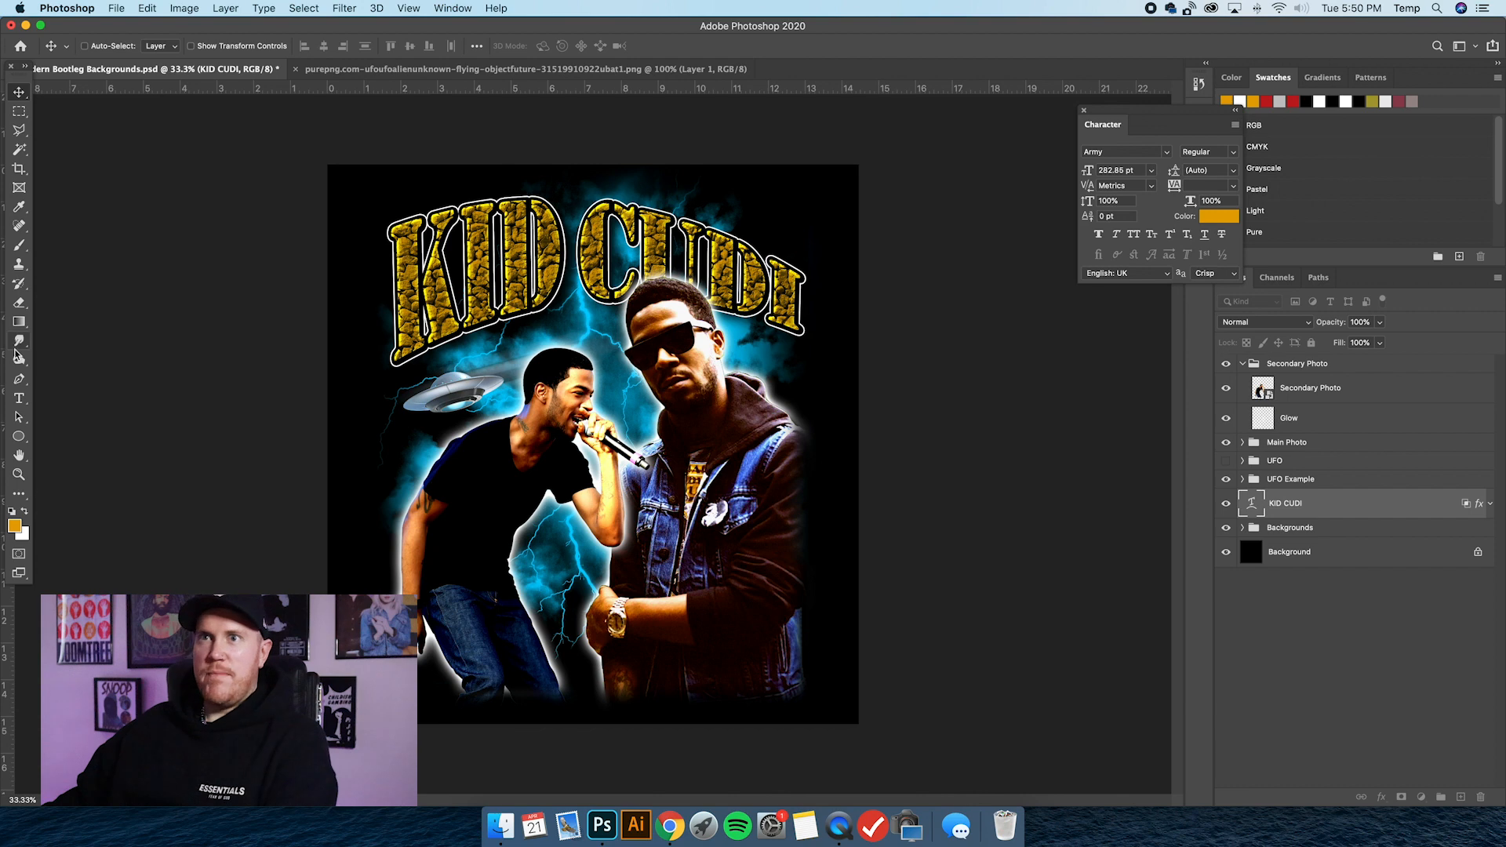
Try a light blue sampled from the denim jacket as the KID CUDI text colour, and undo that colour change.
{"action": "left_click", "coordinate": [19, 399]}
{"action": "key", "text": "Return"}
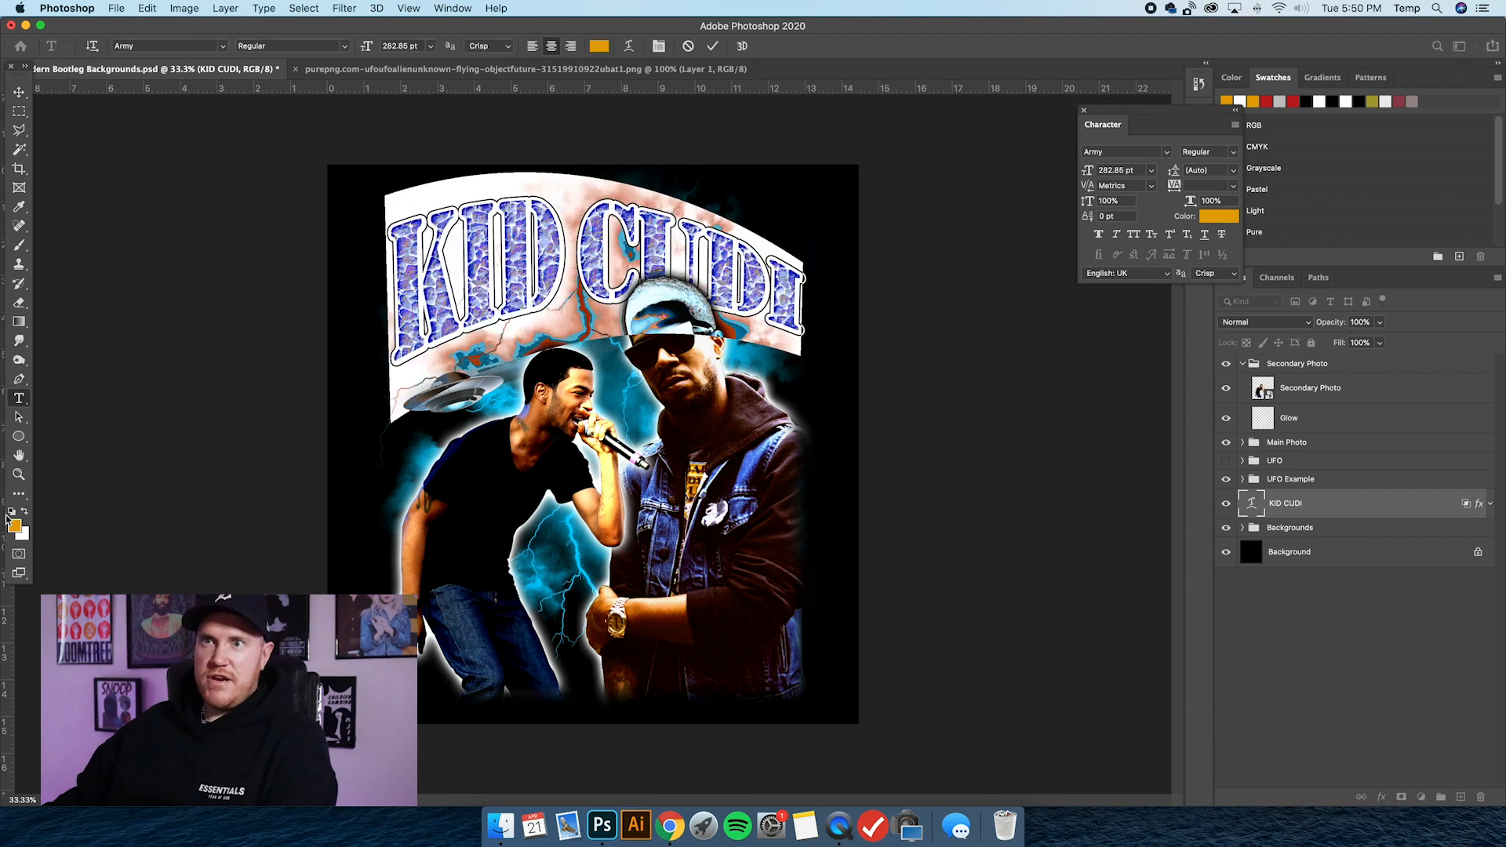
{"action": "left_click", "coordinate": [14, 526]}
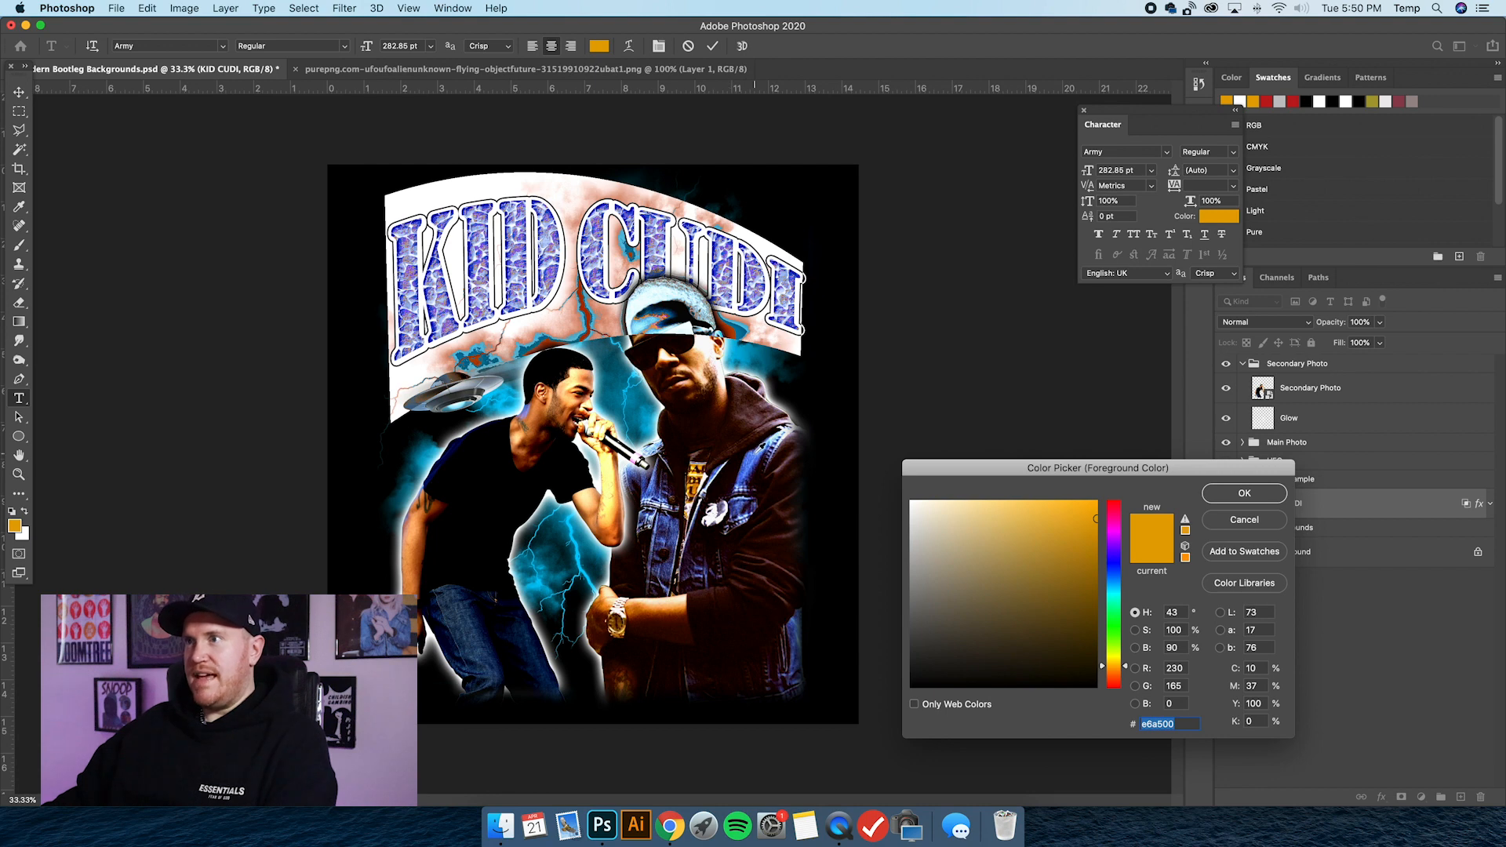
{"action": "left_click", "coordinate": [758, 452]}
{"action": "left_click", "coordinate": [1245, 493]}
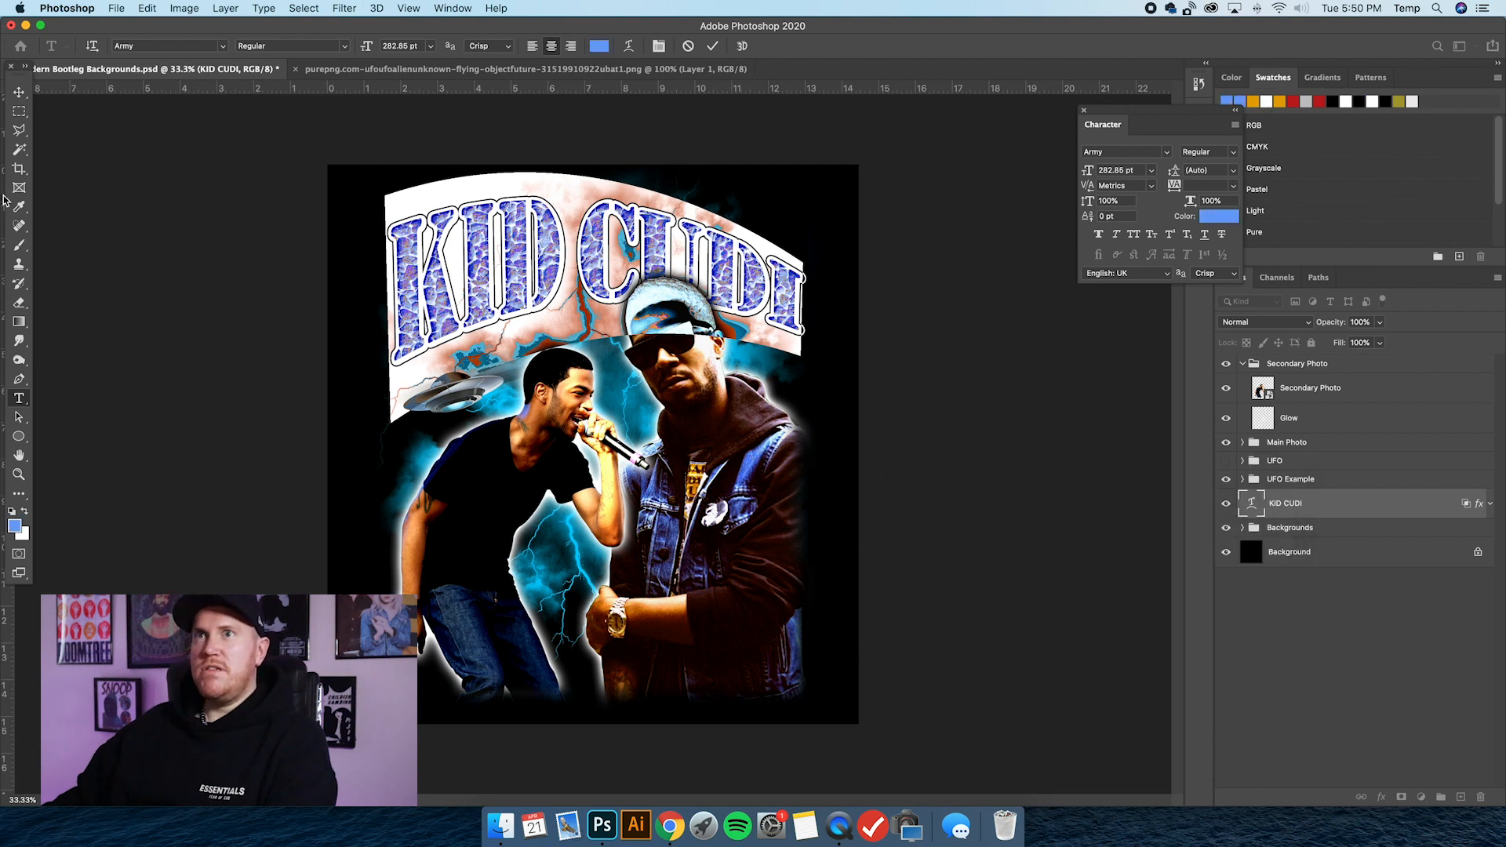
{"action": "left_click", "coordinate": [20, 92]}
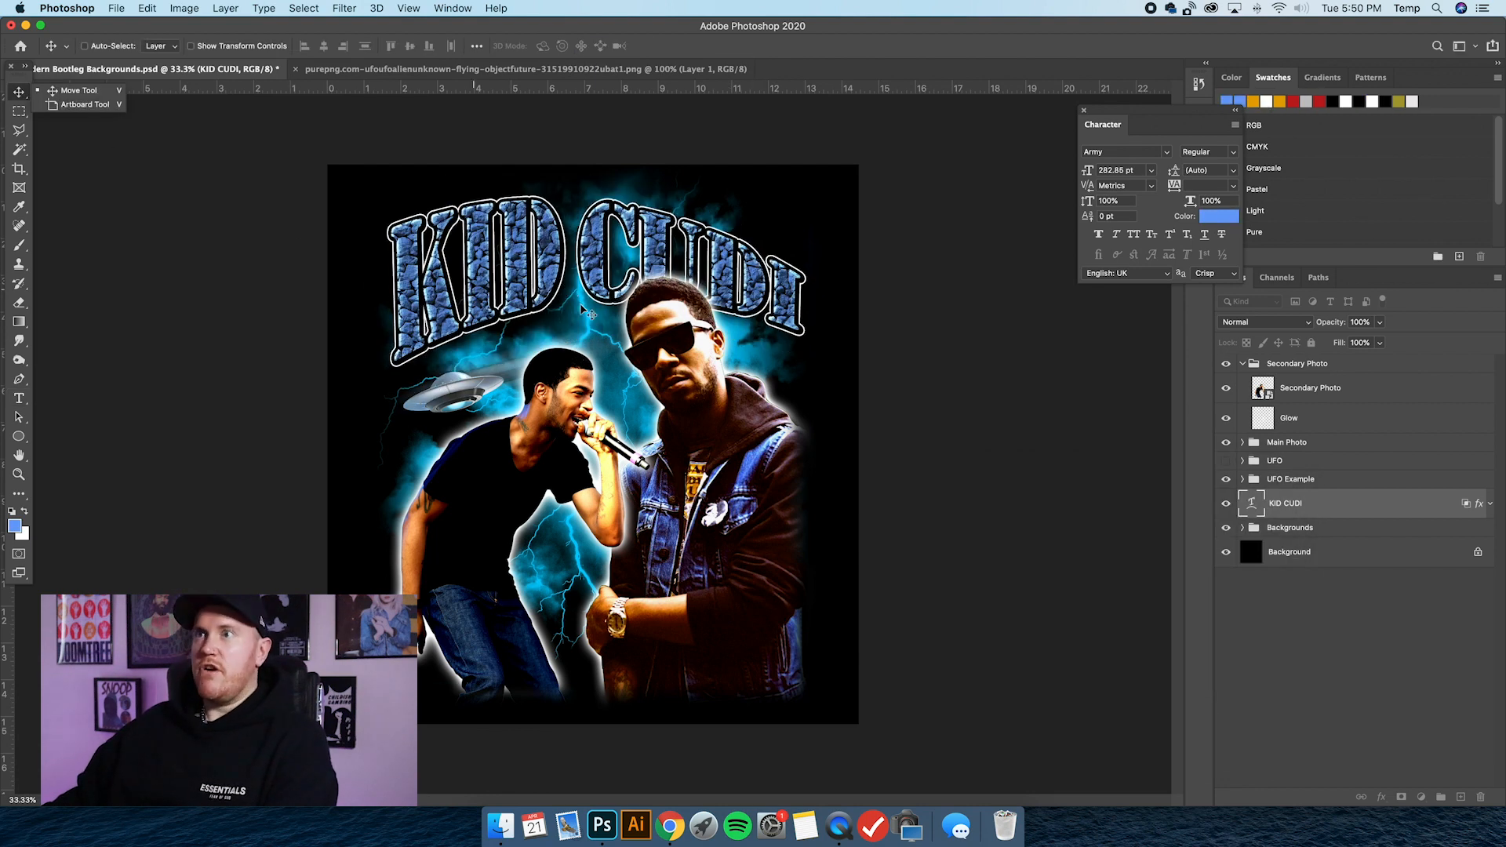
{"action": "key", "text": "super+z"}
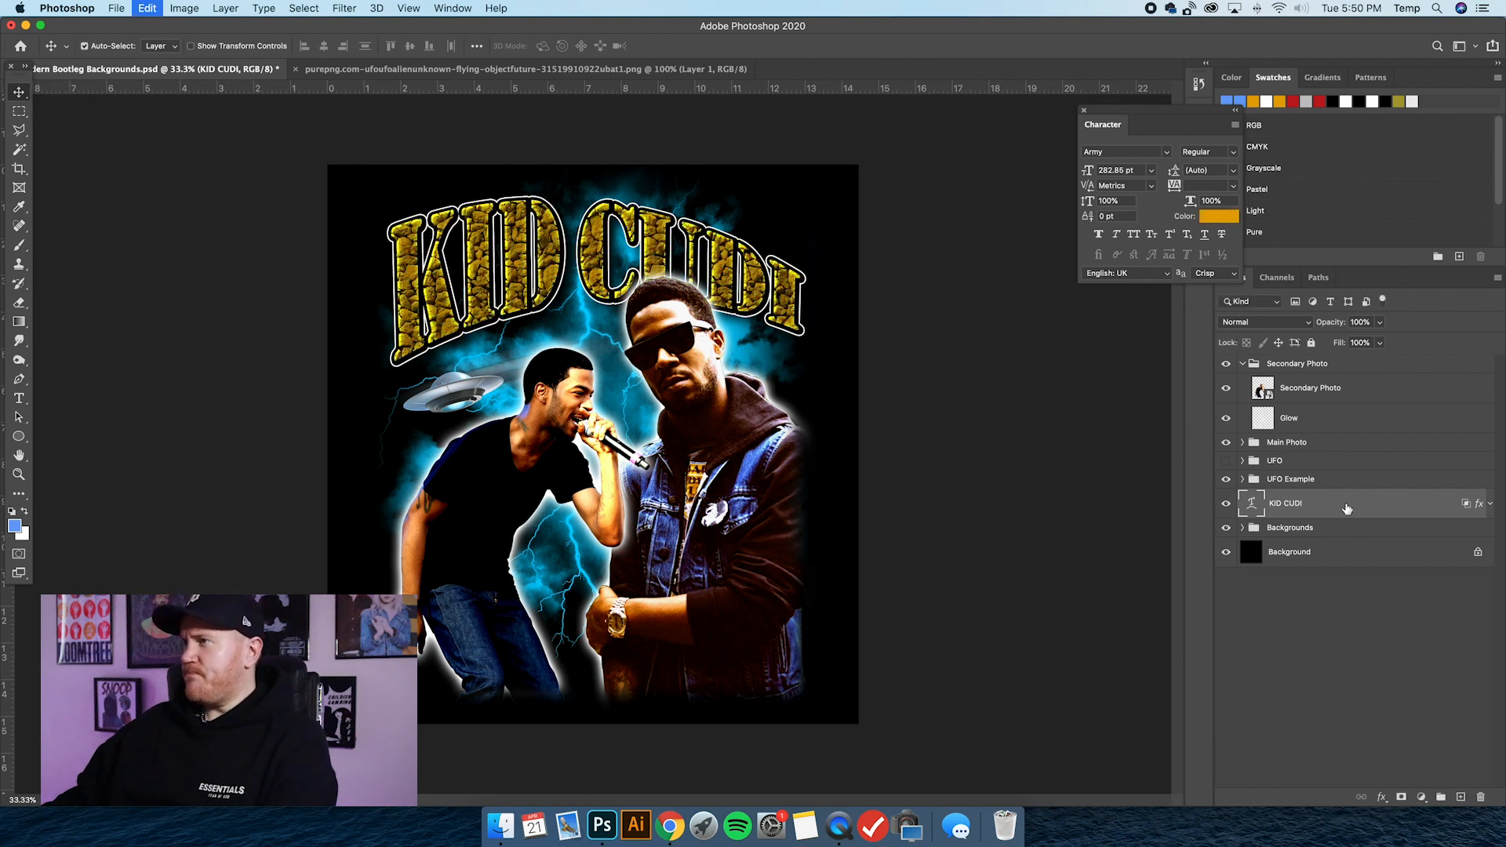
Reopen the KID CUDI layer's style presets and apply the green preset from the Fuller - Modern Bootleg Vol 1 folder.
{"action": "double_click", "coordinate": [1347, 509]}
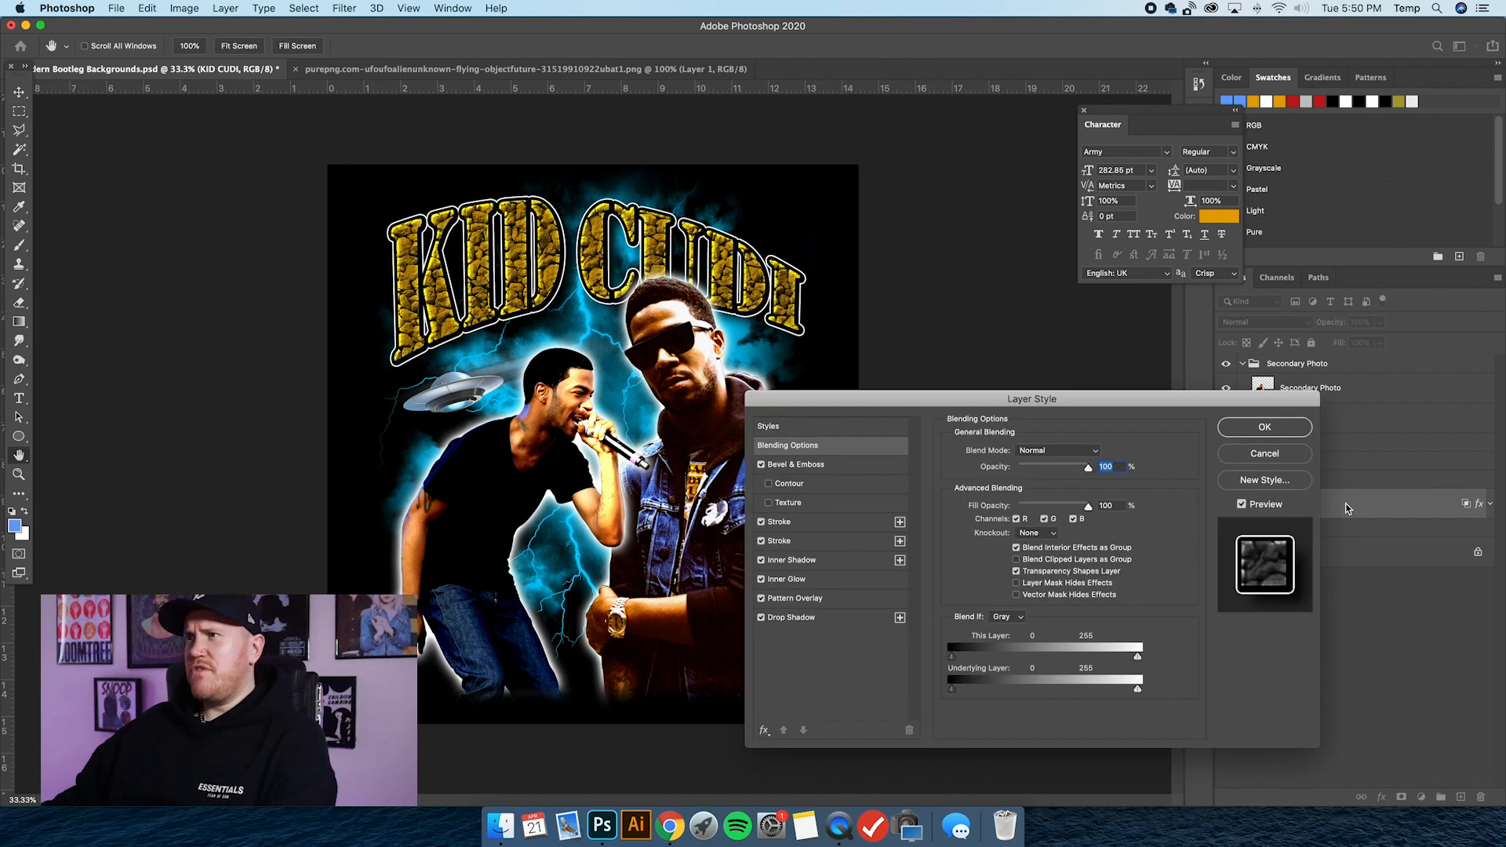
{"action": "left_click", "coordinate": [885, 428]}
{"action": "left_click_drag", "start_coordinate": [882, 405], "coordinate": [943, 411]}
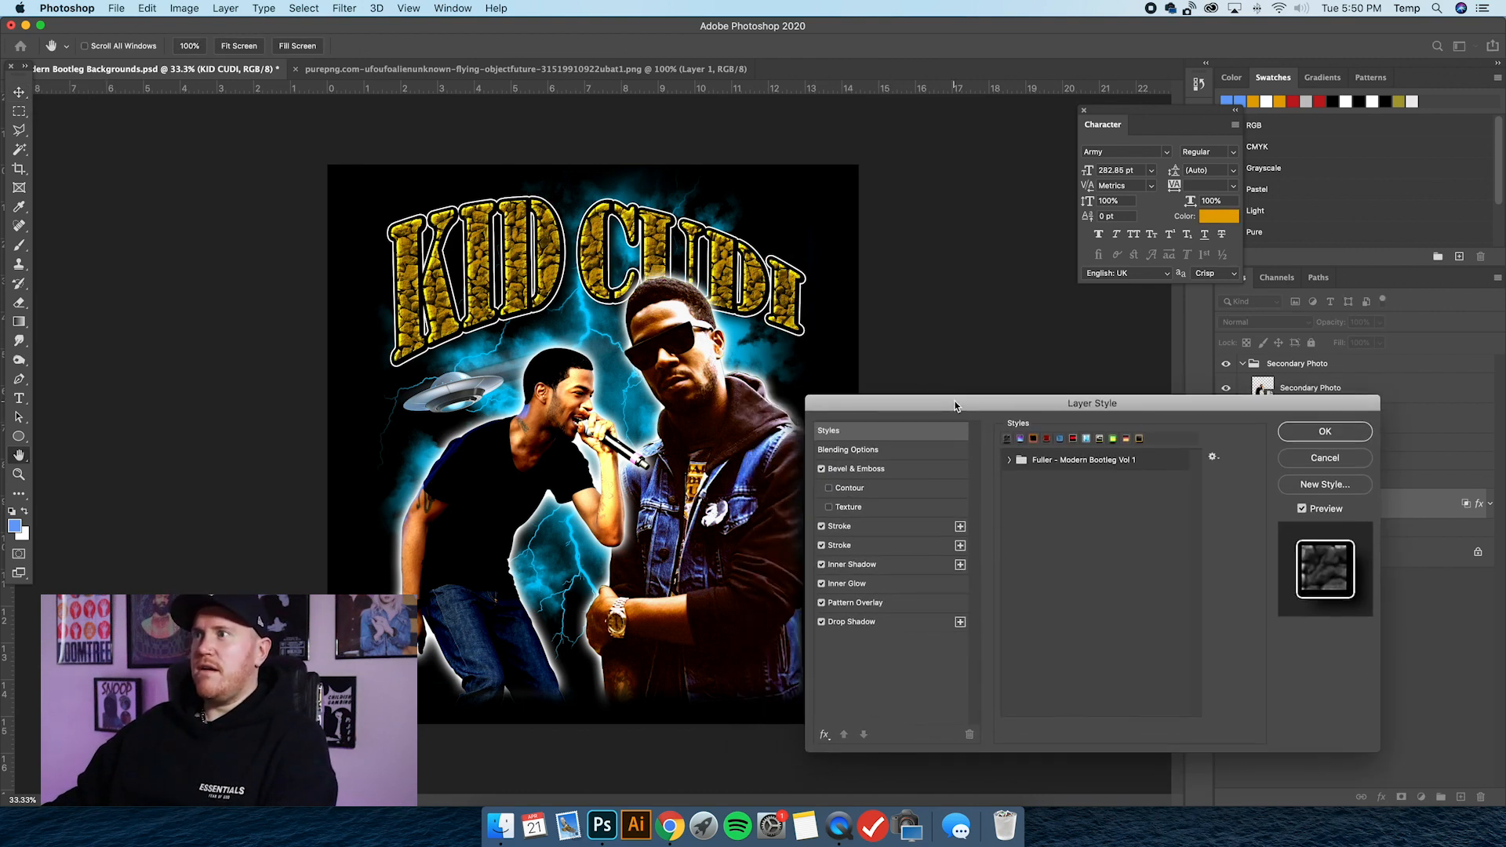
{"action": "left_click", "coordinate": [1011, 460]}
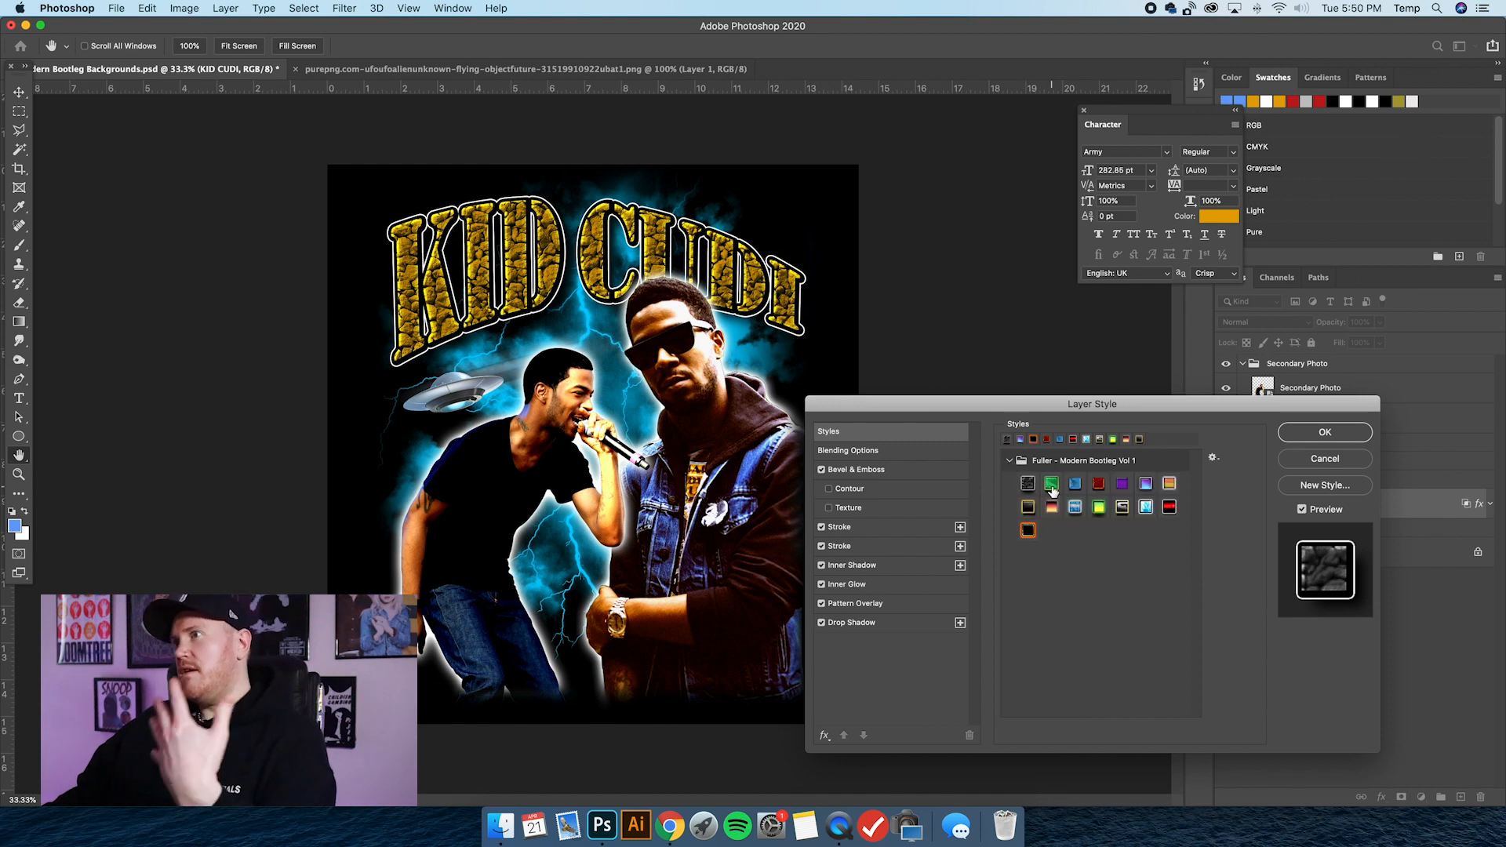
{"action": "left_click", "coordinate": [1052, 484]}
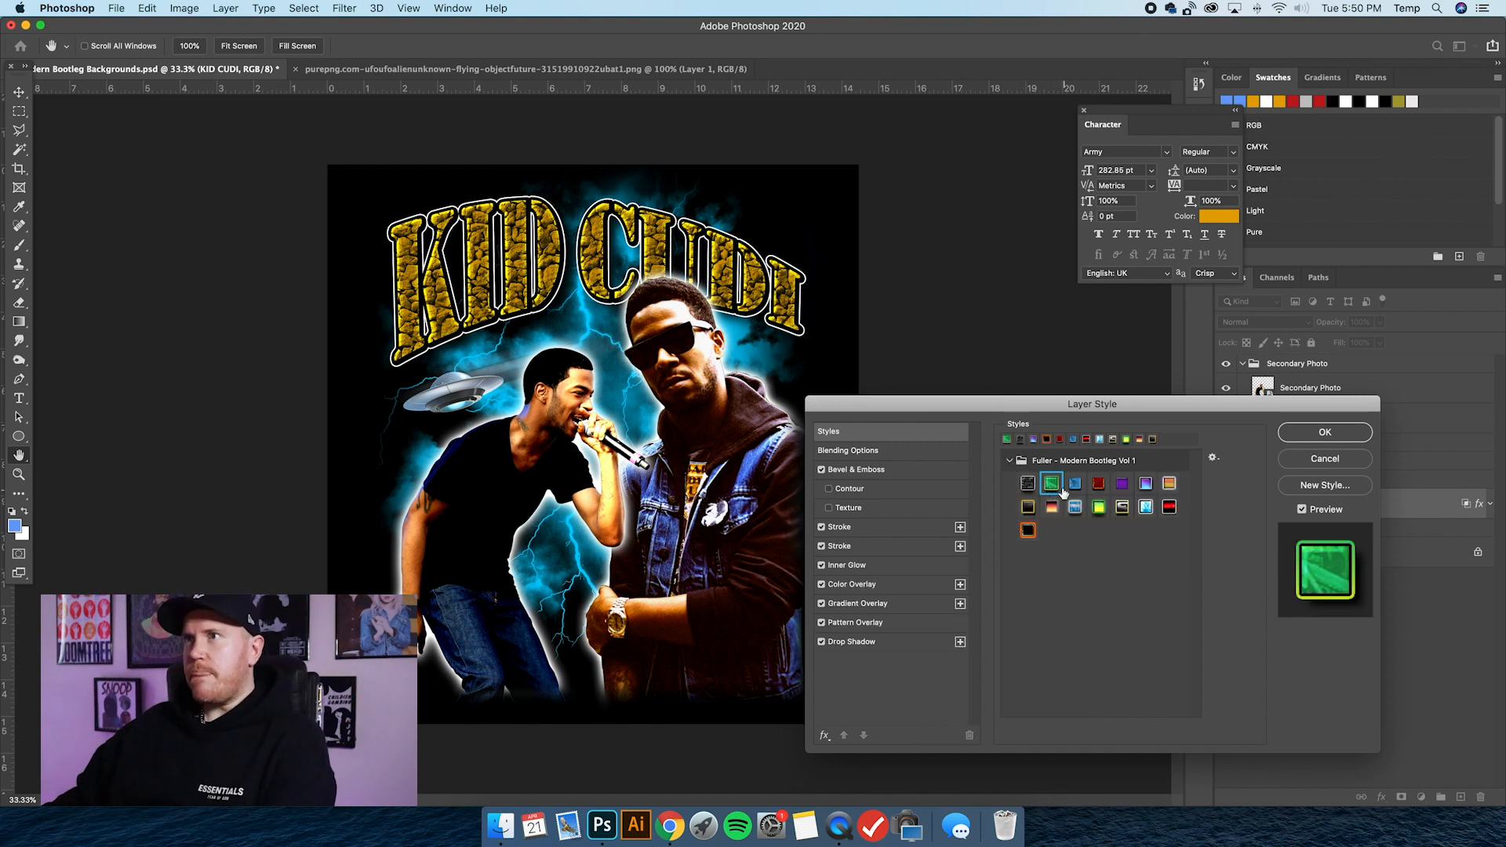
{"action": "left_click_drag", "start_coordinate": [1055, 399], "coordinate": [1043, 402]}
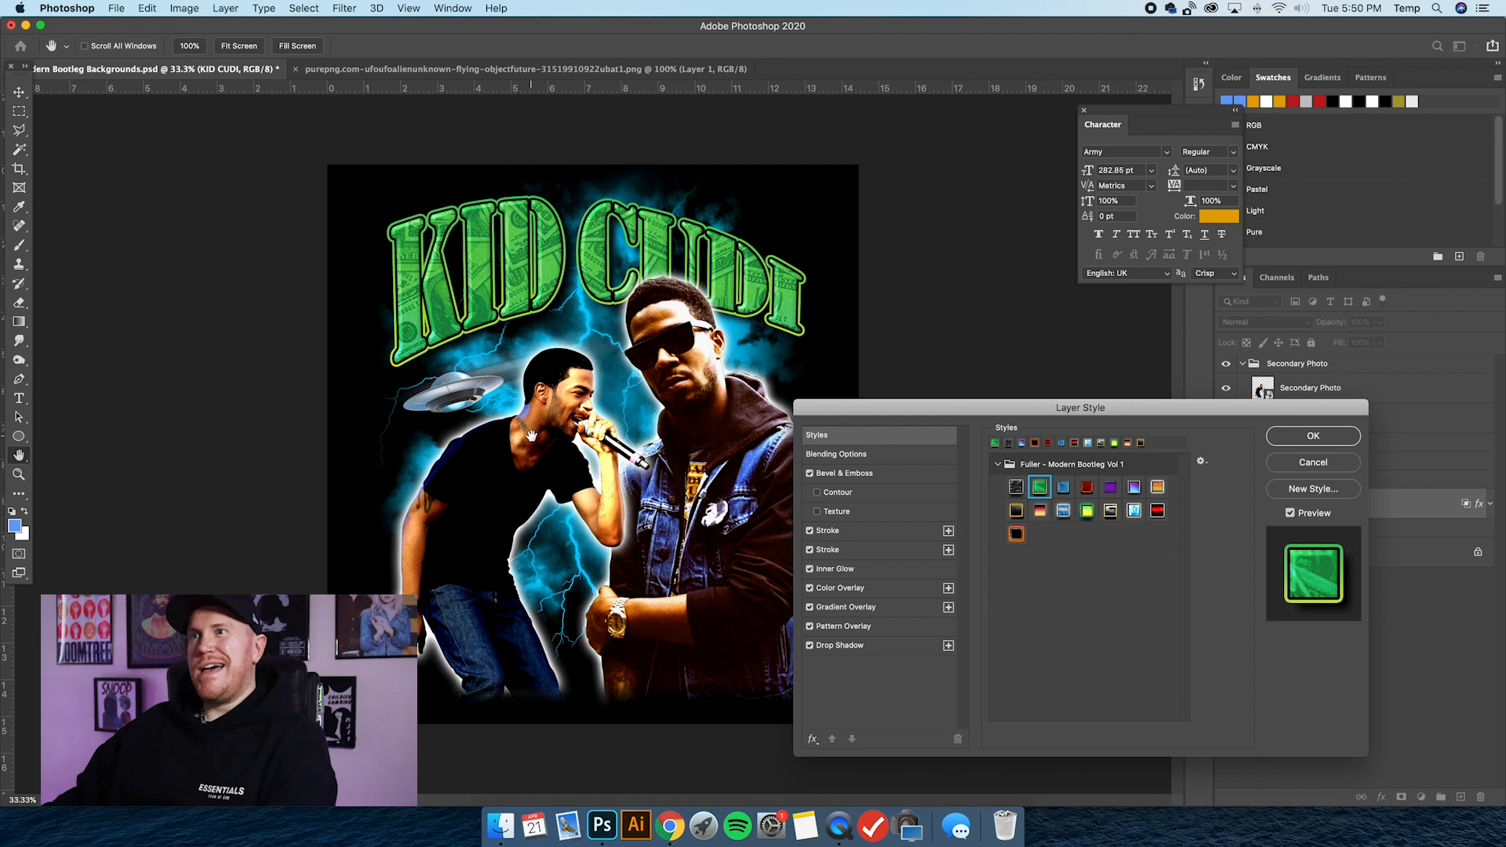
{"action": "left_click_drag", "start_coordinate": [832, 409], "coordinate": [888, 396]}
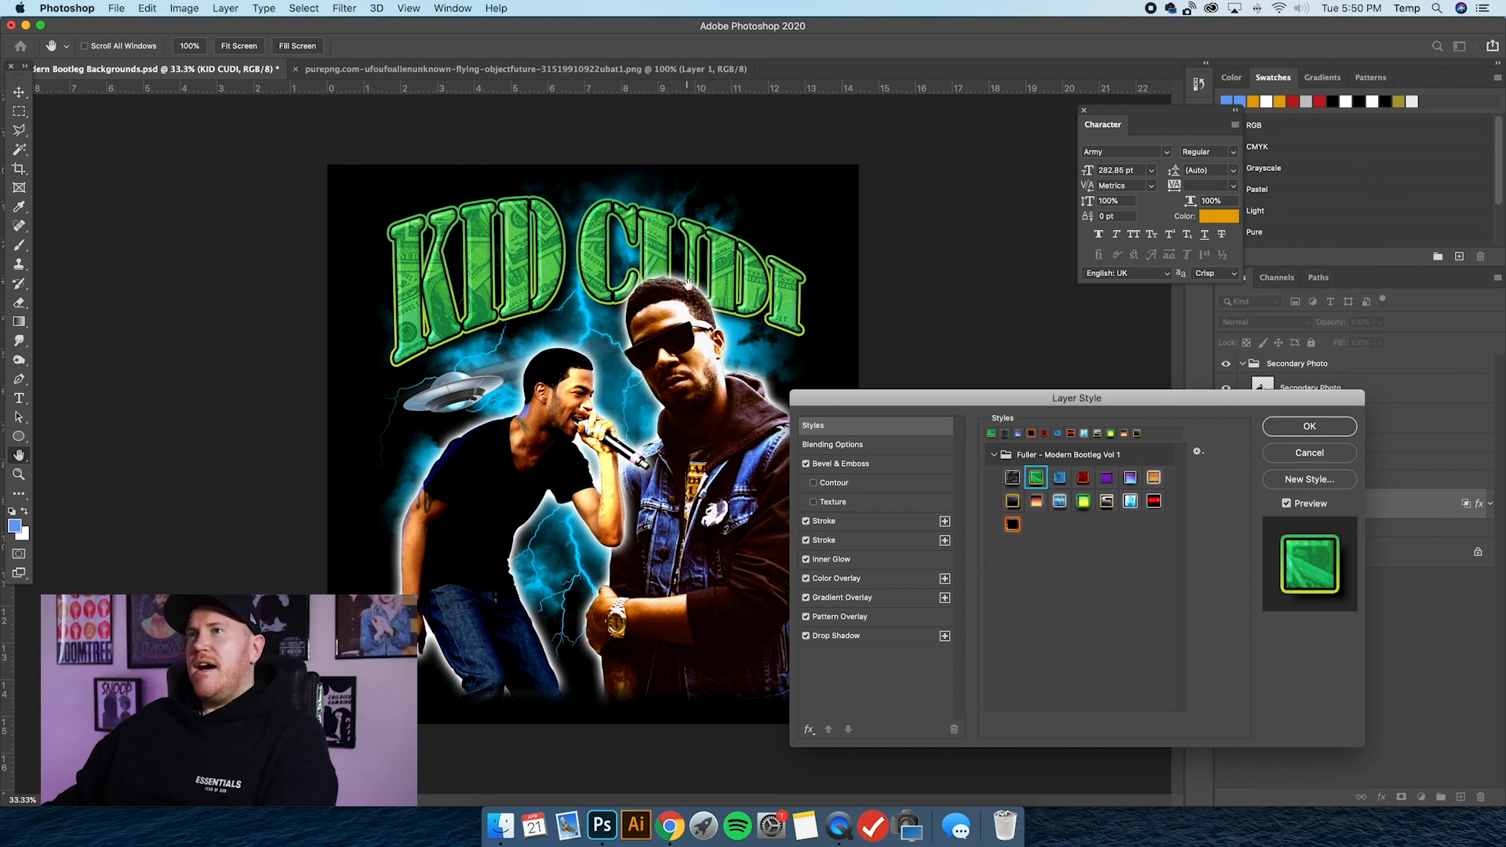
Try the blue, red, purple, purple-to-blue and orange presets on KID CUDI, and apply the black preset with the gold outline.
{"action": "left_click", "coordinate": [1060, 479]}
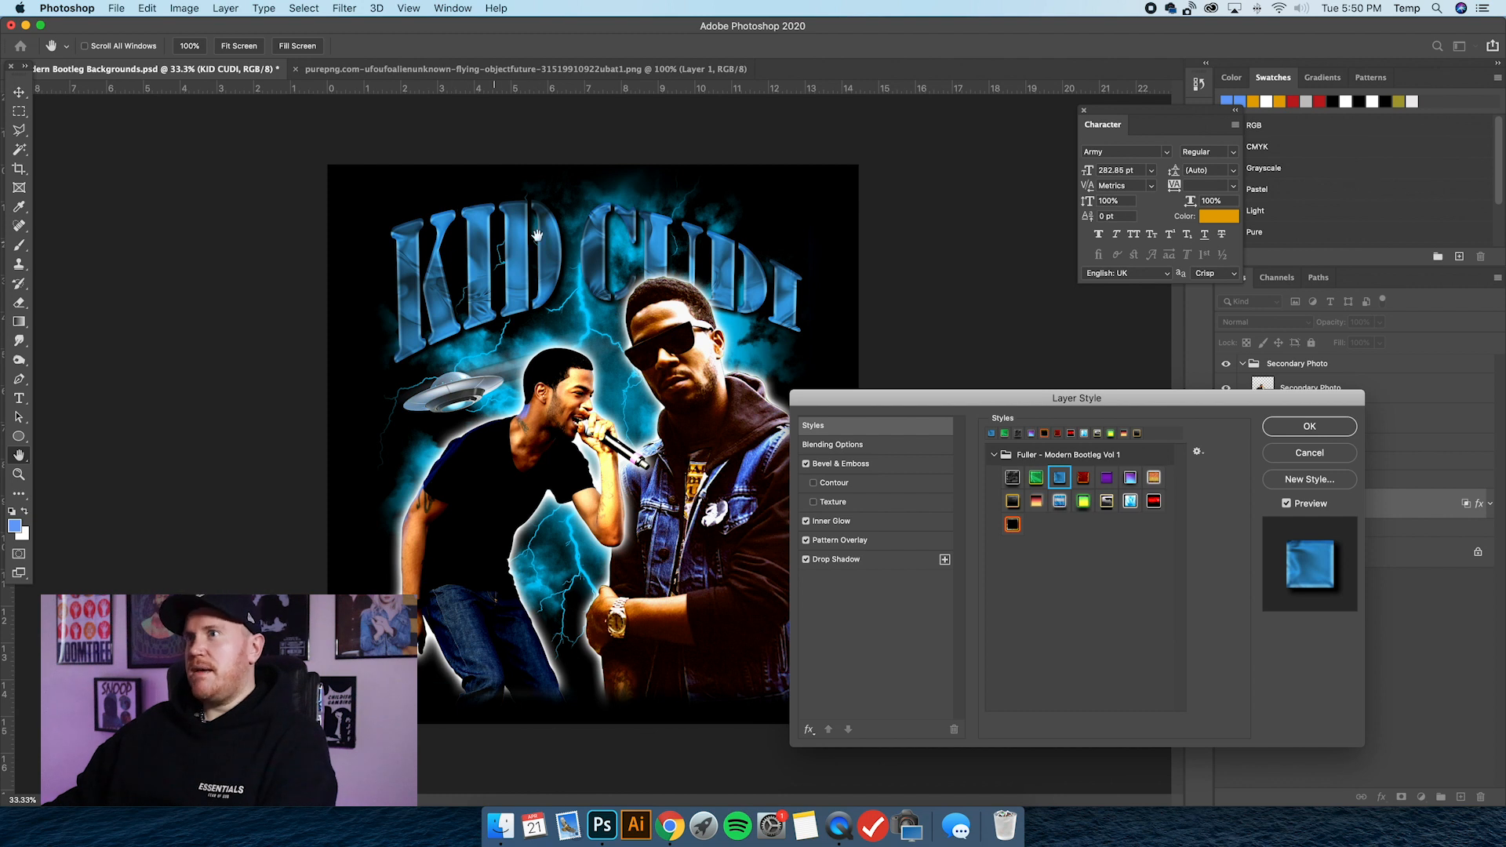
{"action": "left_click", "coordinate": [1083, 479]}
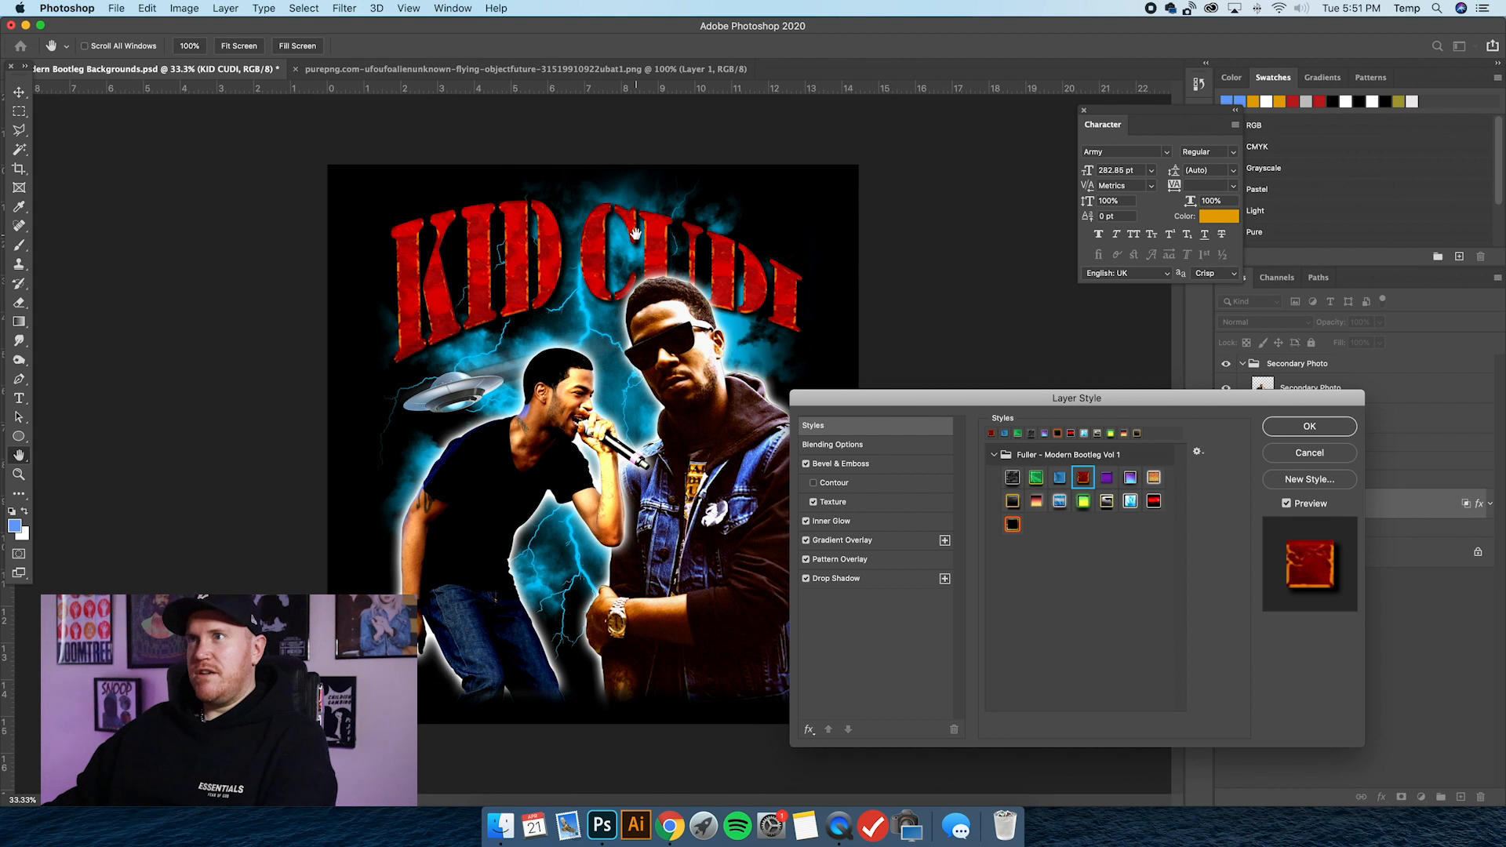
{"action": "left_click", "coordinate": [1106, 478]}
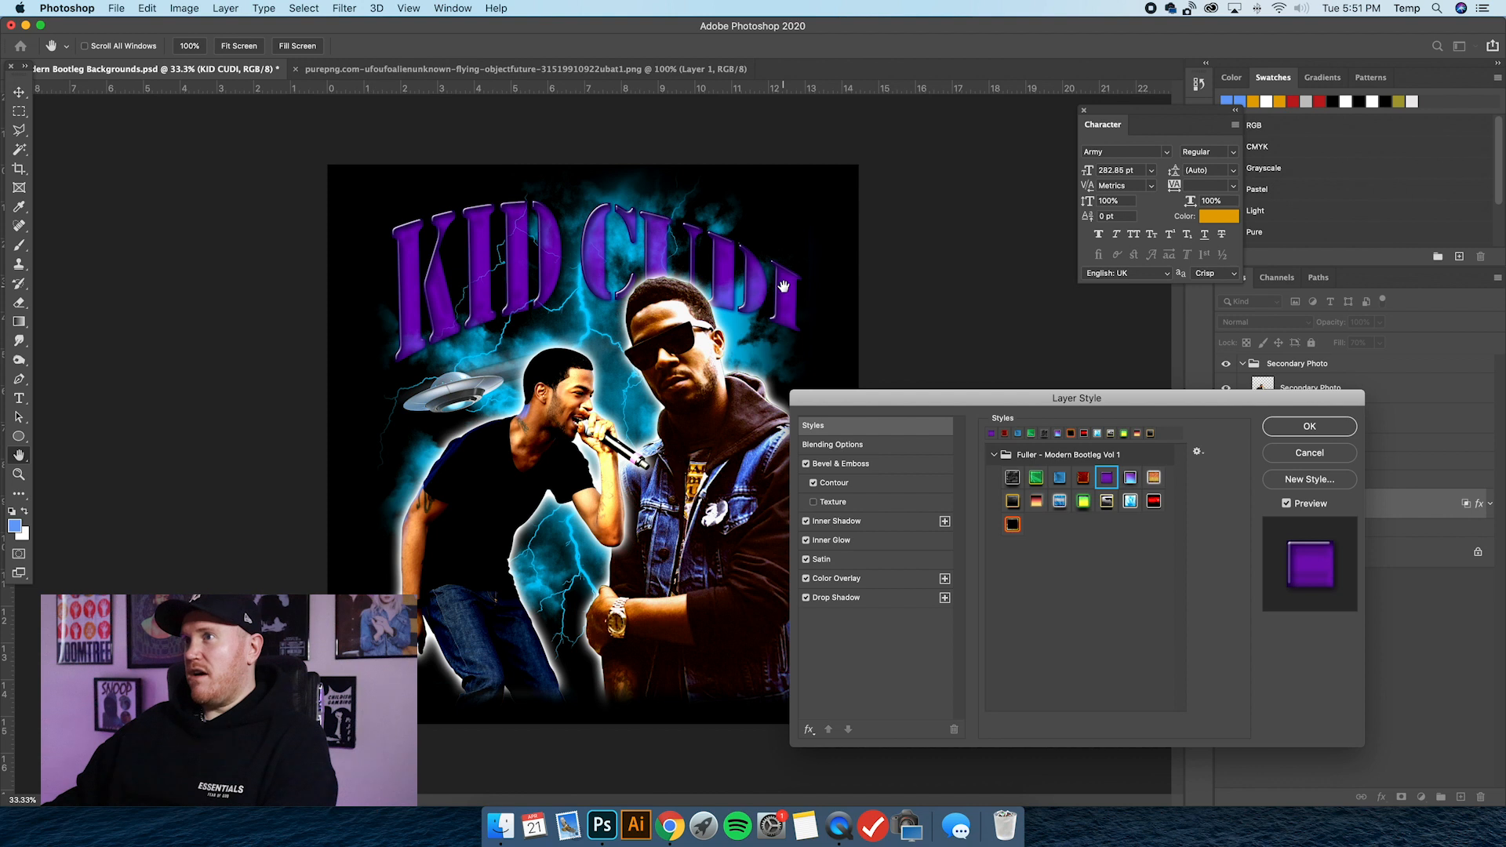
{"action": "left_click", "coordinate": [1130, 481]}
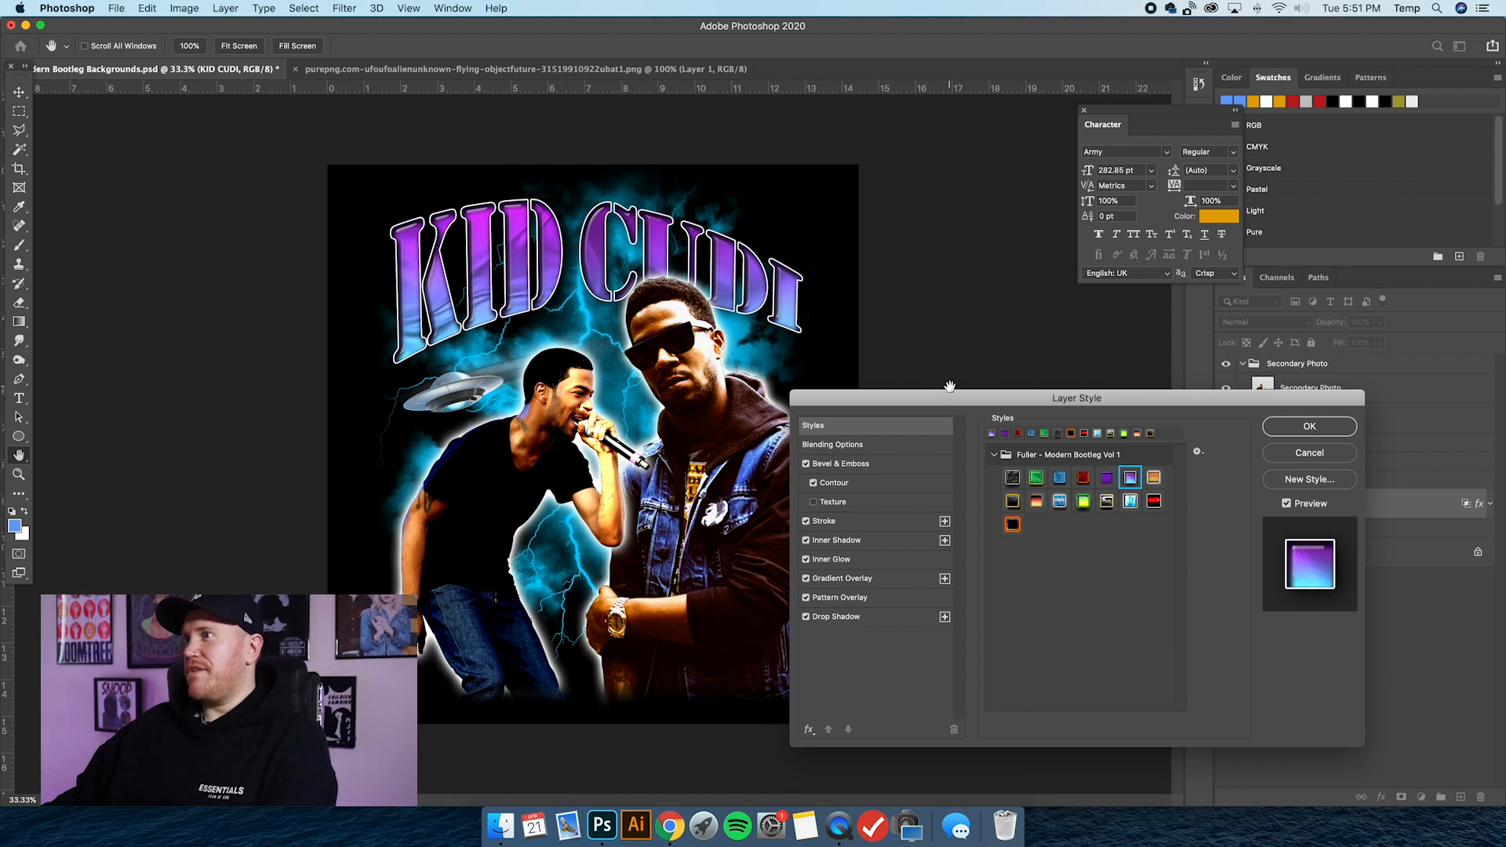
{"action": "left_click", "coordinate": [1153, 477]}
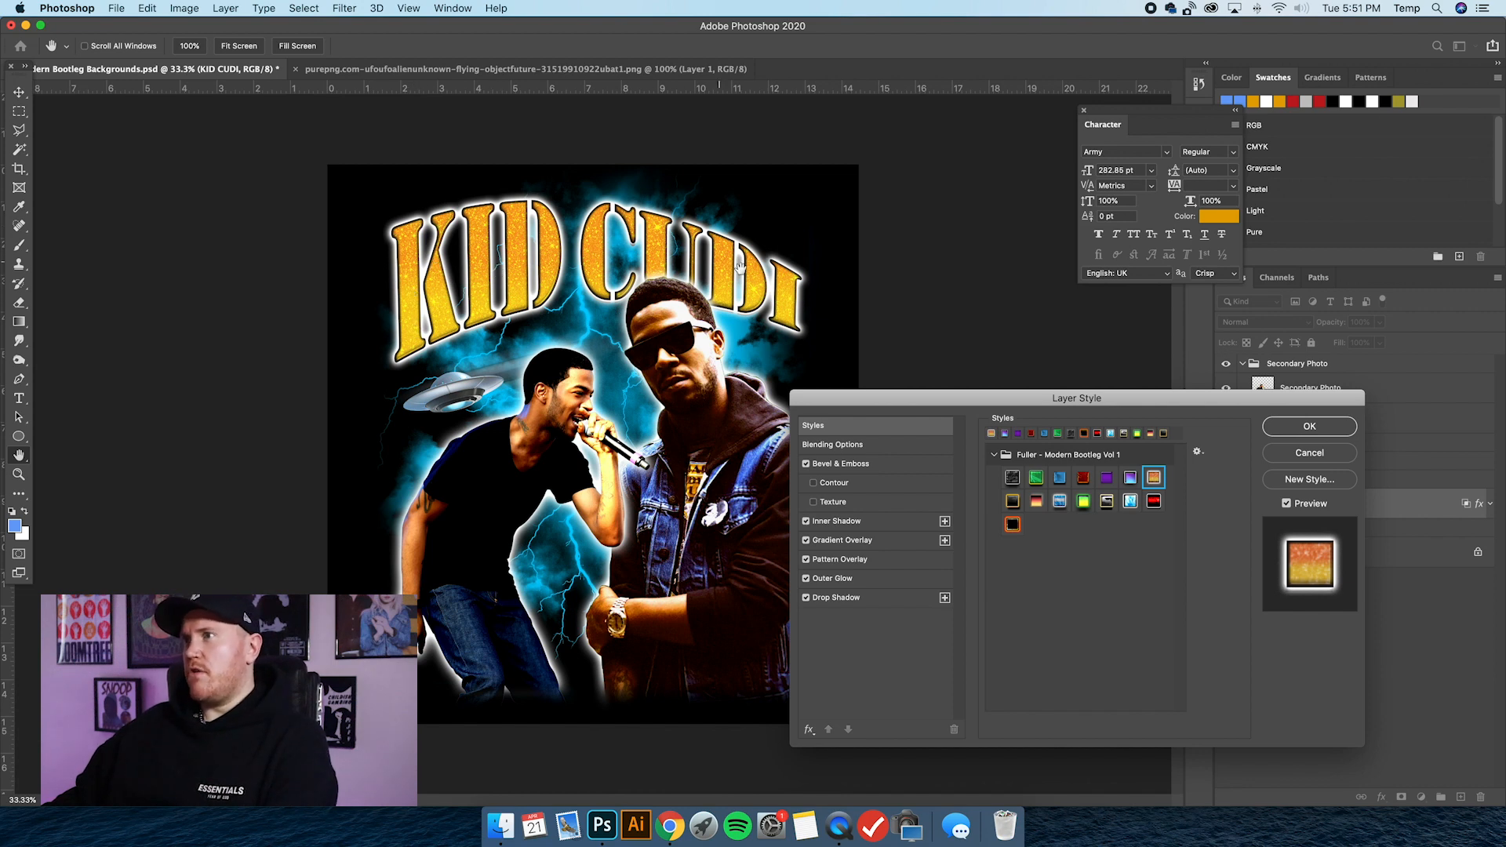
{"action": "left_click", "coordinate": [1012, 502]}
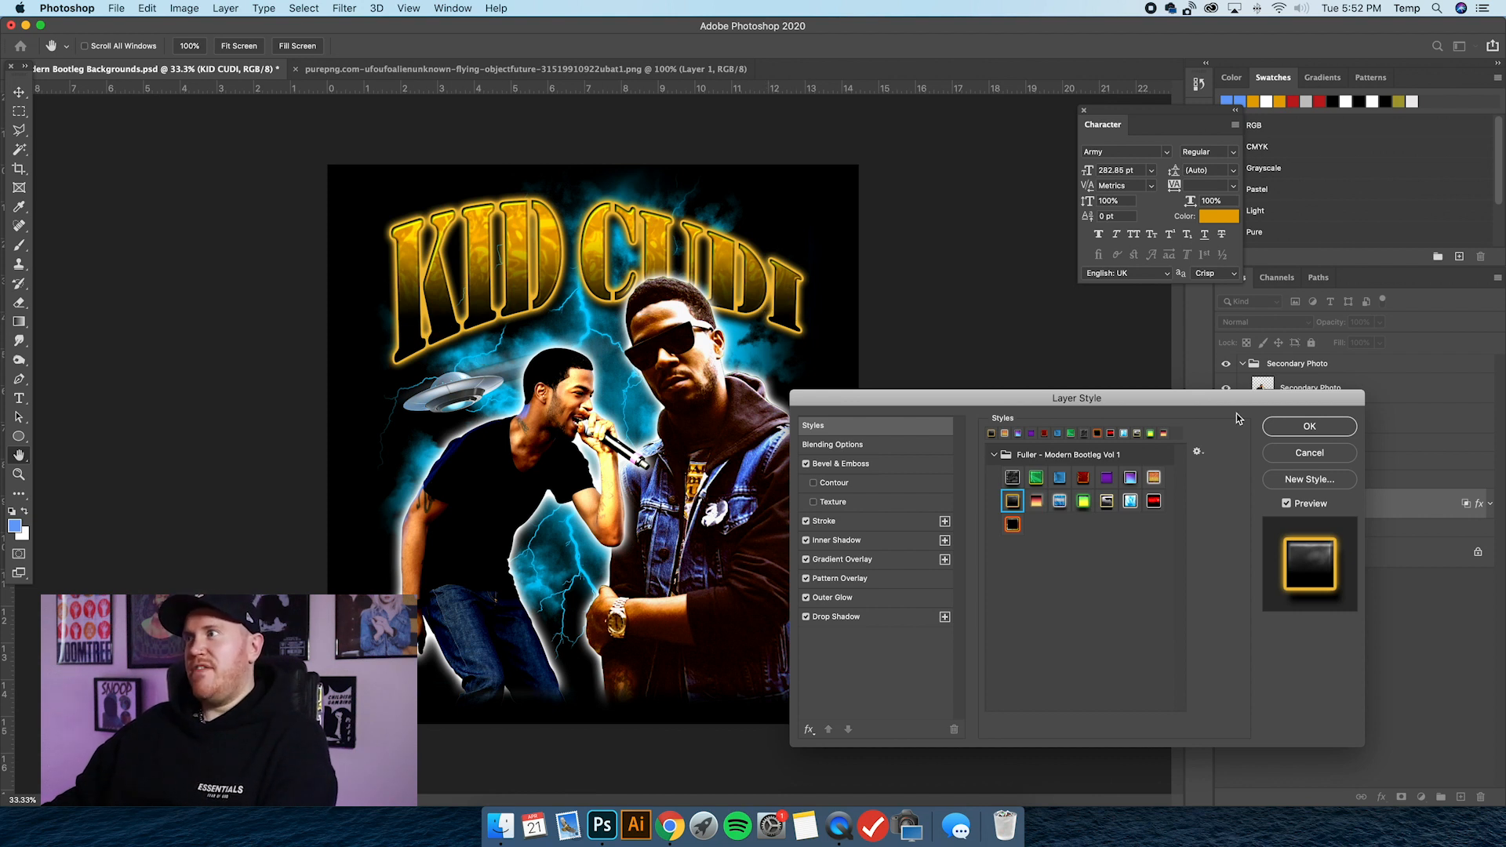
{"action": "left_click", "coordinate": [1320, 426]}
Try setting the KID CUDI text's warp style from Arch to None, and undo the warp change.
{"action": "left_click", "coordinate": [20, 397]}
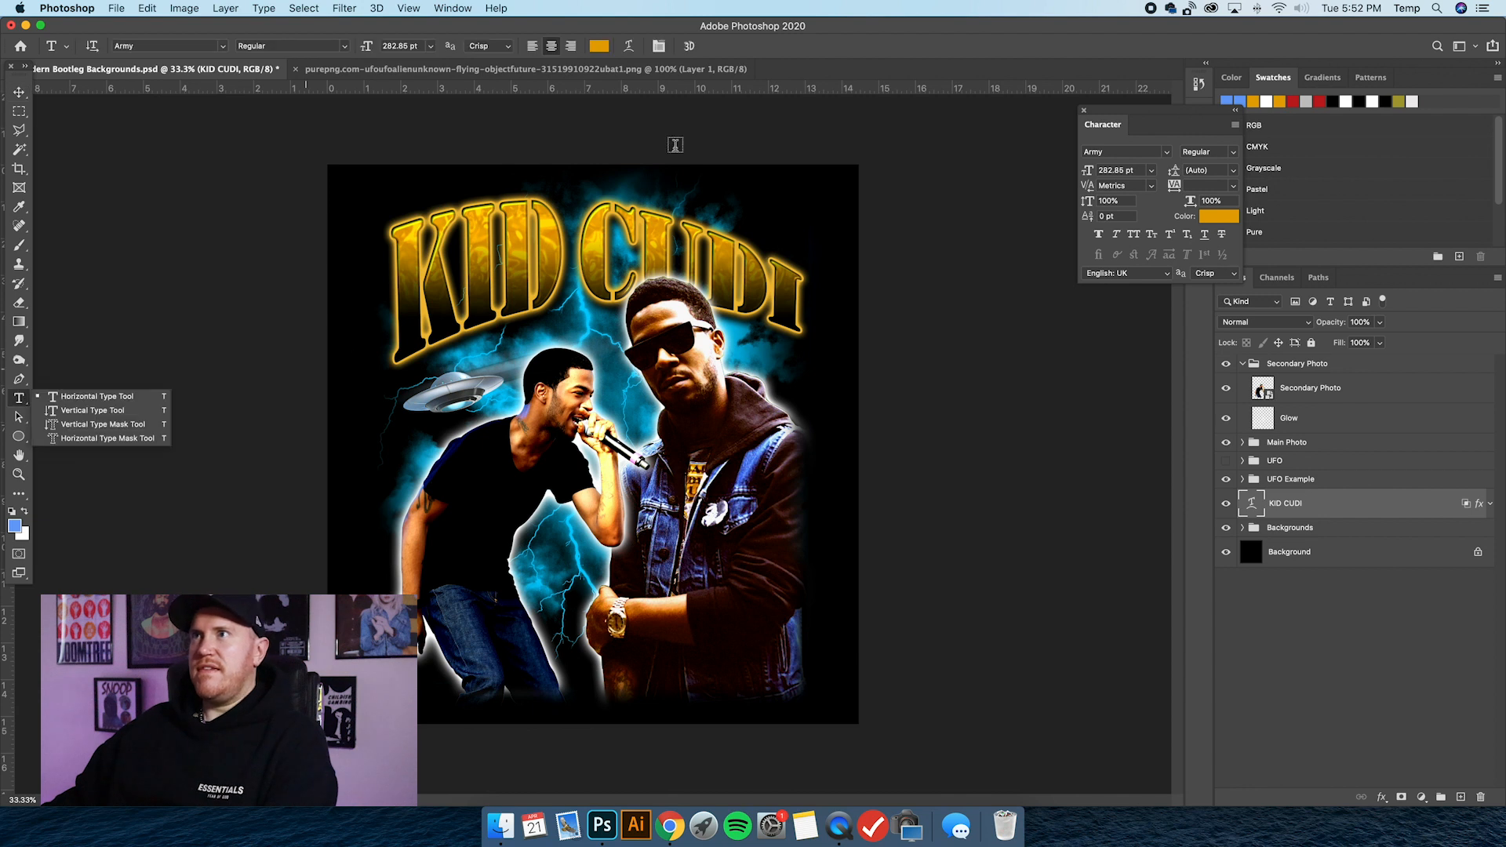
{"action": "left_click", "coordinate": [631, 47]}
{"action": "left_click", "coordinate": [948, 540]}
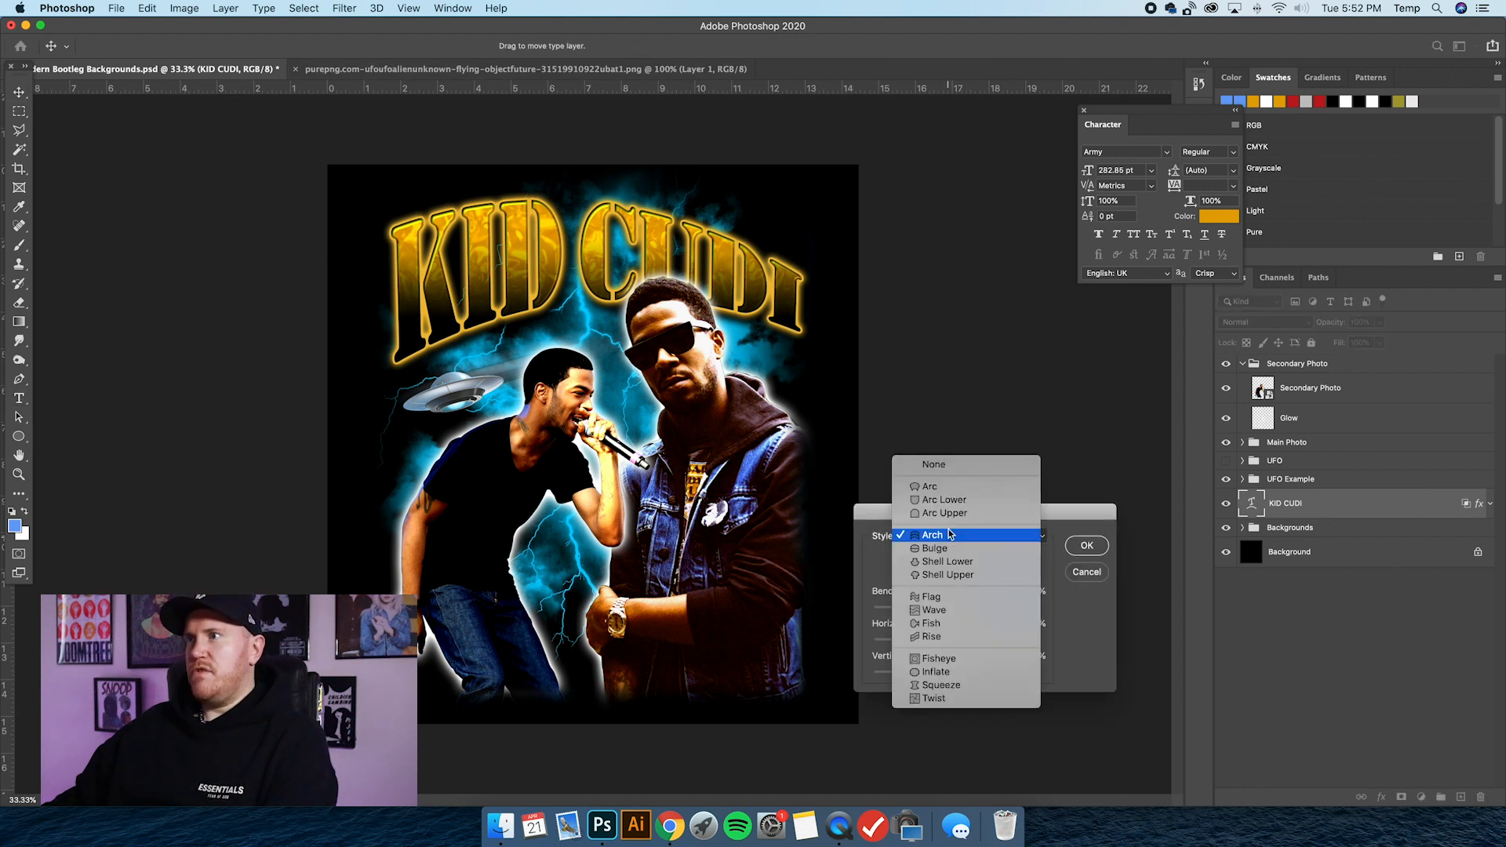
{"action": "left_click", "coordinate": [951, 467]}
{"action": "left_click", "coordinate": [1087, 545]}
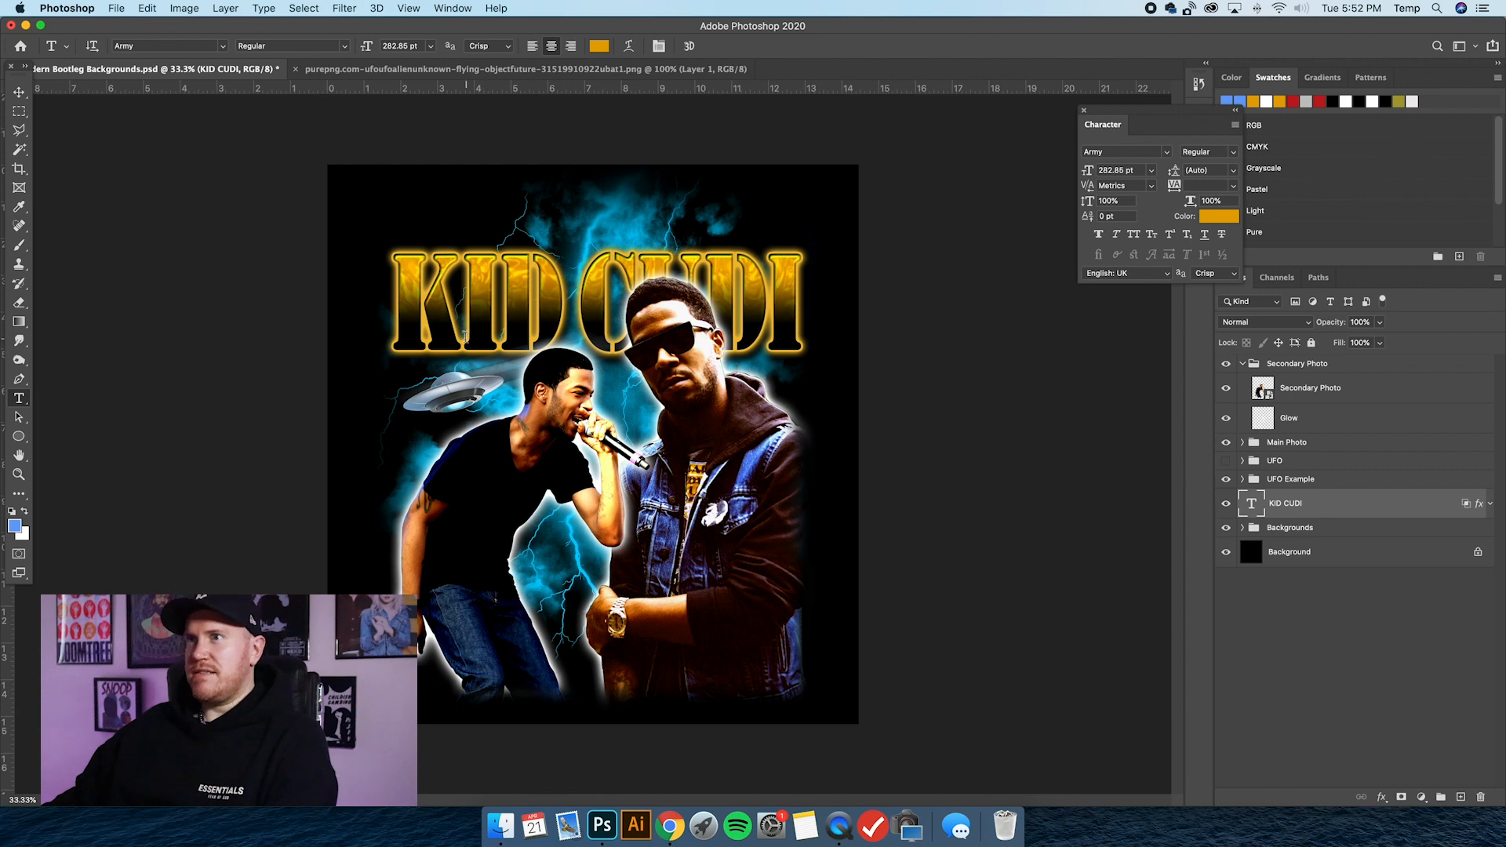
{"action": "key", "text": "super+z"}
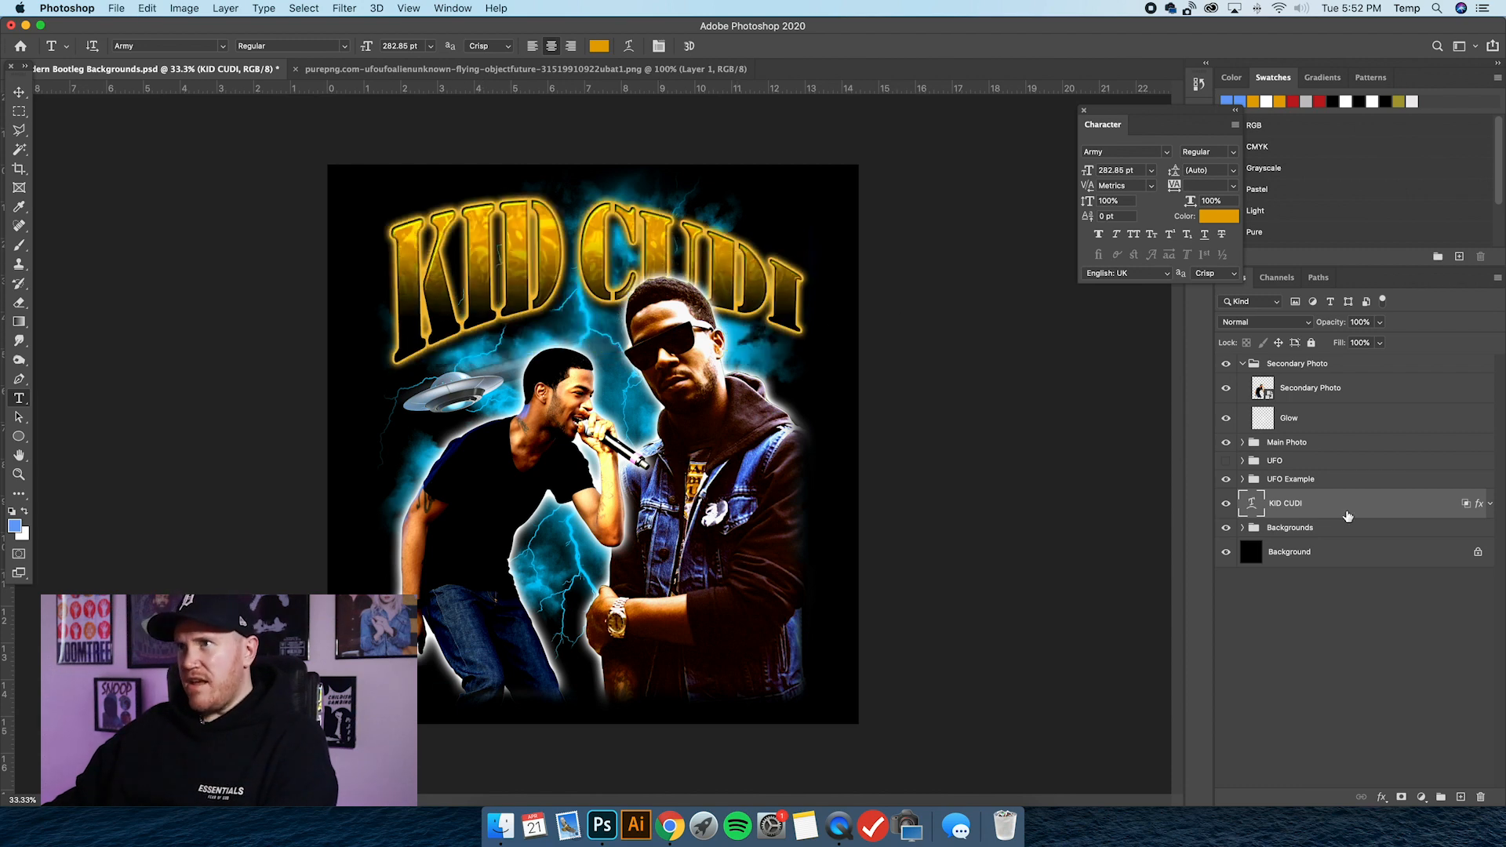
Reopen the KID CUDI layer's style presets and try the red-to-yellow gradient, blue denim and neon green presets from Fuller - Modern Bootleg Vol 1.
{"action": "double_click", "coordinate": [1346, 510]}
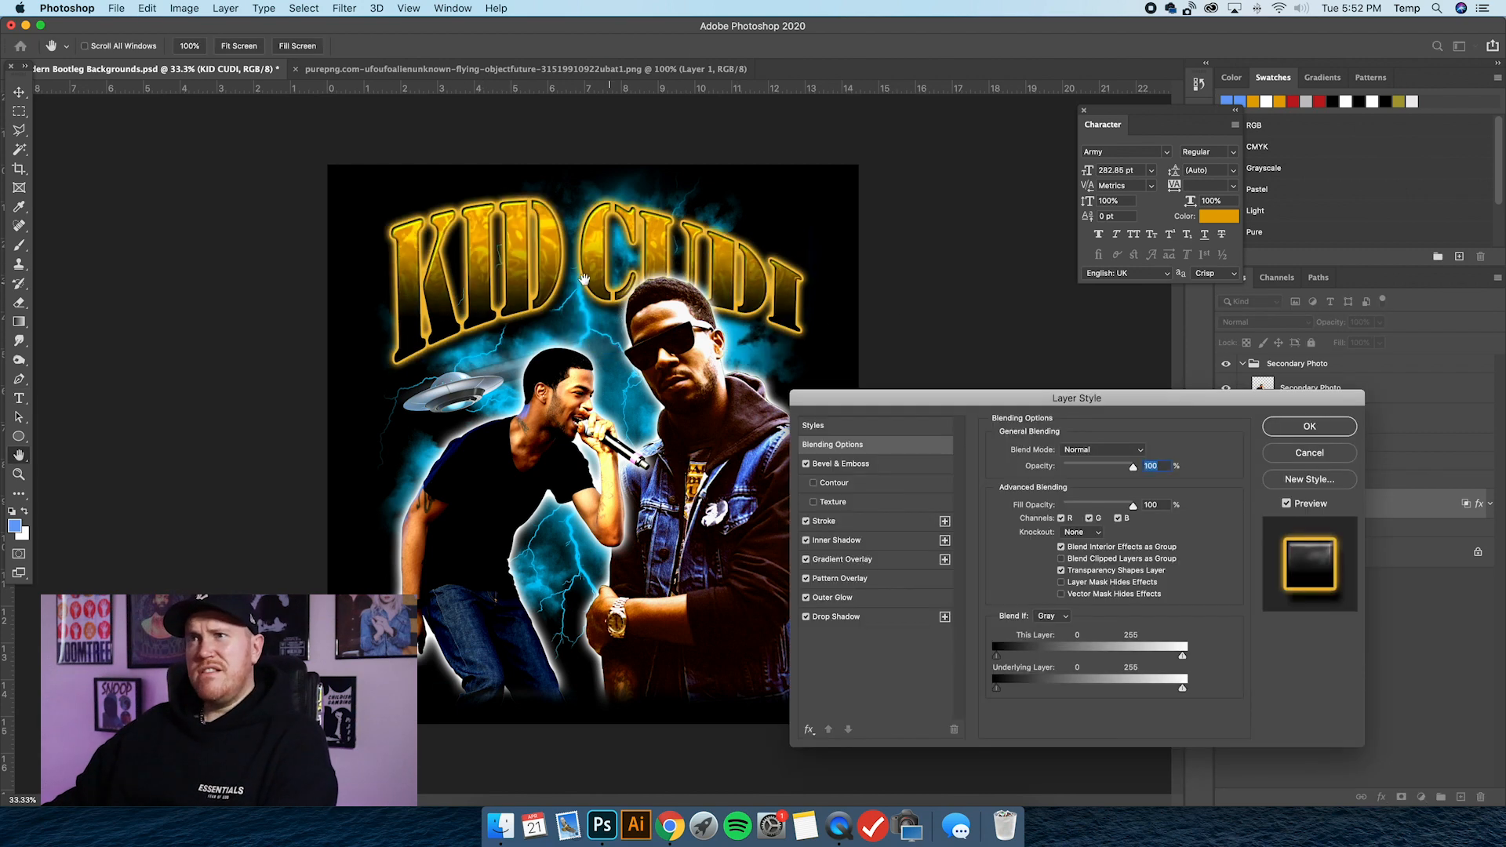
{"action": "left_click", "coordinate": [889, 428]}
{"action": "left_click", "coordinate": [994, 455]}
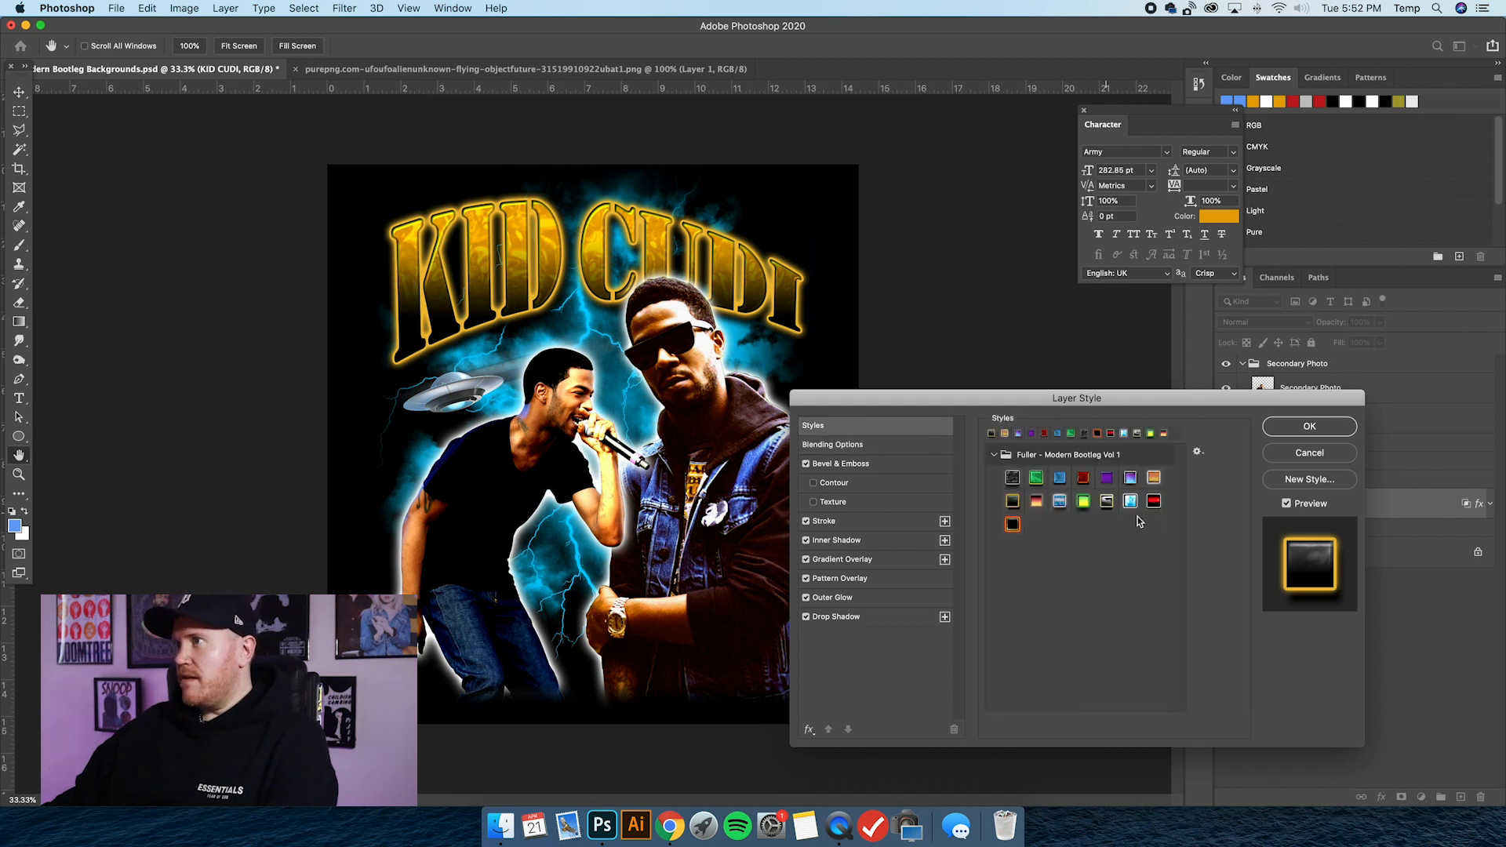
{"action": "left_click", "coordinate": [1037, 502]}
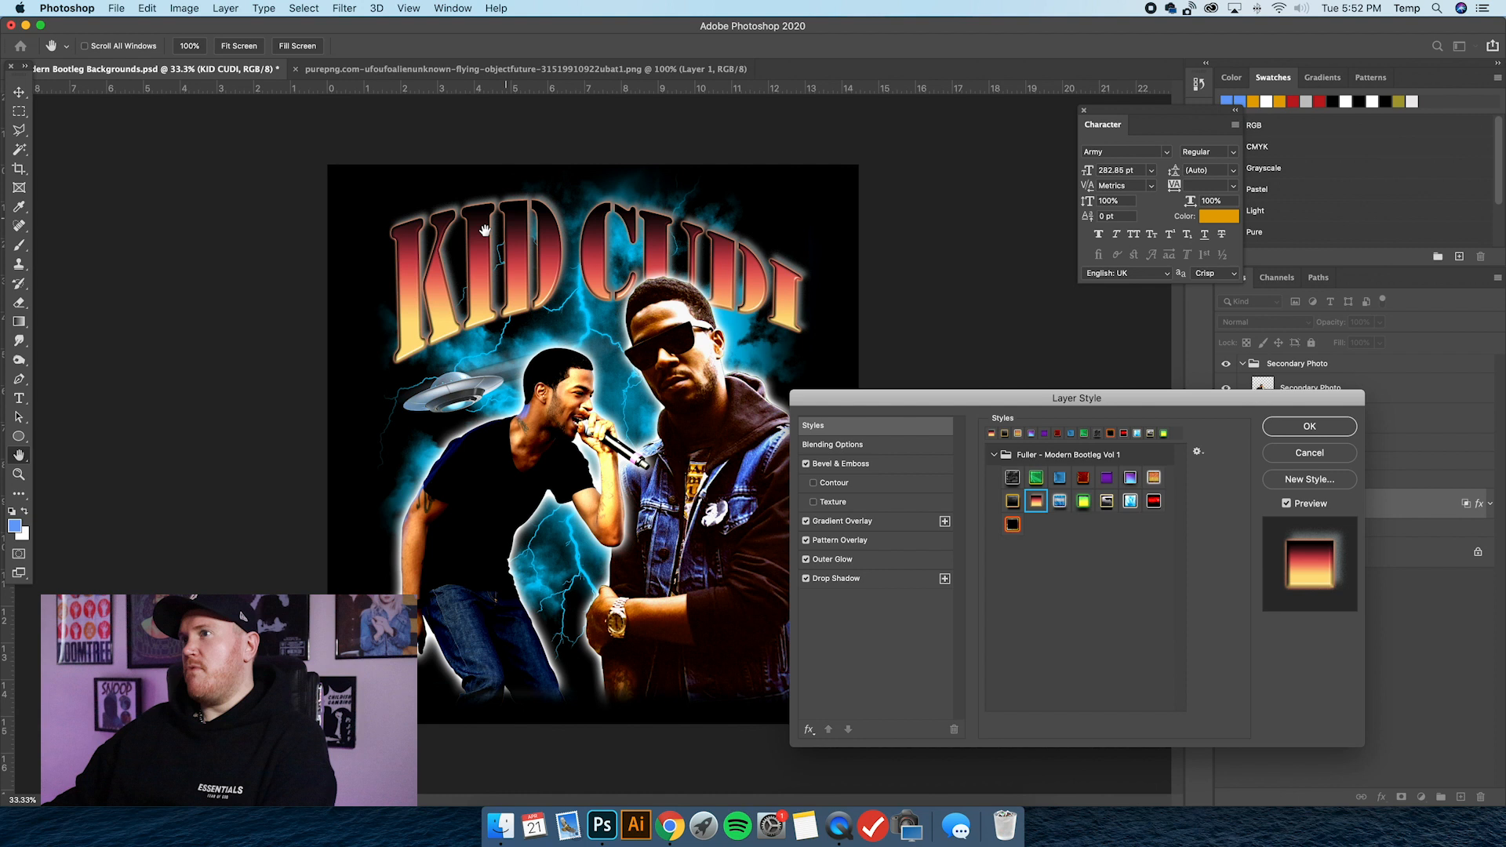
{"action": "left_click", "coordinate": [1060, 501]}
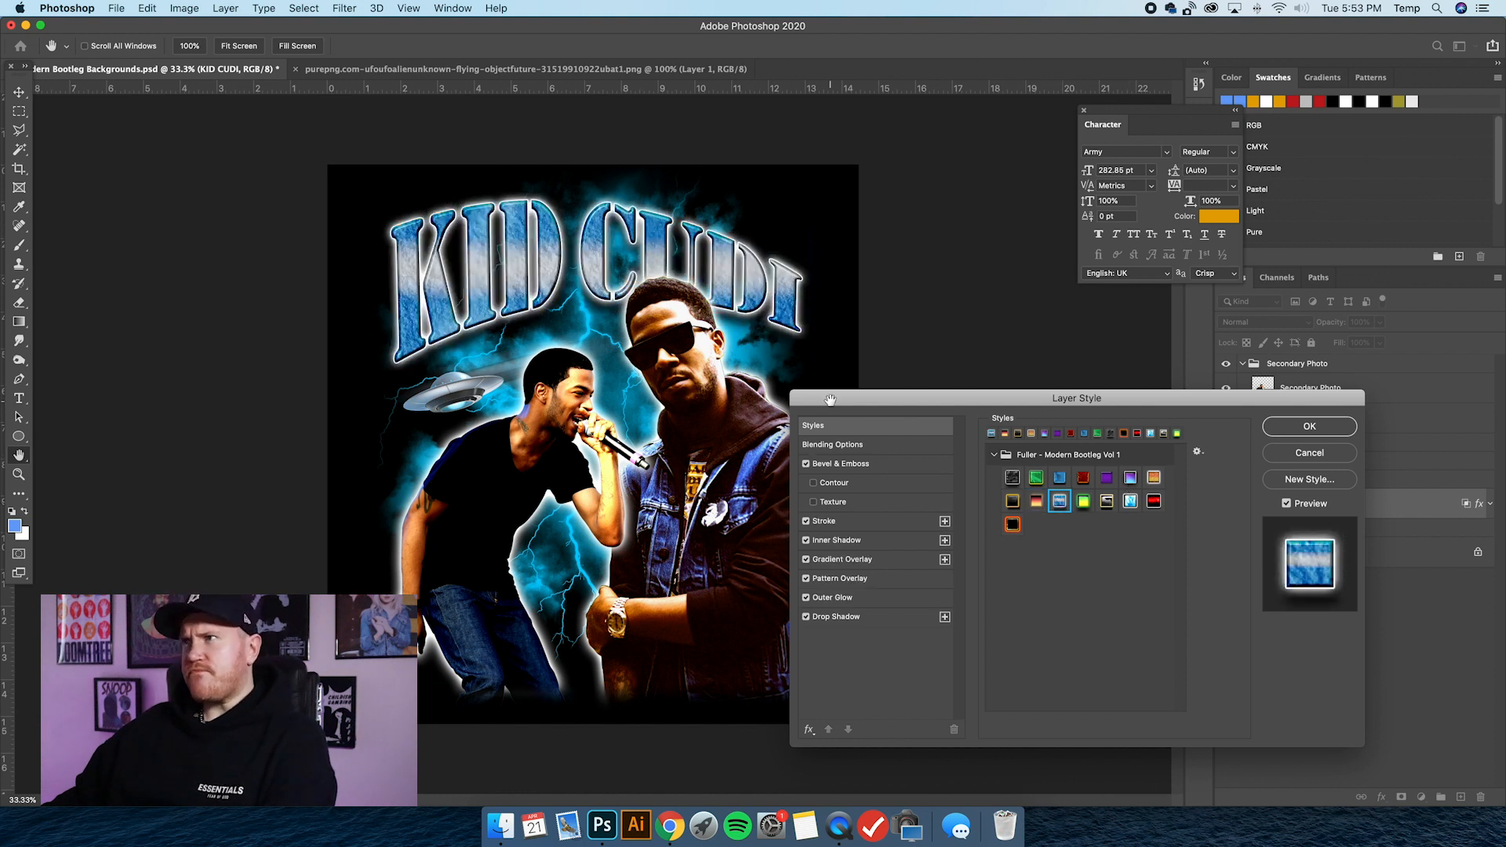
{"action": "left_click_drag", "start_coordinate": [831, 400], "coordinate": [822, 409]}
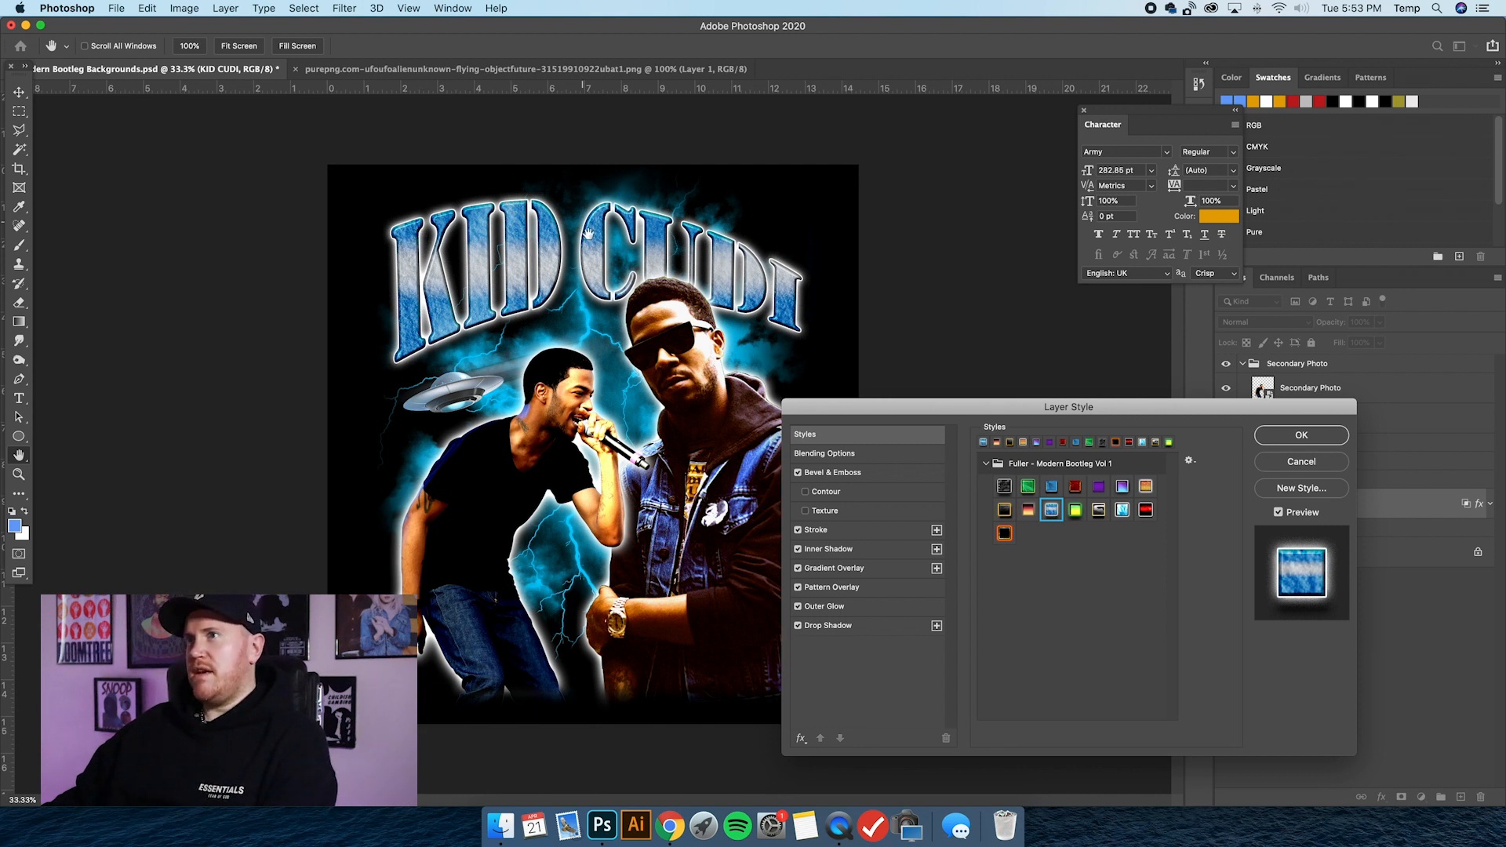
{"action": "left_click", "coordinate": [1076, 511]}
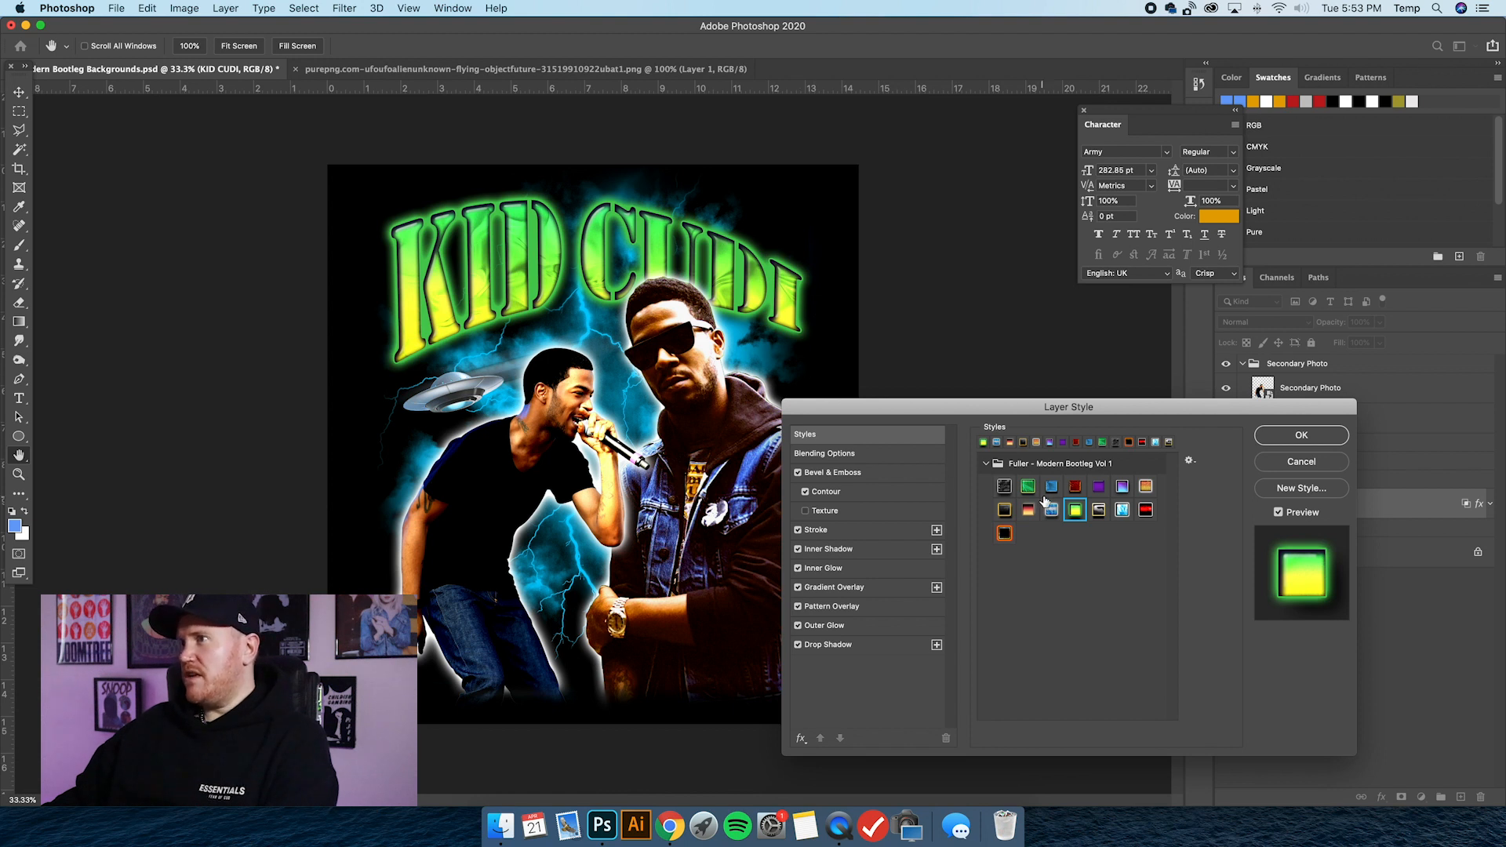
Try the grey camouflage preset with the yellow outline on KID CUDI and reposition its pattern overlay within the letters.
{"action": "left_click", "coordinate": [1098, 511]}
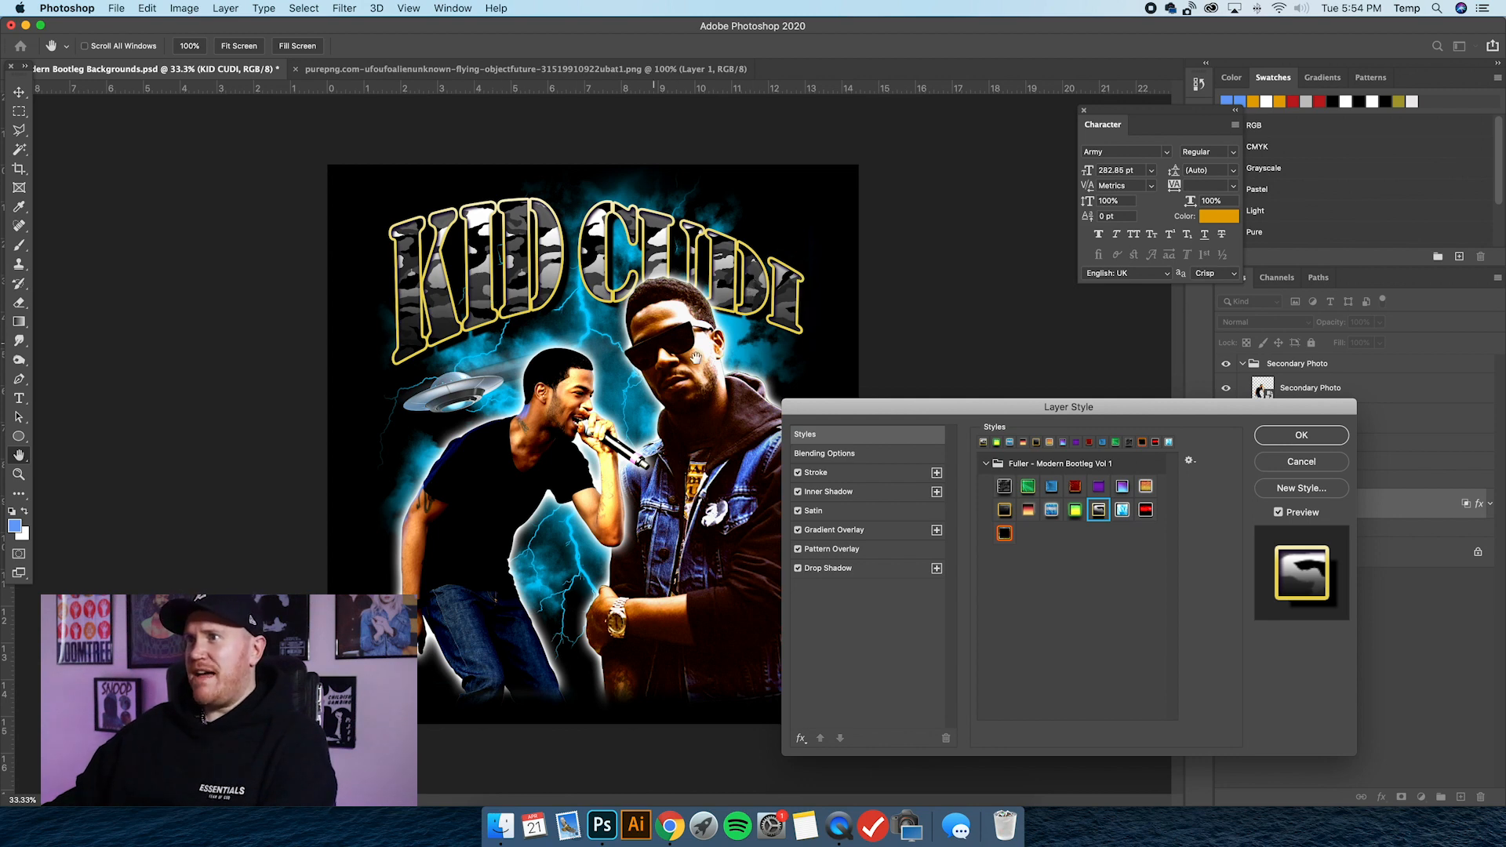
{"action": "left_click", "coordinate": [832, 549]}
{"action": "left_click_drag", "start_coordinate": [581, 290], "coordinate": [771, 381]}
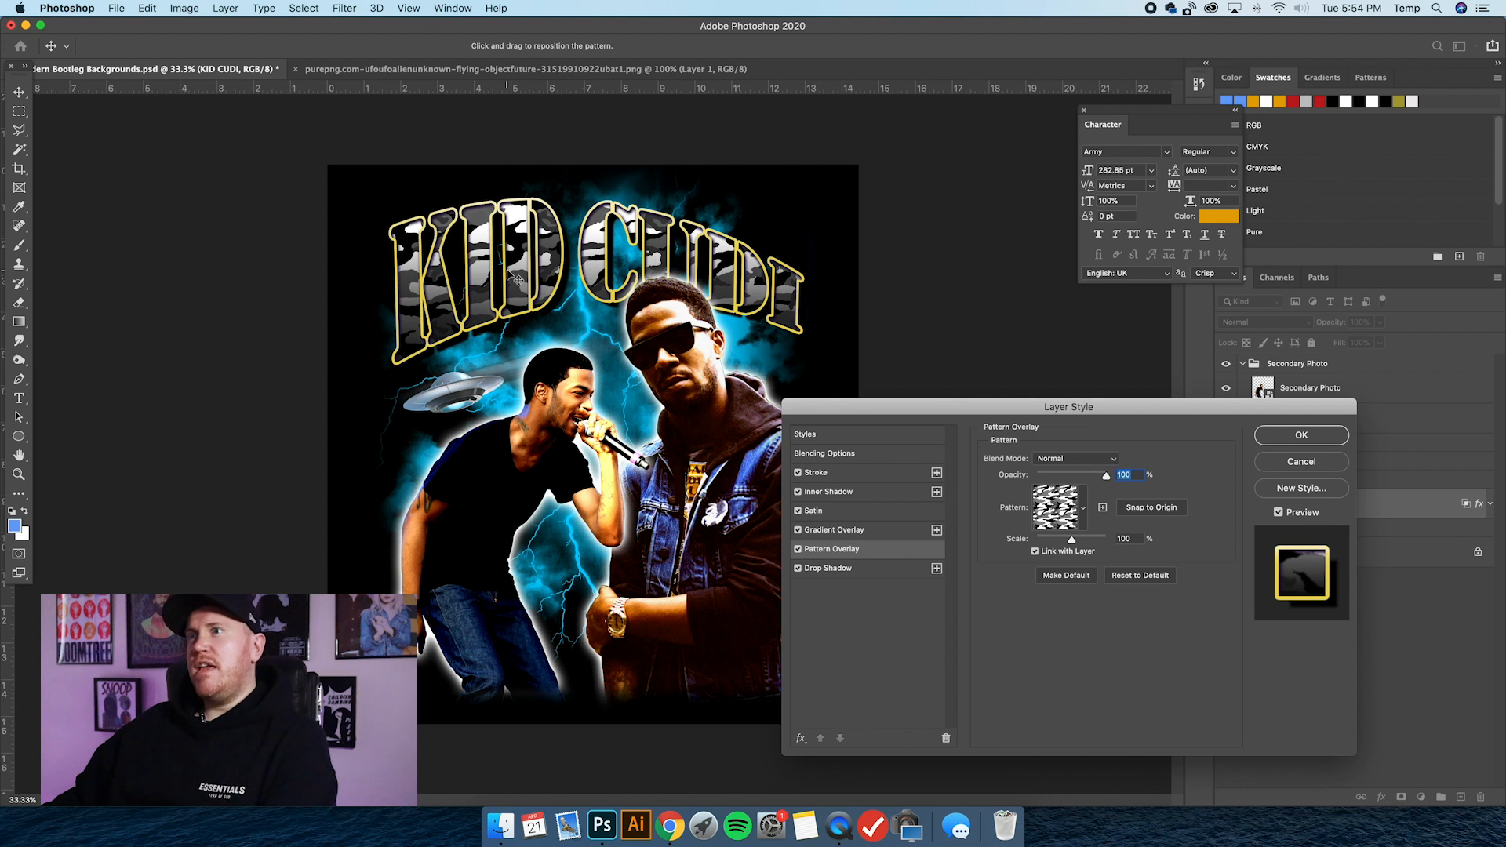
{"action": "left_click", "coordinate": [856, 438]}
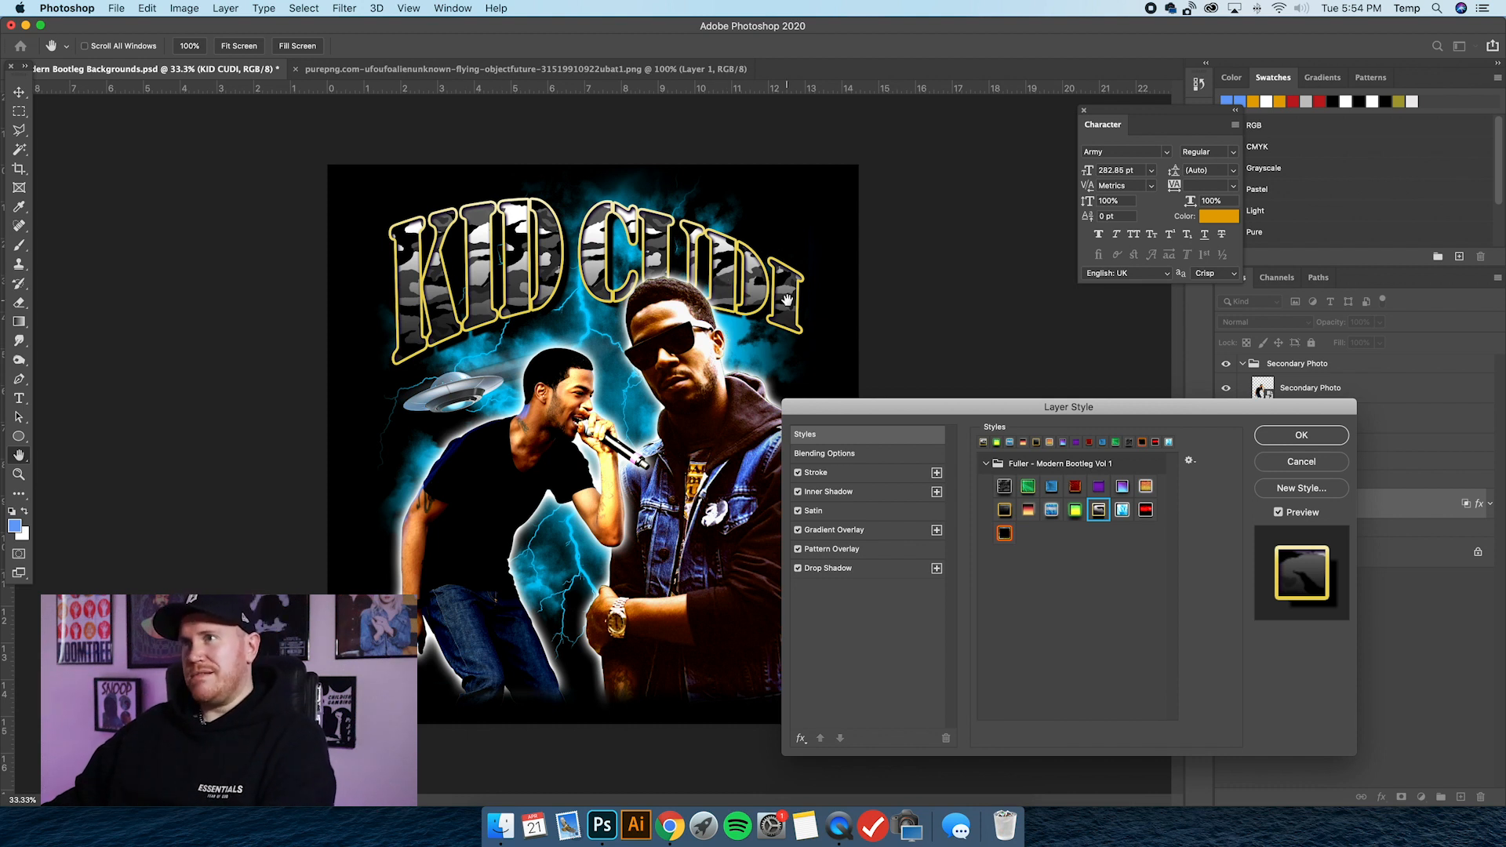
Try the icy blue crystal preset on KID CUDI, reposition its pattern overlay, and view the inner shadow settings.
{"action": "left_click", "coordinate": [1122, 511]}
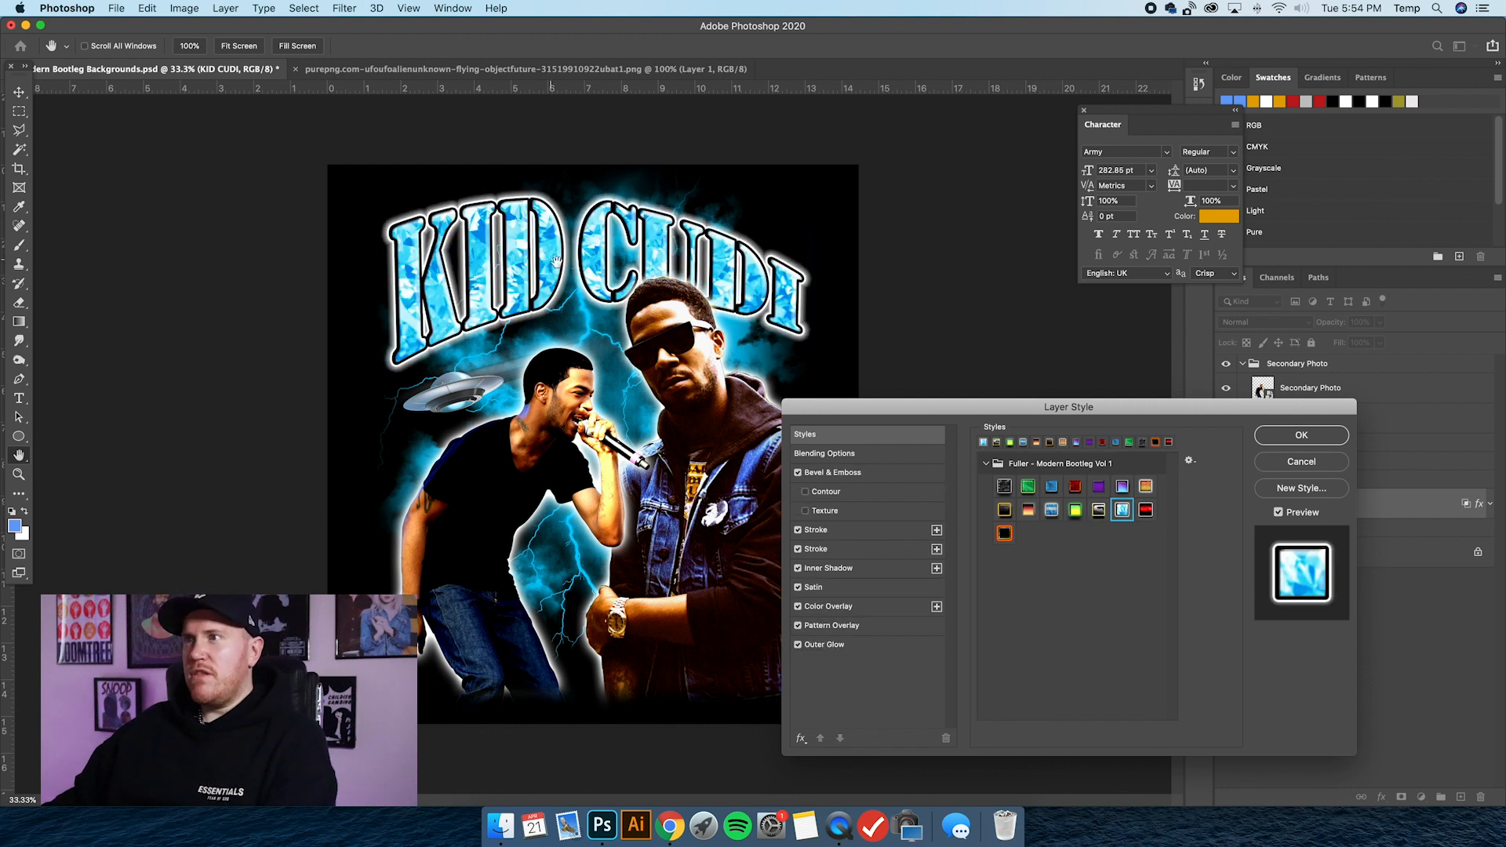
{"action": "left_click", "coordinate": [832, 625]}
{"action": "mouse_move", "coordinate": [554, 248]}
{"action": "left_mouse_down"}
{"action": "mouse_move", "coordinate": [538, 221]}
{"action": "mouse_move", "coordinate": [556, 235]}
{"action": "left_mouse_up"}
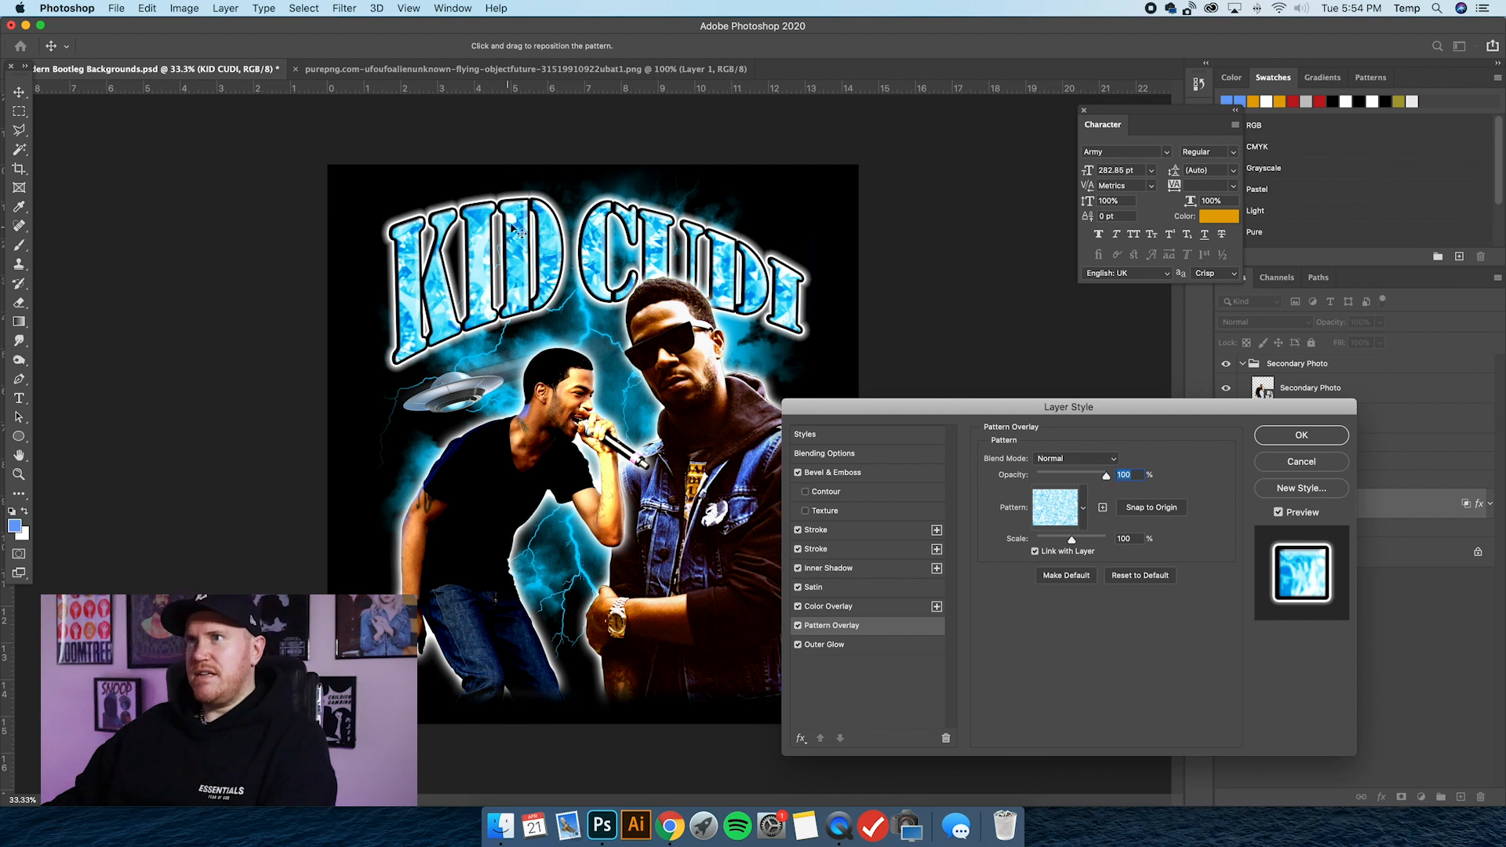
{"action": "left_click_drag", "start_coordinate": [544, 246], "coordinate": [569, 288]}
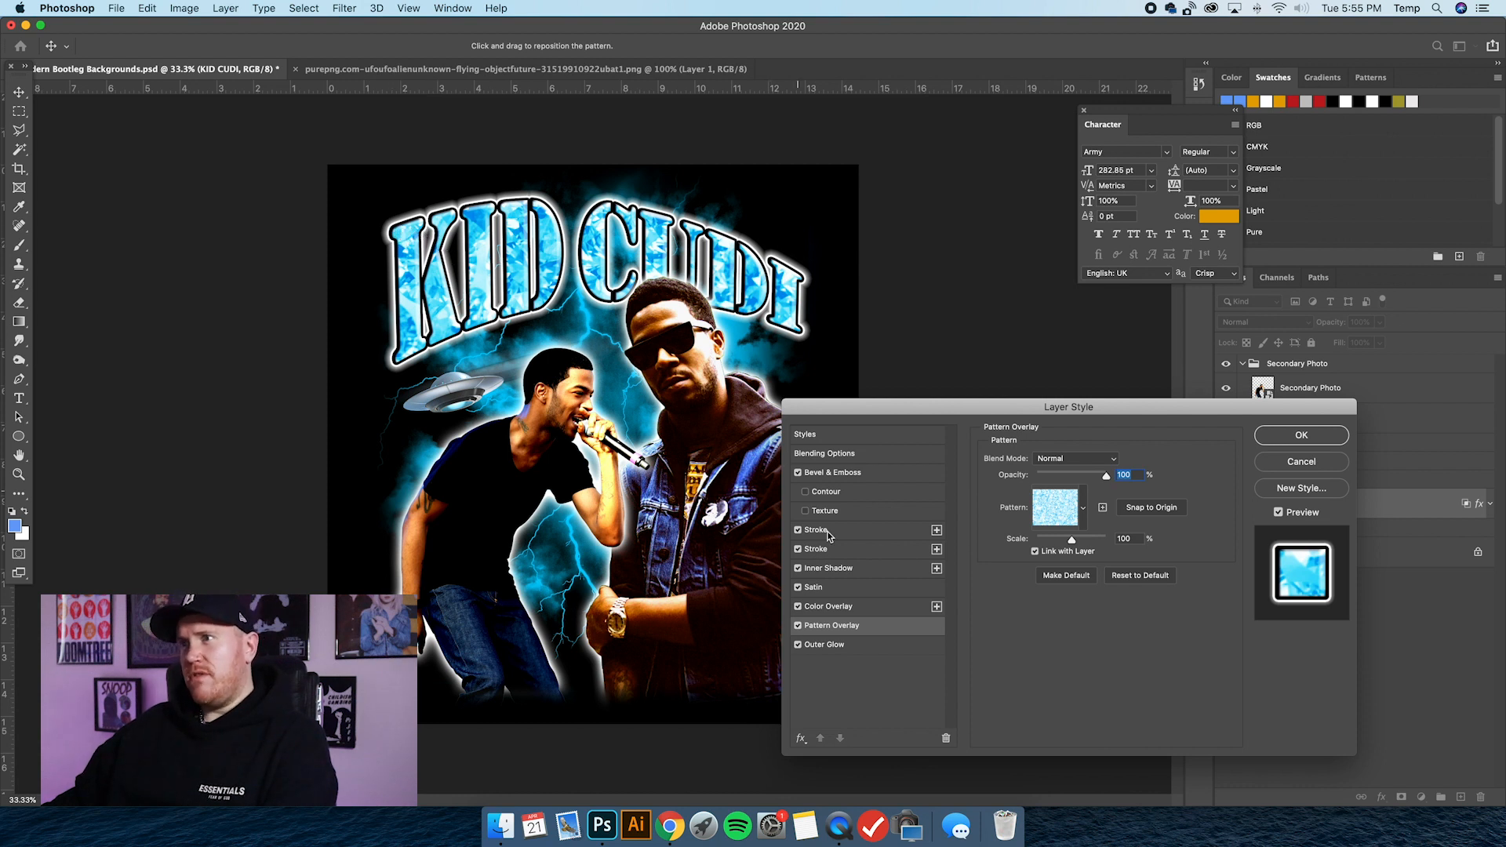
{"action": "left_click", "coordinate": [838, 570]}
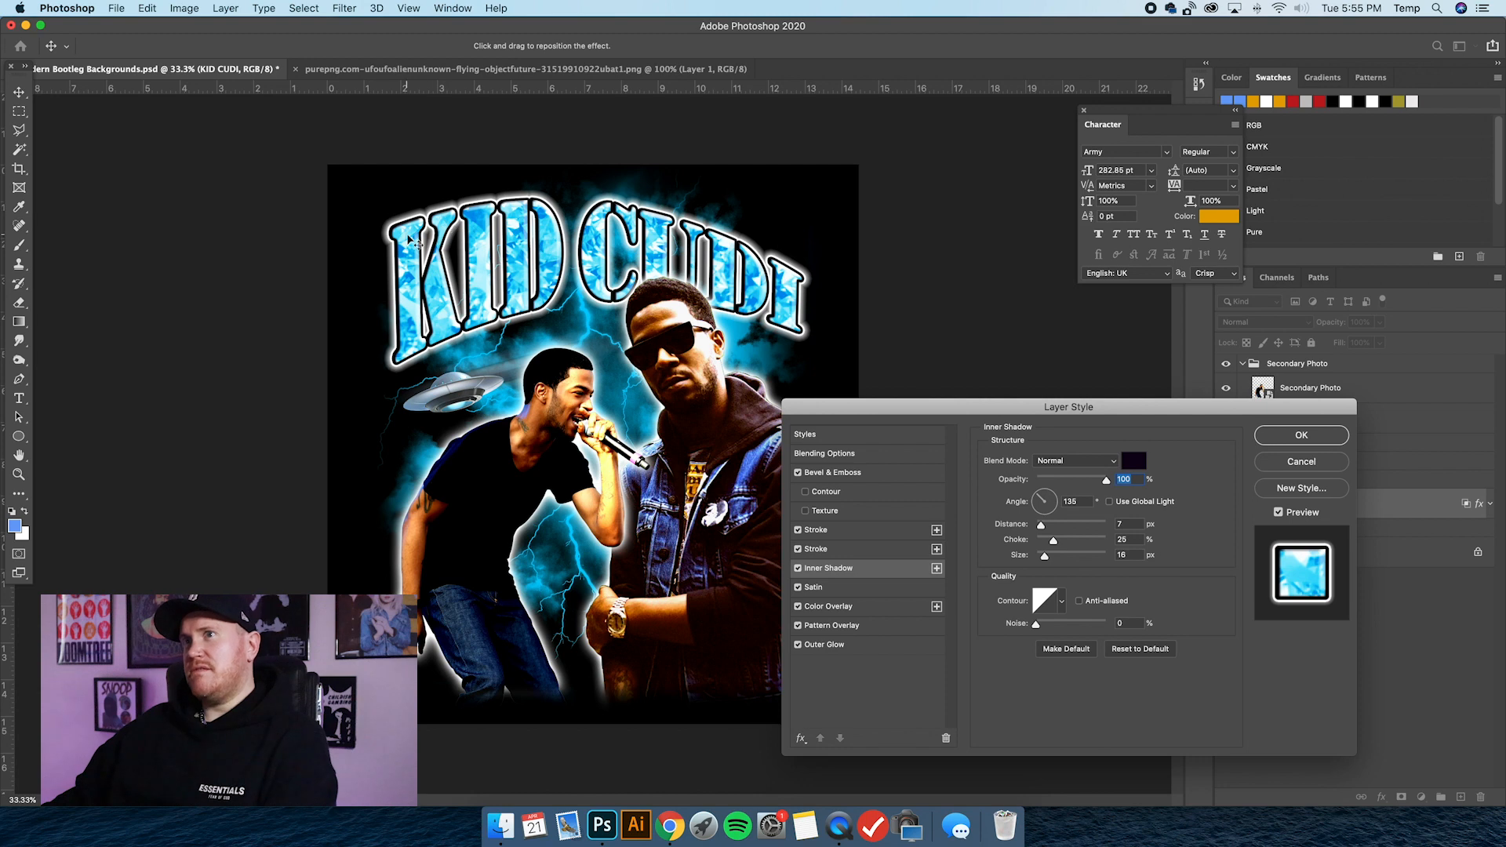
{"action": "left_click", "coordinate": [843, 433]}
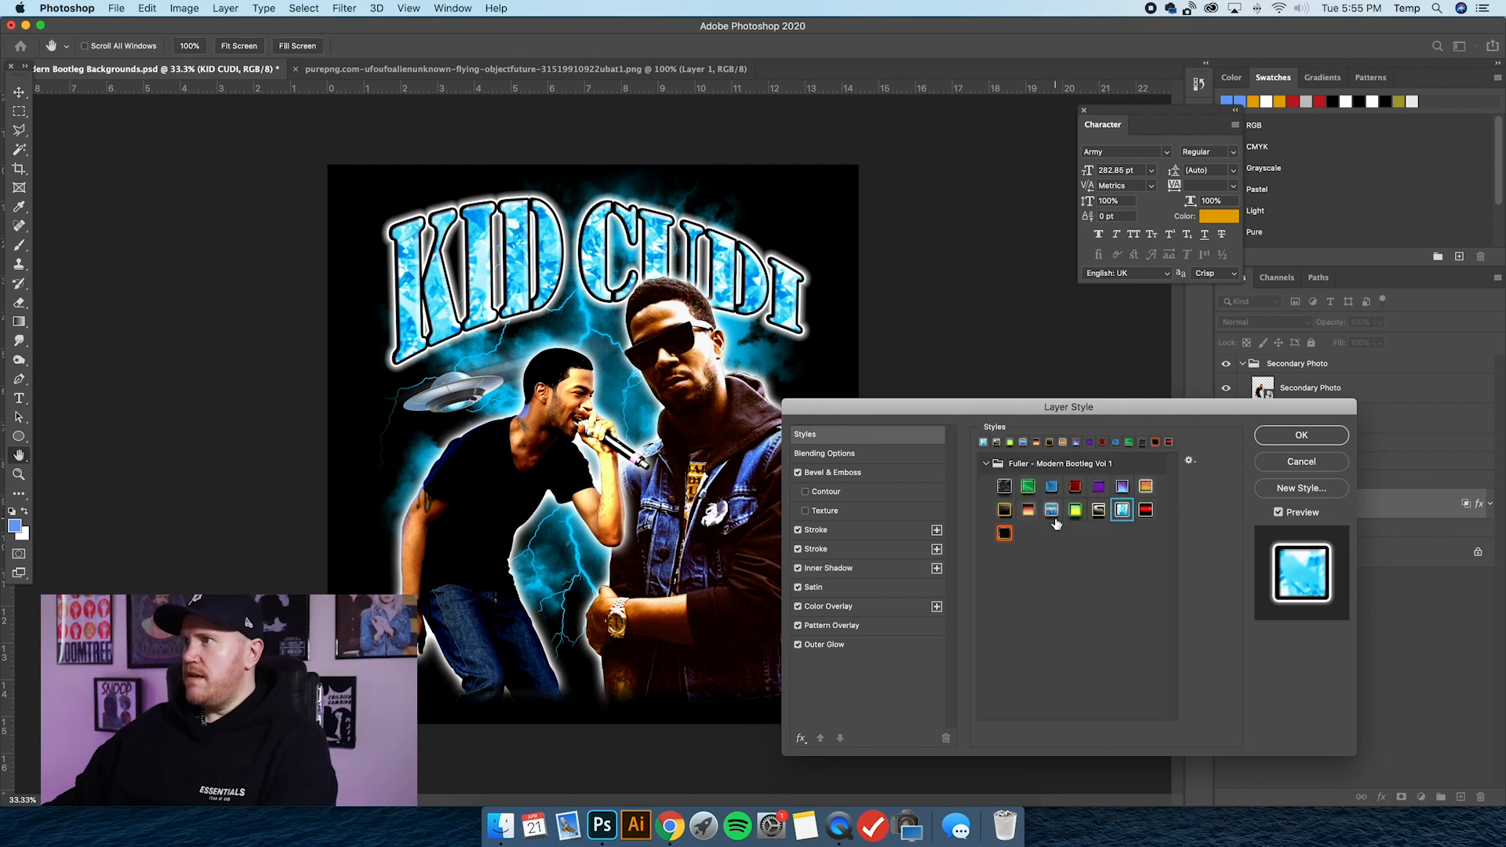
Compare the two red presets on KID CUDI, and apply the black preset with the glowing orange outline.
{"action": "left_click", "coordinate": [1144, 510]}
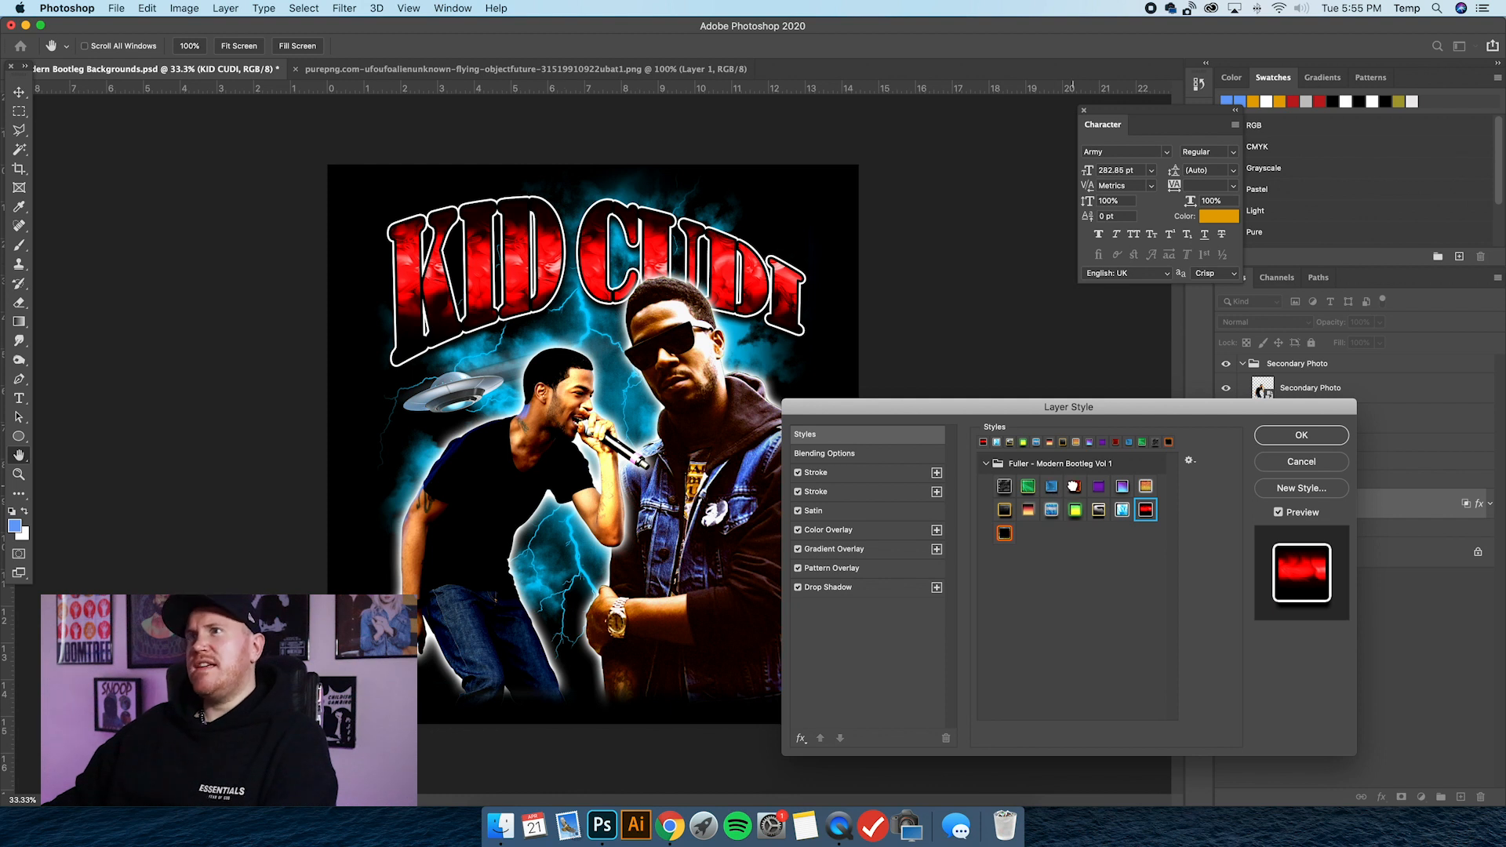
{"action": "left_click", "coordinate": [1074, 486]}
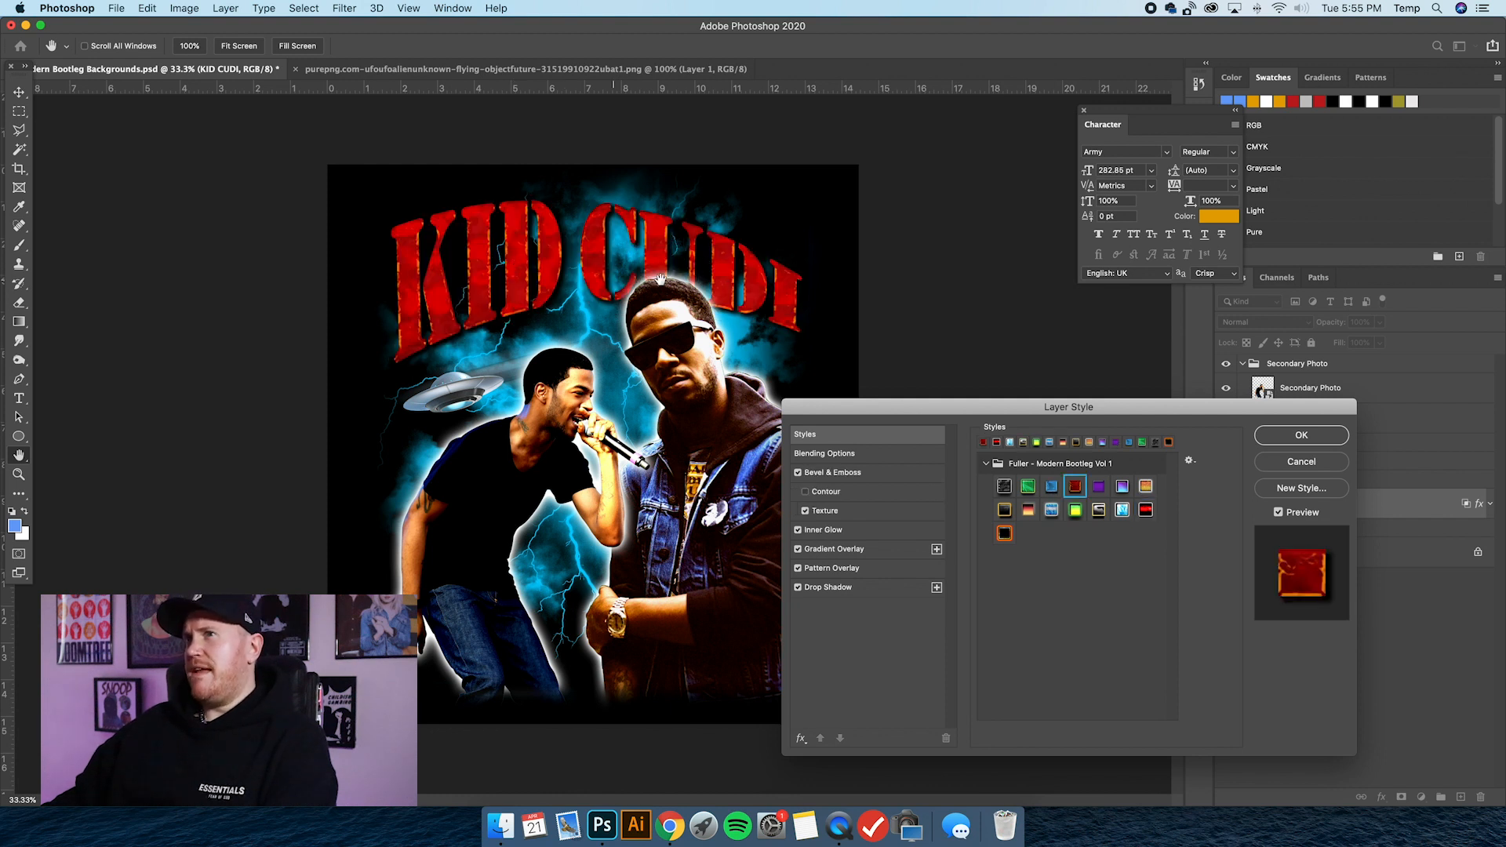
{"action": "left_click", "coordinate": [1146, 511]}
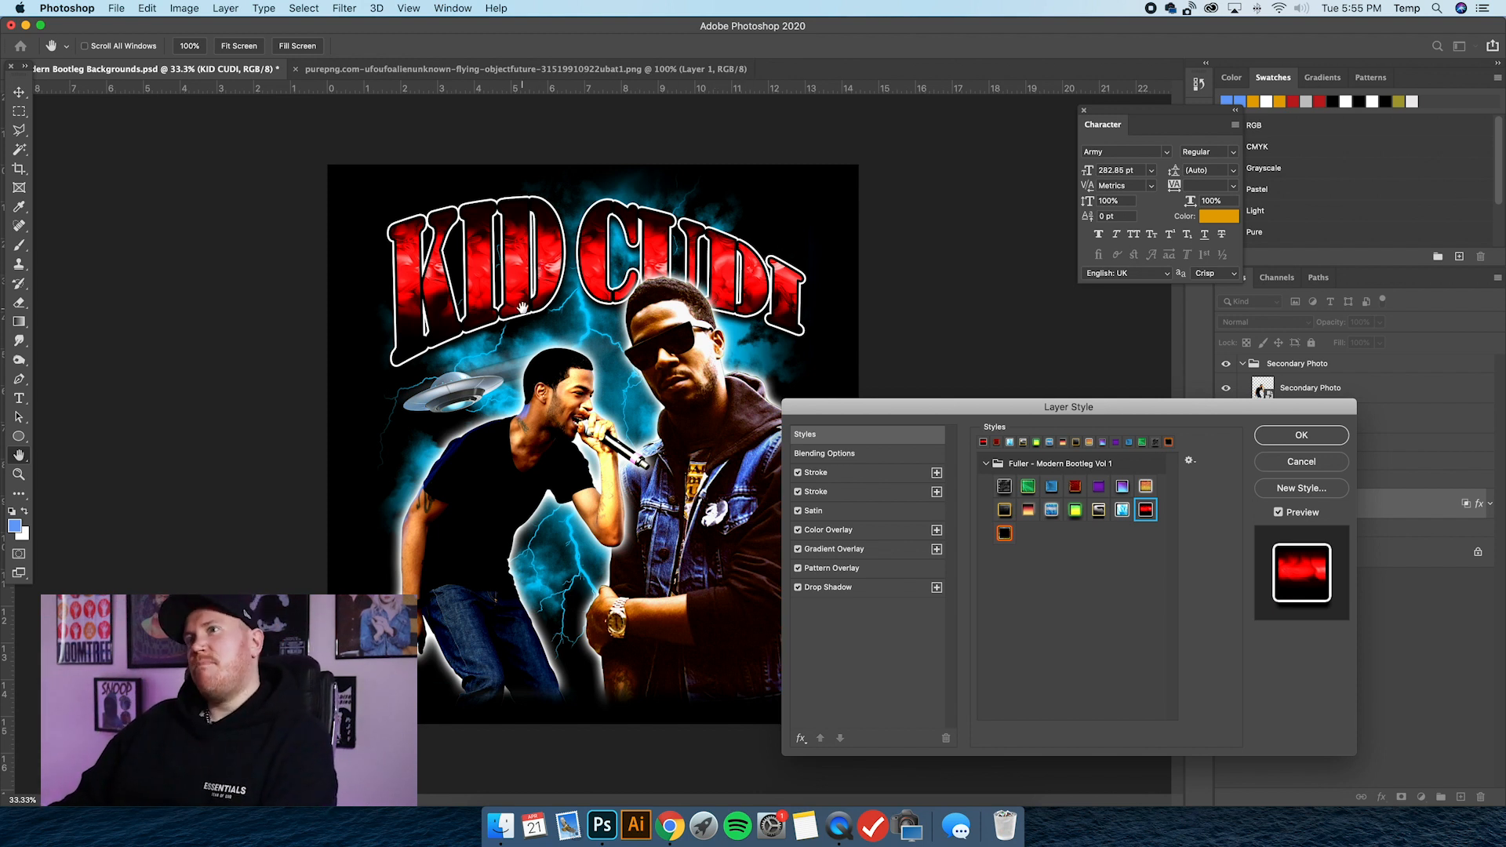
{"action": "left_click", "coordinate": [1005, 534]}
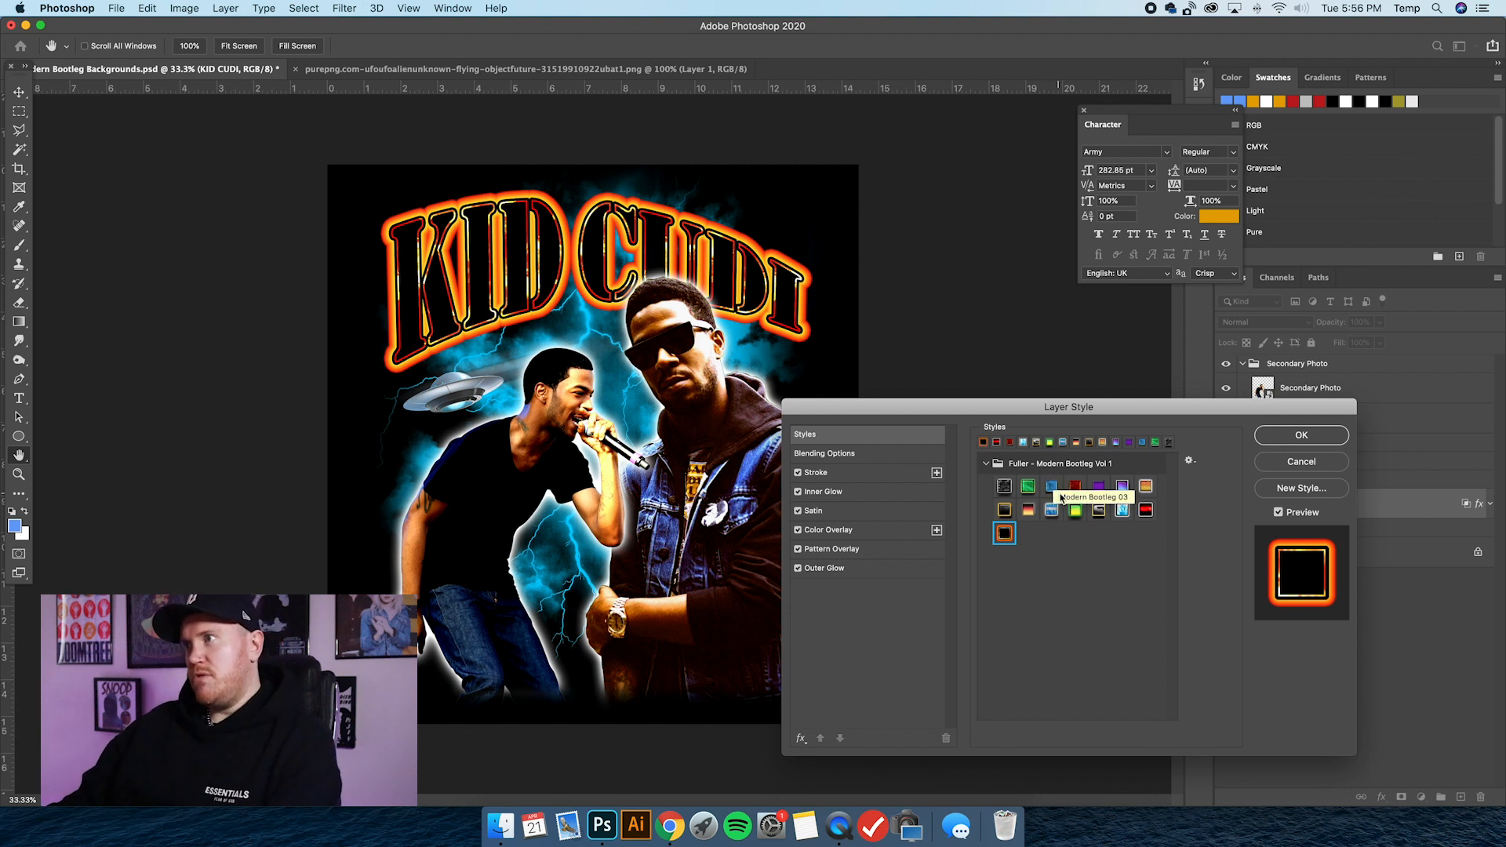
{"action": "left_click", "coordinate": [987, 463]}
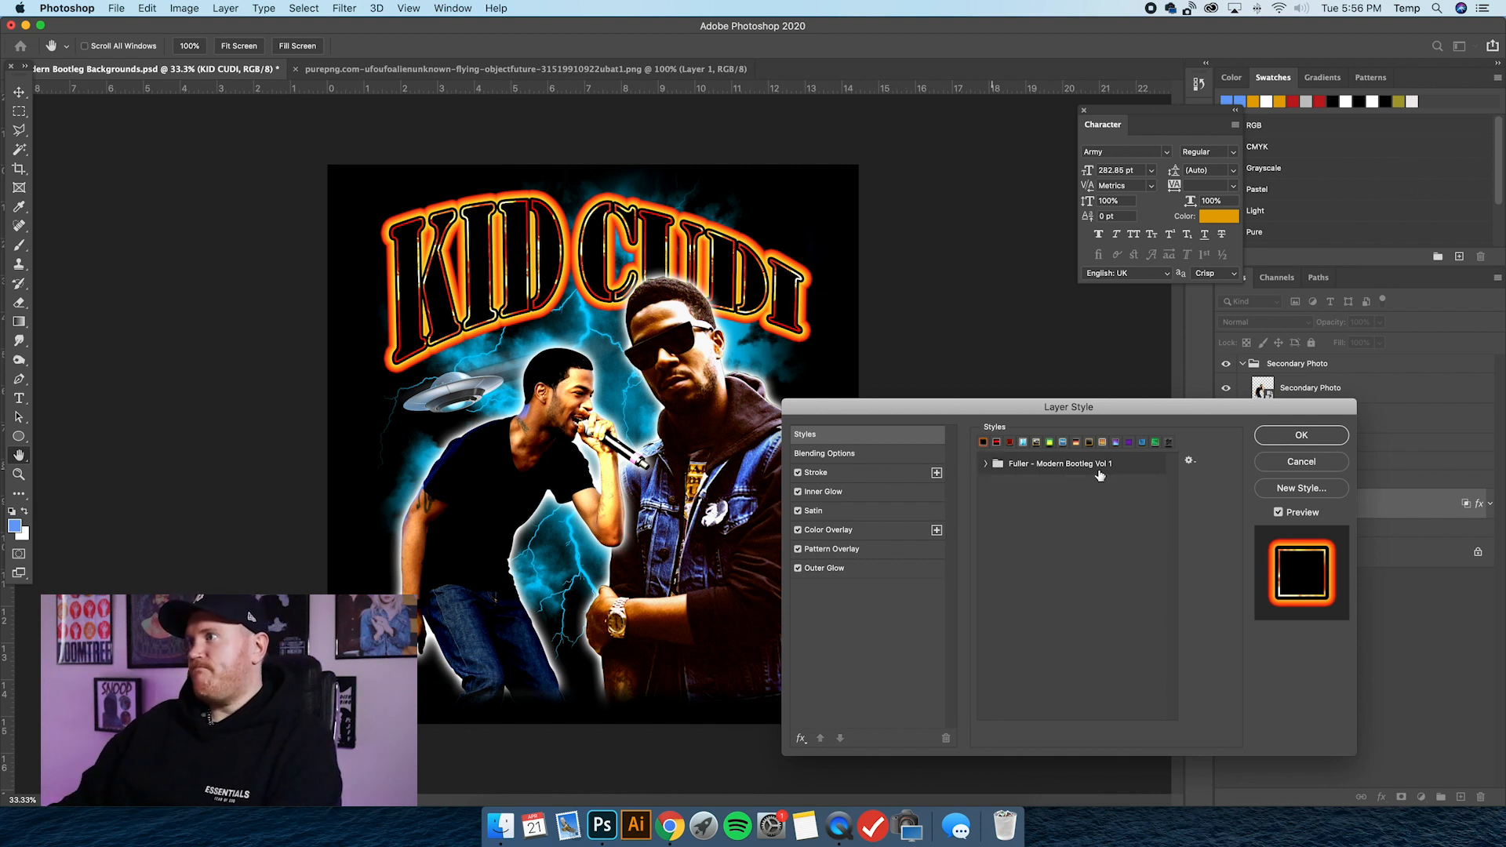
{"action": "left_click", "coordinate": [1275, 438]}
Reopen the KID CUDI layer's style presets and apply the purple-to-blue preset with the white outline.
{"action": "double_click", "coordinate": [1345, 510]}
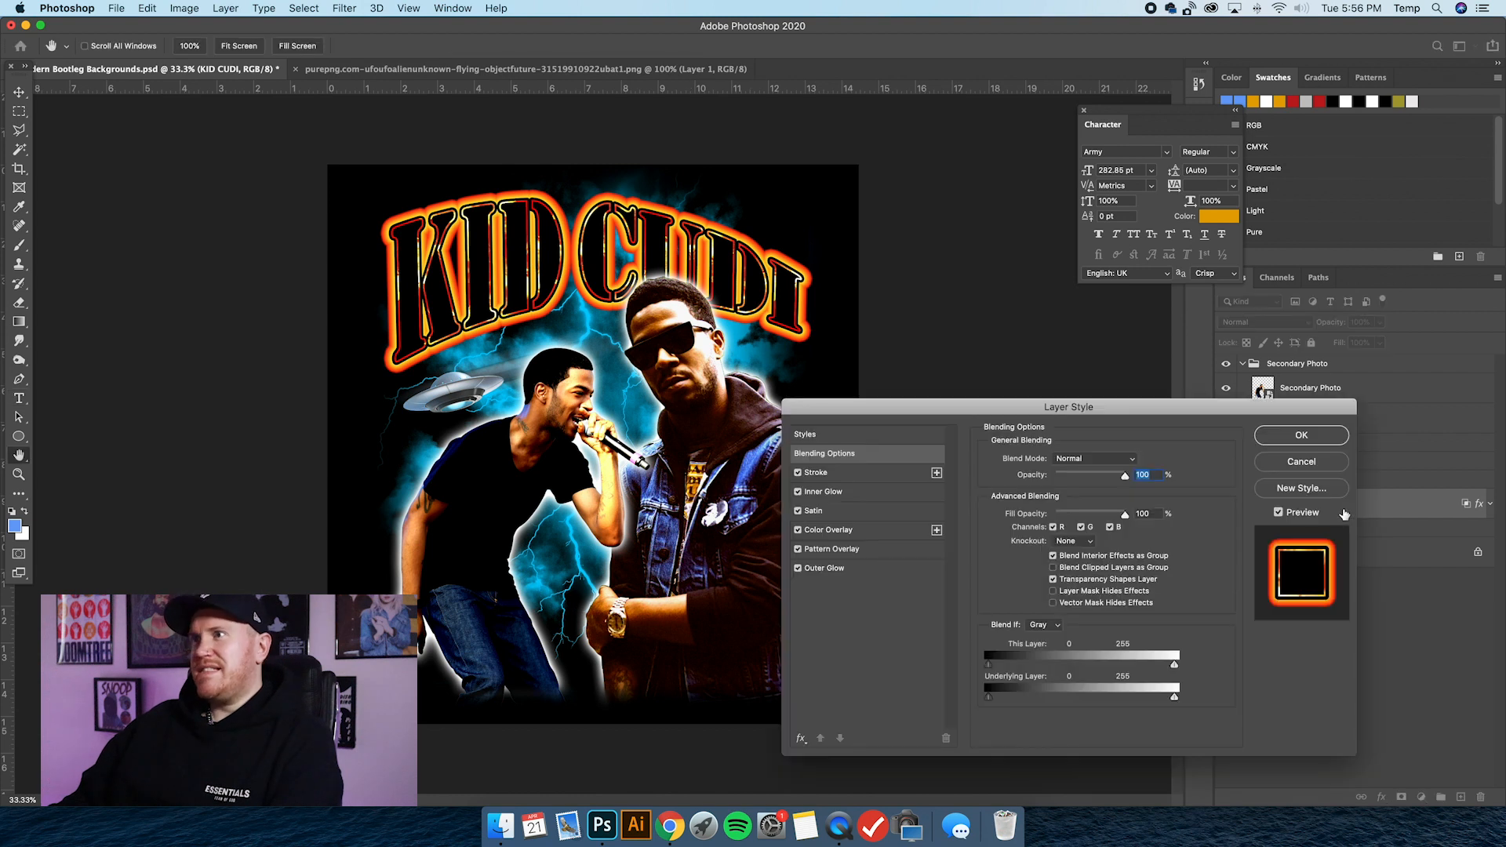
{"action": "left_click", "coordinate": [857, 436]}
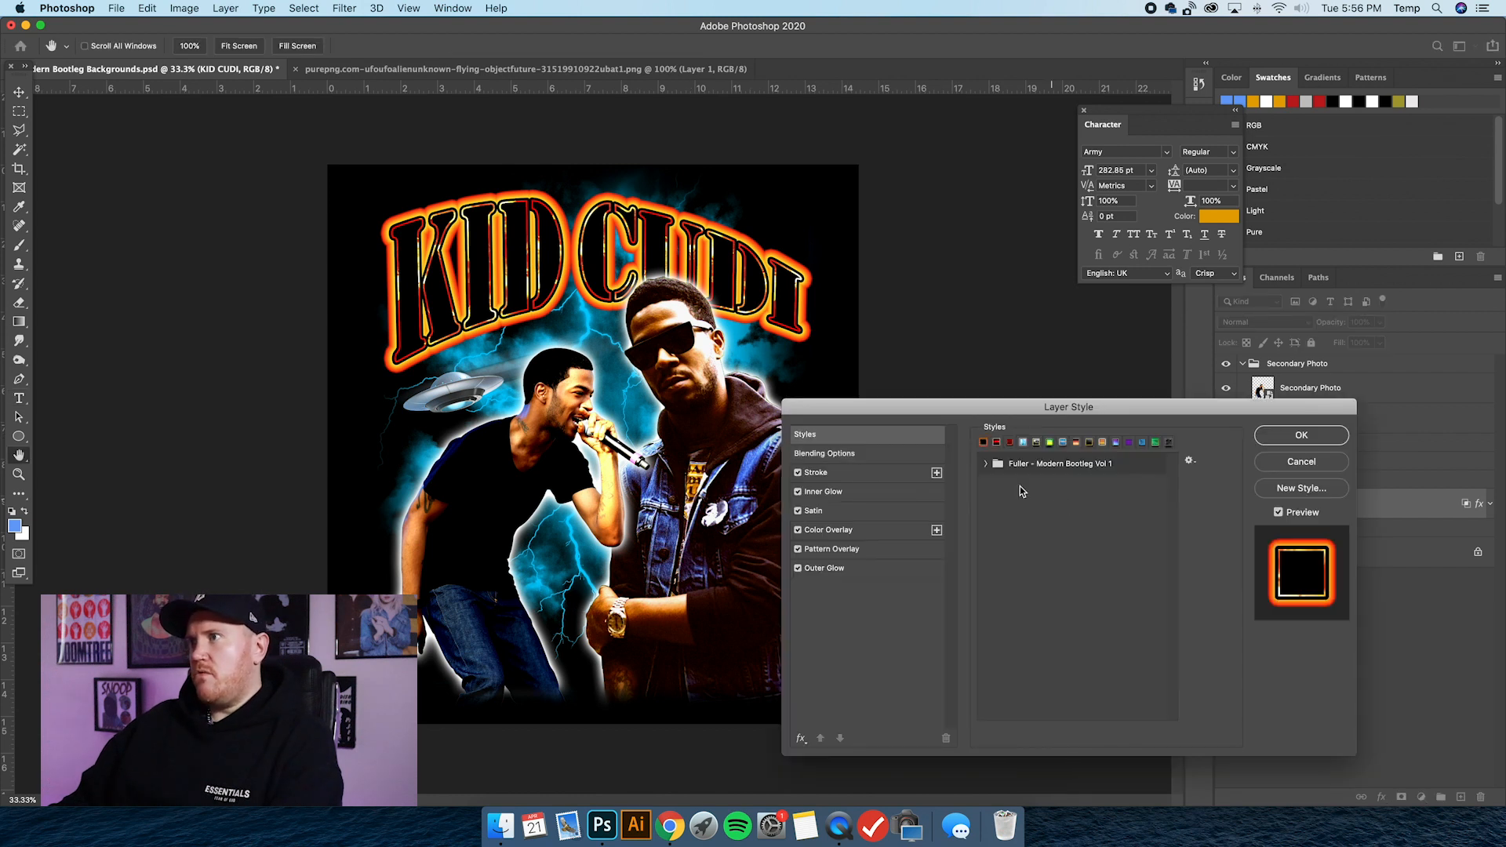
{"action": "left_click", "coordinate": [986, 464]}
{"action": "left_click", "coordinate": [1122, 487]}
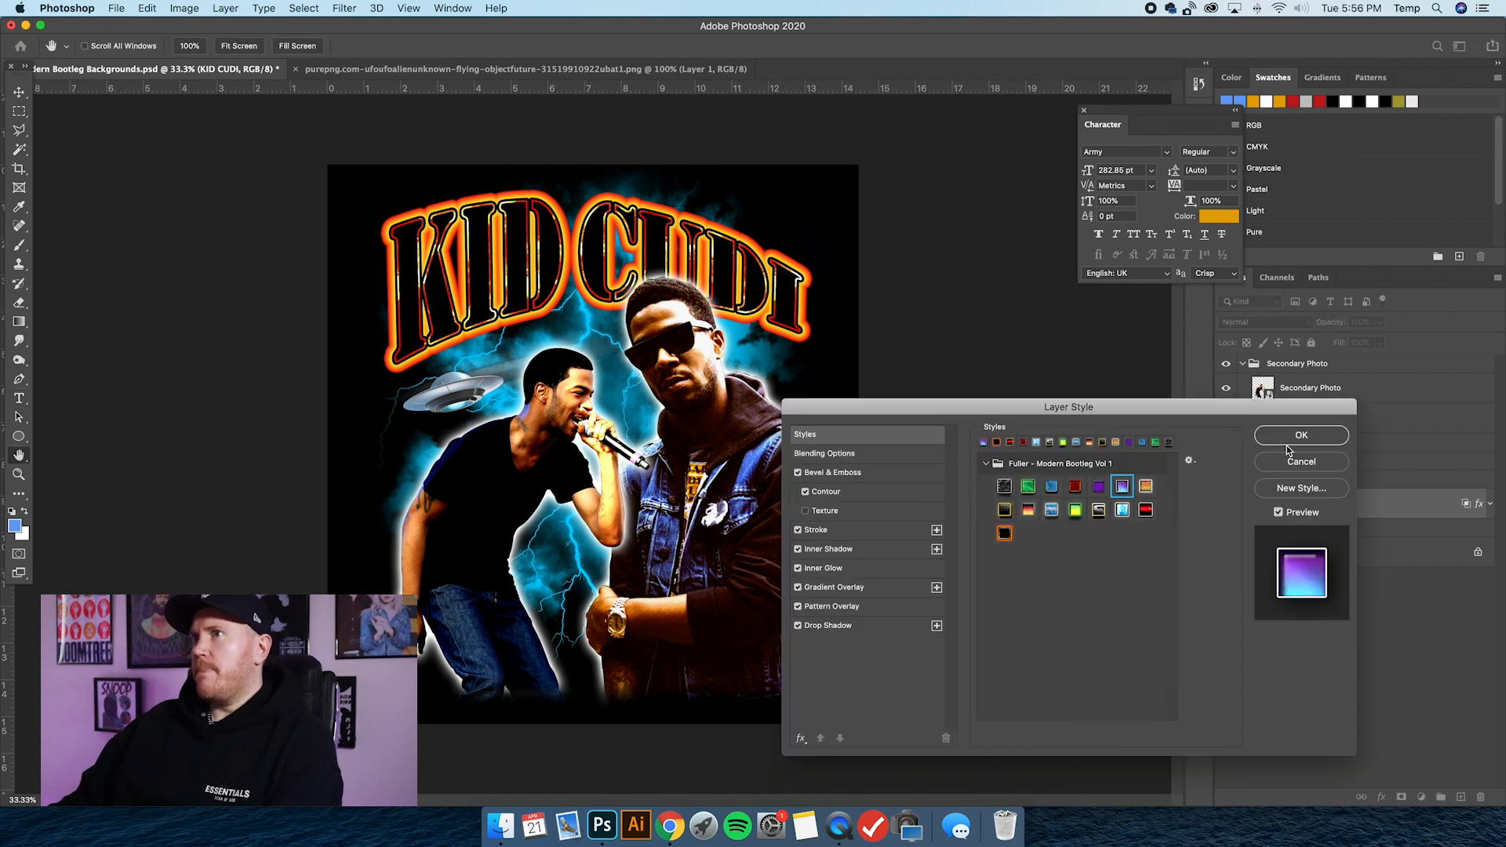
{"action": "left_click", "coordinate": [1301, 436]}
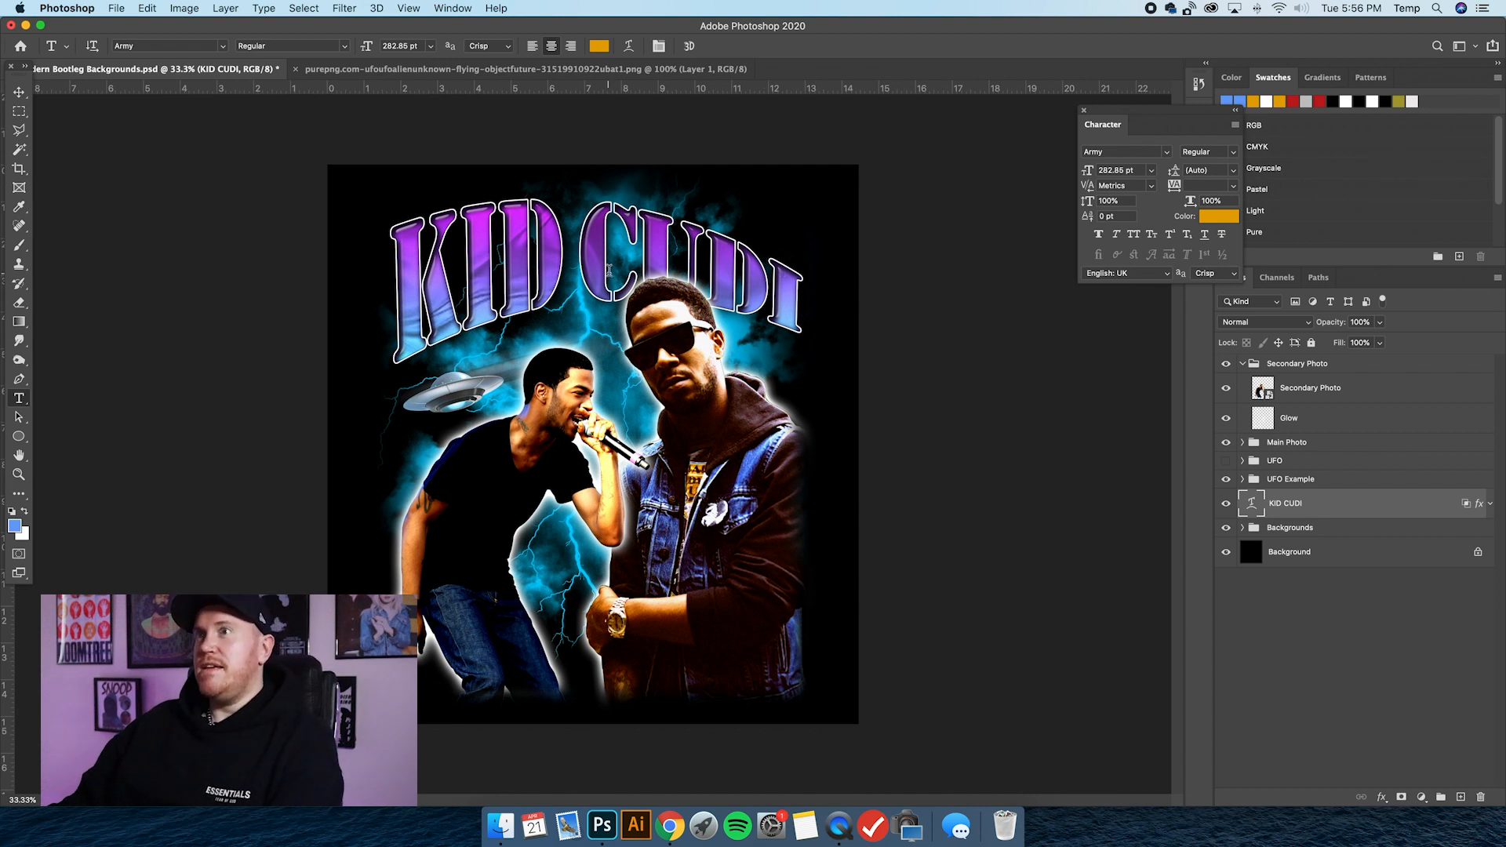
Switch to the Move tool, expand the Backgrounds group and select its Lightning layer.
{"action": "left_click", "coordinate": [18, 92]}
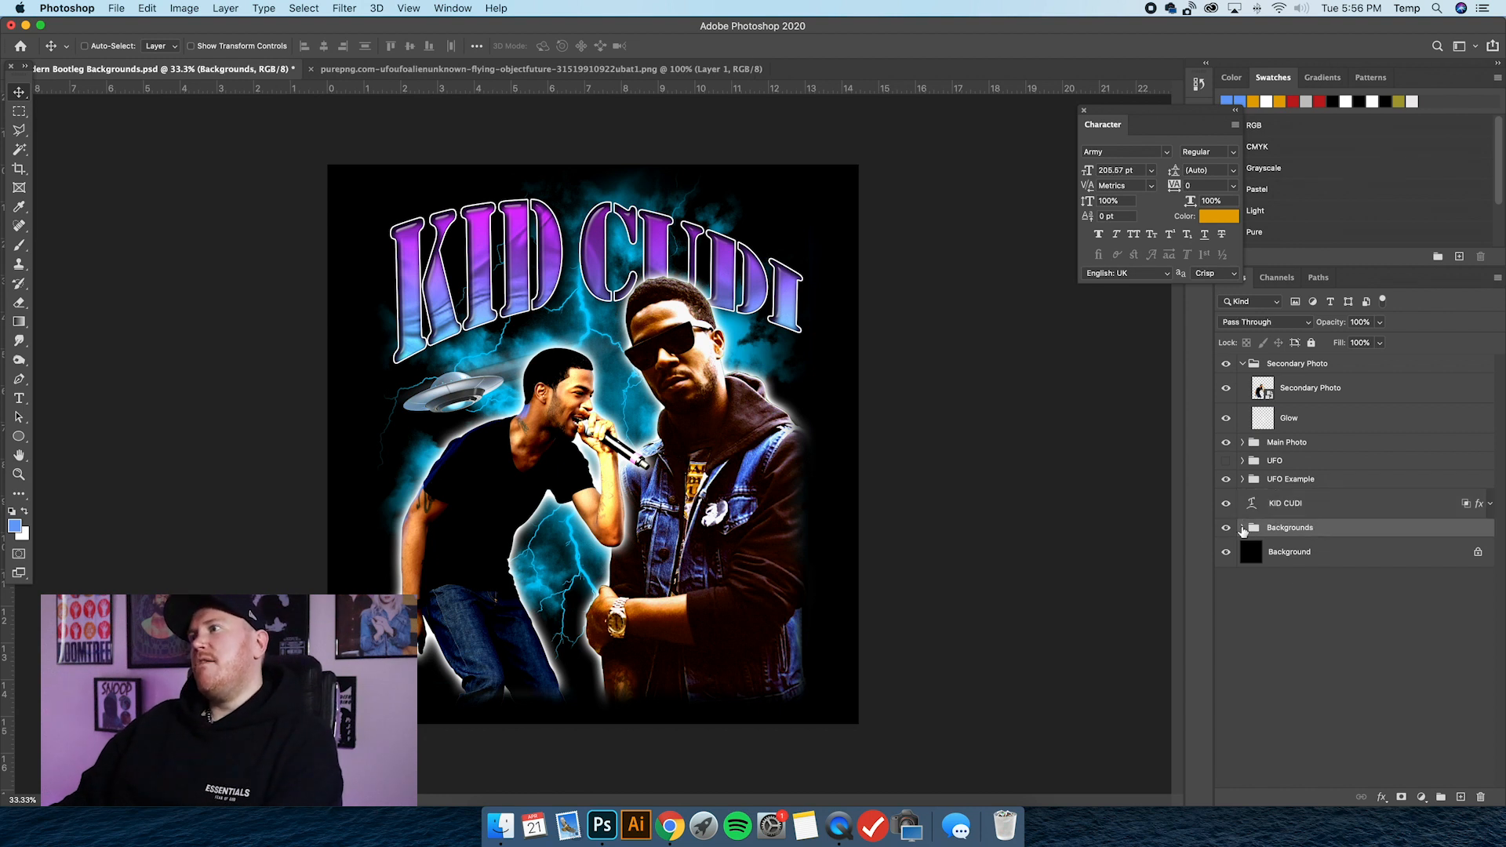
{"action": "left_click", "coordinate": [1242, 528]}
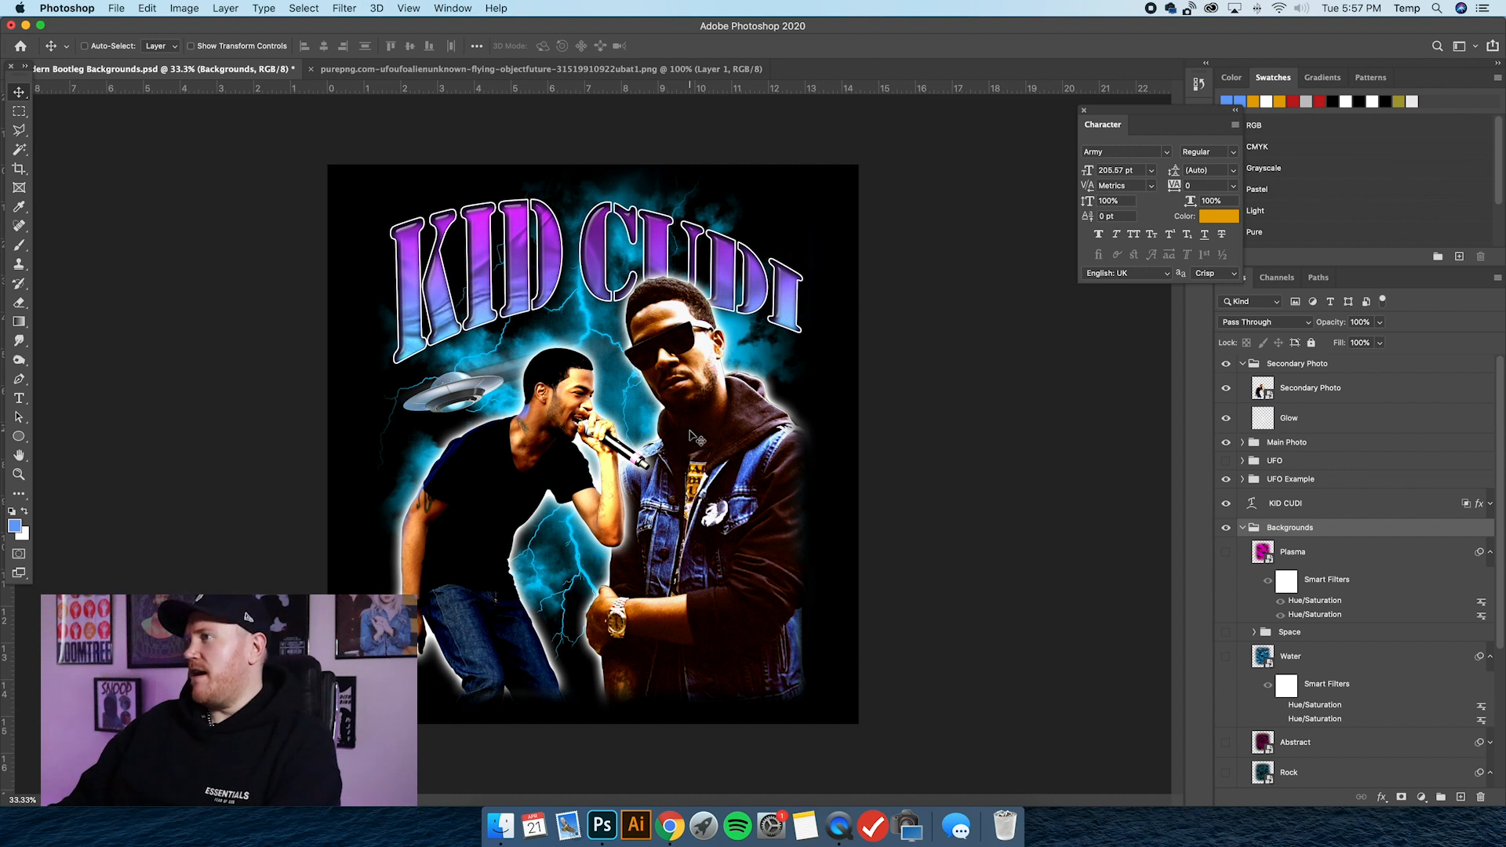
{"action": "scroll", "coordinate": [1308, 587], "scroll_direction": "down", "scroll_amount": 5}
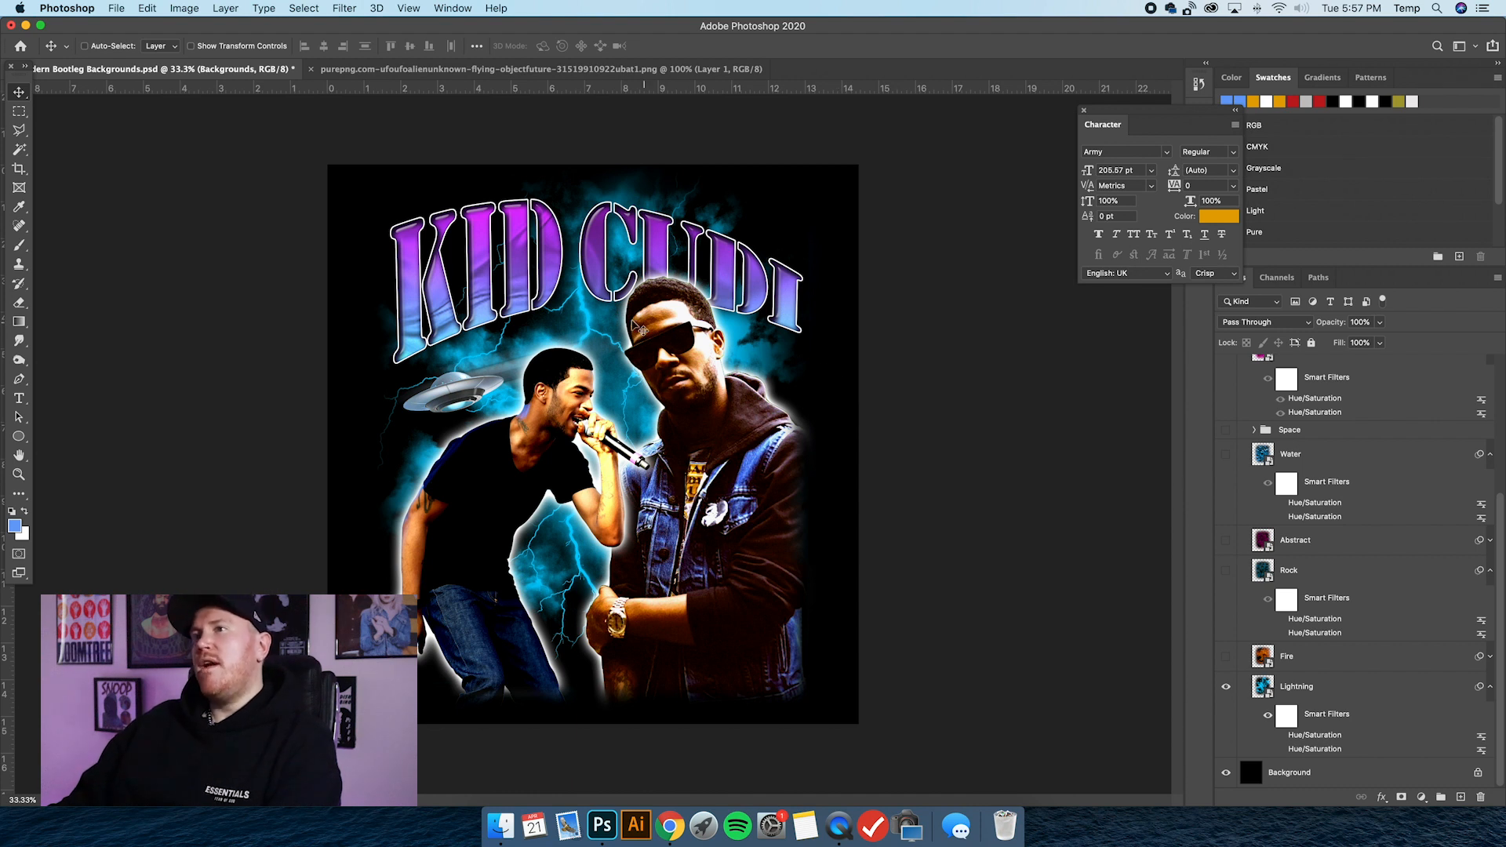
{"action": "left_click", "coordinate": [1334, 695]}
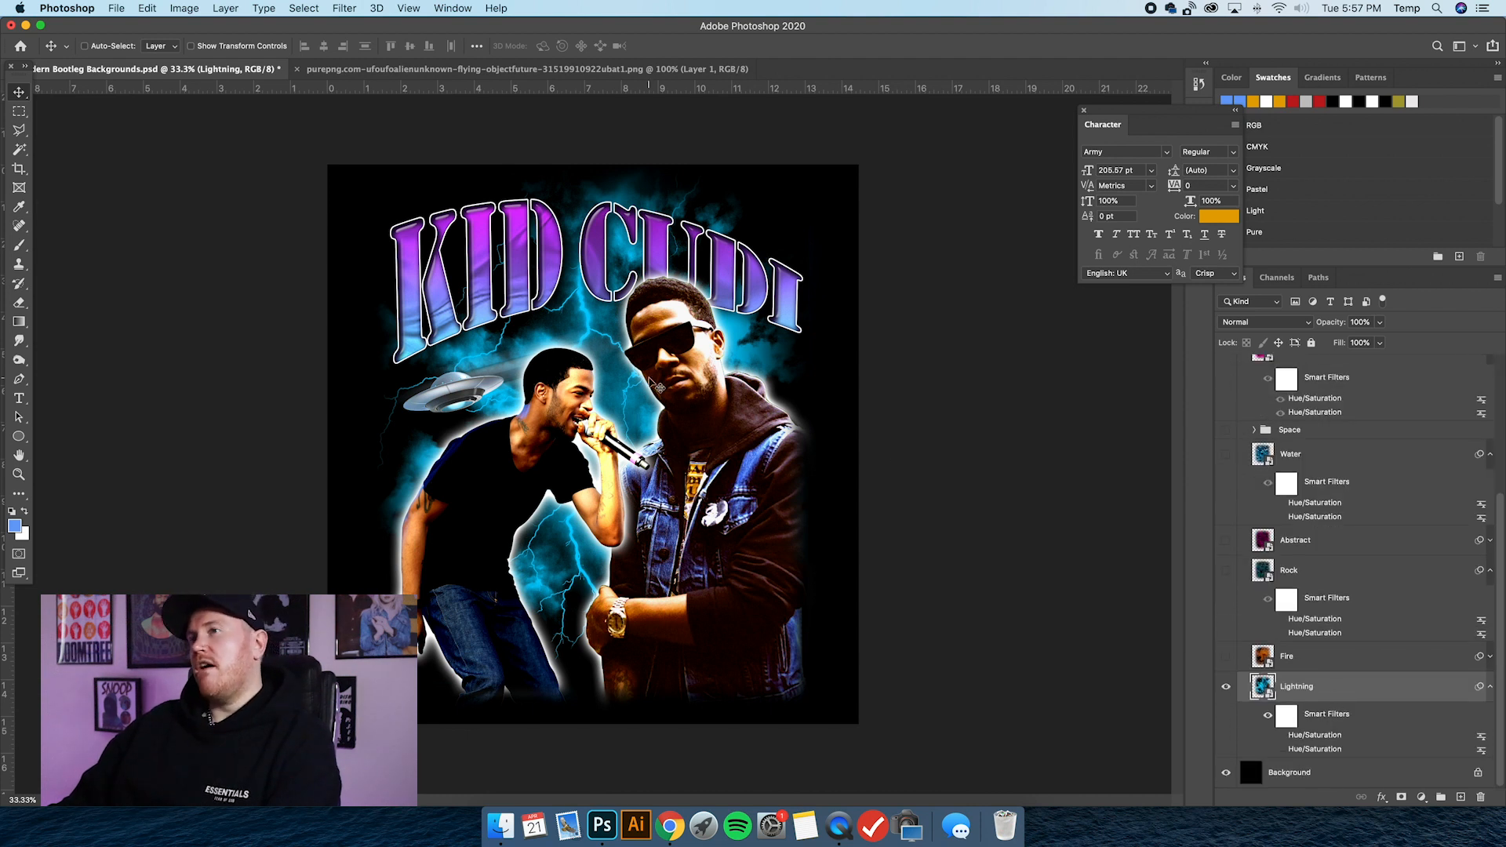
Collapse the smart filter lists of the Lightning, Water and Plasma layers in the Backgrounds group.
{"action": "scroll", "coordinate": [1431, 601], "scroll_direction": "up", "scroll_amount": 5}
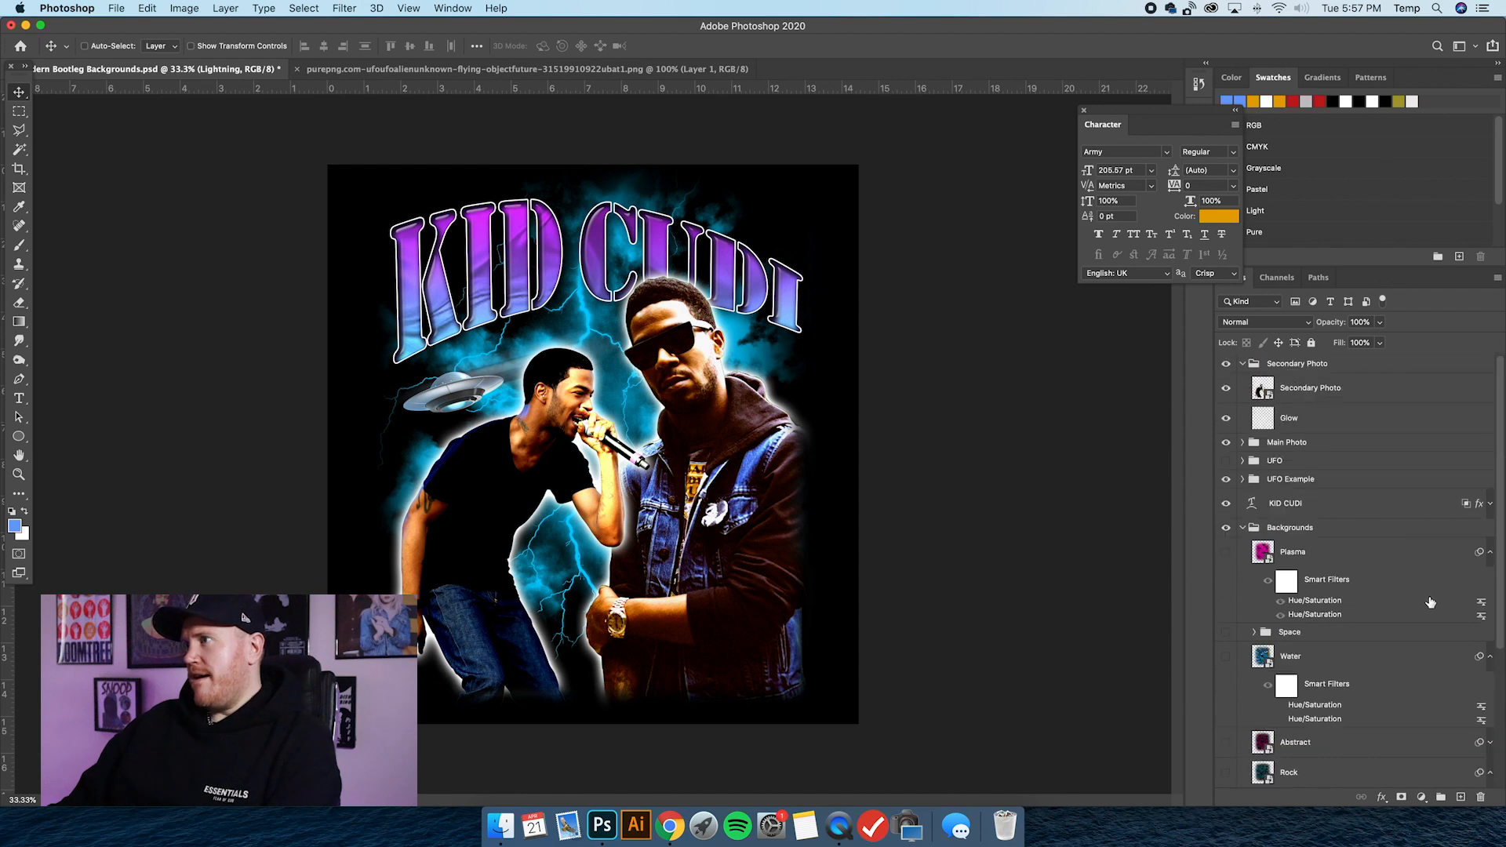
{"action": "scroll", "coordinate": [1351, 571], "scroll_direction": "down", "scroll_amount": 5}
{"action": "scroll", "coordinate": [1352, 571], "scroll_direction": "up", "scroll_amount": 5}
{"action": "scroll", "coordinate": [1338, 573], "scroll_direction": "down", "scroll_amount": 5}
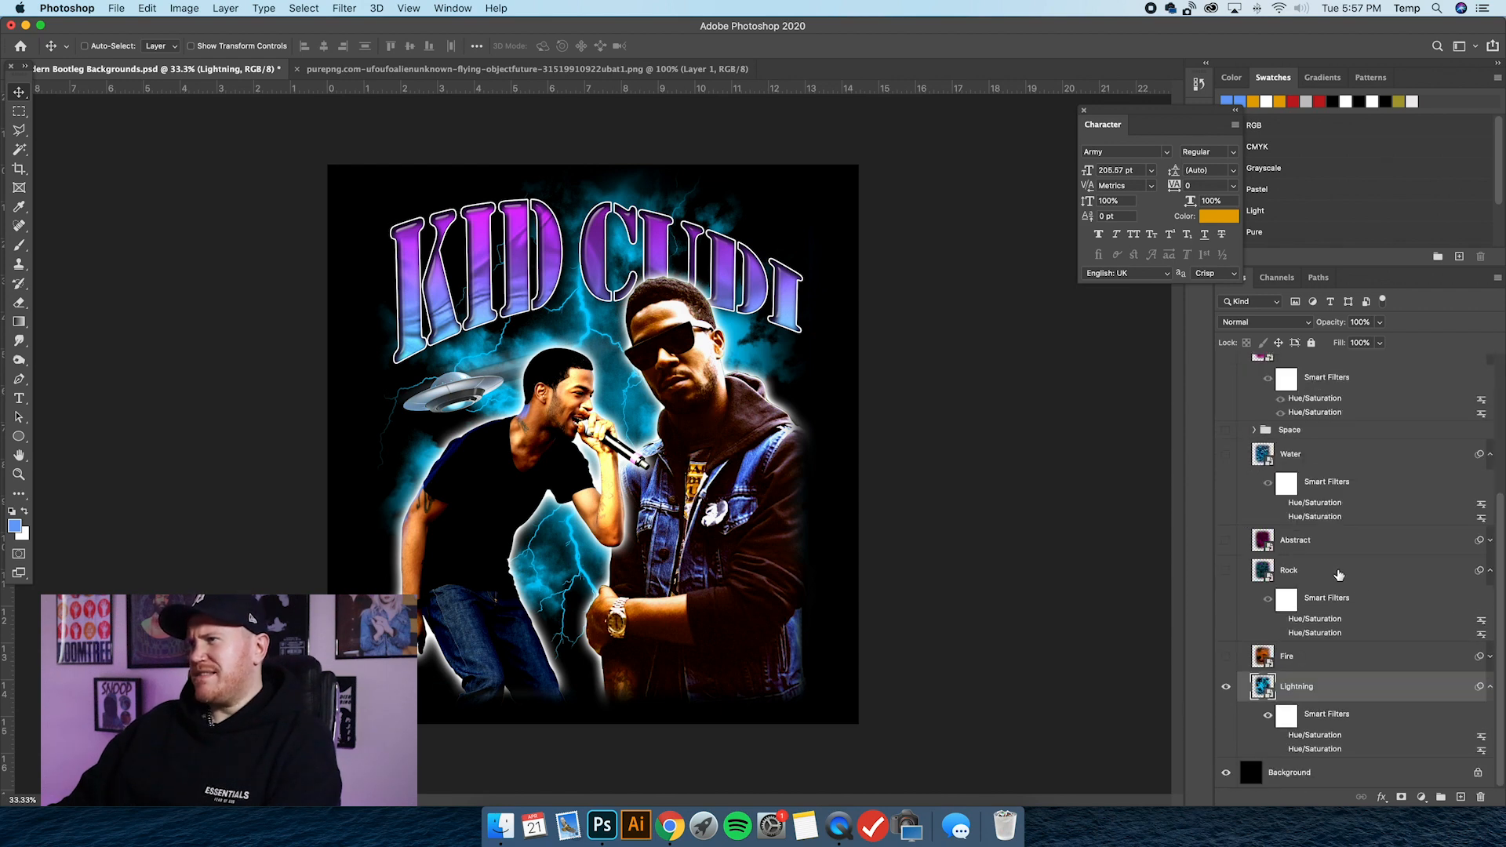
{"action": "scroll", "coordinate": [1493, 697], "scroll_direction": "up", "scroll_amount": 3}
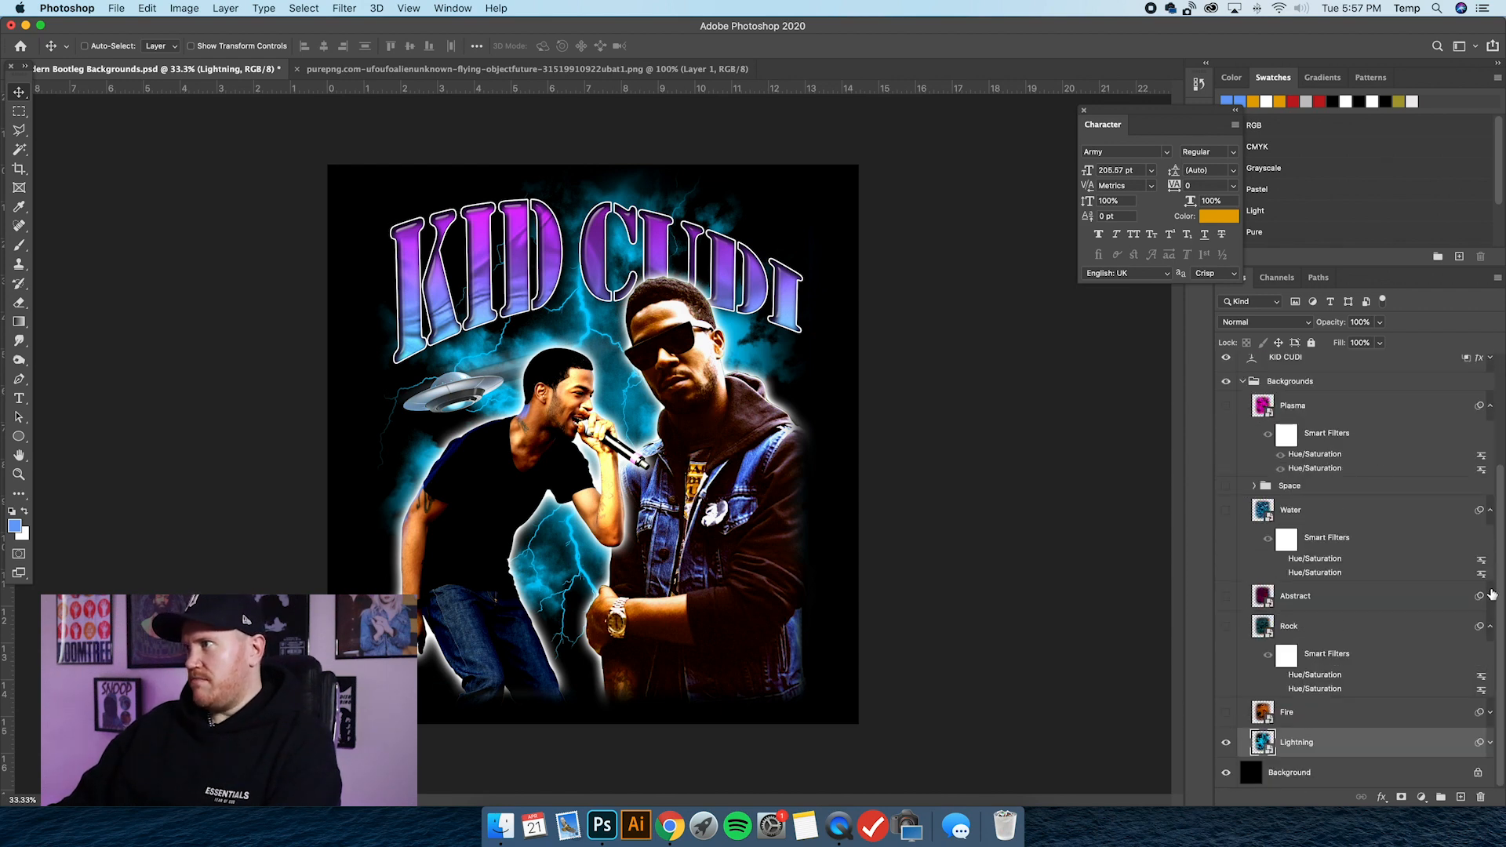
{"action": "left_click", "coordinate": [1491, 616]}
{"action": "left_click", "coordinate": [1489, 514]}
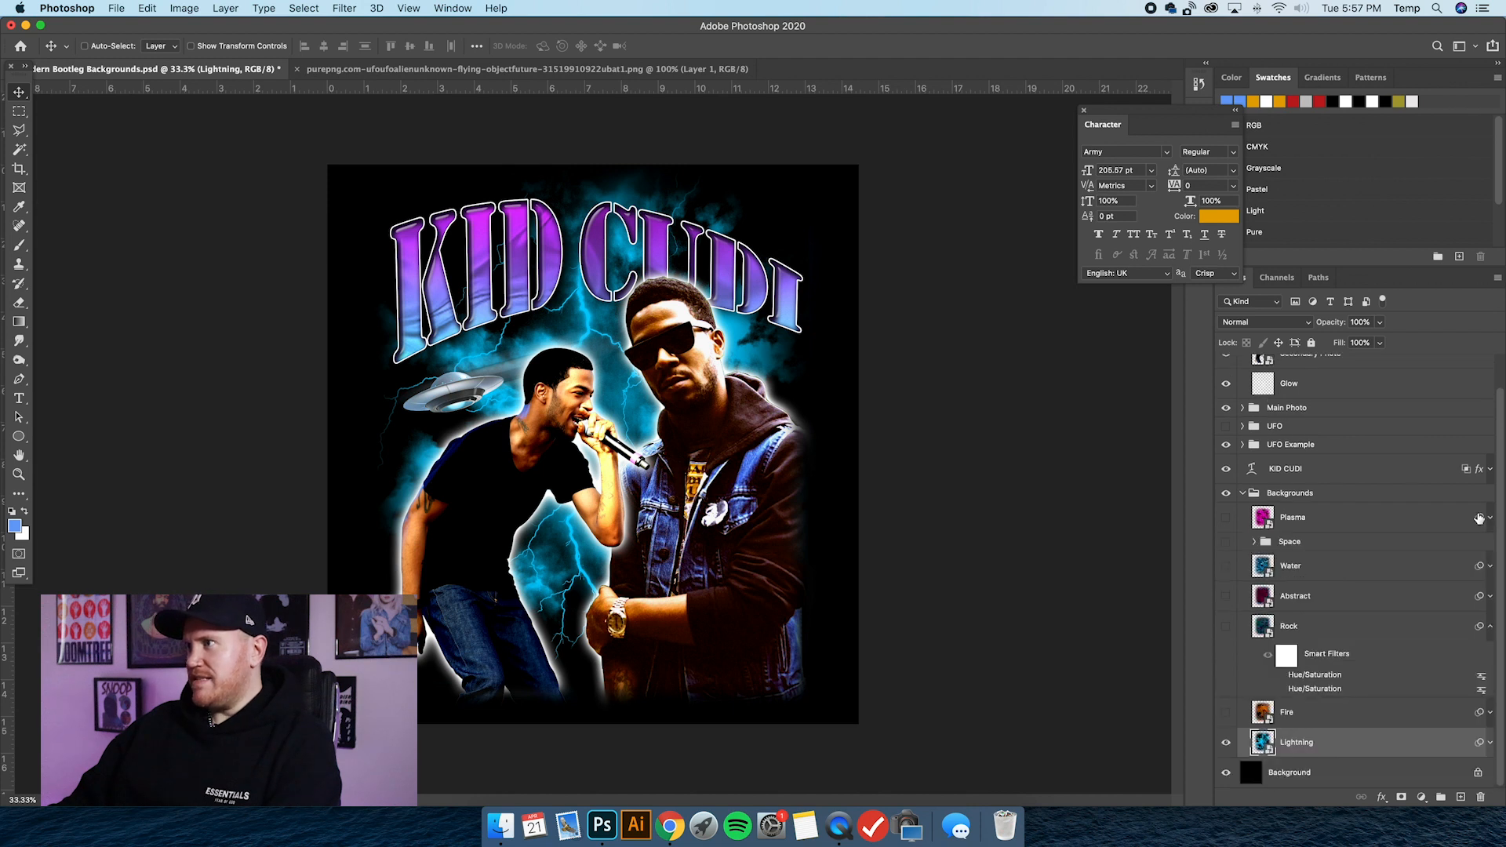
{"action": "scroll", "coordinate": [1339, 586], "scroll_direction": "up", "scroll_amount": 1}
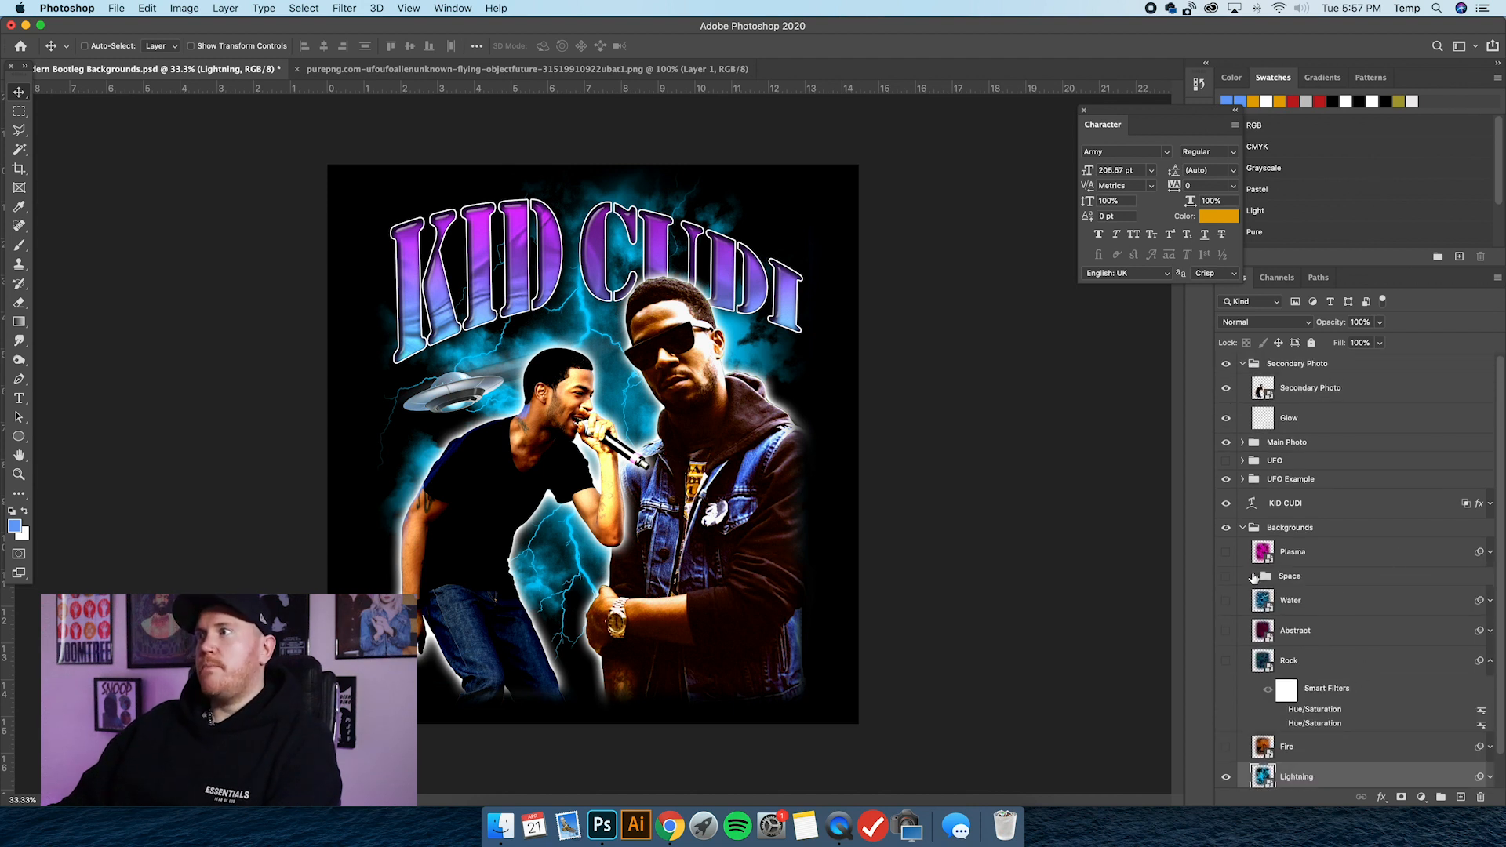
Expand the Lightning layer's smart filters and enable both of its Hue/Saturation filters to recolour the lightning pink.
{"action": "left_click", "coordinate": [1316, 554]}
{"action": "scroll", "coordinate": [1326, 599], "scroll_direction": "down", "scroll_amount": 1}
{"action": "left_click", "coordinate": [1346, 745]}
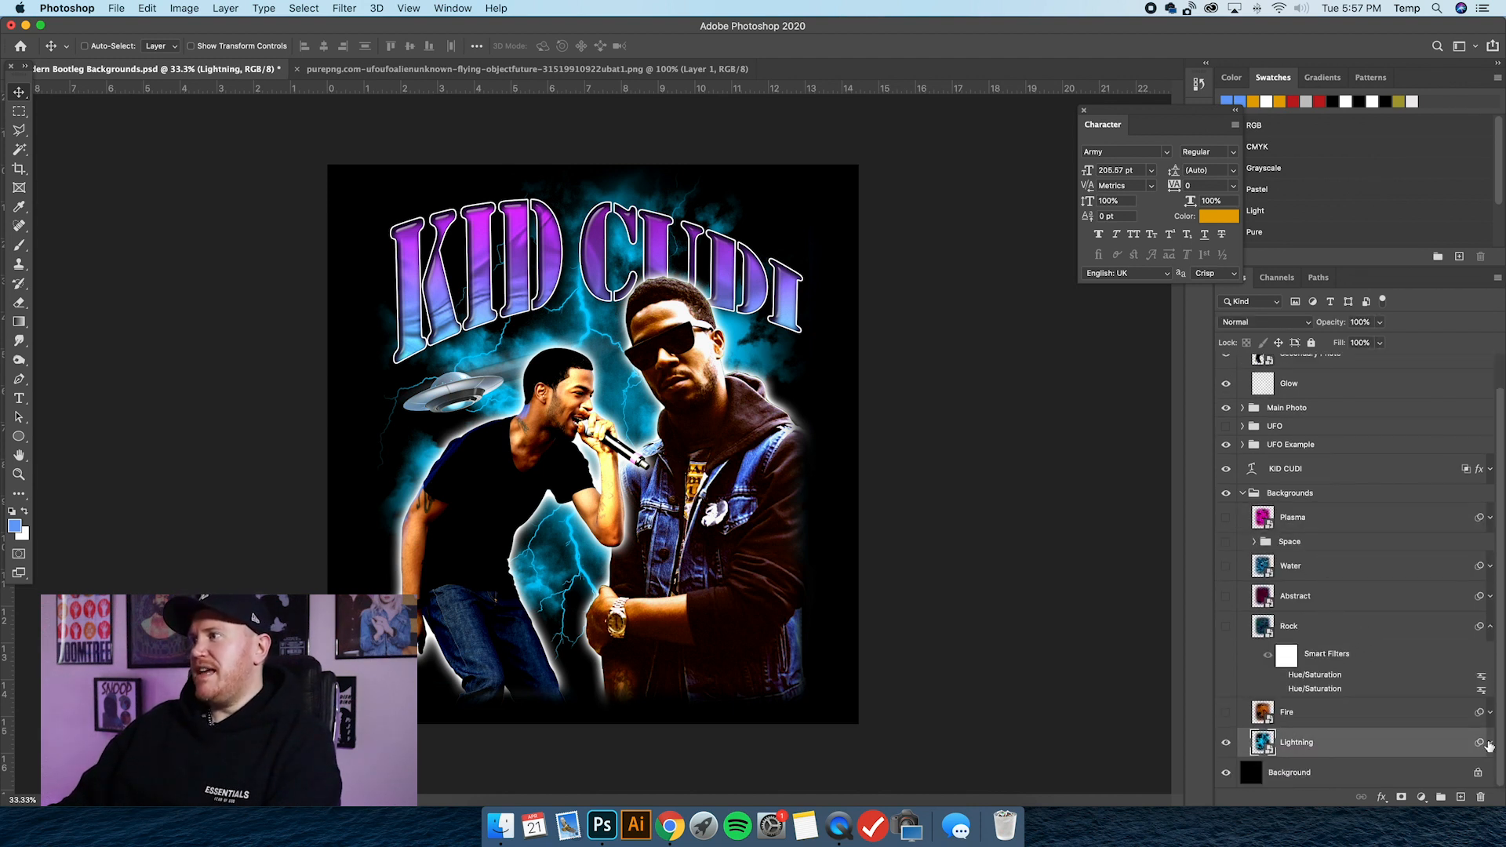
{"action": "left_click", "coordinate": [1491, 743]}
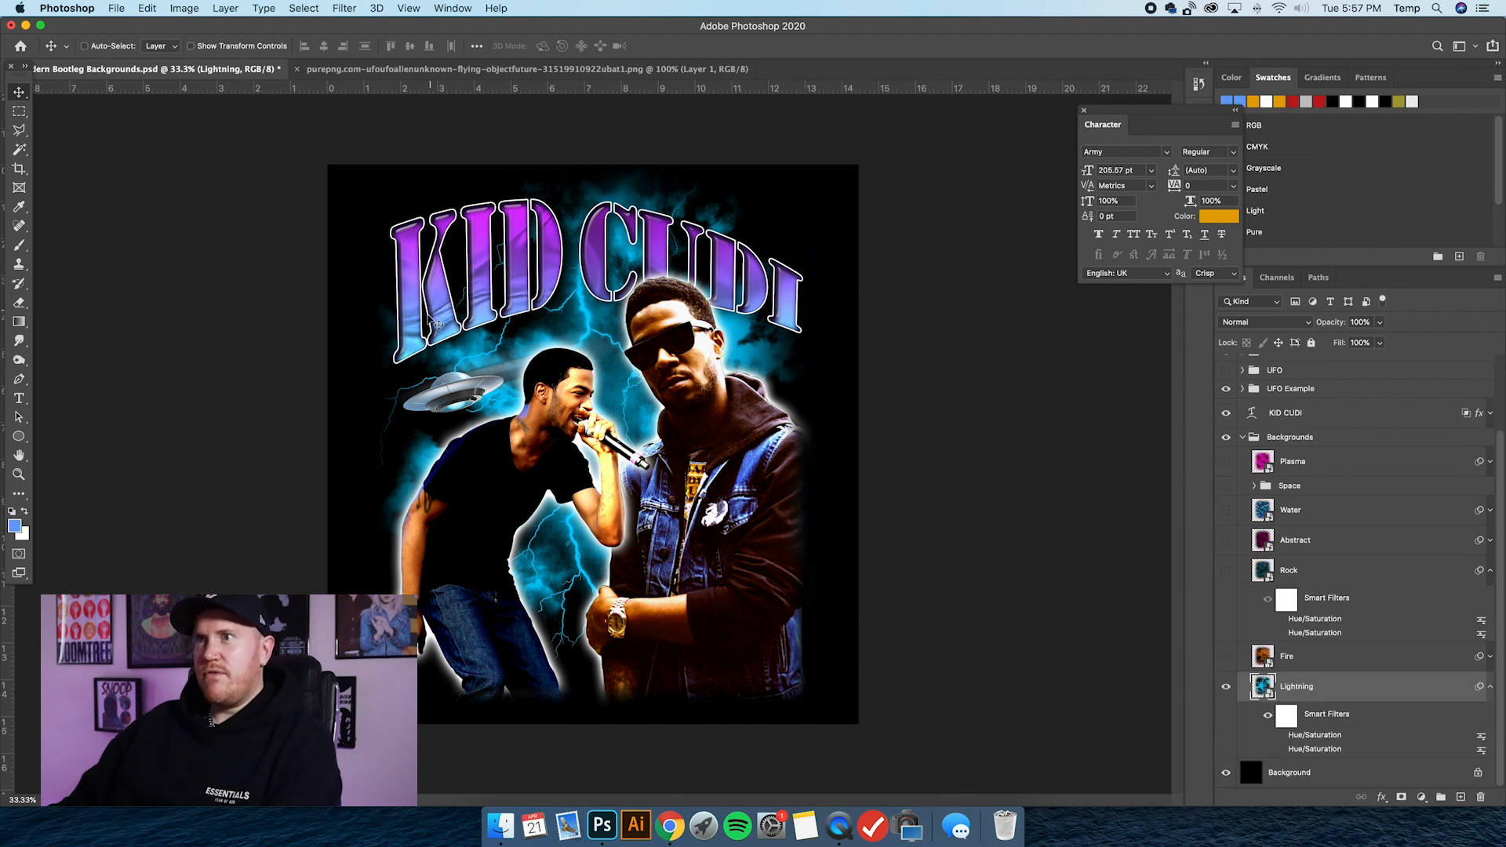
{"action": "left_click", "coordinate": [1283, 746]}
{"action": "left_click", "coordinate": [1280, 737]}
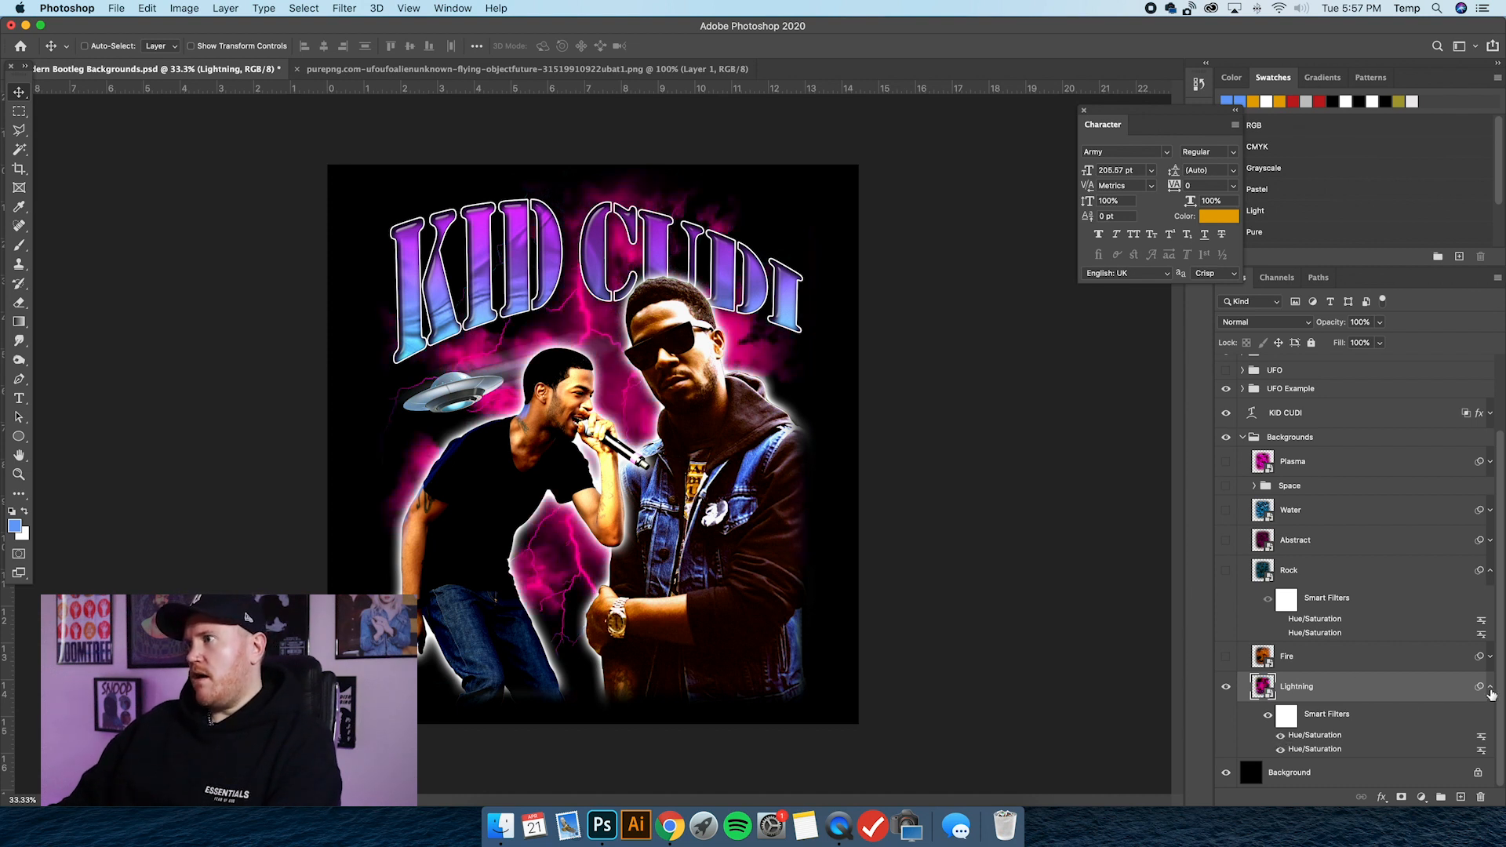
Collapse the Lightning layer's smart filters, hide the layer and show and select the Fire layer instead.
{"action": "left_click", "coordinate": [1490, 688]}
{"action": "left_click", "coordinate": [1228, 743]}
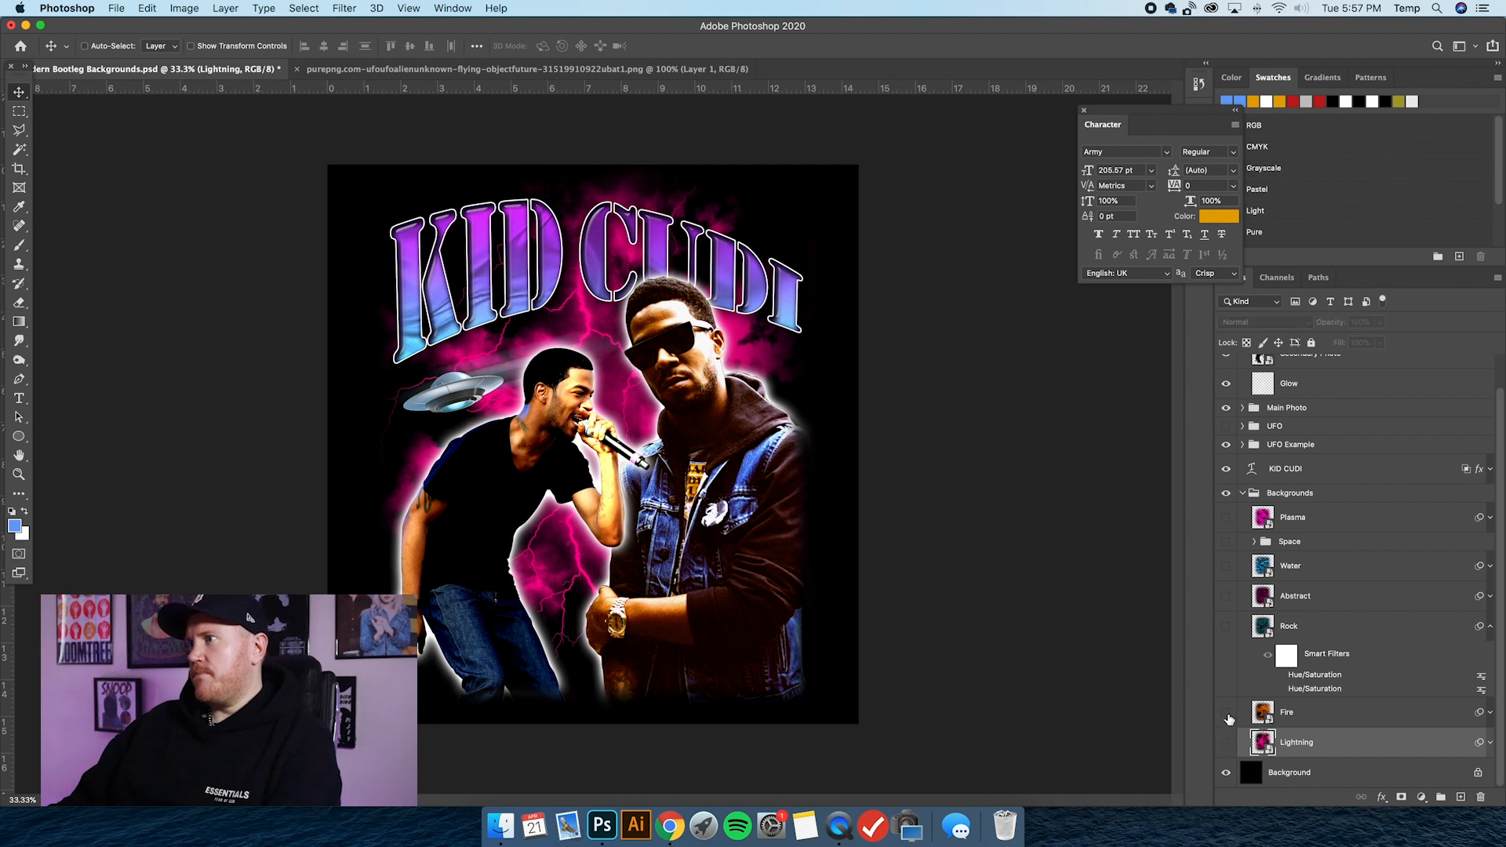
{"action": "left_click", "coordinate": [1226, 713]}
{"action": "left_click", "coordinate": [1350, 721]}
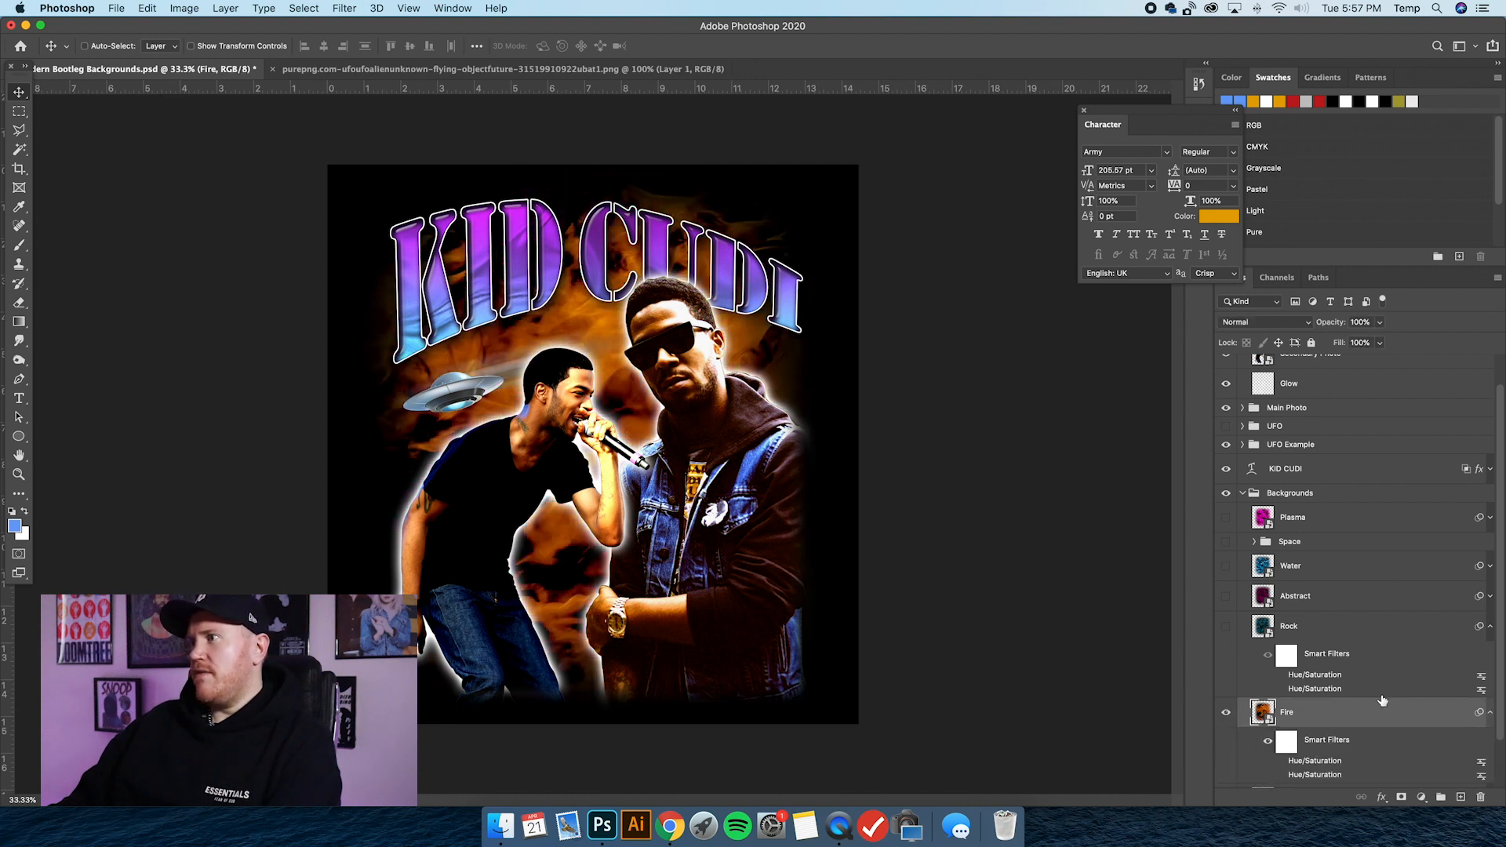
Expand the Fire layer's smart filters and enable both of its Hue/Saturation filters to recolour the fire teal.
{"action": "left_click", "coordinate": [1489, 716]}
{"action": "left_click", "coordinate": [1281, 706]}
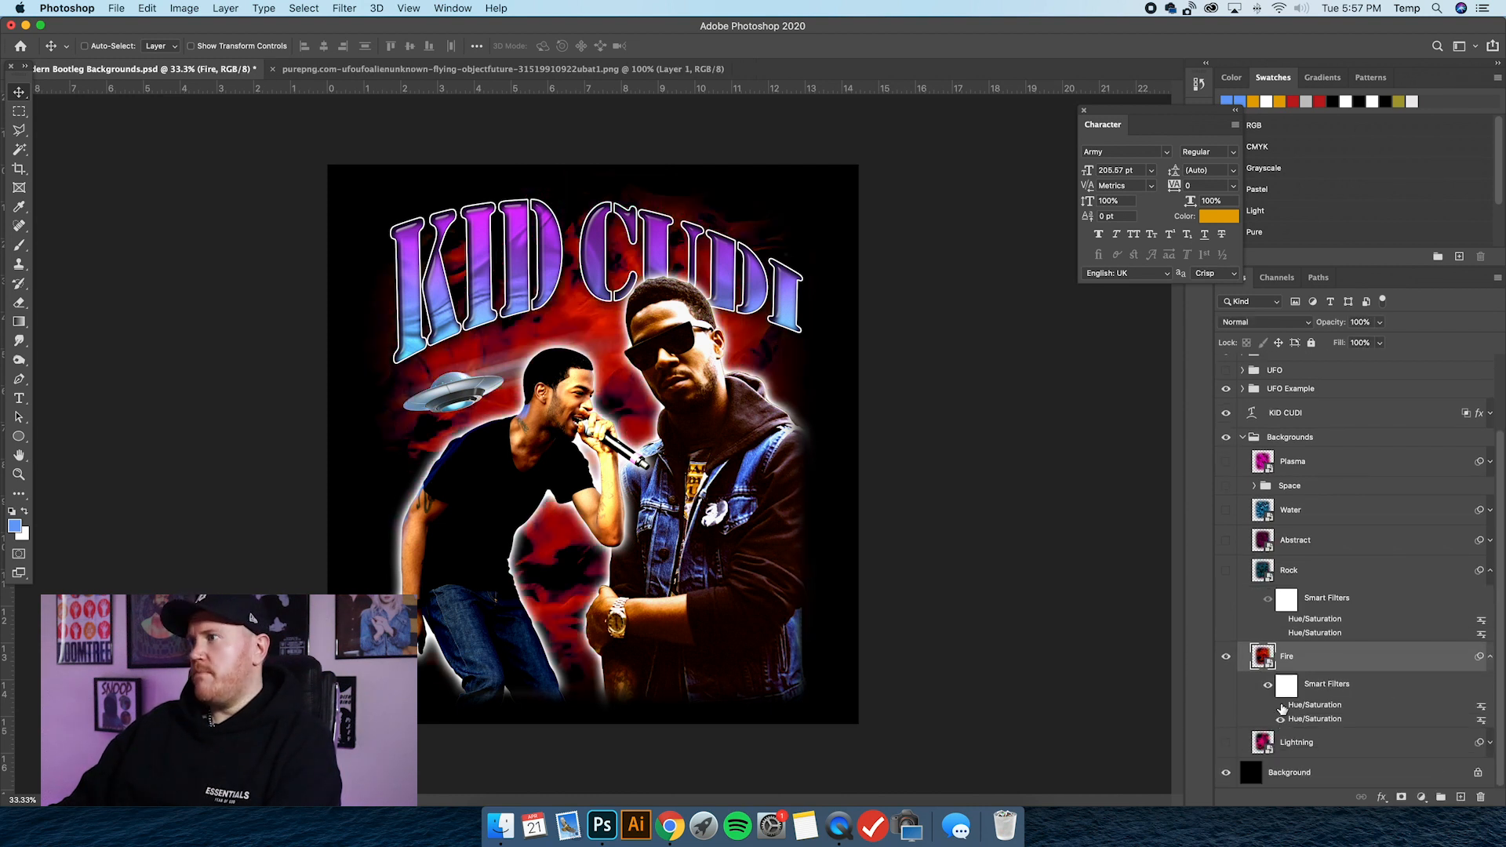
{"action": "left_click", "coordinate": [1281, 717]}
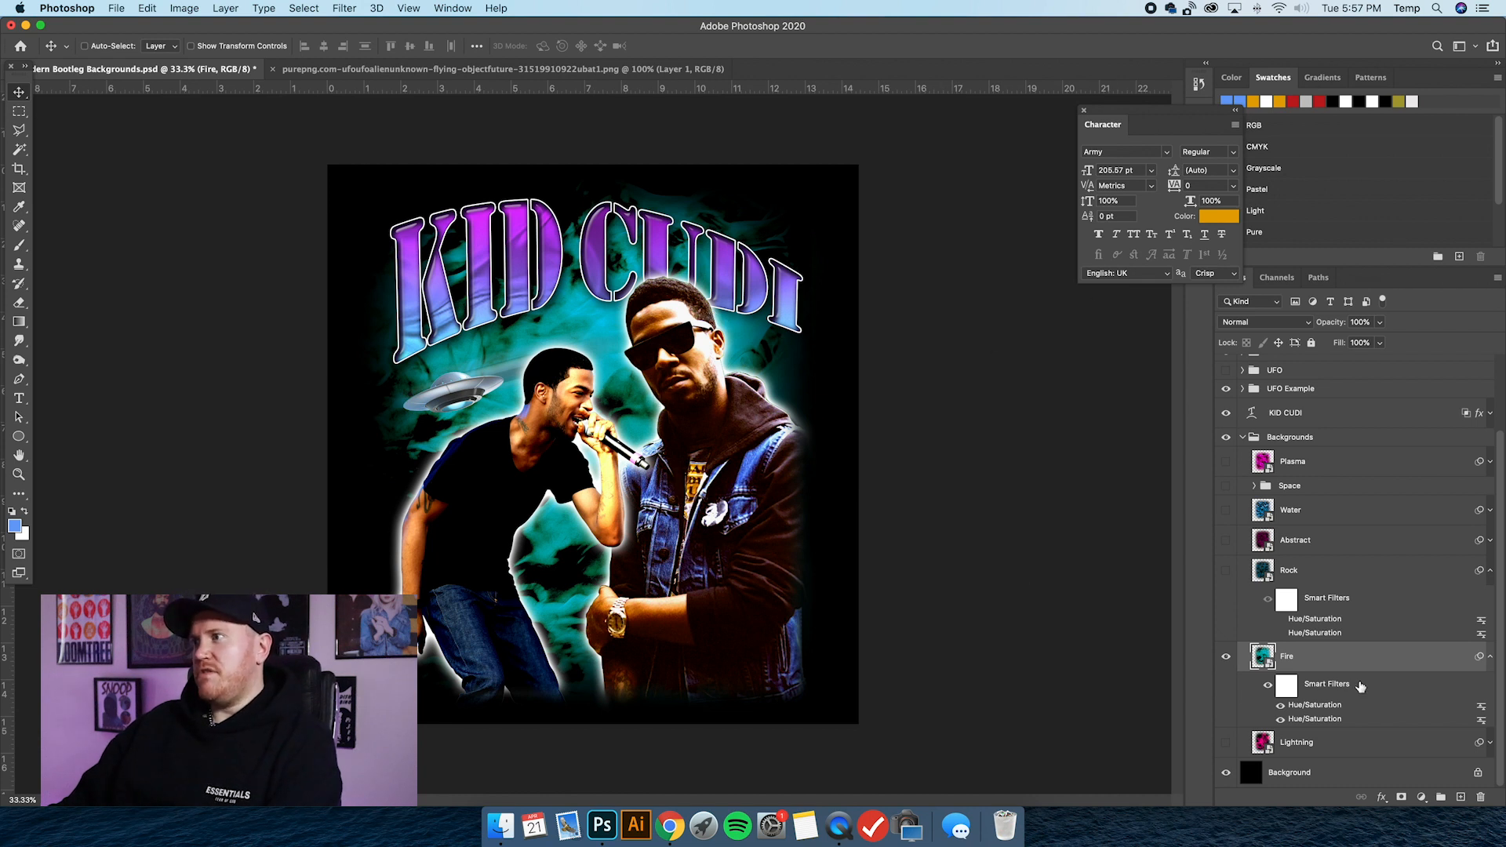
{"action": "left_click", "coordinate": [1302, 773]}
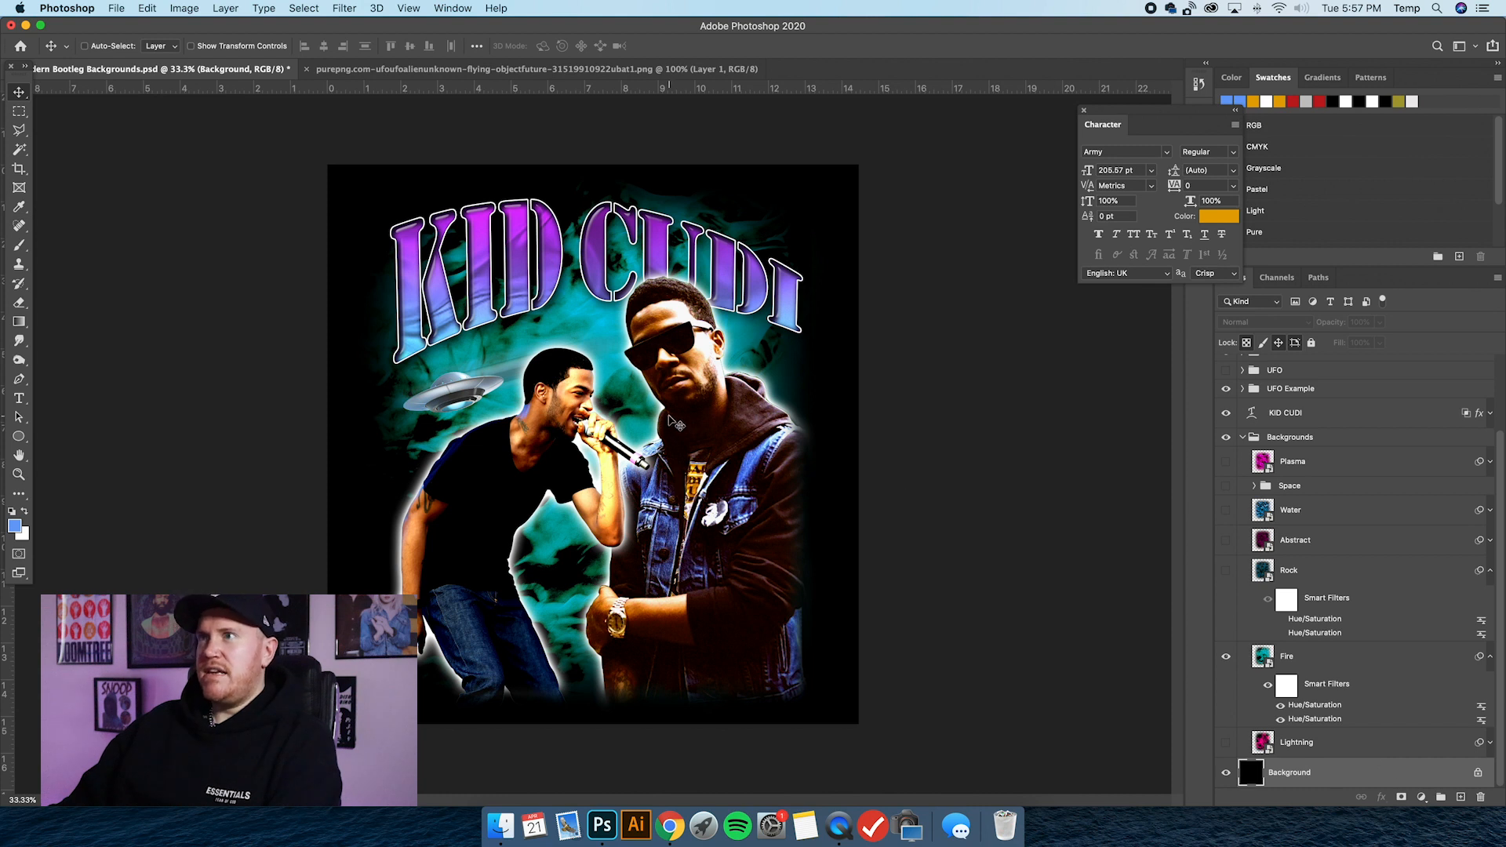
Swap the Fire background for the Rock layer and enable both of Rock's Hue/Saturation filters to turn it green.
{"action": "left_click", "coordinate": [1226, 656]}
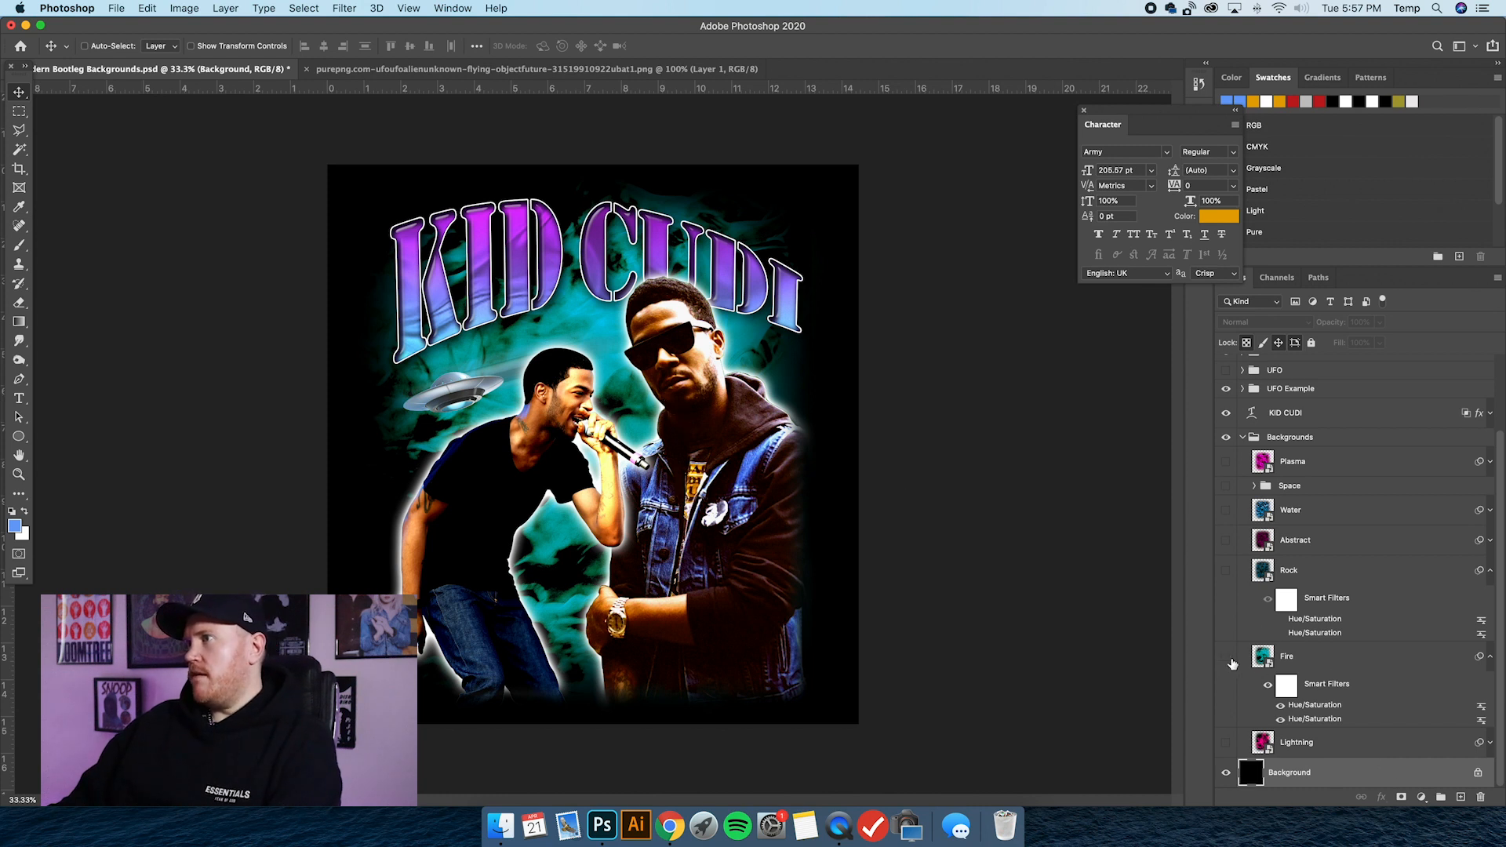
{"action": "left_click", "coordinate": [1339, 585]}
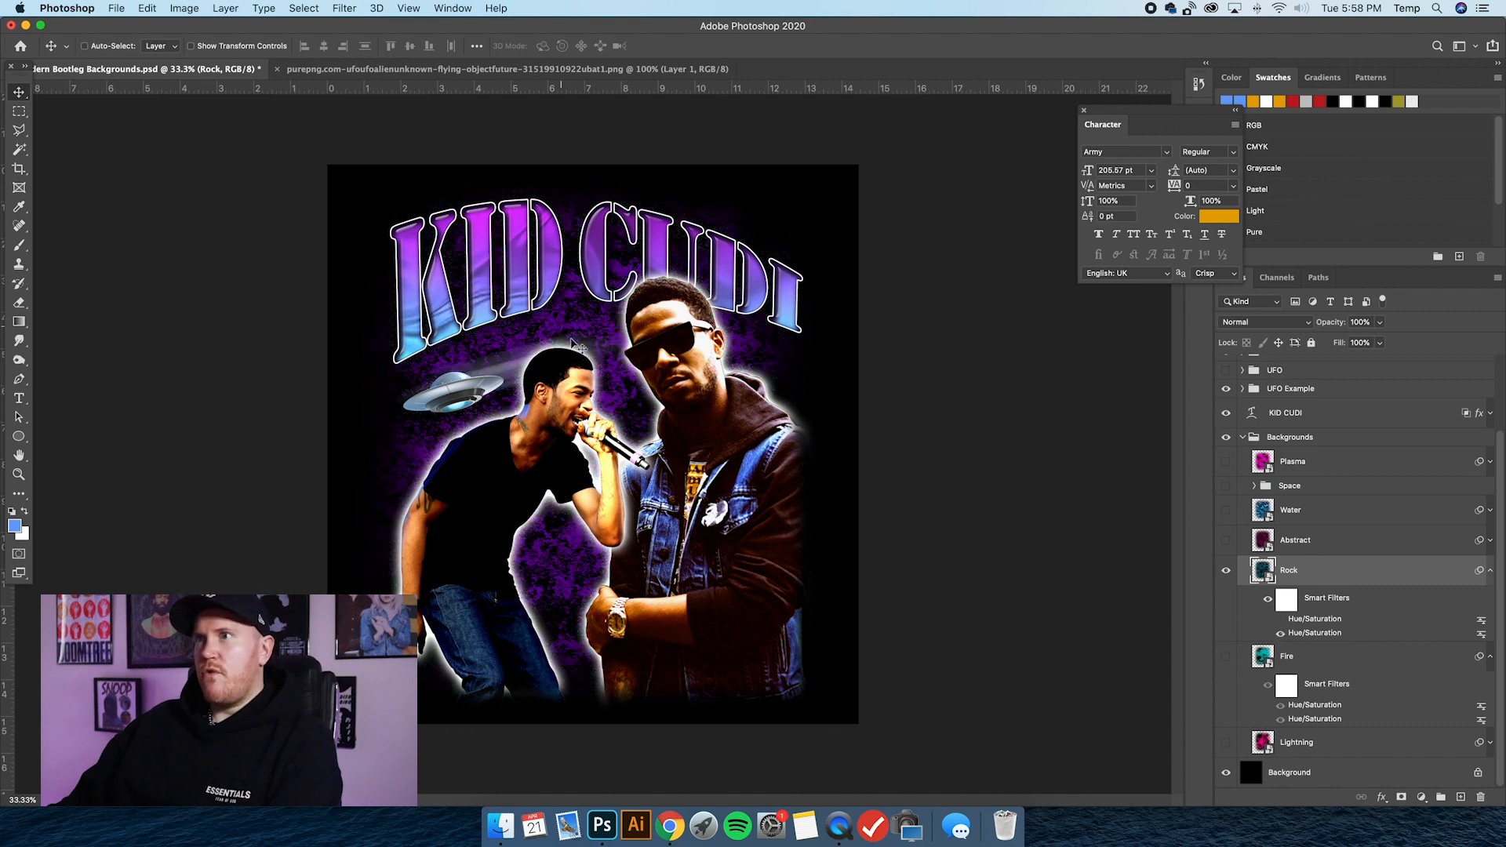
{"action": "left_click", "coordinate": [1281, 632]}
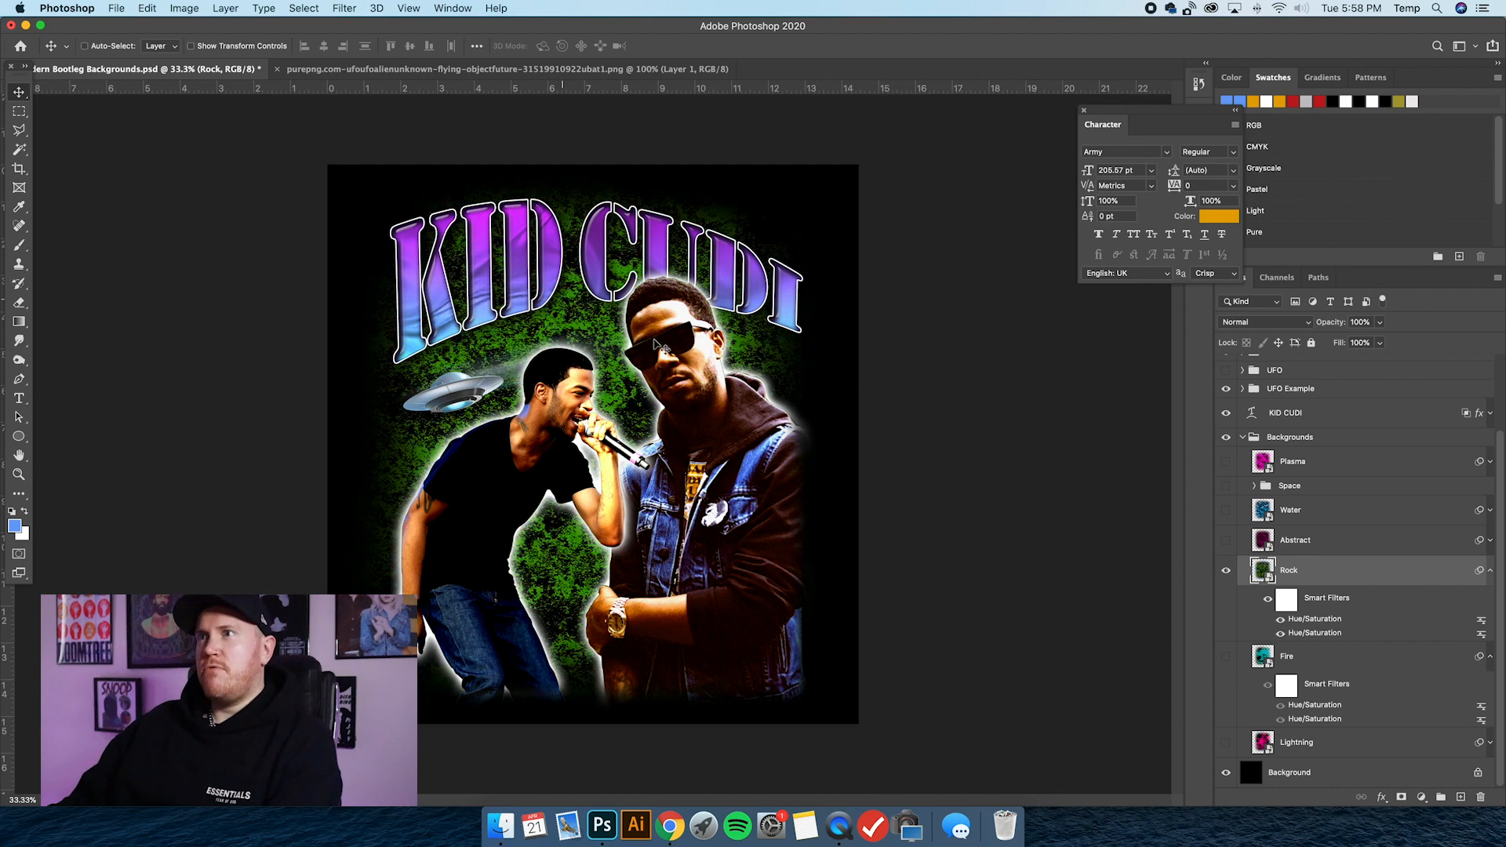
Hide the Rock layer and show and select the Abstract layer in its place.
{"action": "left_click", "coordinate": [1226, 571]}
{"action": "left_click", "coordinate": [1226, 540]}
{"action": "left_click", "coordinate": [1337, 543]}
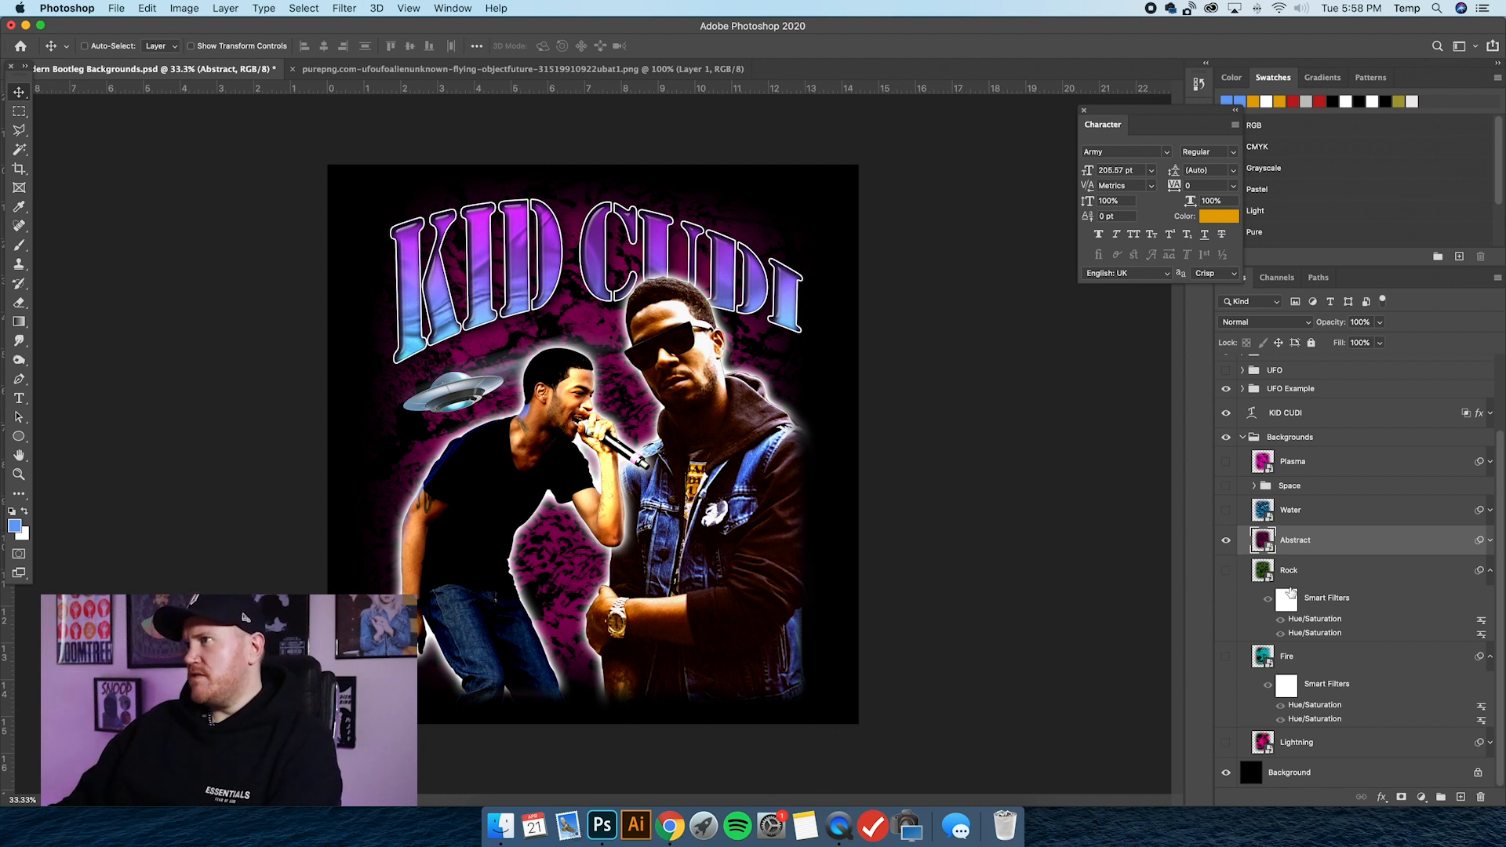
Toggle the Abstract layer's Hue/Saturation smart filters to recolour it purple, and collapse its filter list.
{"action": "left_click", "coordinate": [1492, 541]}
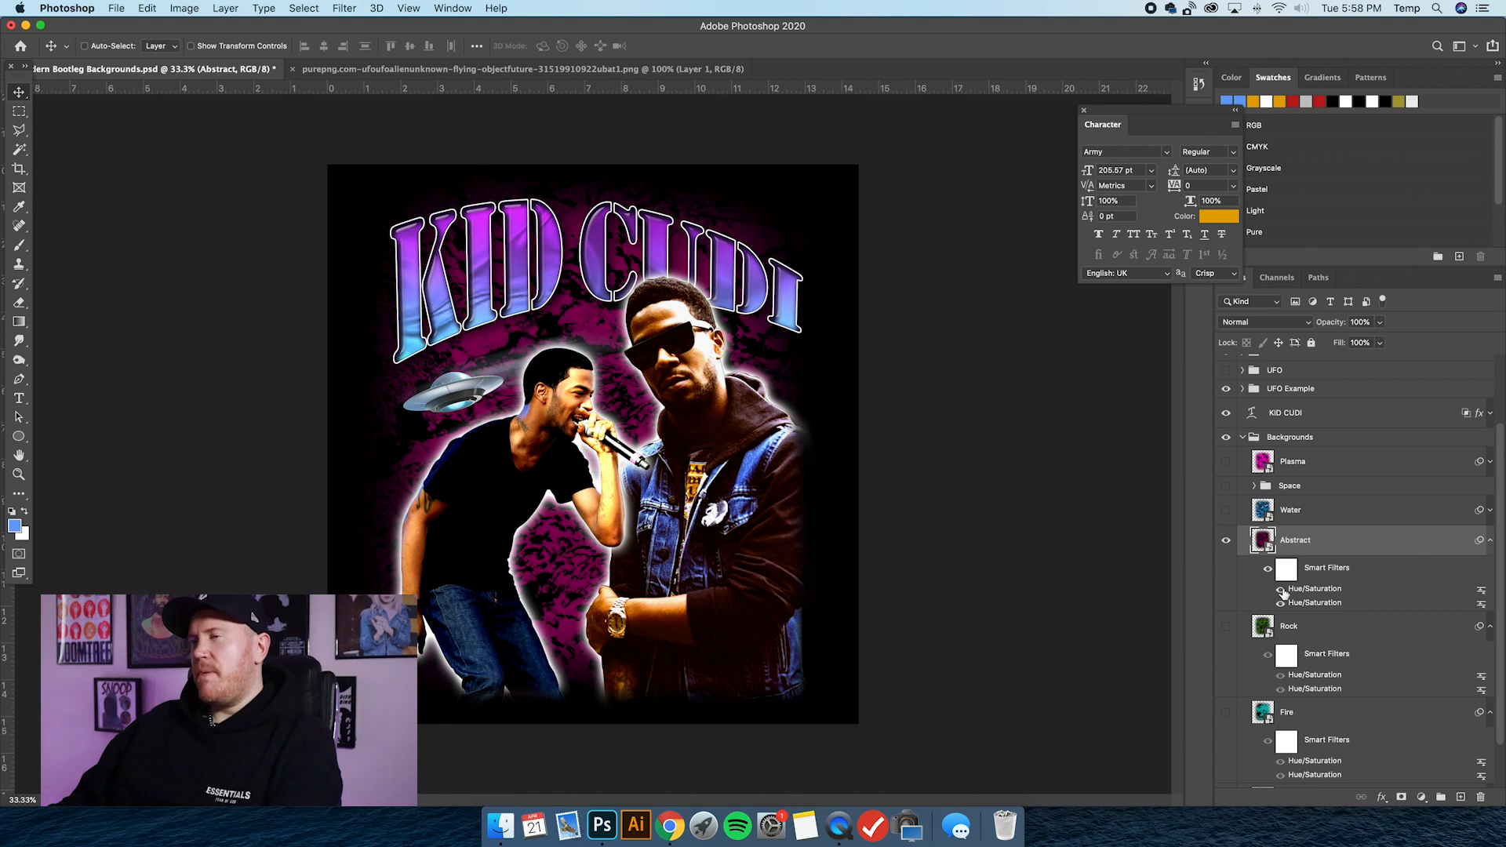
{"action": "left_click", "coordinate": [1283, 590]}
{"action": "left_click", "coordinate": [1281, 603]}
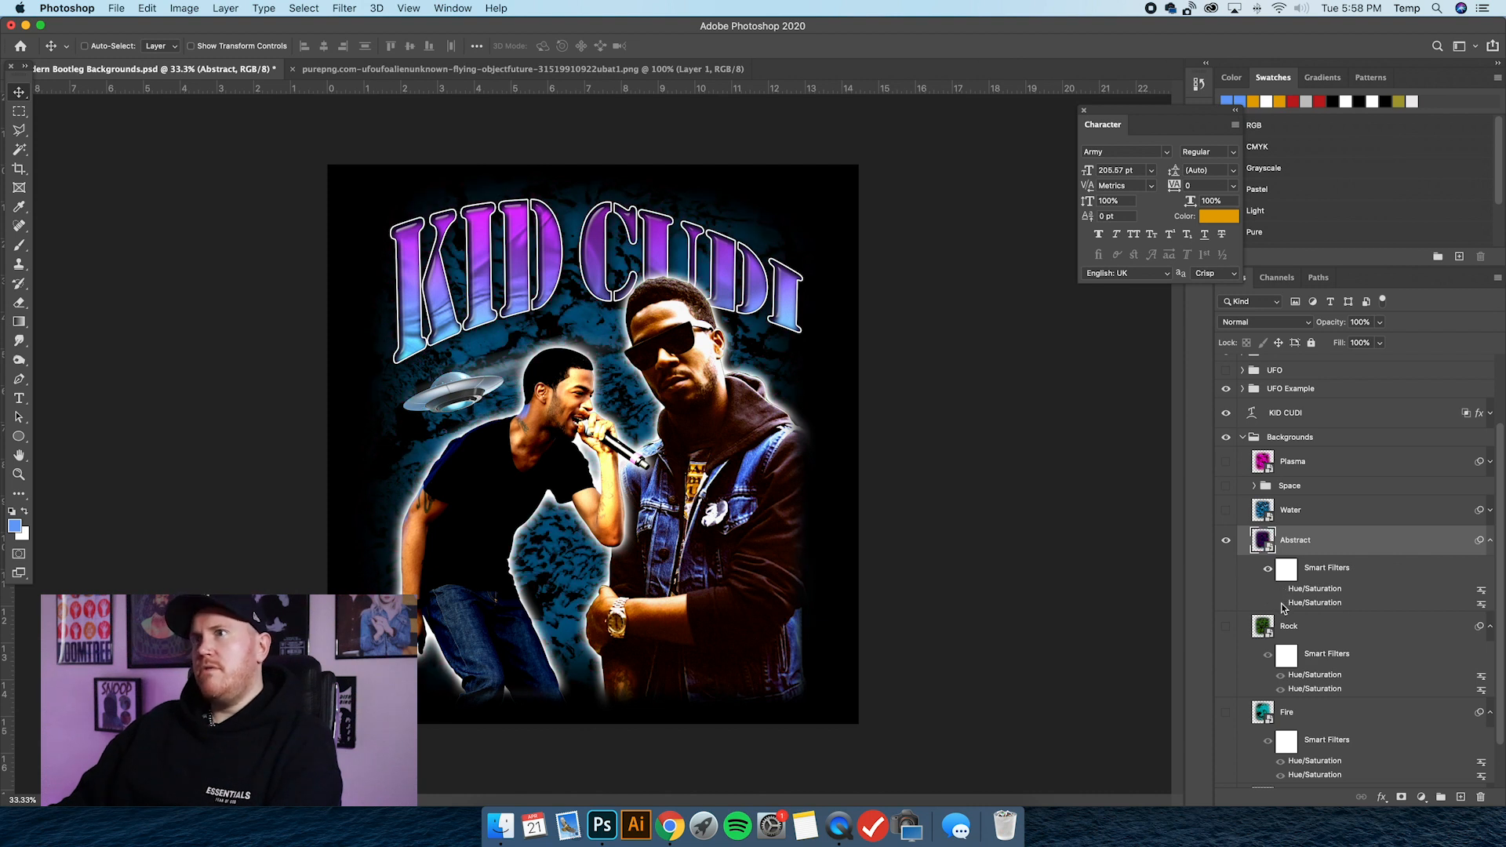
{"action": "left_click", "coordinate": [1490, 541]}
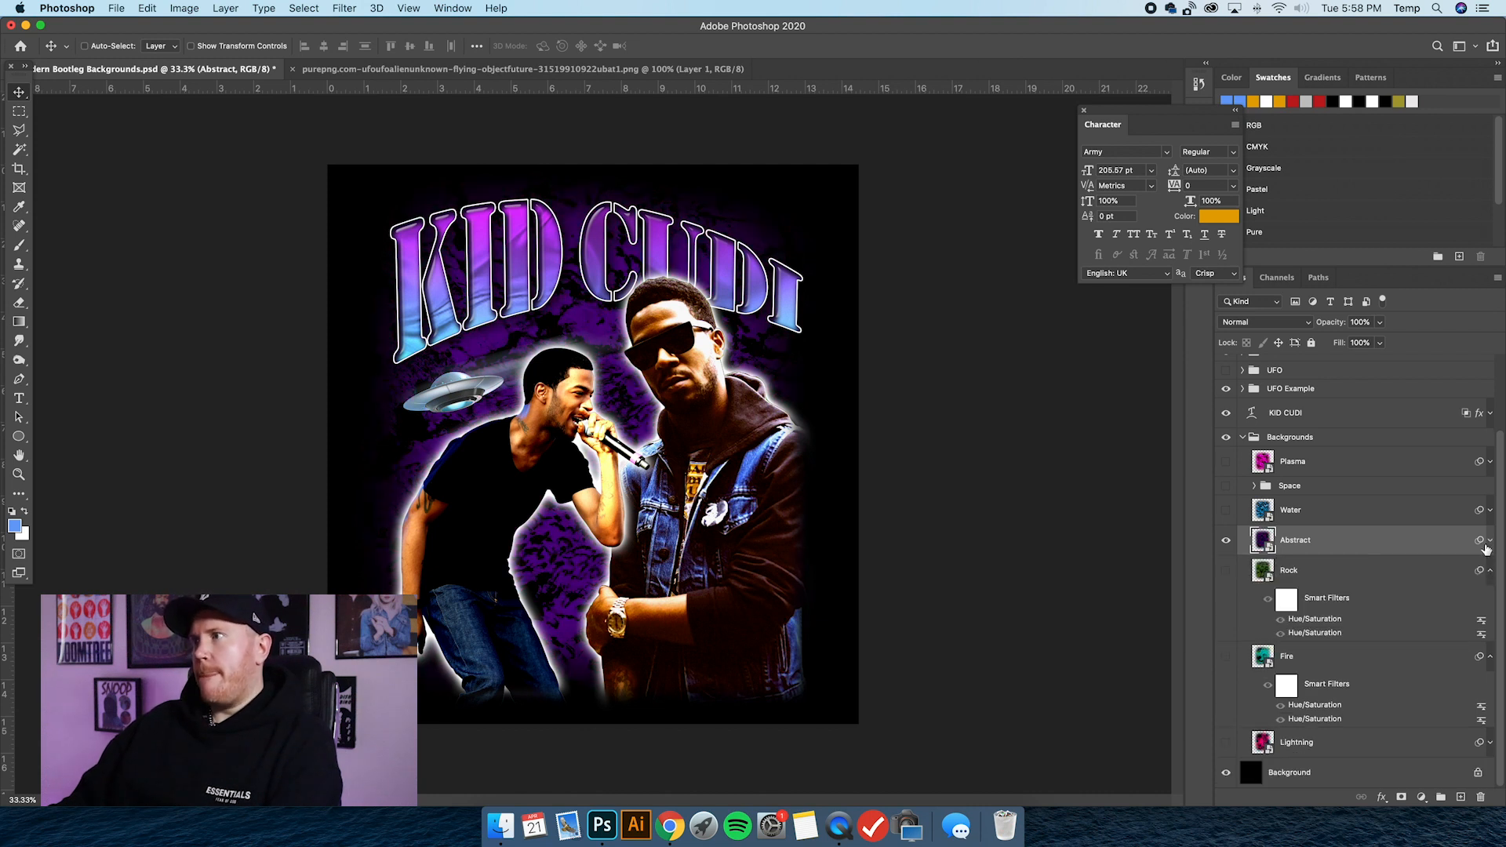
Hide the Abstract layer and show and select the Water layer as the background.
{"action": "left_click", "coordinate": [1226, 540]}
{"action": "left_click", "coordinate": [1227, 510]}
{"action": "left_click", "coordinate": [1353, 512]}
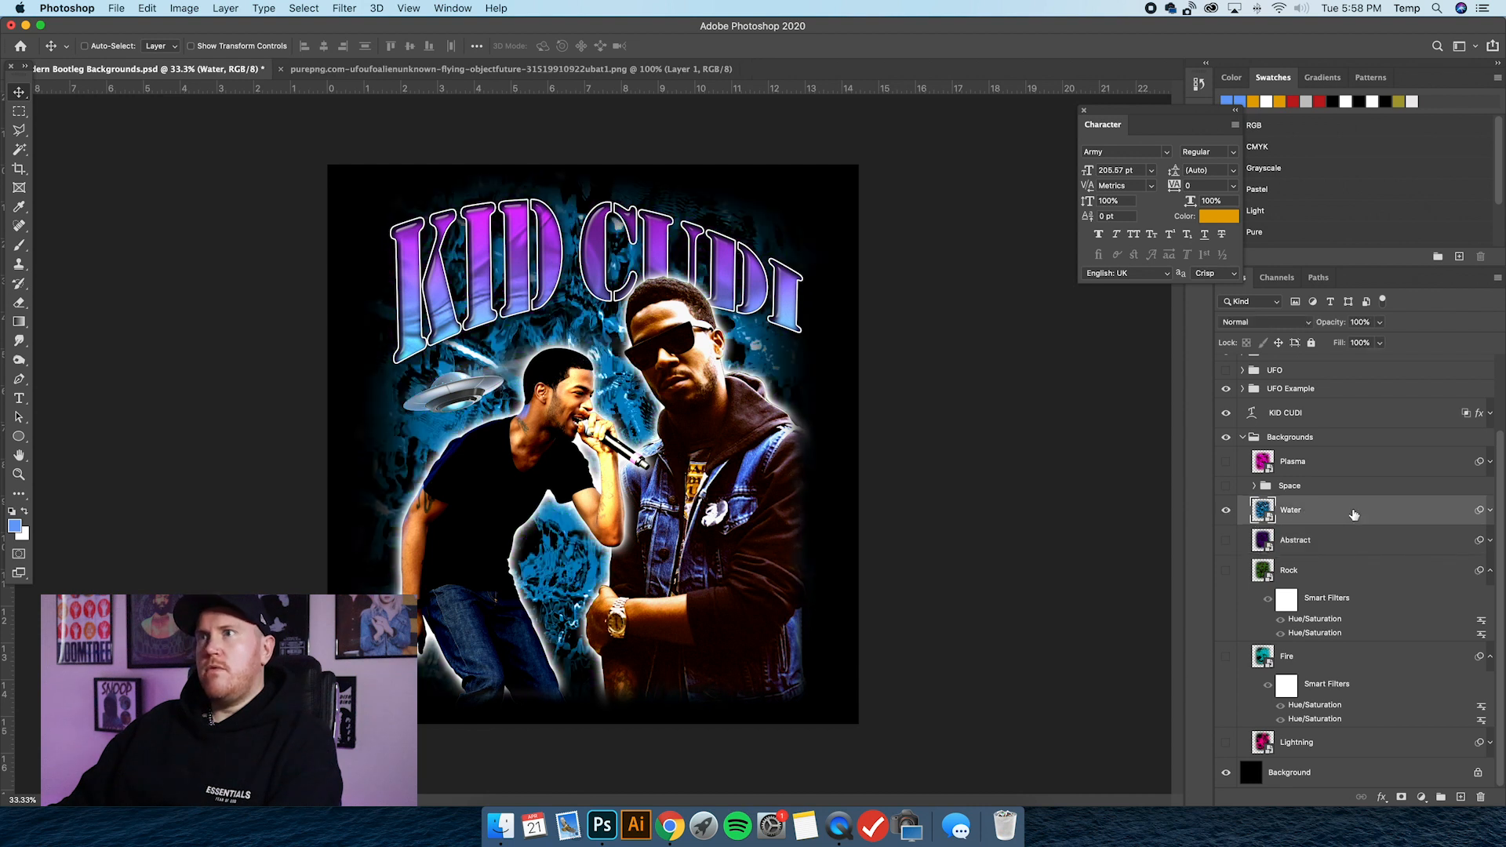
Expand the Water layer's smart filters and toggle its Hue/Saturation filters through the blue and purple versions, ending on green.
{"action": "left_click", "coordinate": [1490, 511]}
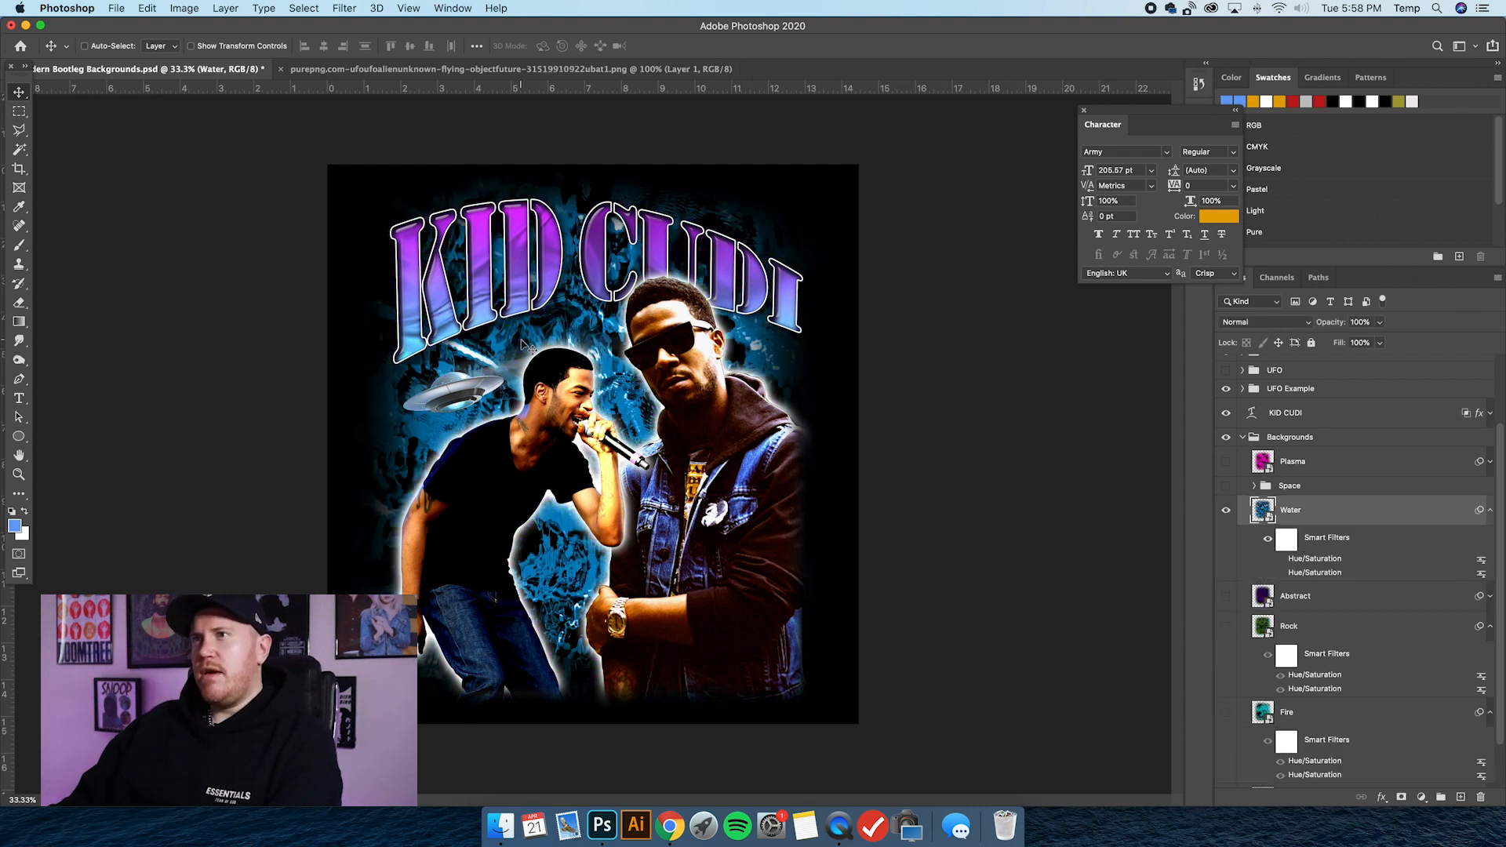
{"action": "left_click", "coordinate": [1282, 574]}
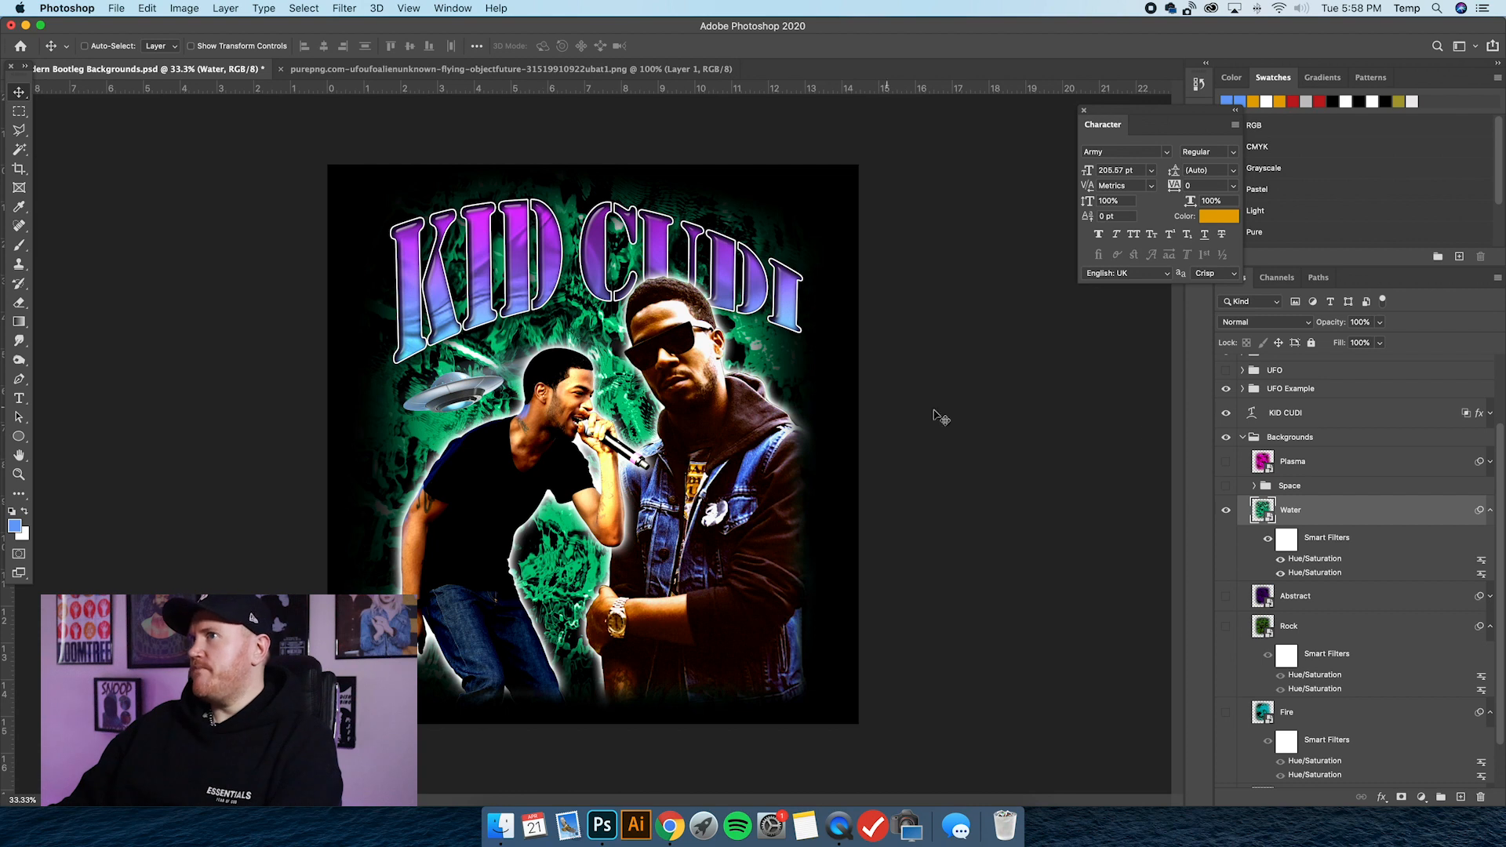
{"action": "left_click", "coordinate": [1284, 575]}
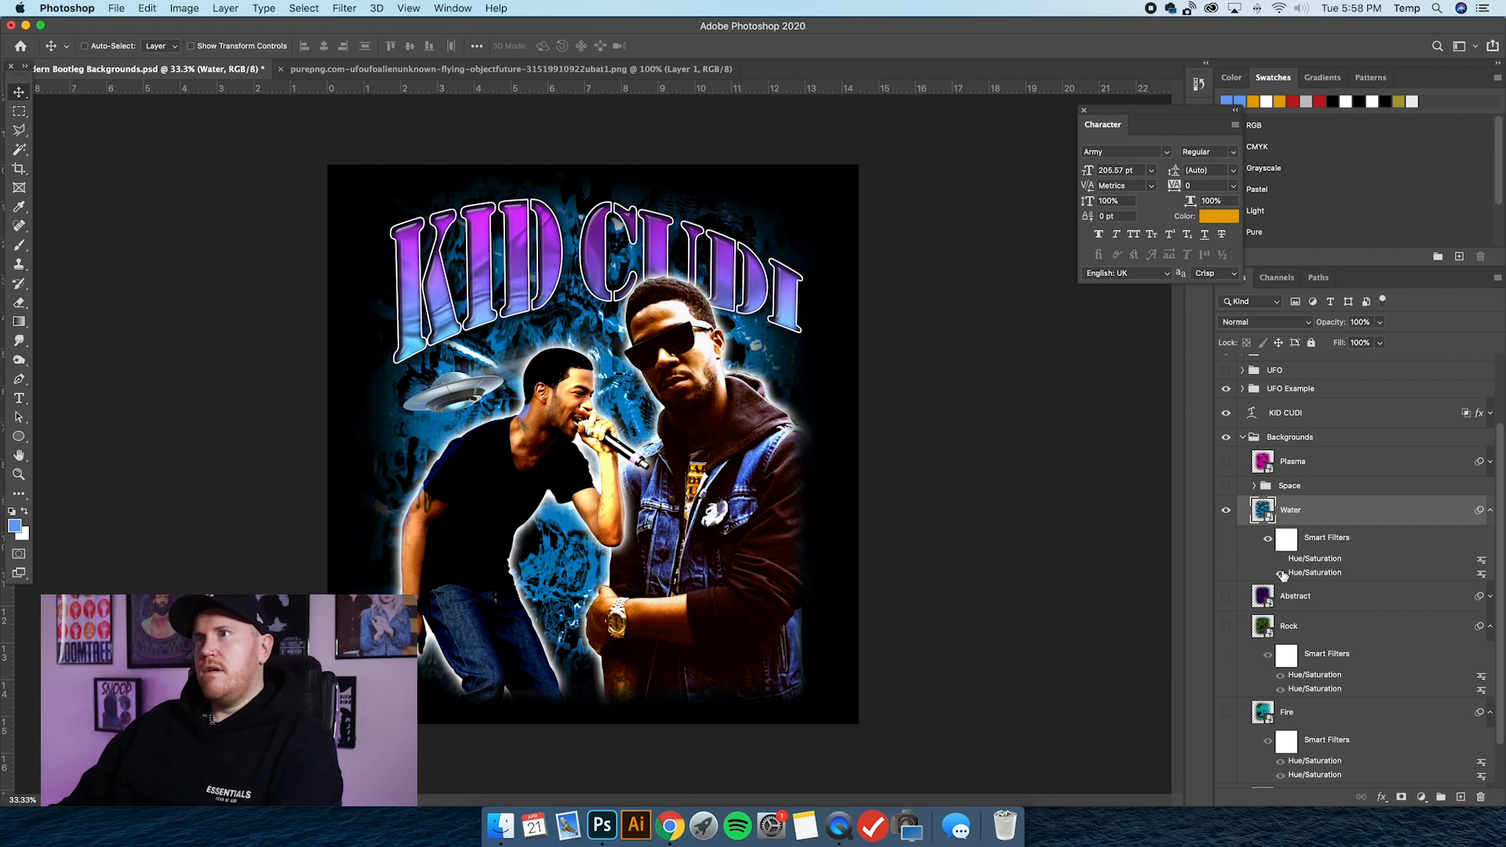
{"action": "left_click", "coordinate": [1282, 575]}
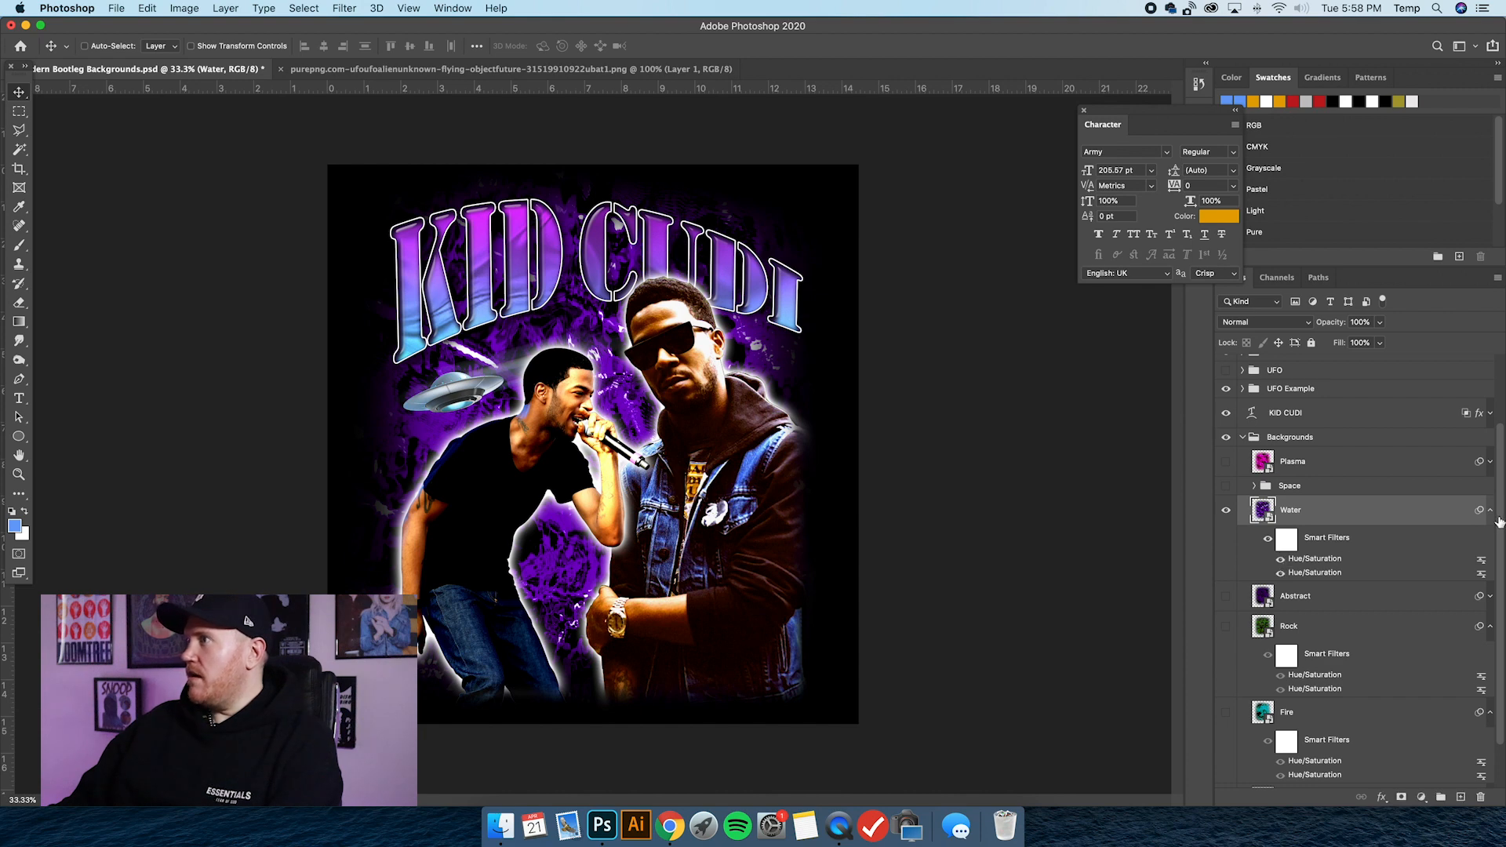
{"action": "left_click", "coordinate": [1281, 558]}
Replace the Water background with the Space group, expand the group and select its purple Layer 15.
{"action": "left_click", "coordinate": [1227, 510]}
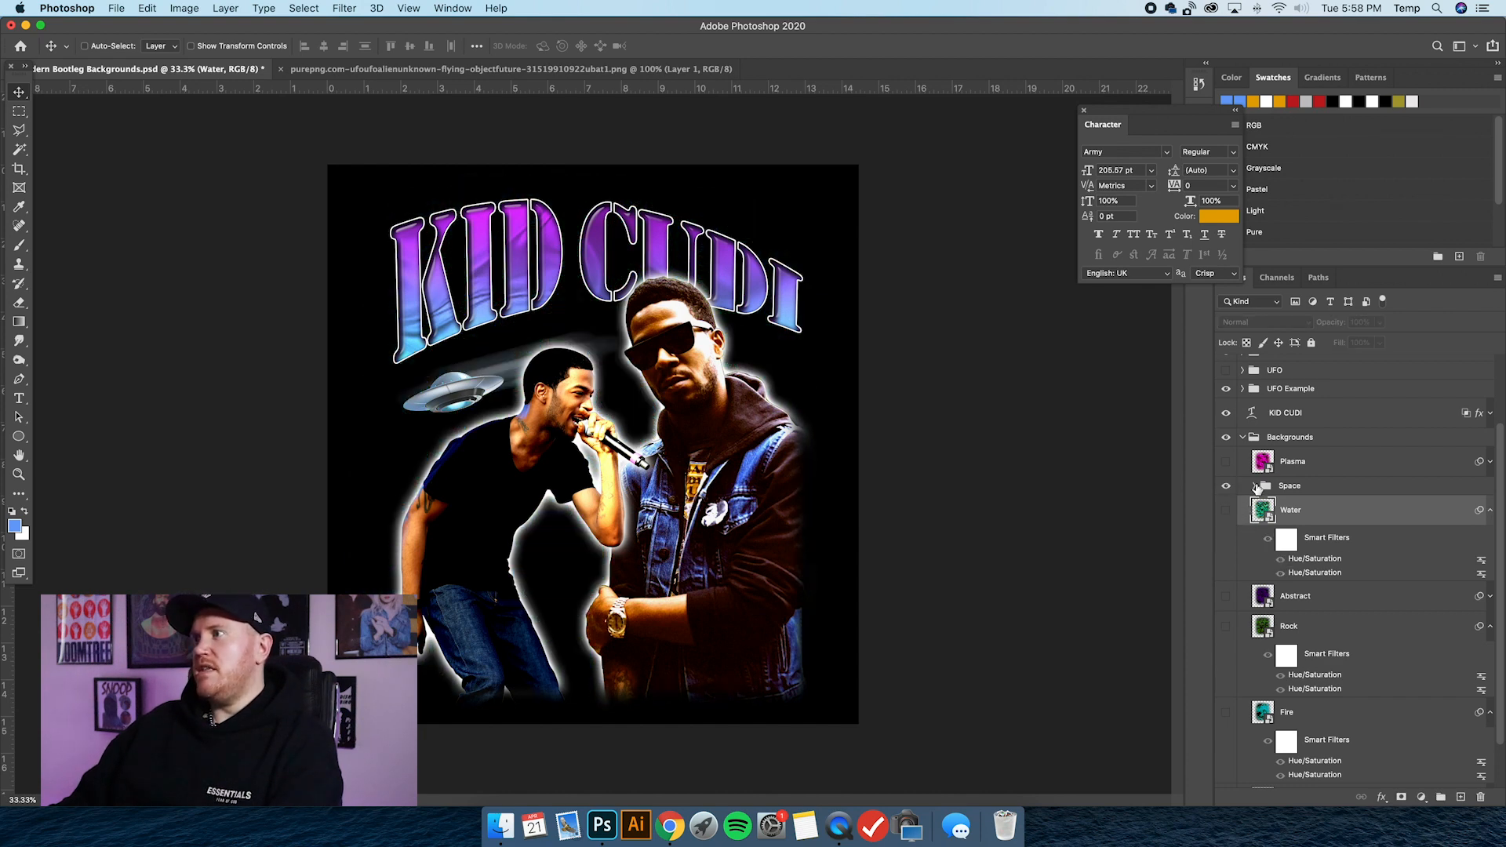
{"action": "left_click", "coordinate": [1257, 488]}
{"action": "left_click", "coordinate": [1255, 487]}
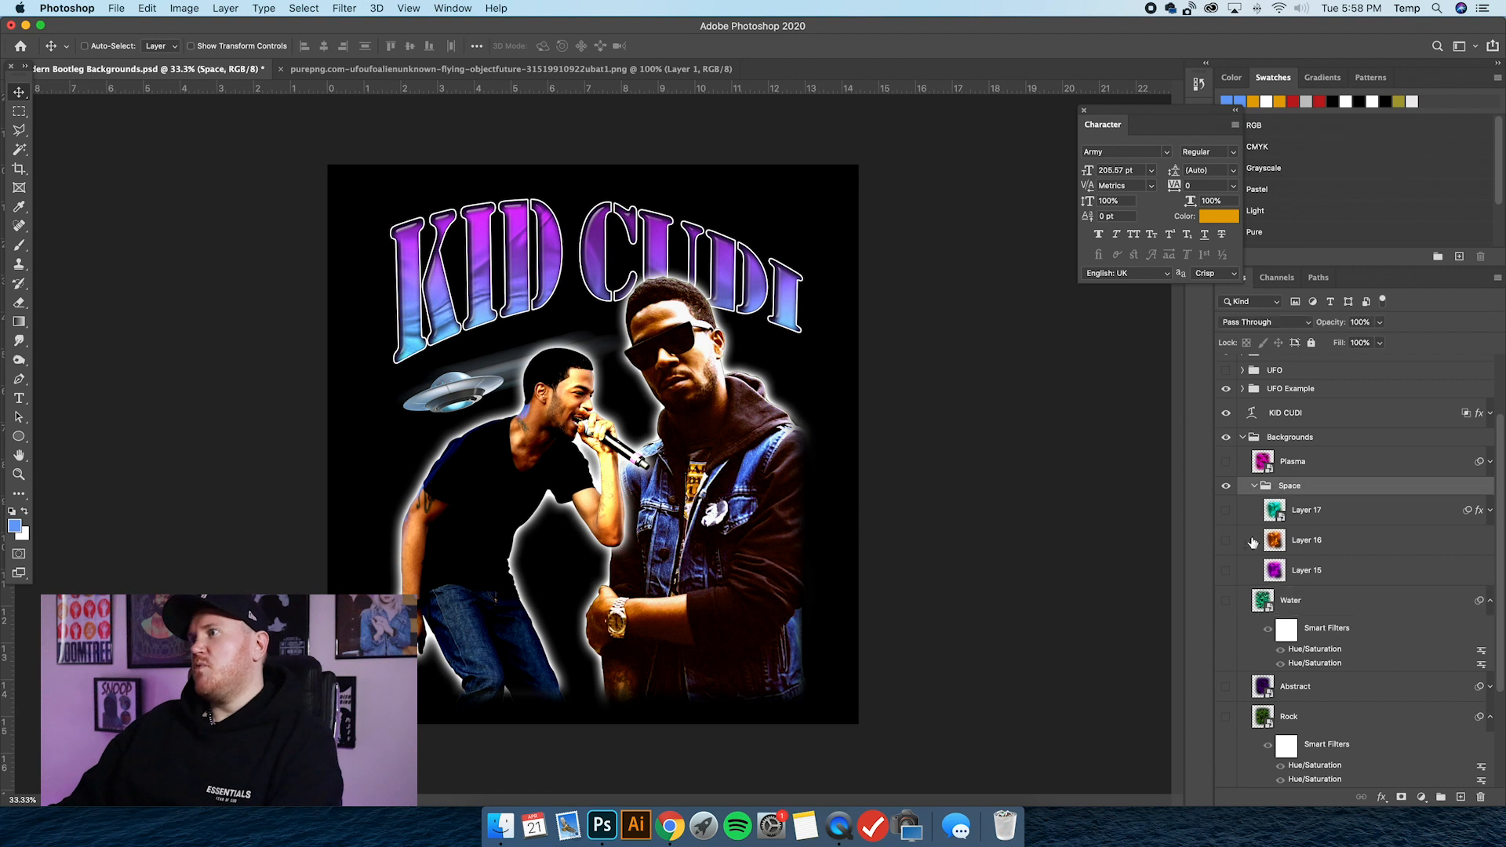
{"action": "left_click", "coordinate": [1342, 579]}
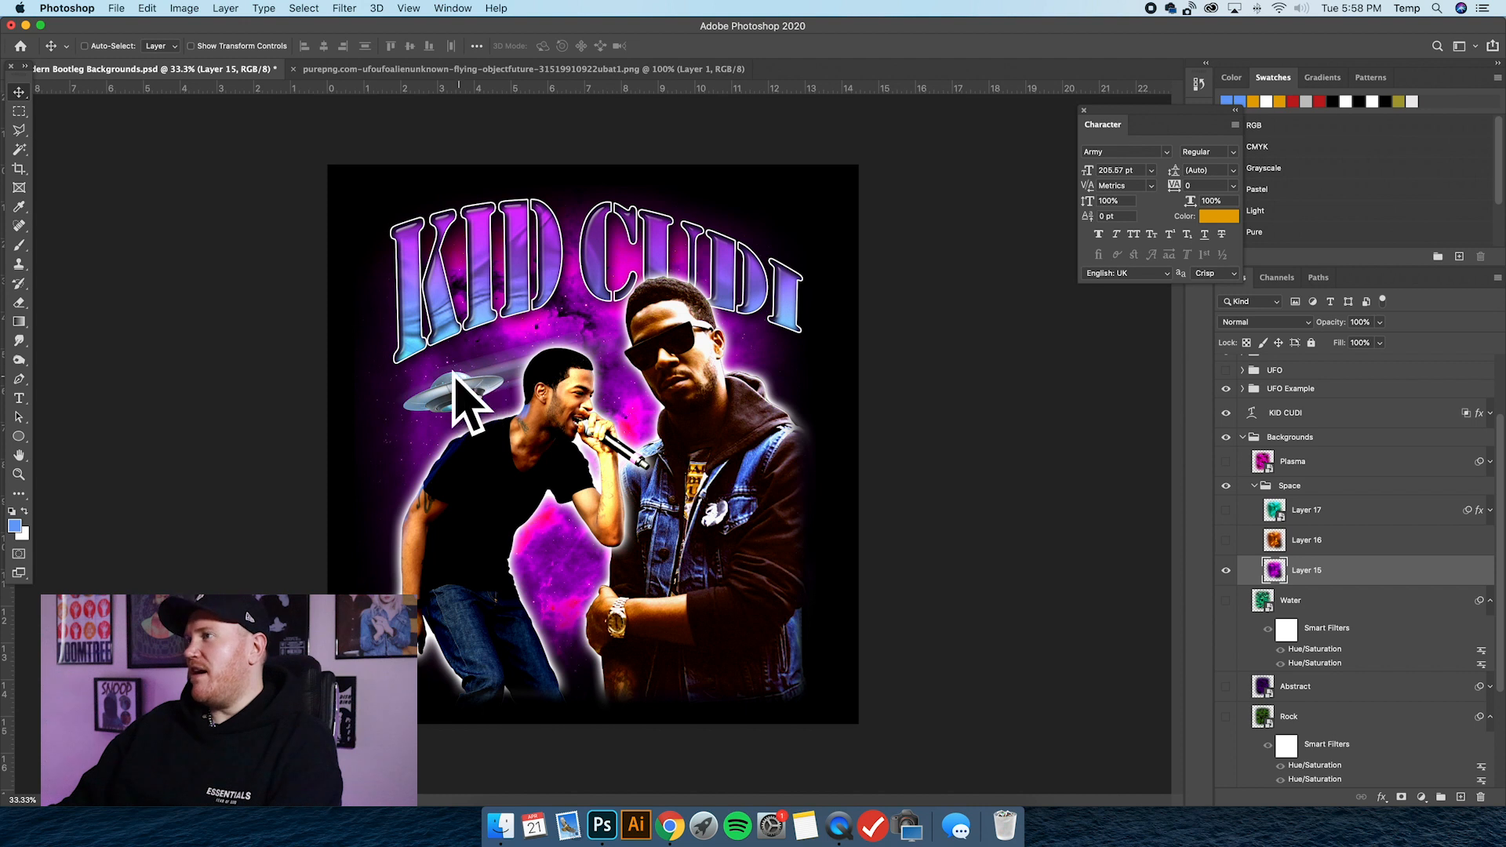
Swap the Space group's visible image from Layer 15 to the orange Layer 16, and from that to the teal Layer 17.
{"action": "left_click", "coordinate": [1226, 573]}
{"action": "left_click", "coordinate": [1227, 540]}
{"action": "left_click", "coordinate": [1337, 540]}
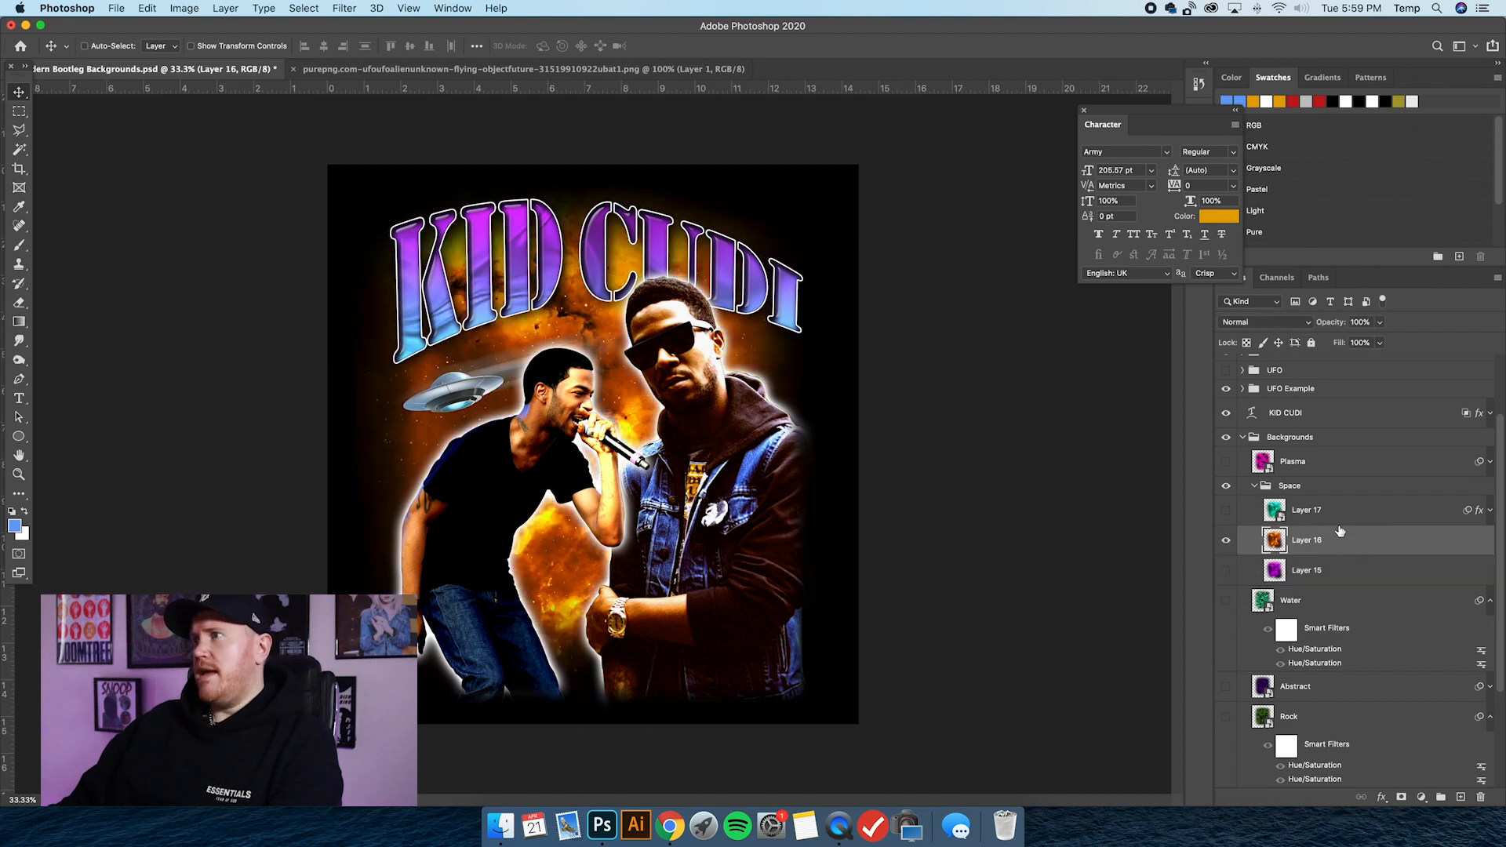
{"action": "left_click", "coordinate": [1227, 541]}
{"action": "left_click", "coordinate": [1226, 511]}
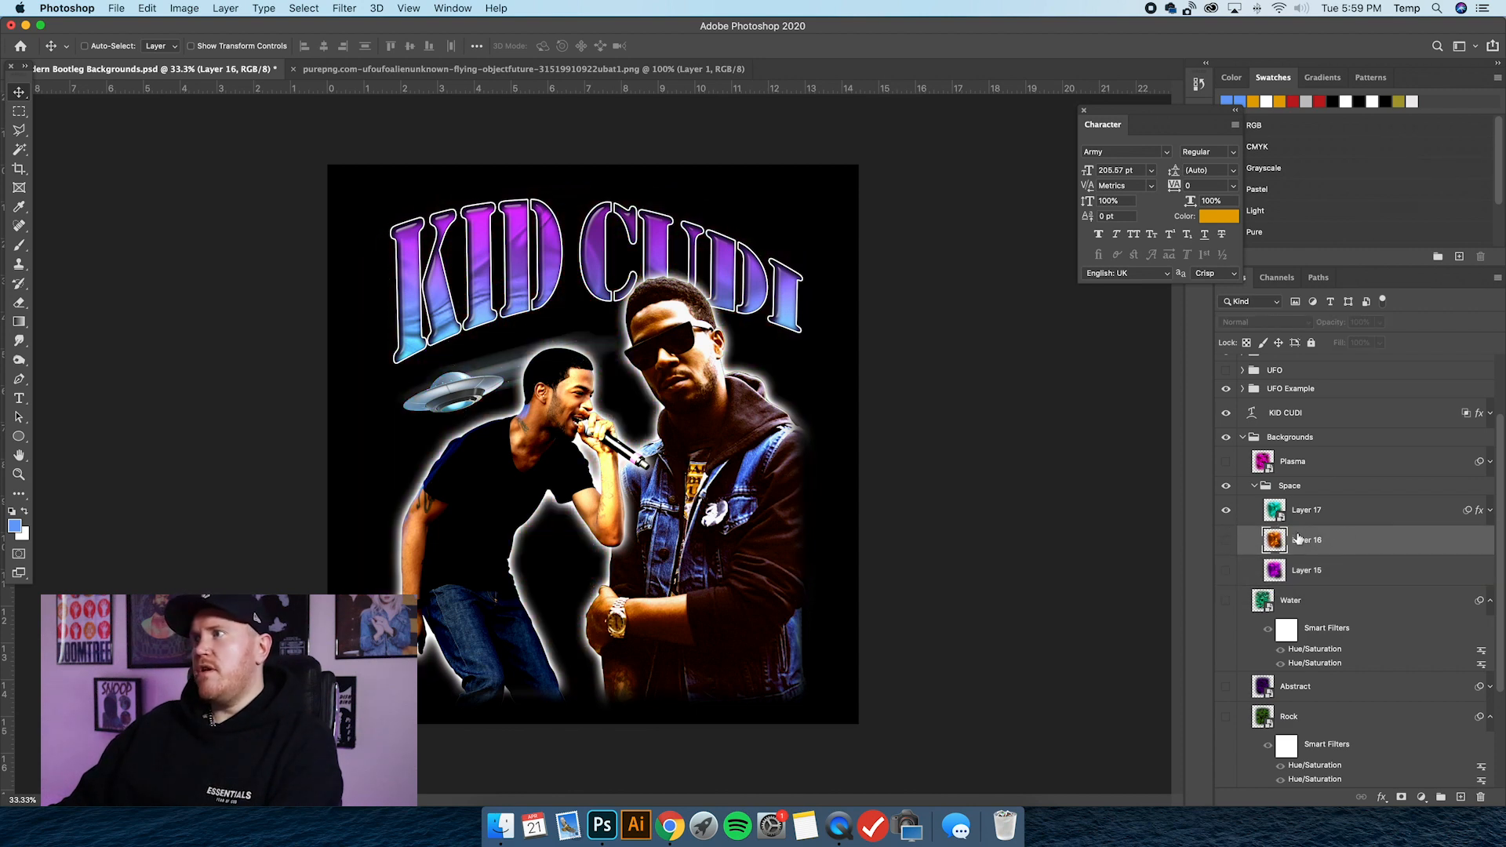
{"action": "left_click", "coordinate": [1334, 511]}
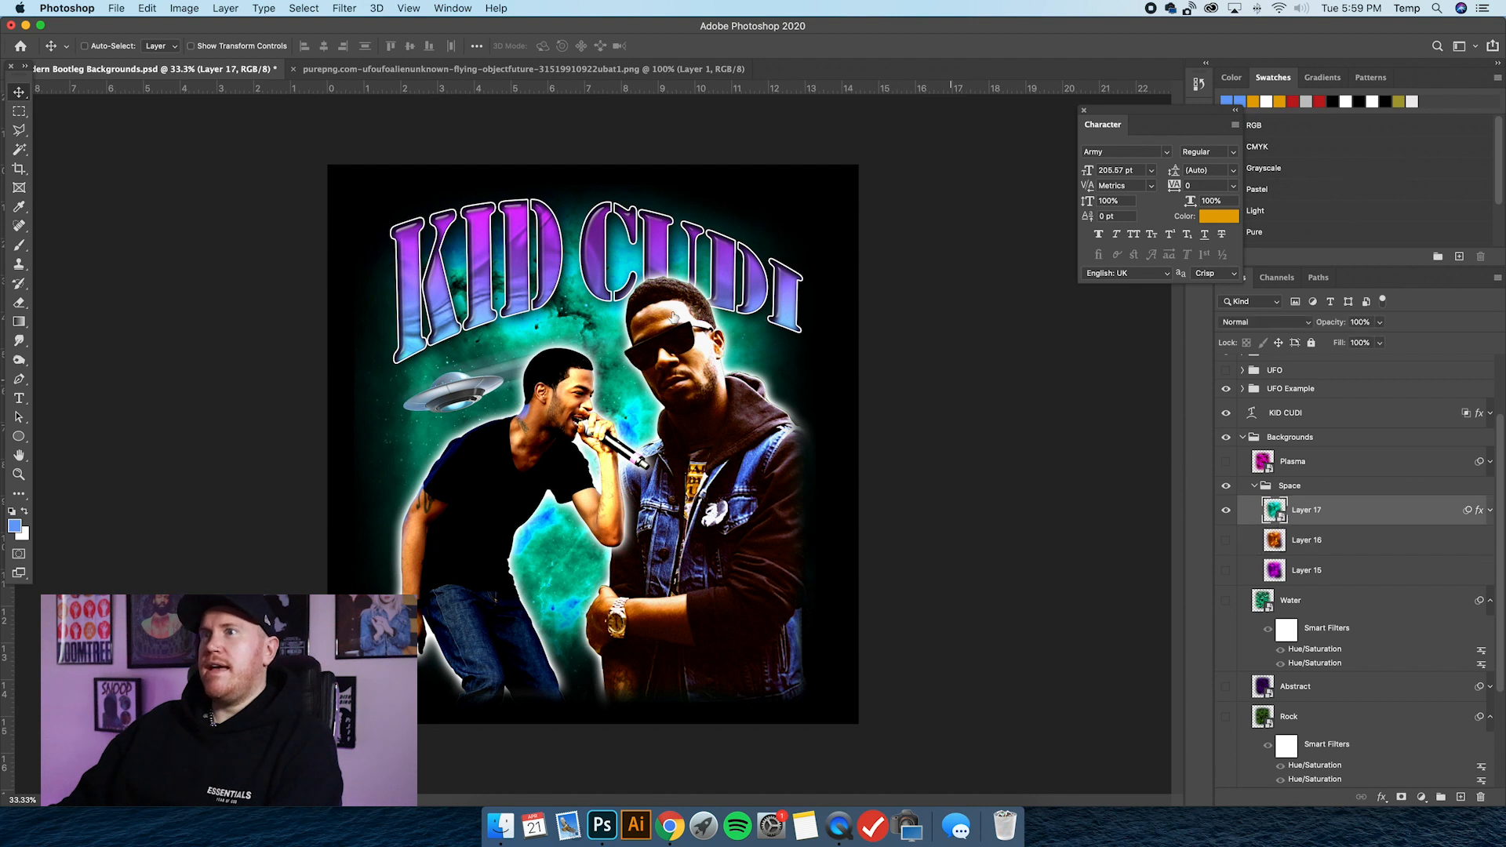
Collapse and hide the Space group and show and select the Plasma layer as the background.
{"action": "left_click", "coordinate": [1252, 487]}
{"action": "left_click", "coordinate": [1227, 486]}
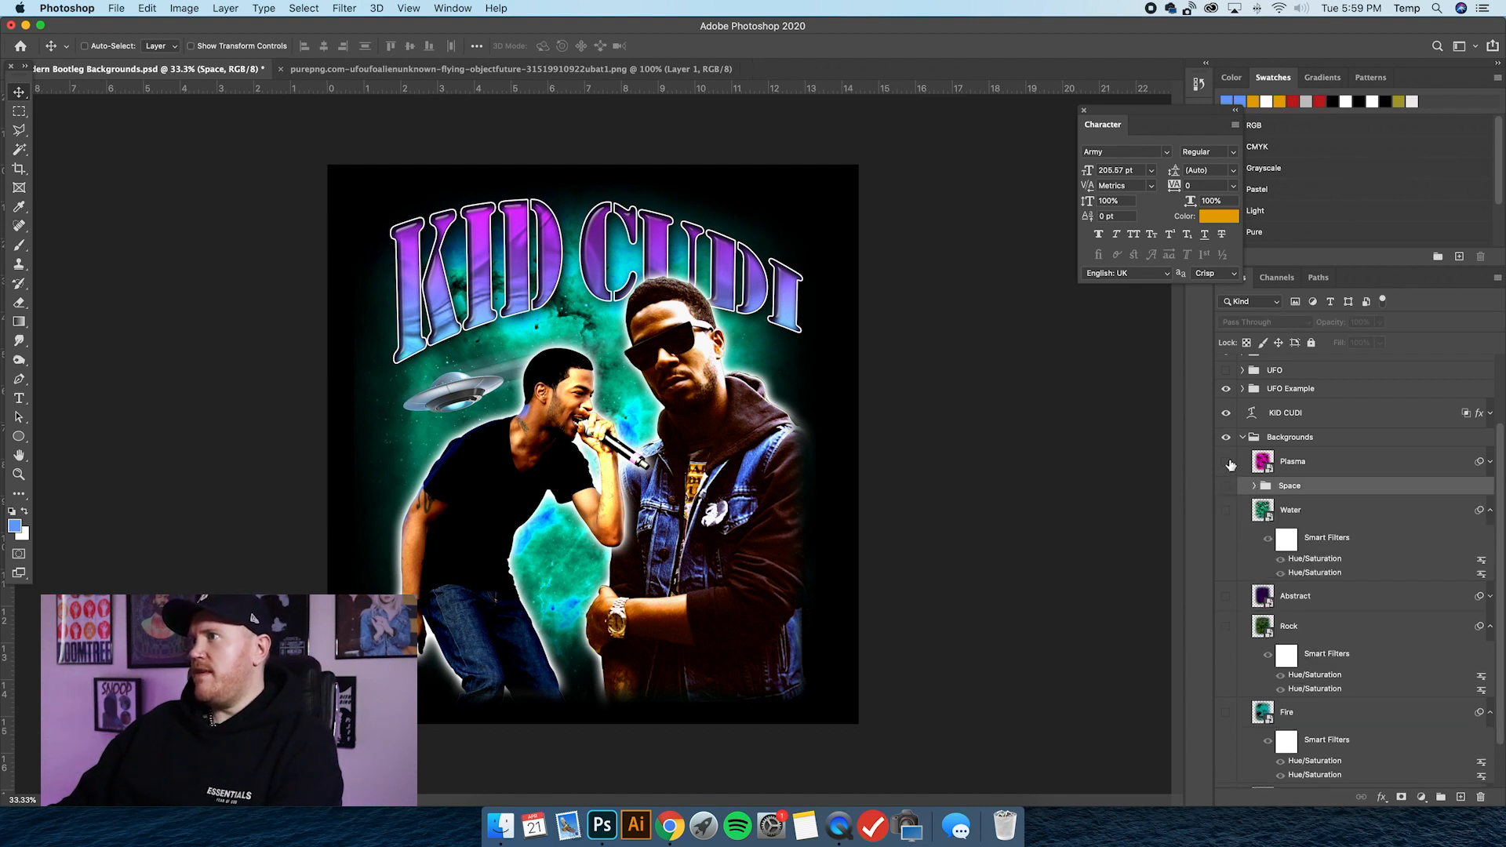
{"action": "left_click", "coordinate": [1226, 462]}
{"action": "left_click", "coordinate": [1342, 463]}
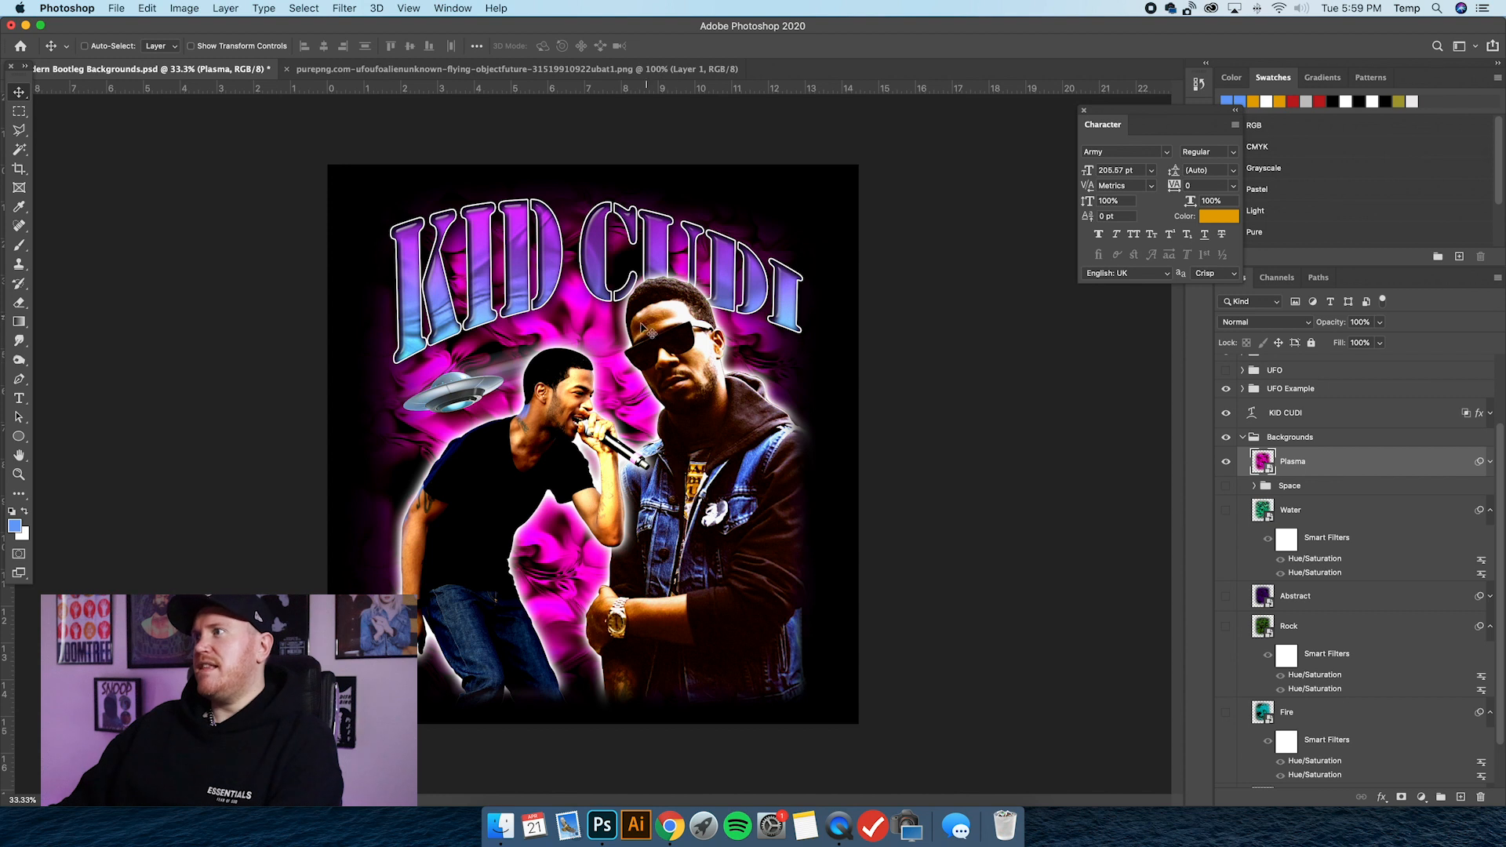
Toggle the Plasma layer's Hue/Saturation smart filters through pink and green, leave both disabled for blue, and collapse the filter list.
{"action": "left_click", "coordinate": [1490, 463]}
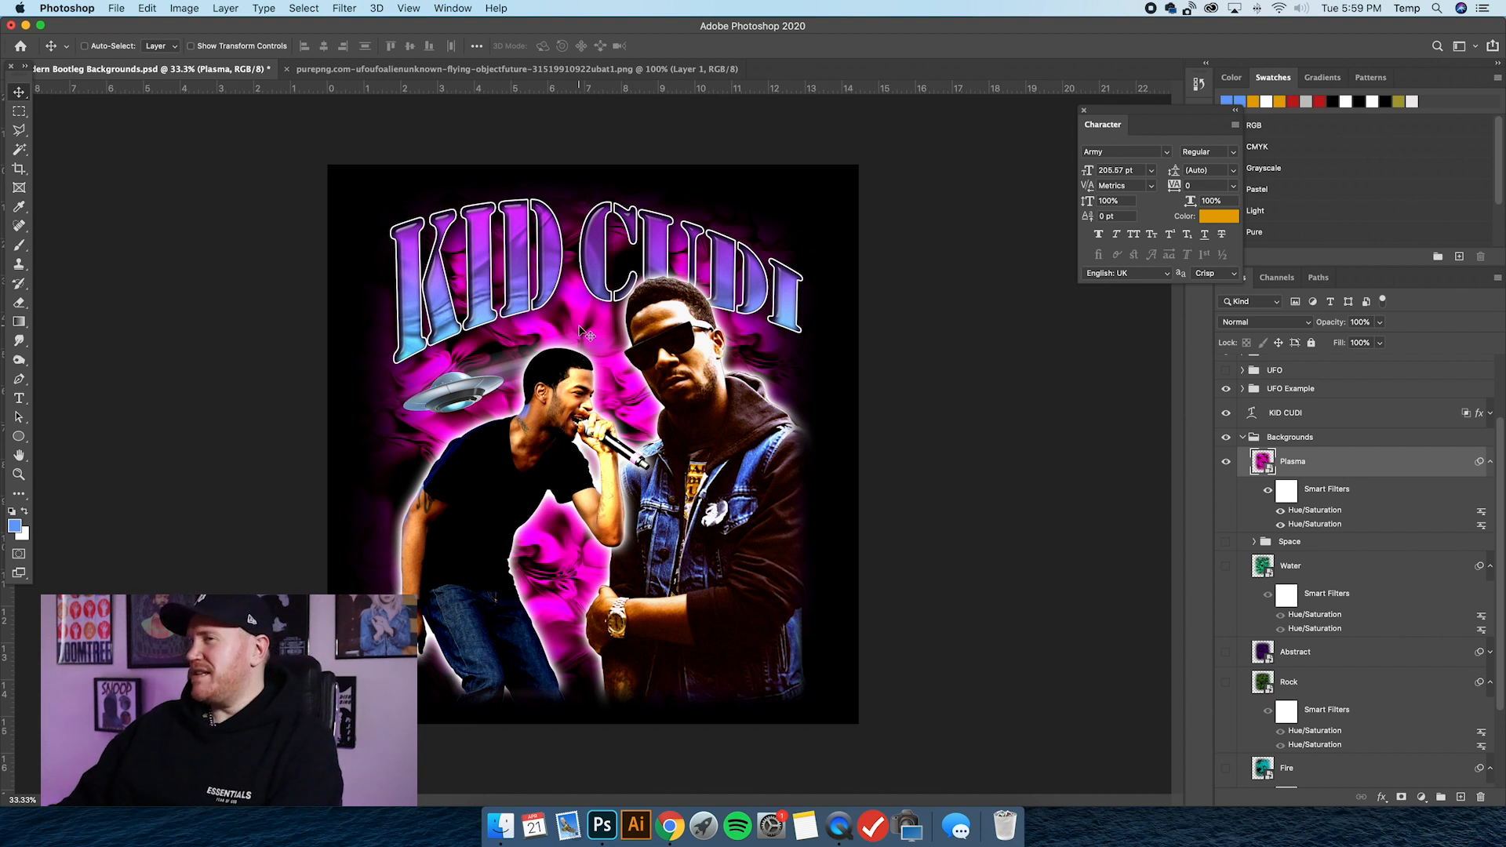
{"action": "left_click", "coordinate": [1281, 525]}
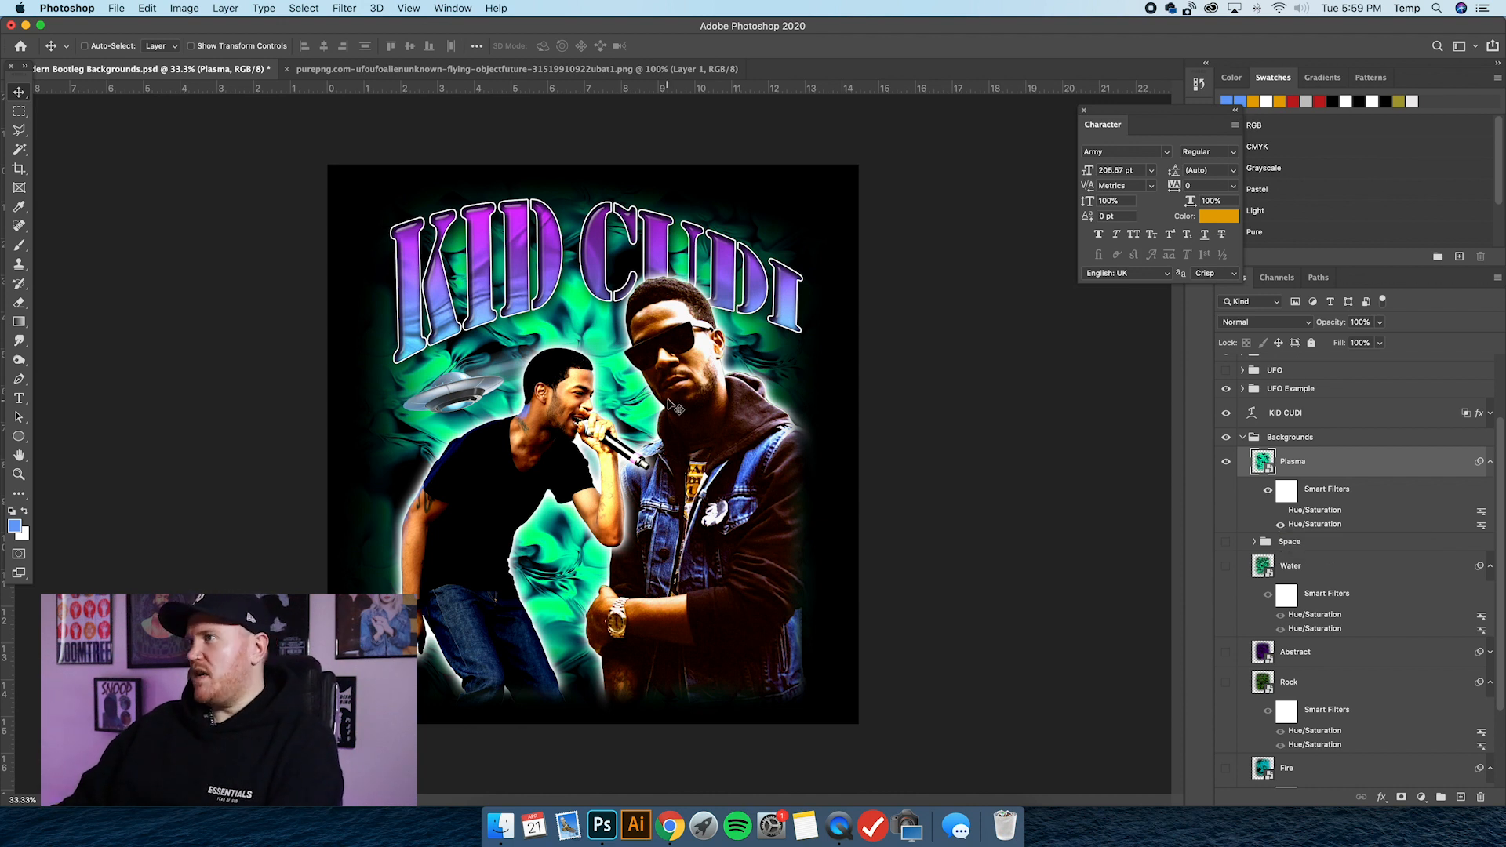
{"action": "left_click", "coordinate": [1282, 525]}
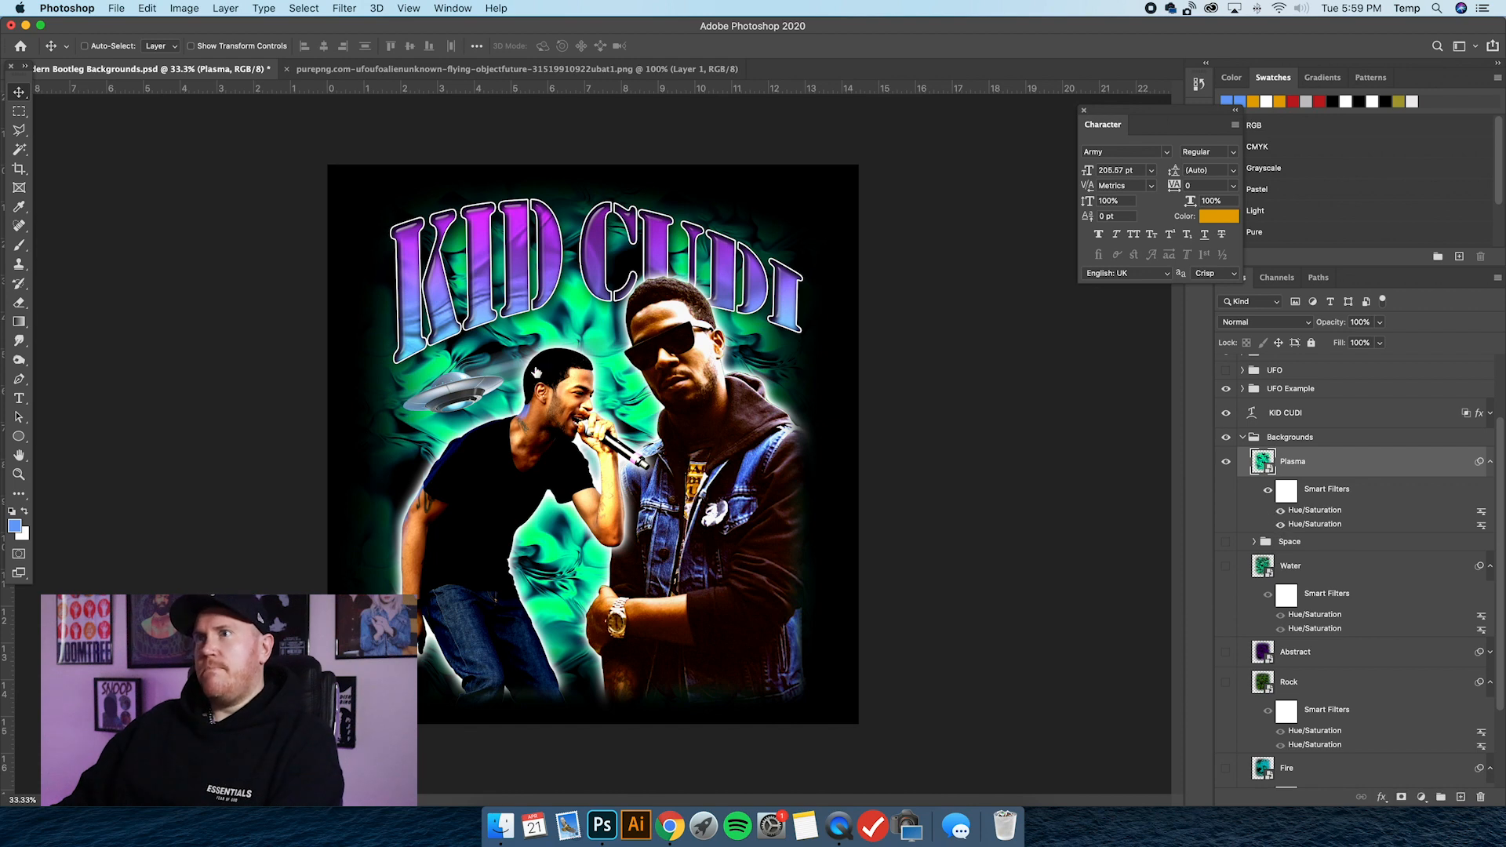
{"action": "left_click", "coordinate": [1281, 525]}
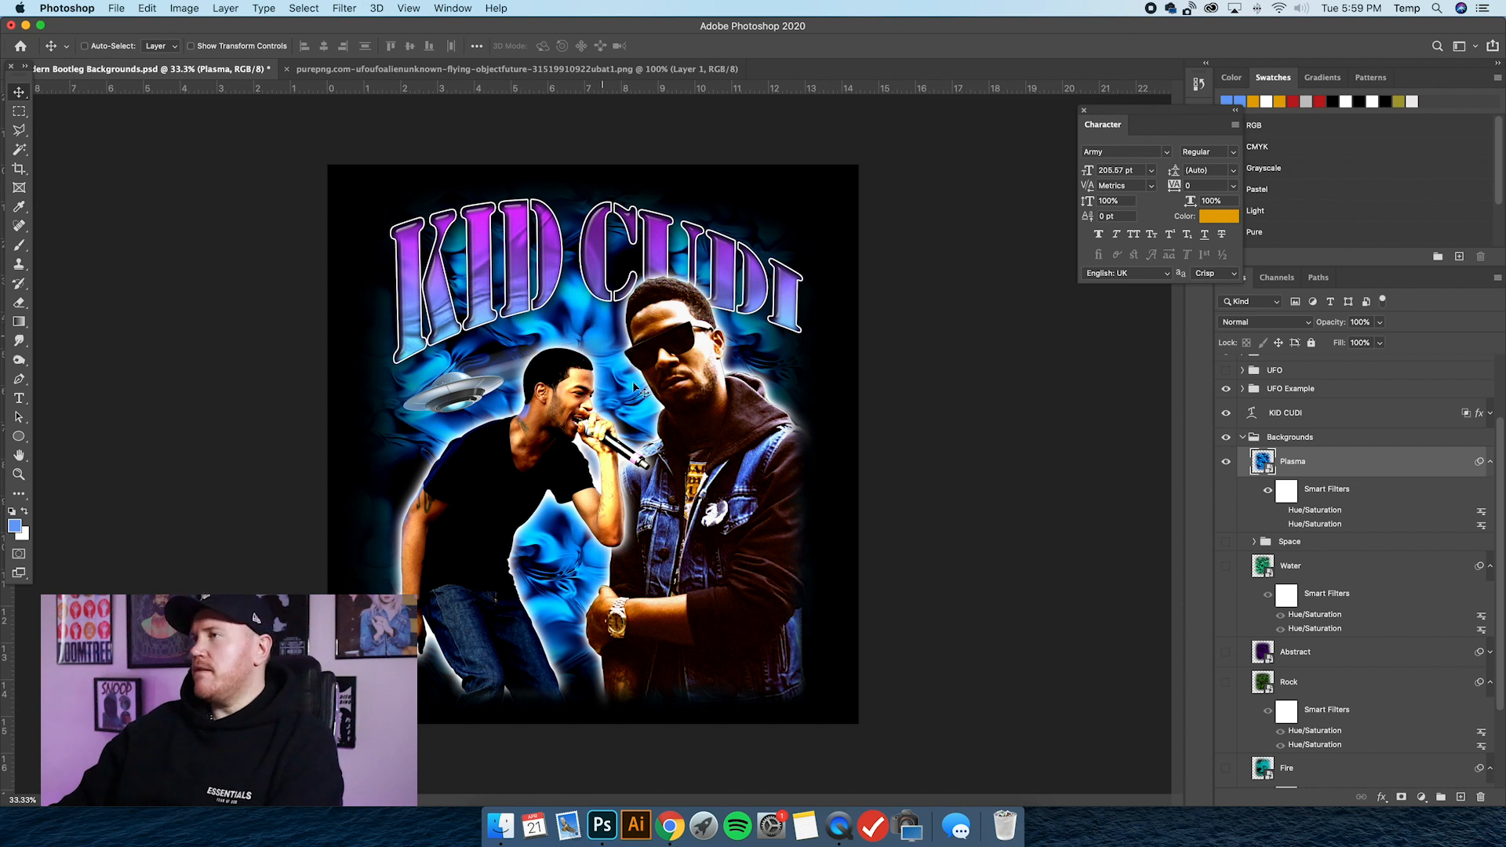
{"action": "left_click", "coordinate": [1491, 462]}
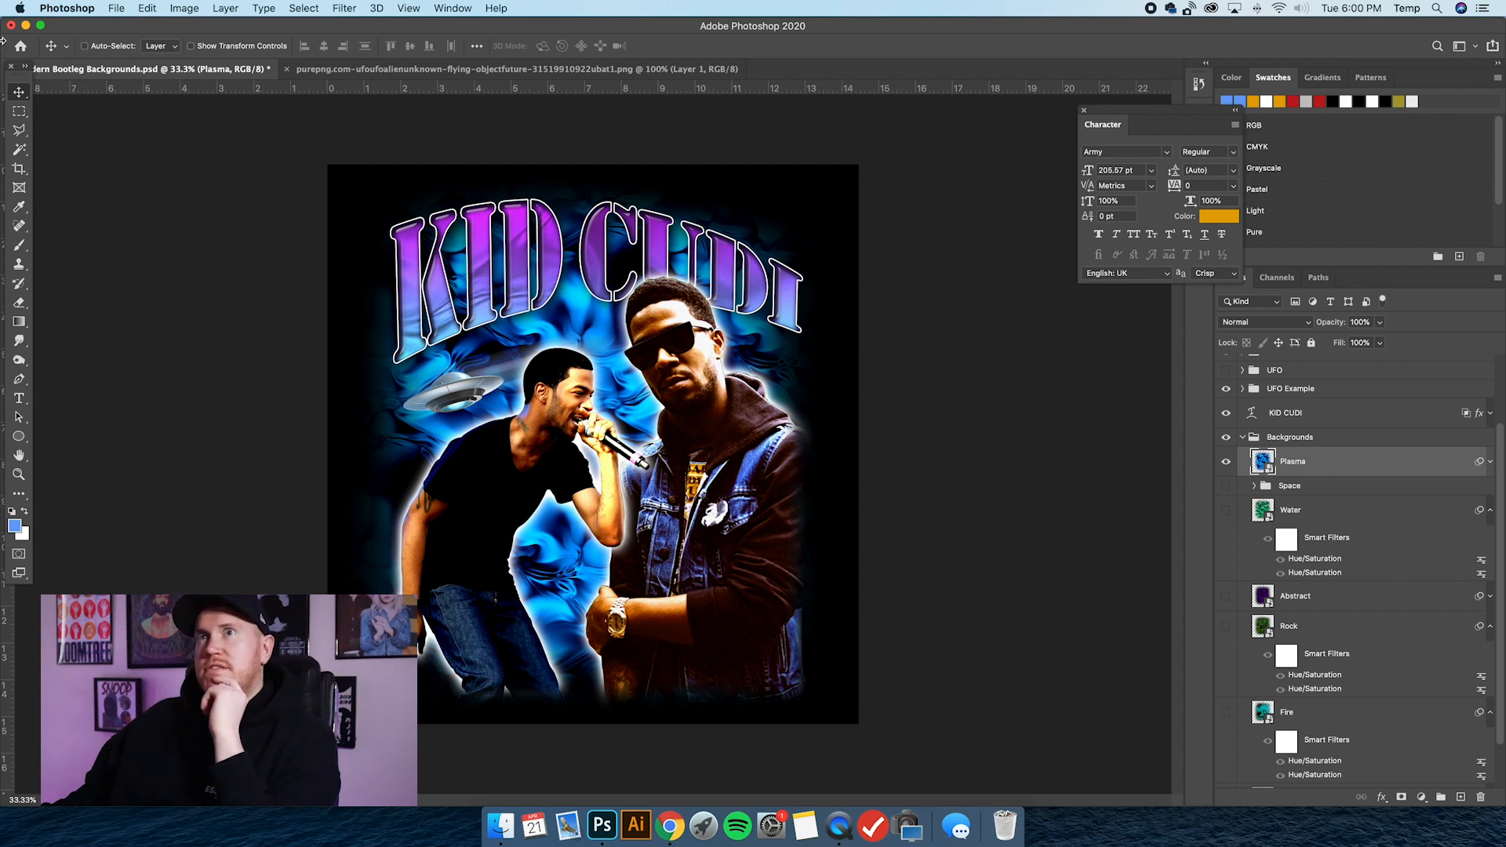
Minimise Photoshop to view the FULLER.MOE downloads page in Chrome, and return to the Photoshop document.
{"action": "left_click", "coordinate": [25, 26]}
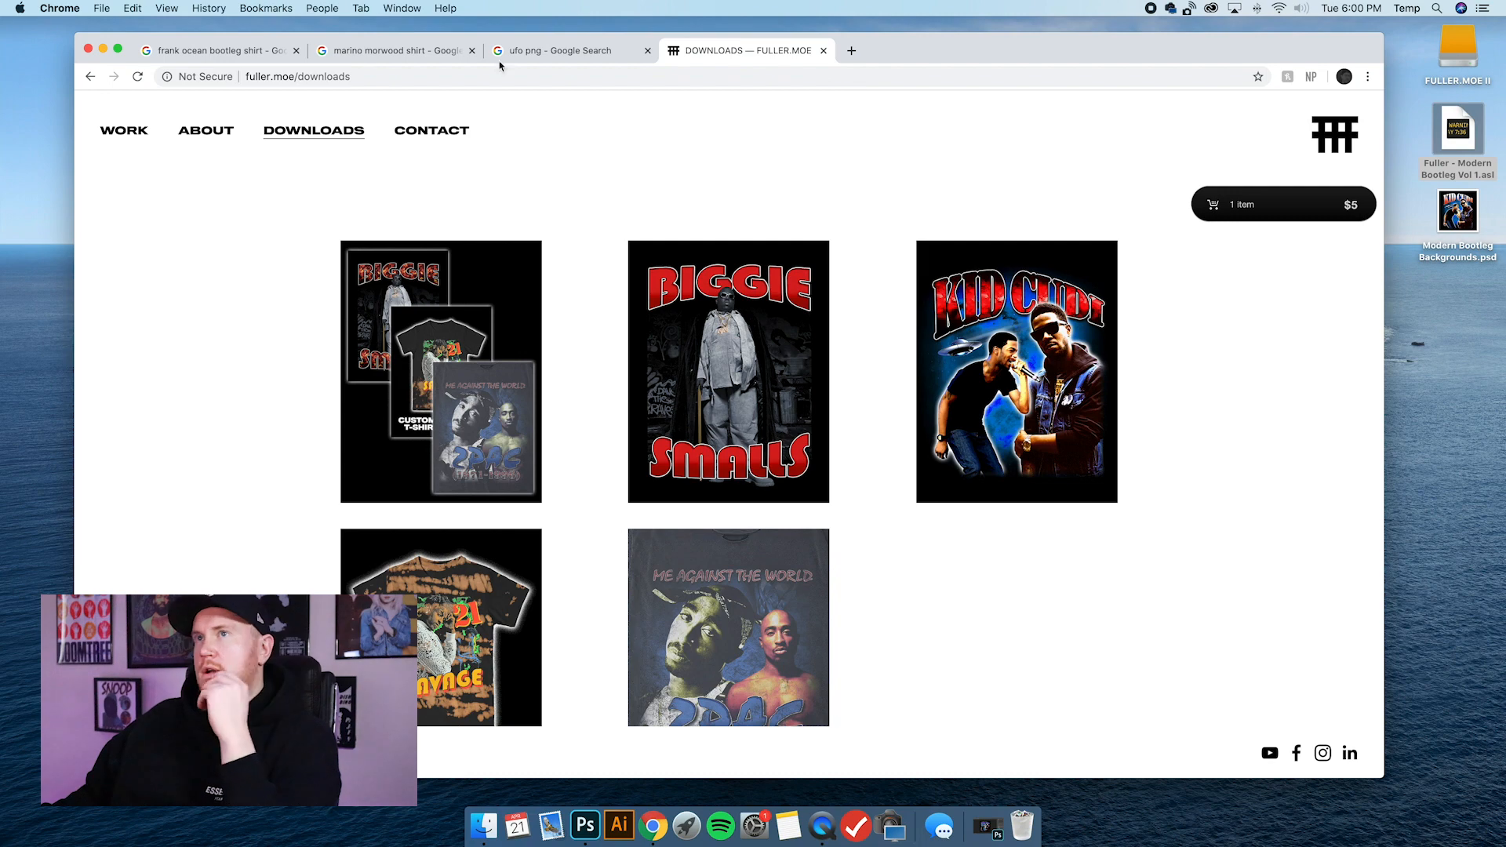
{"action": "left_click", "coordinate": [589, 824]}
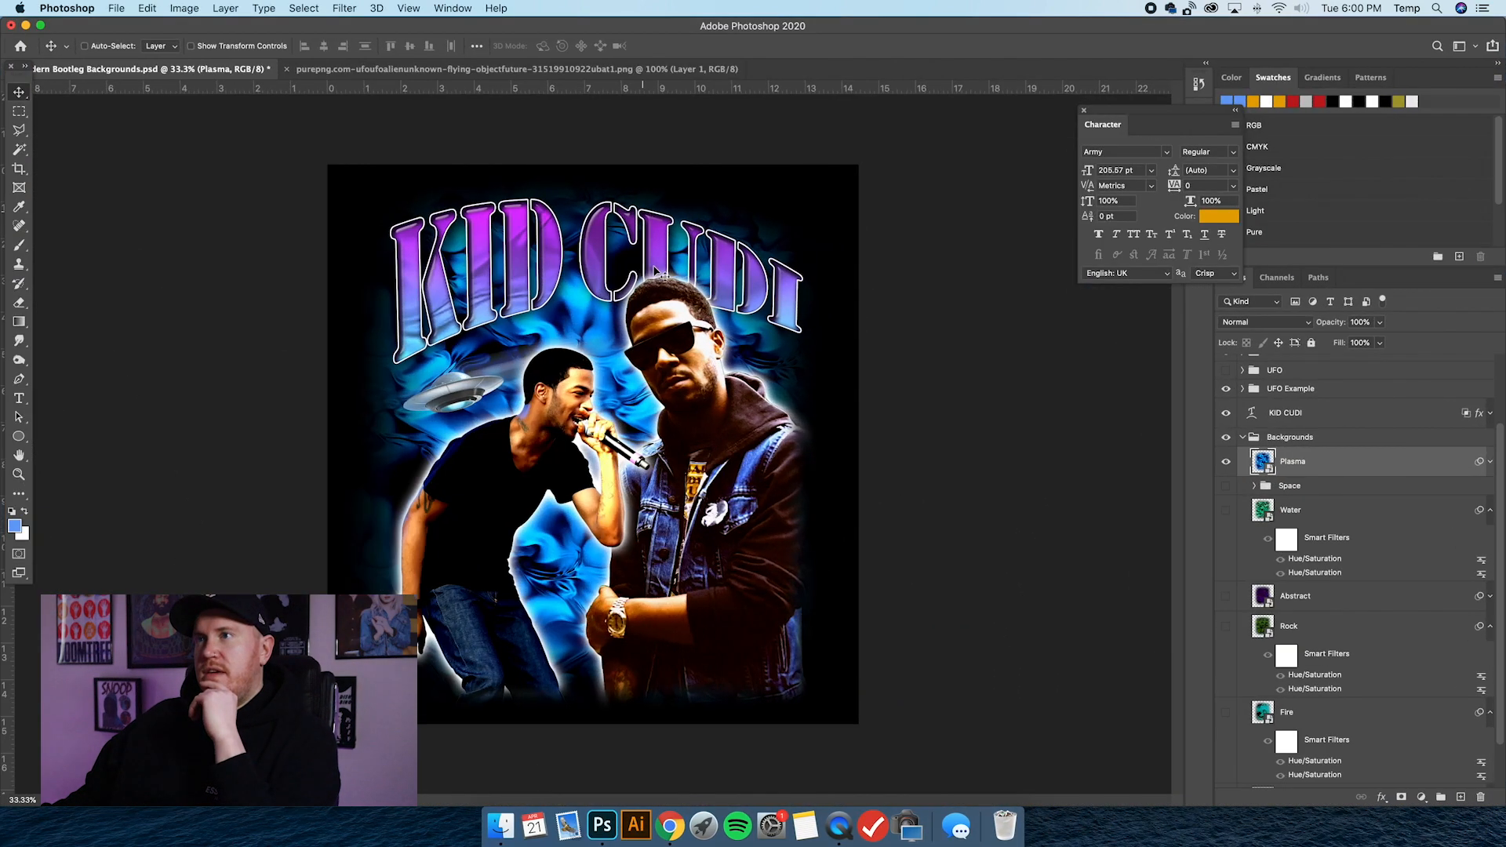